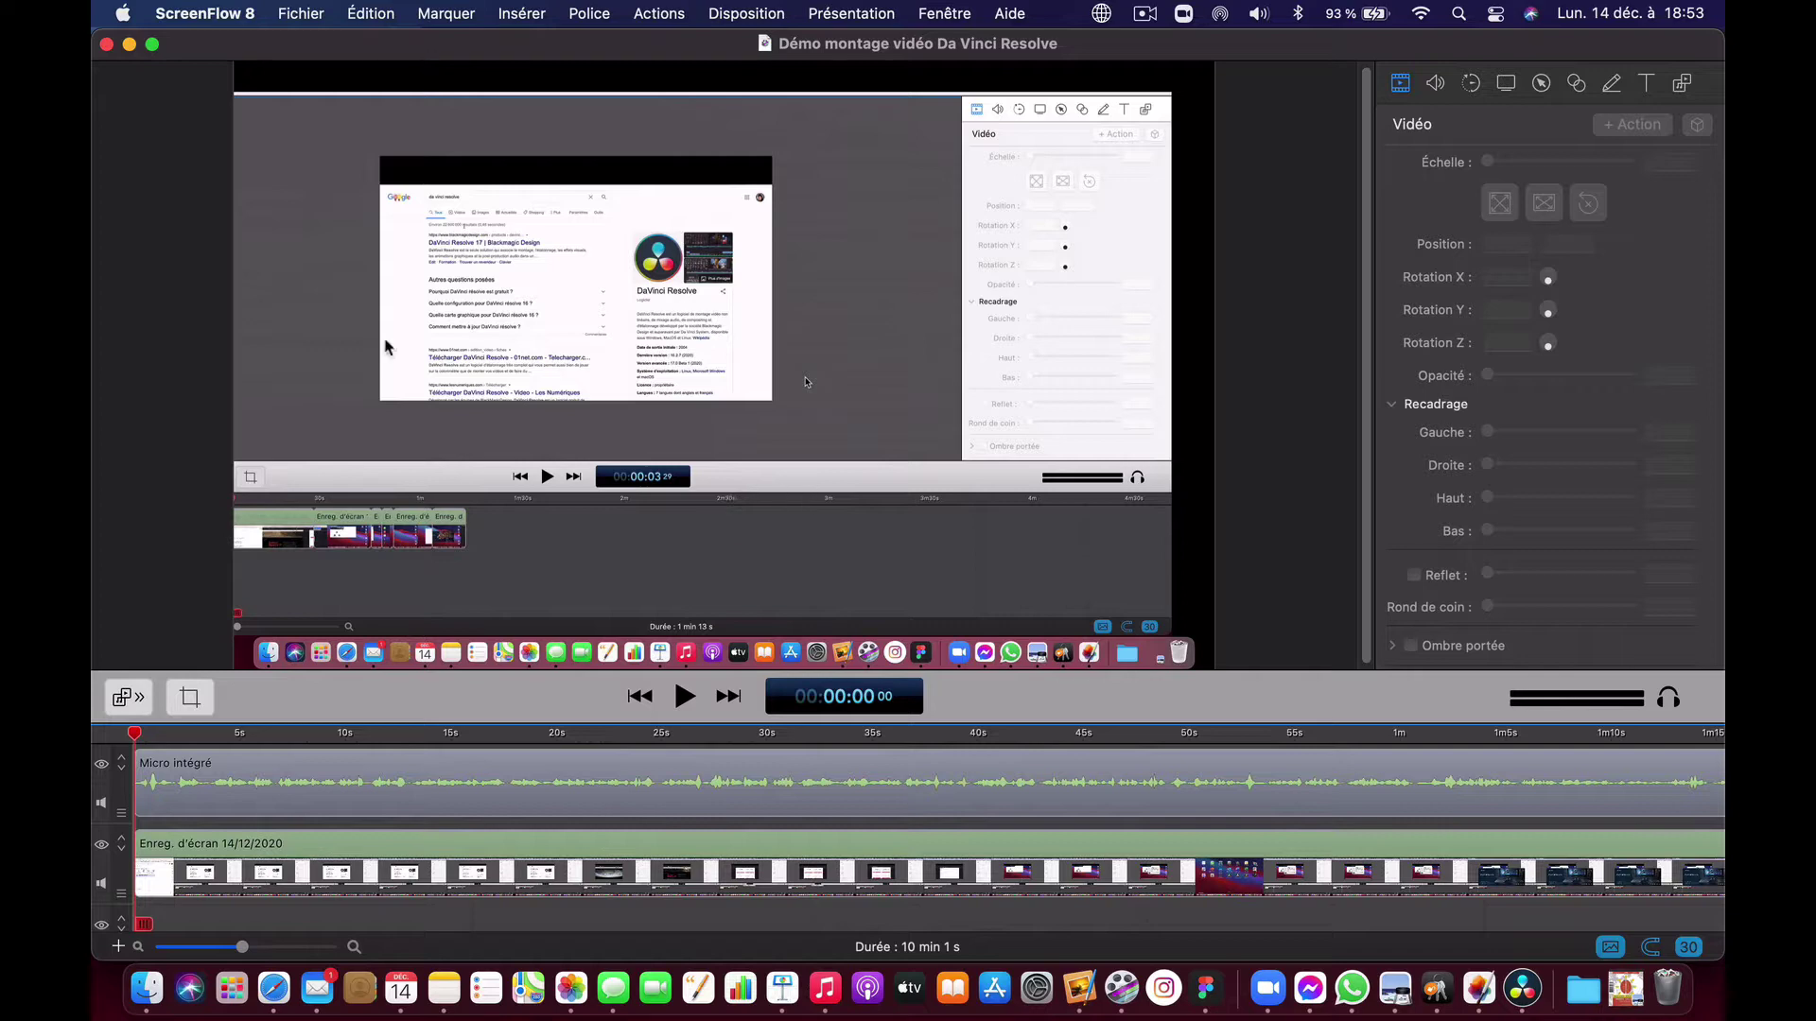
Export the project with the encoding quality "La plus rapide" and save the video file in the Téléchargements folder.
click(305, 16)
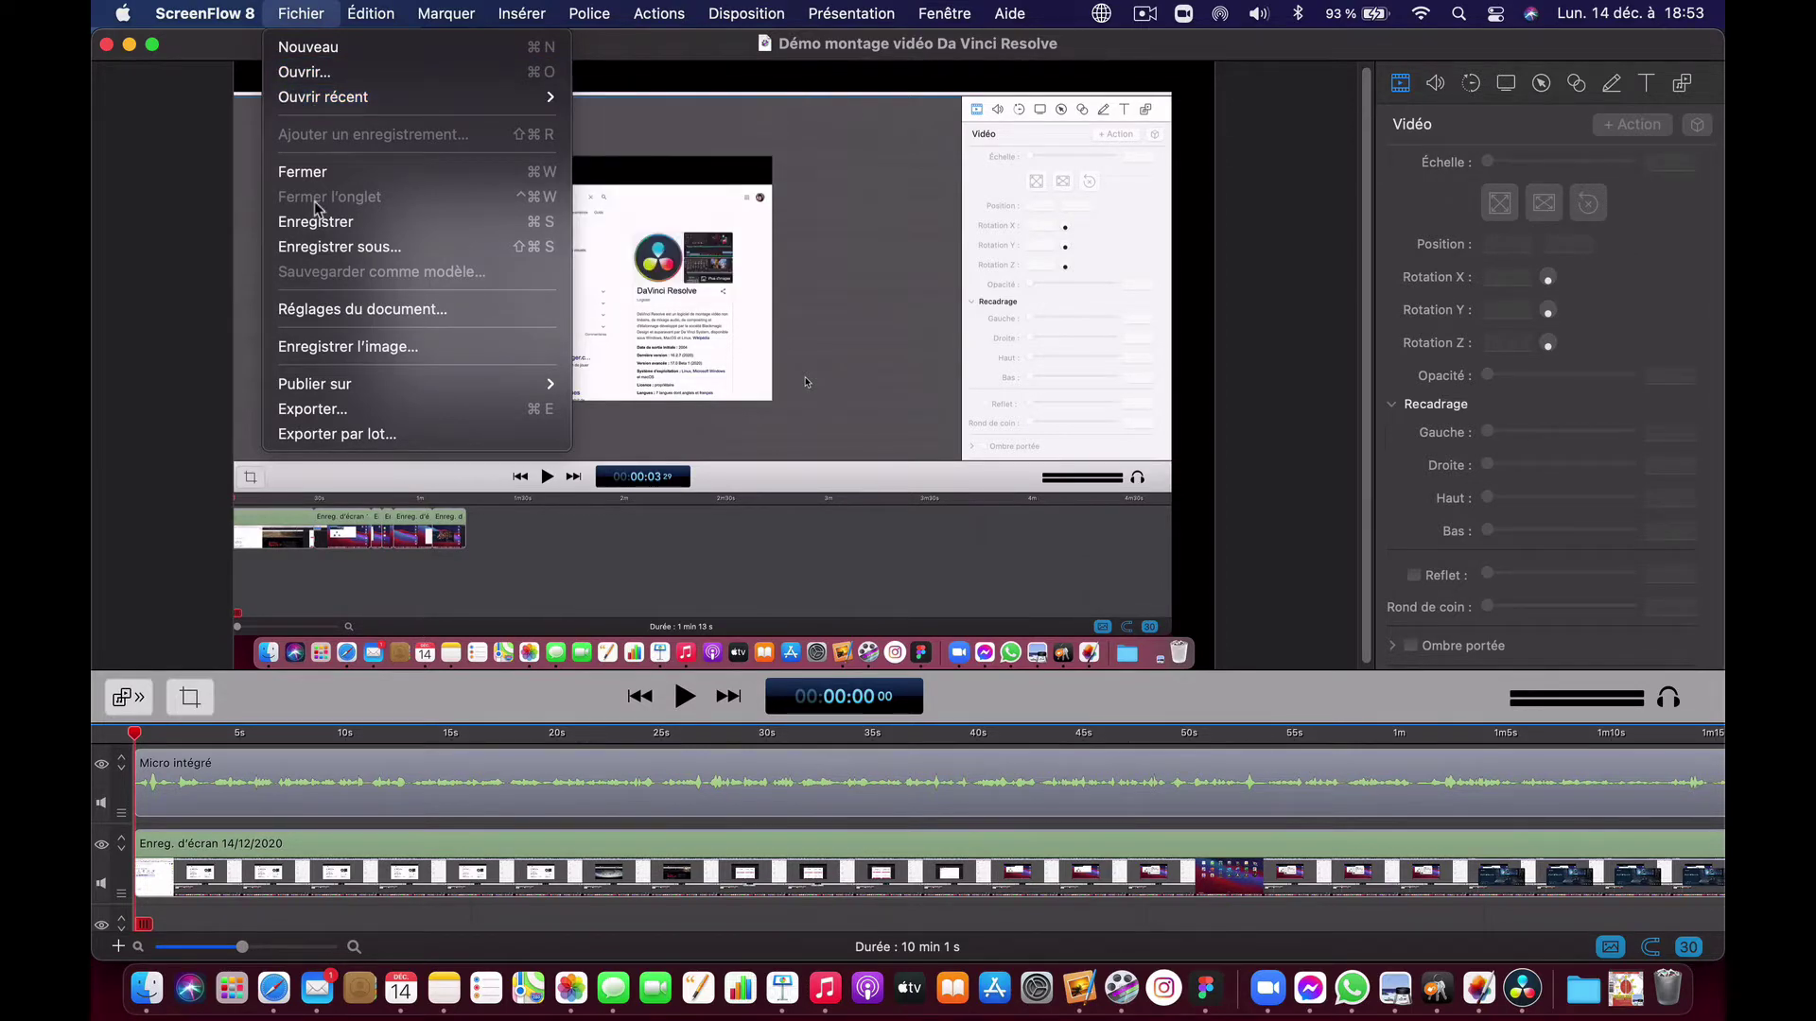
click(340, 410)
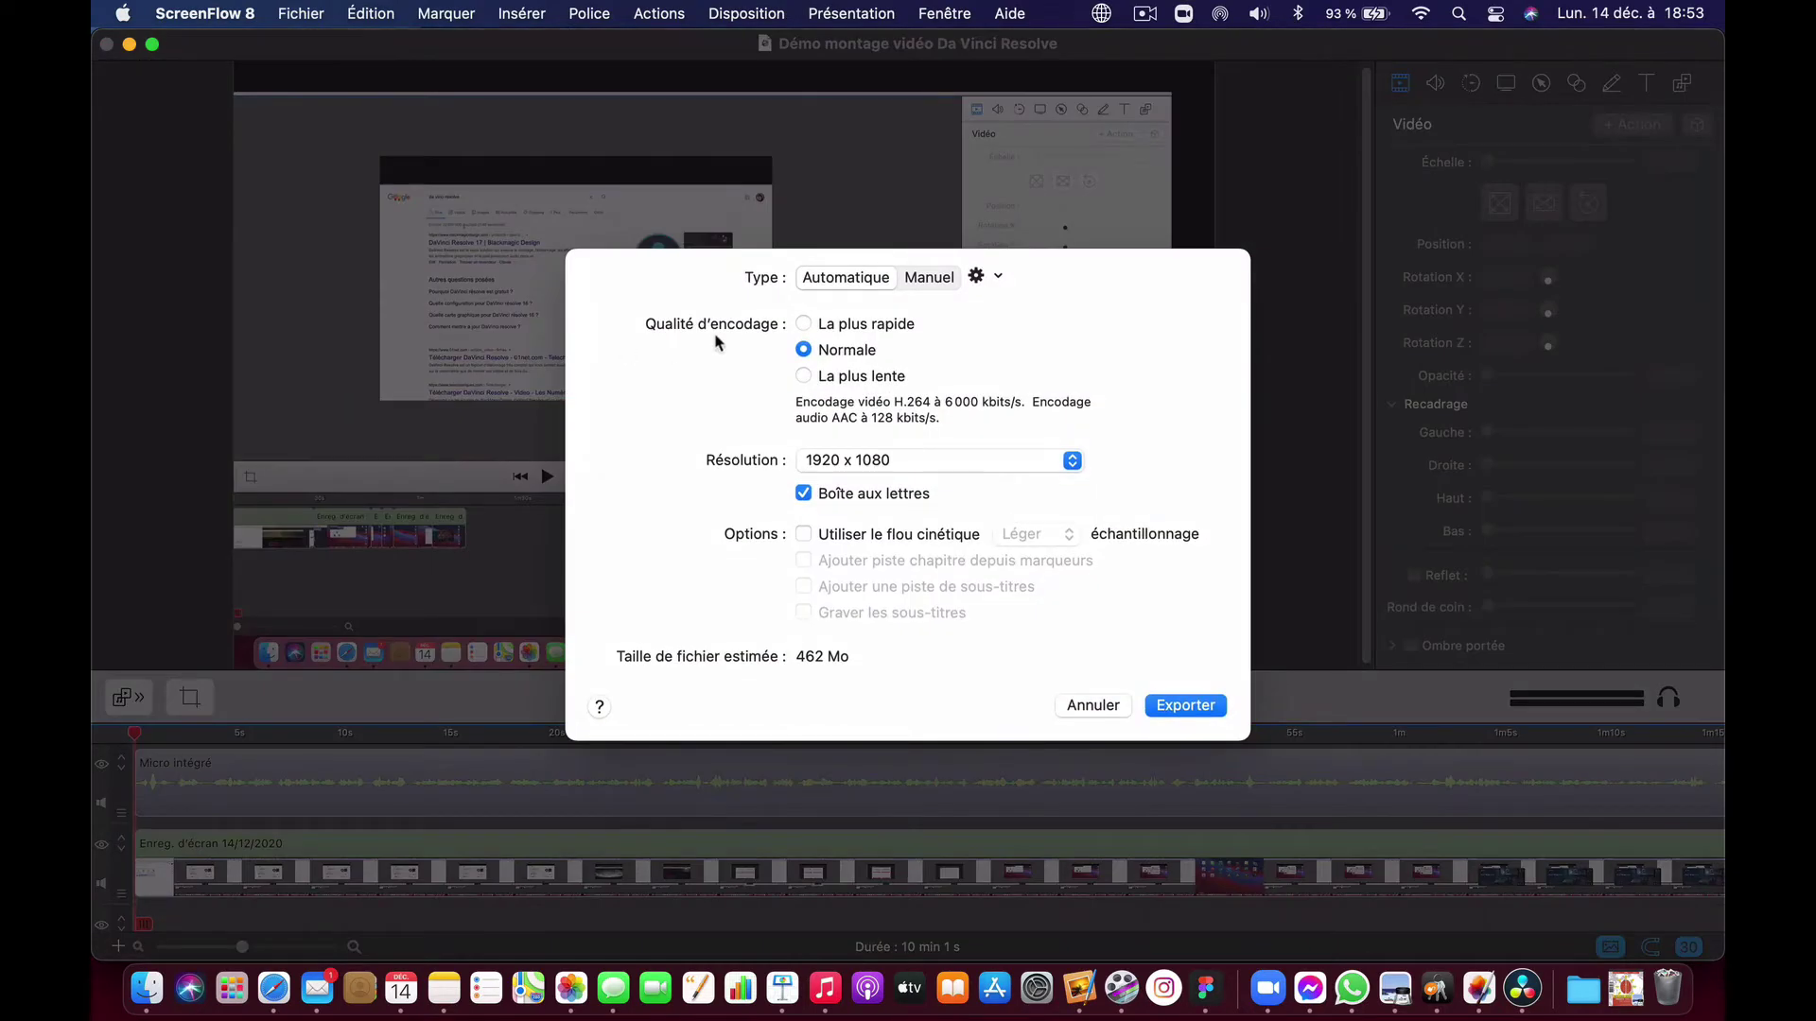
click(810, 326)
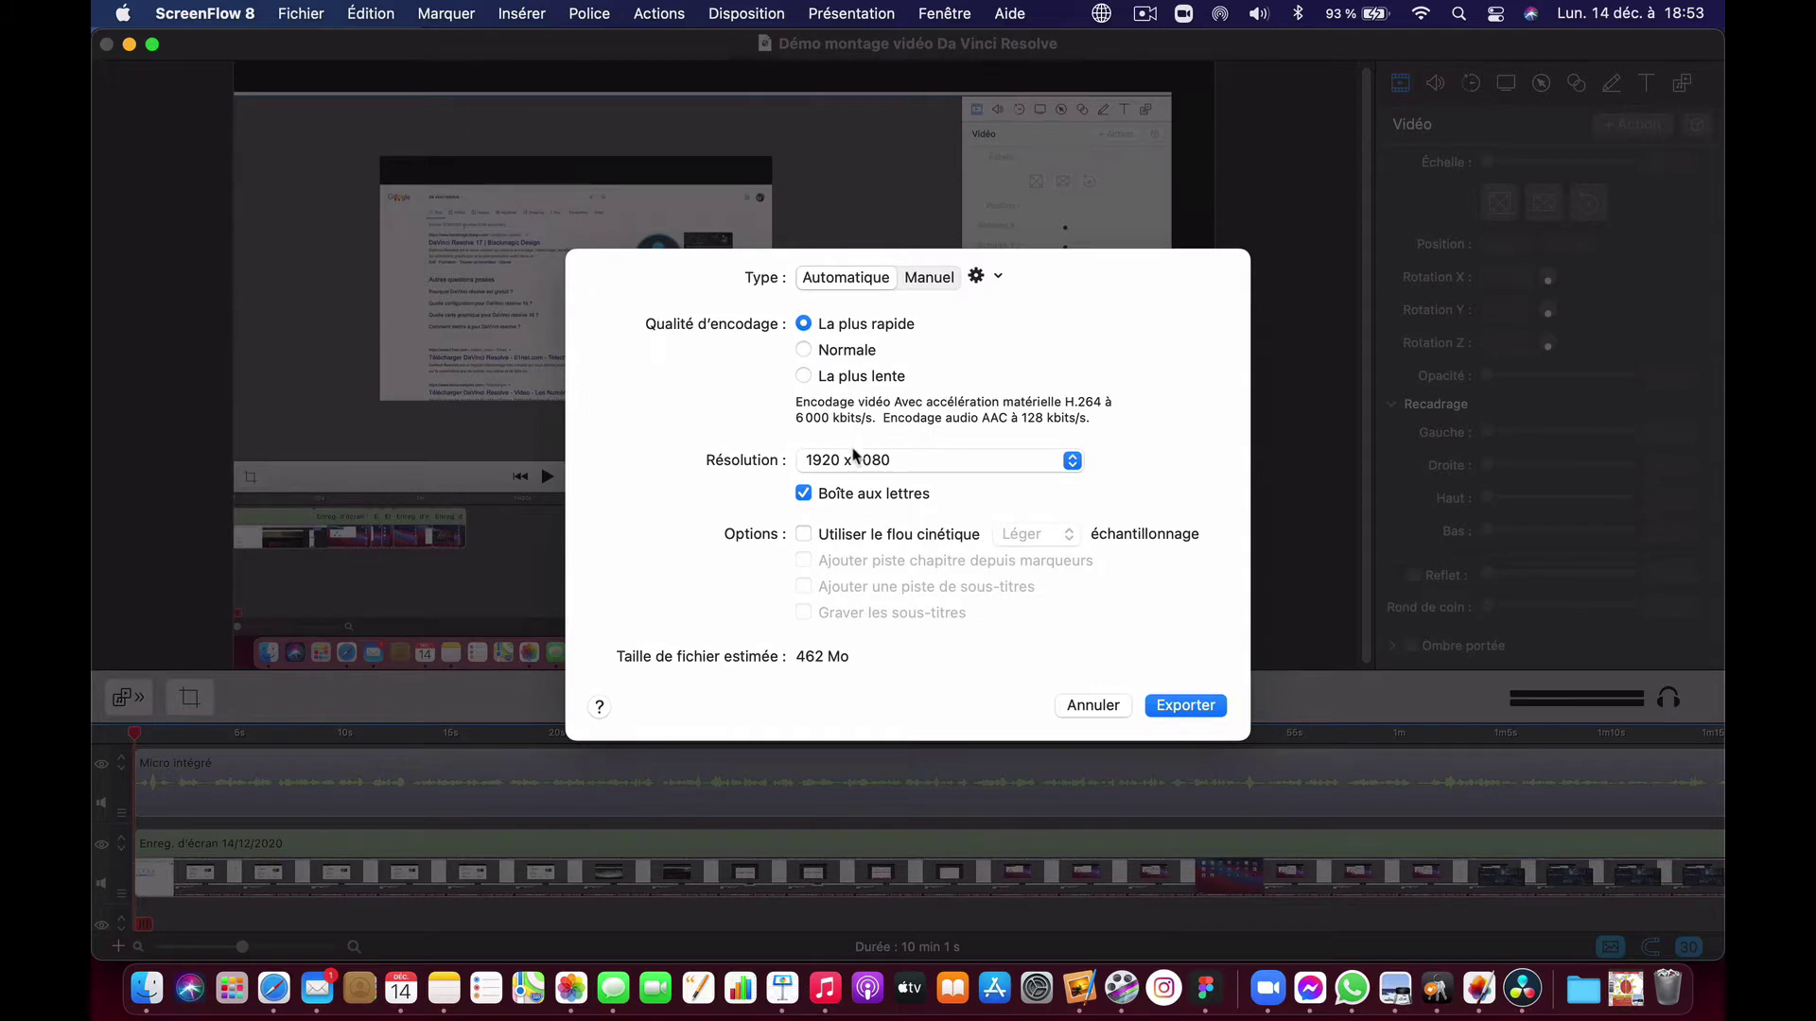
click(1206, 707)
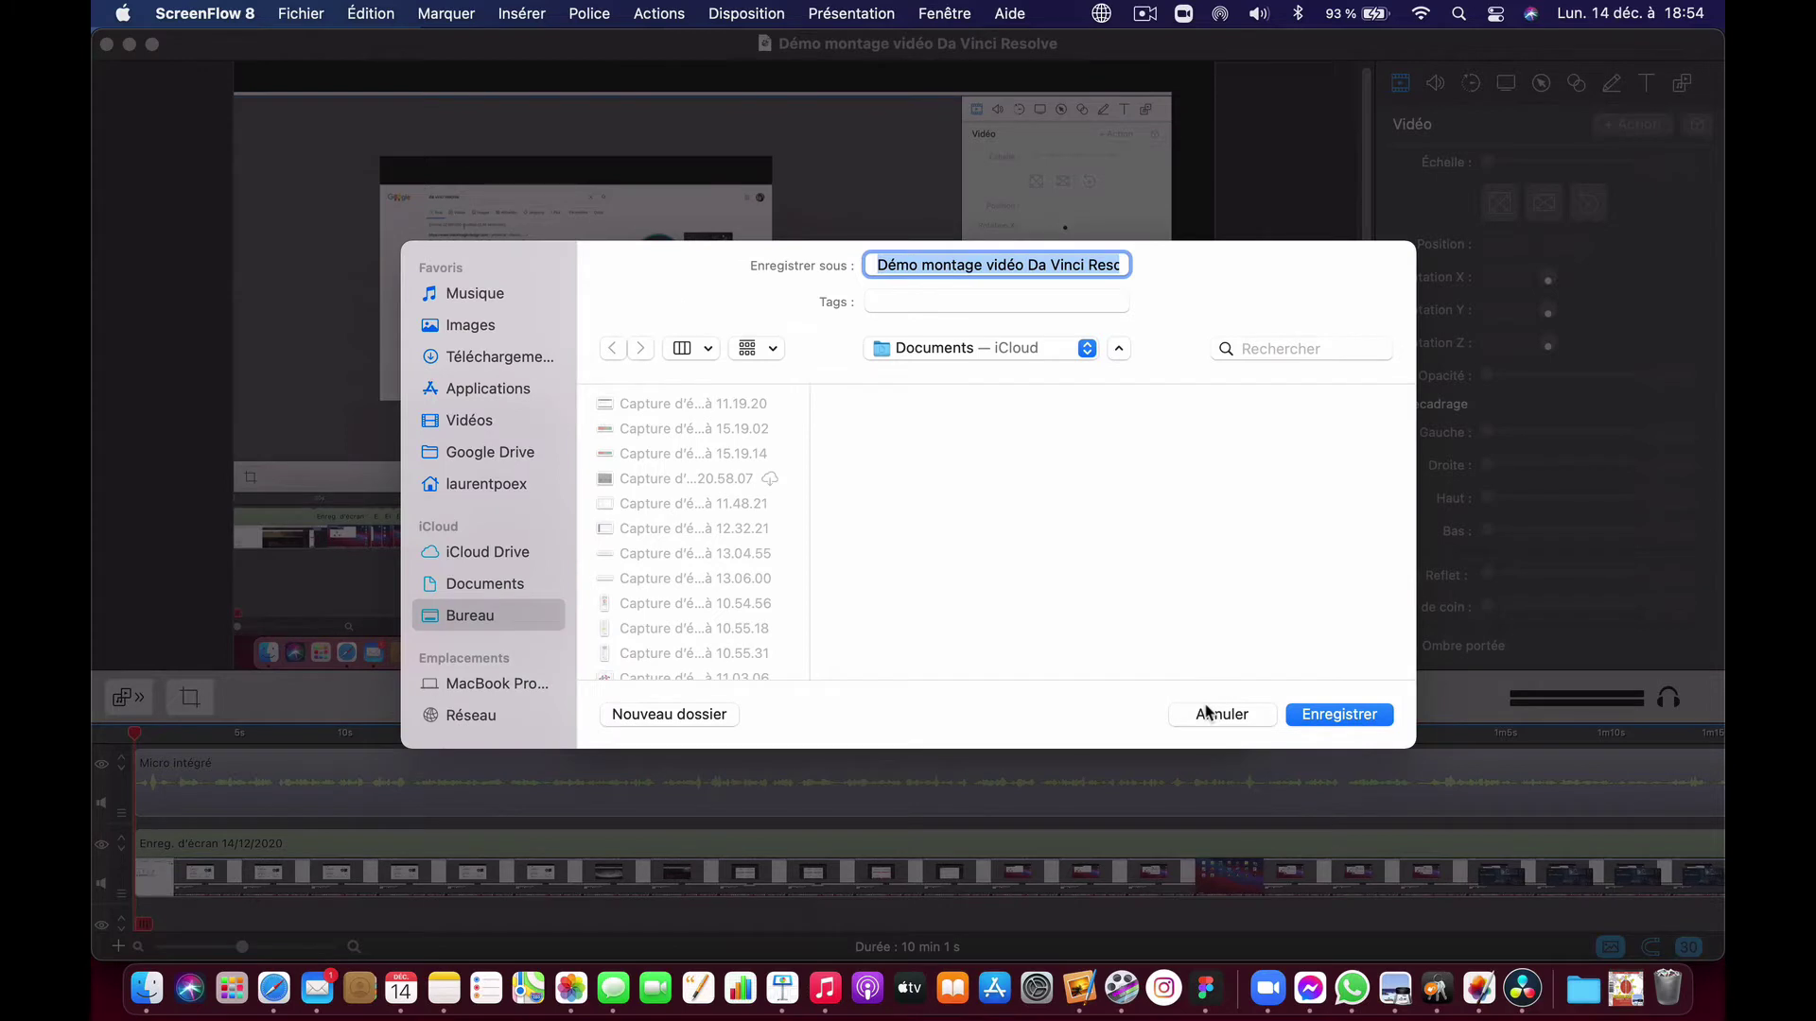
click(489, 364)
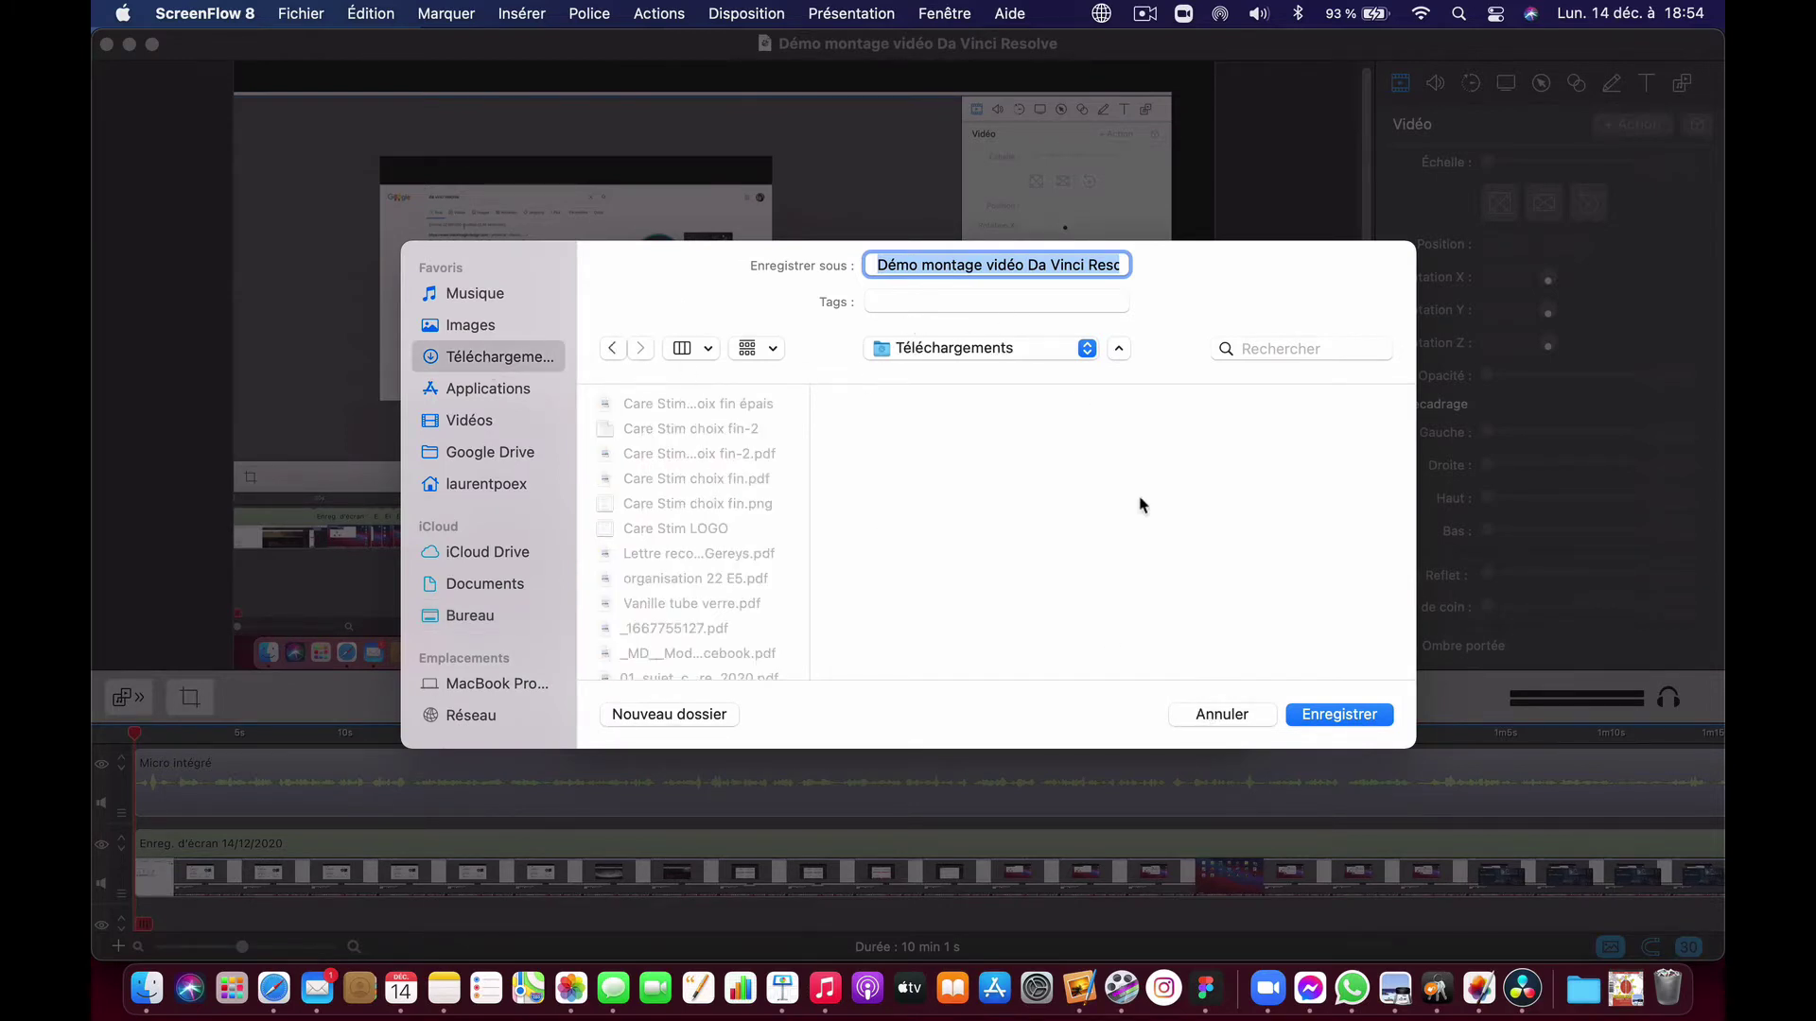
click(1318, 712)
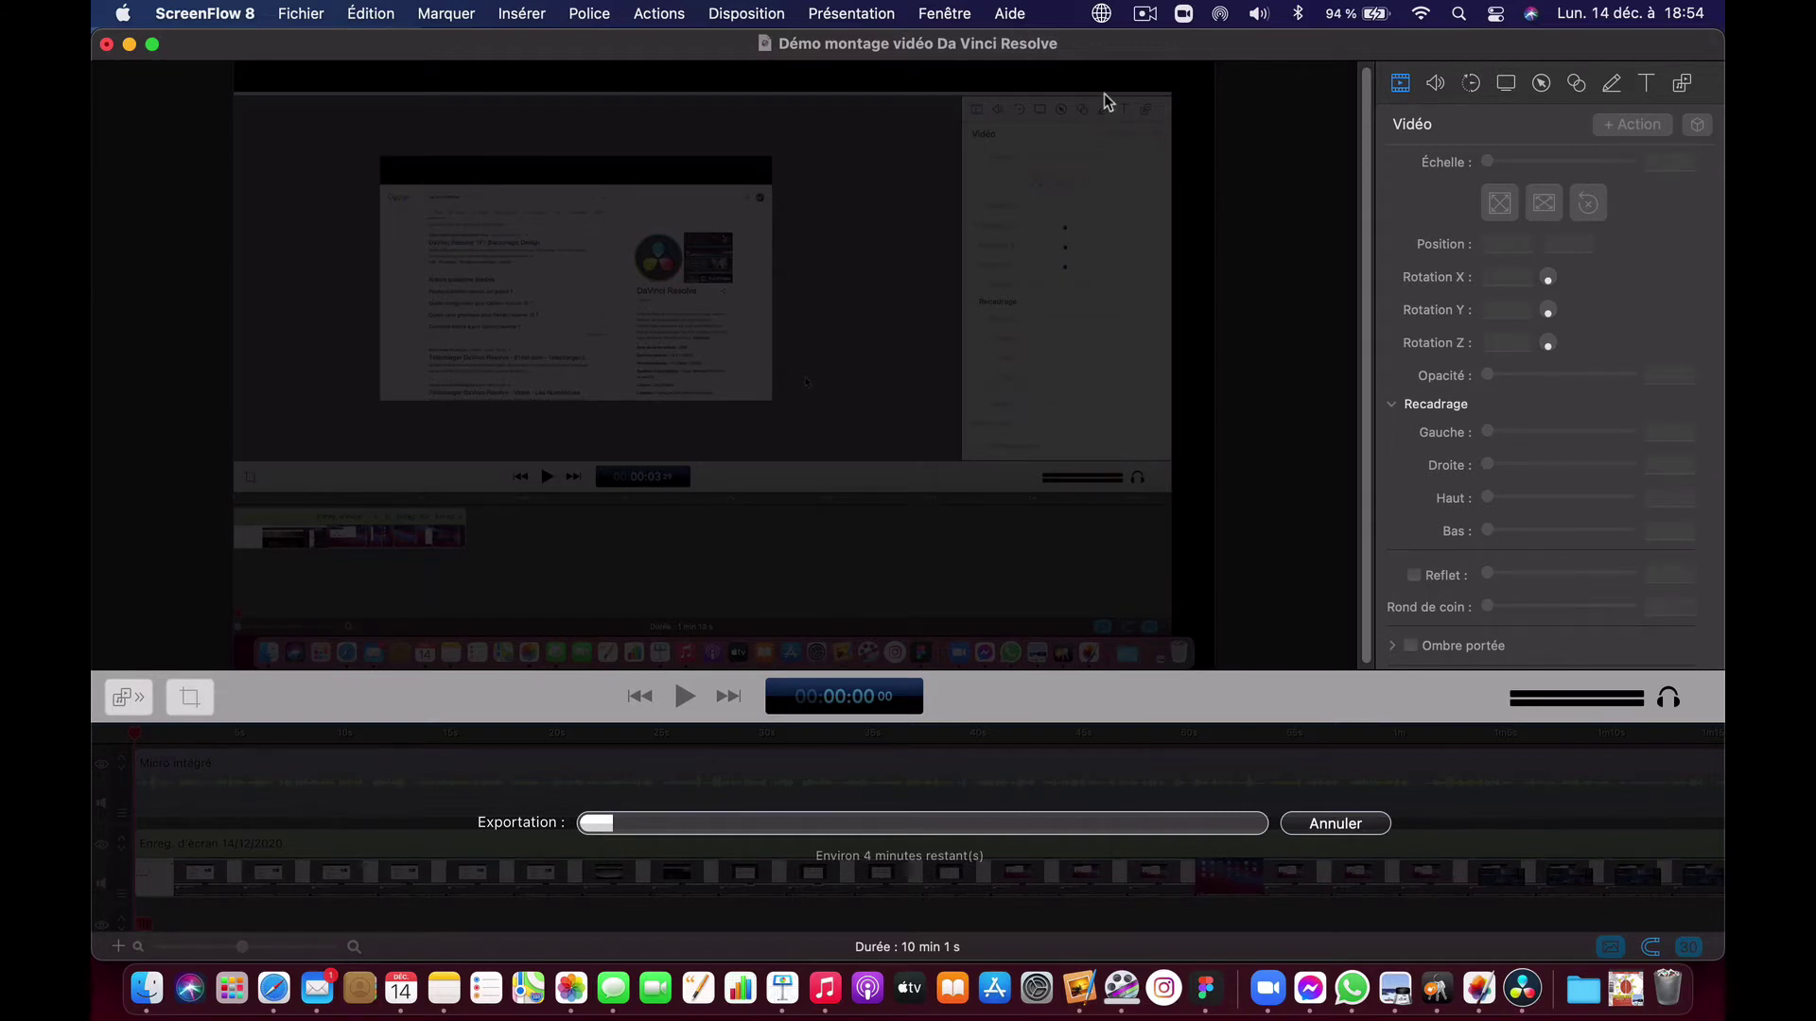
click(1144, 19)
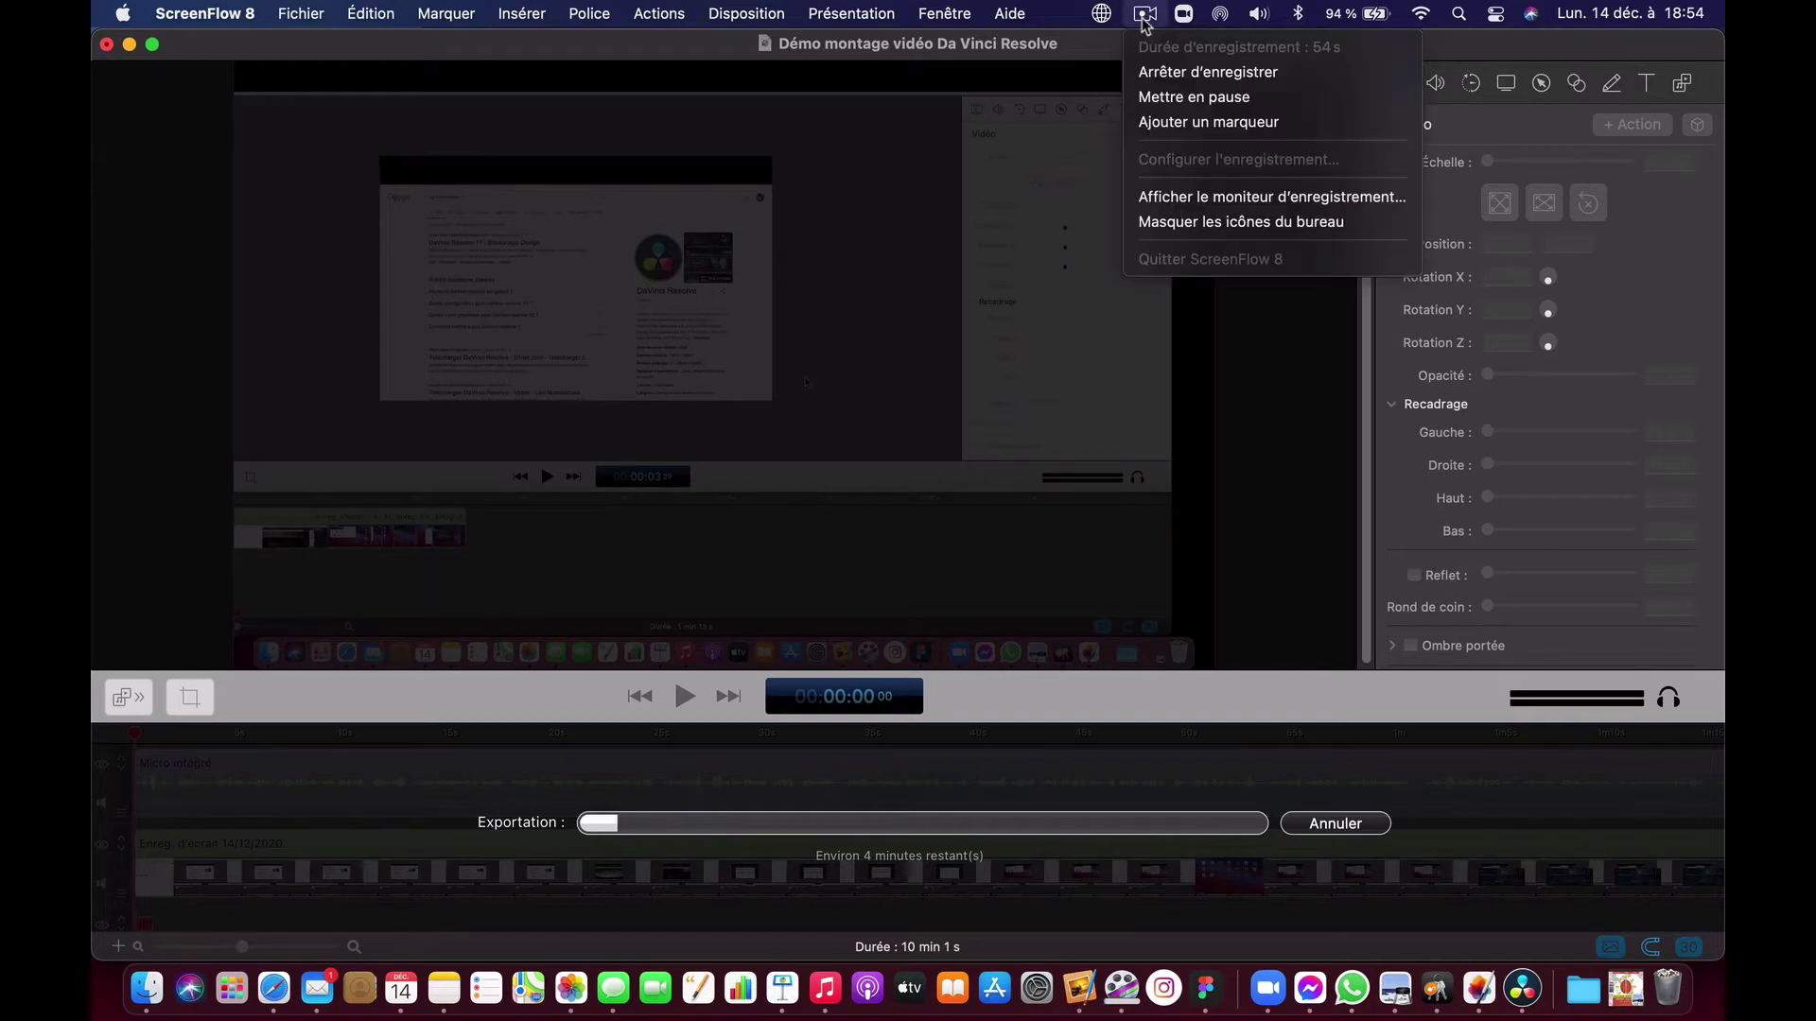
click(1230, 101)
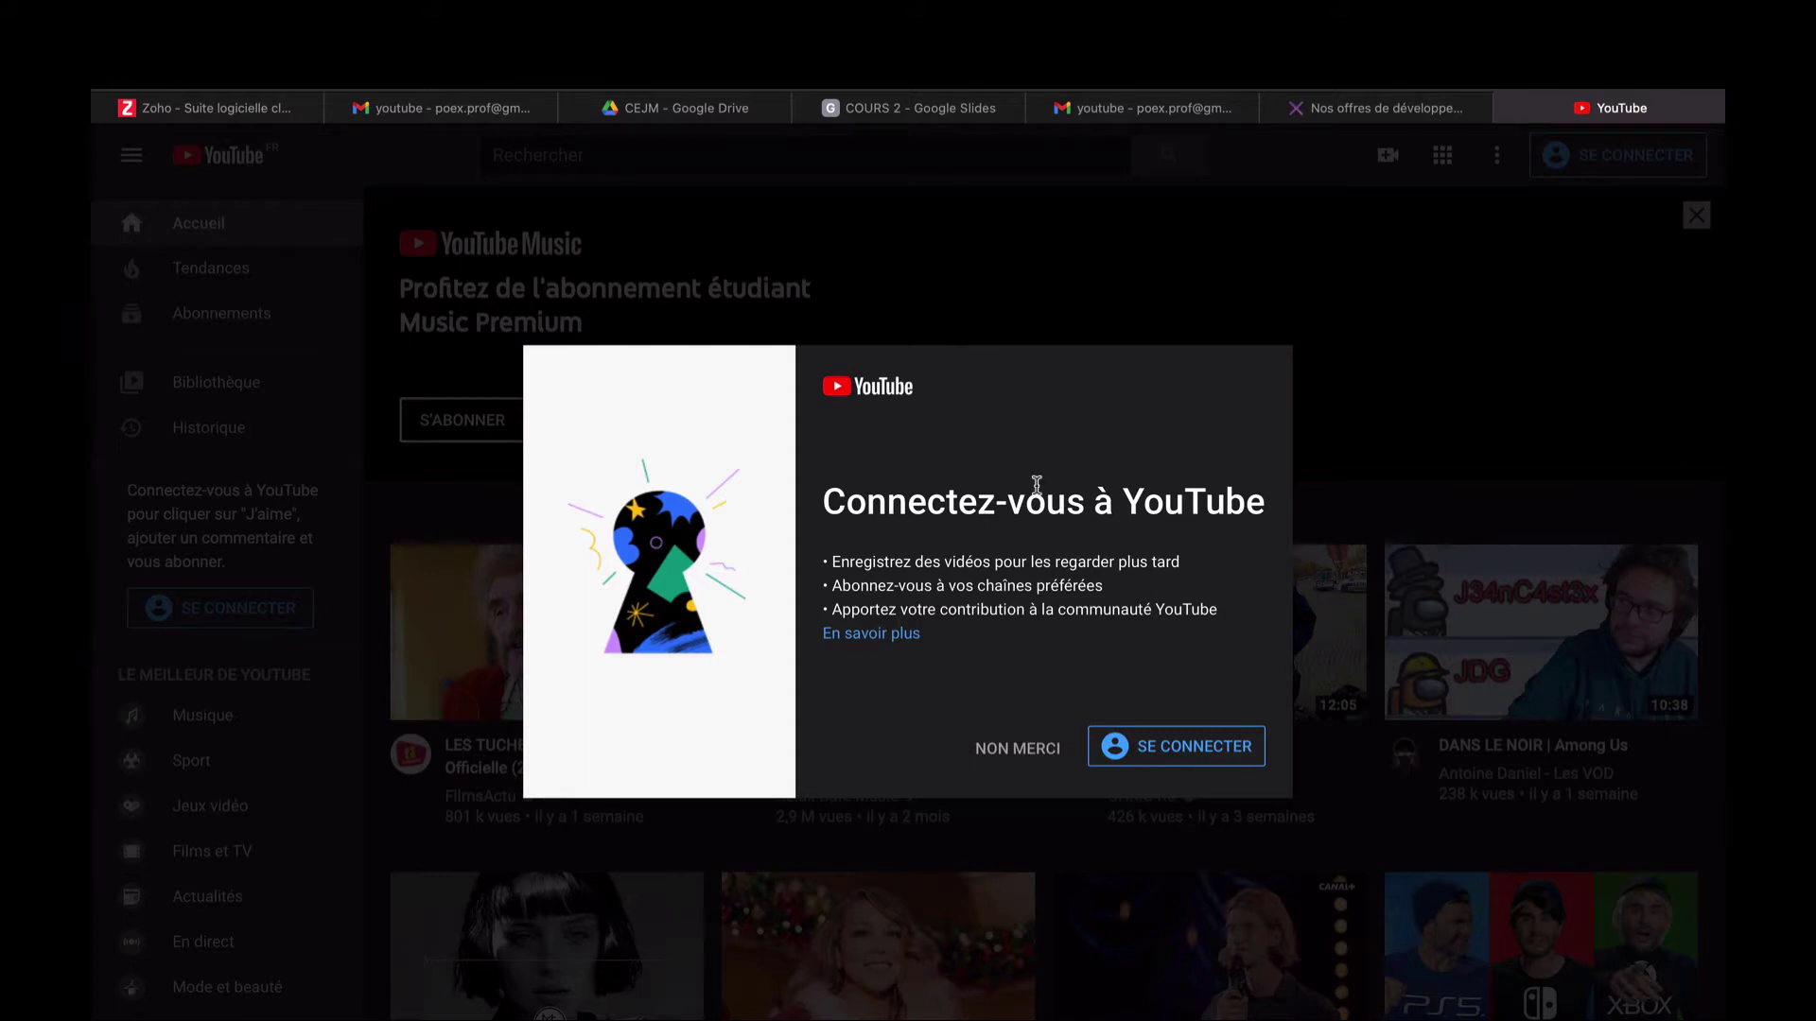
Sign in to YouTube in Safari with the Google account password and save the password in the iCloud keychain.
click(1161, 754)
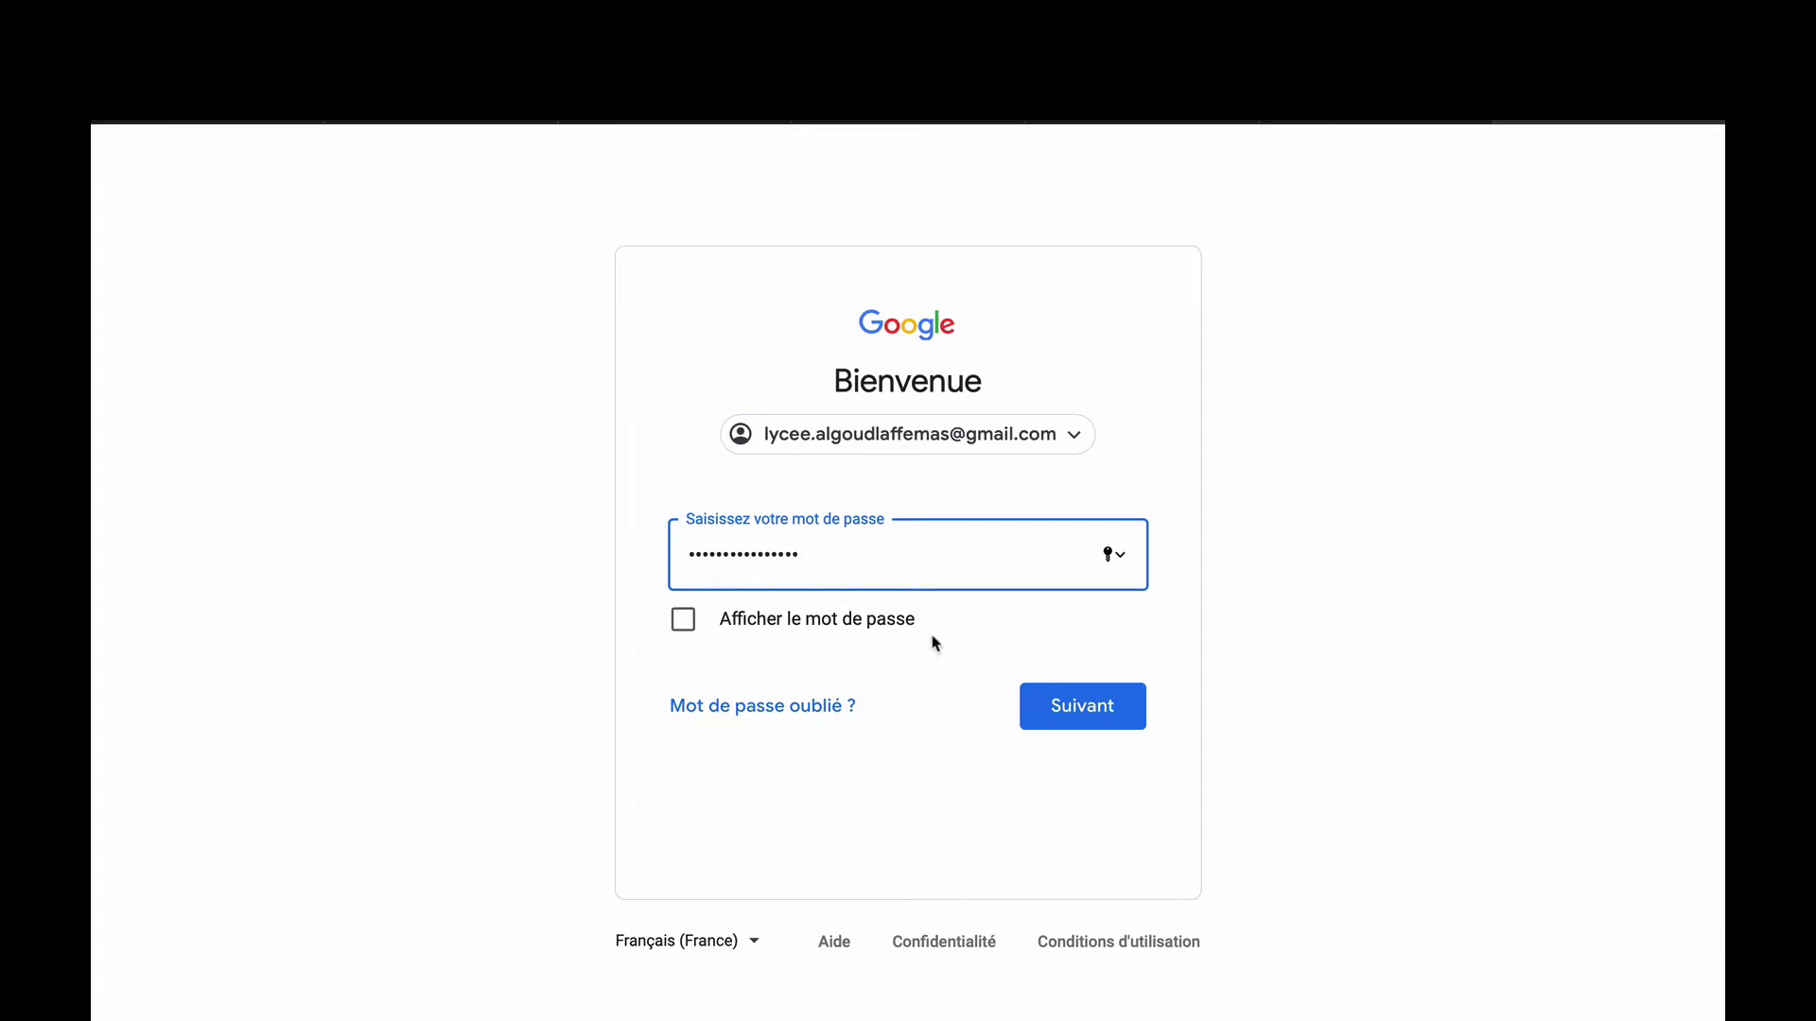
click(1083, 708)
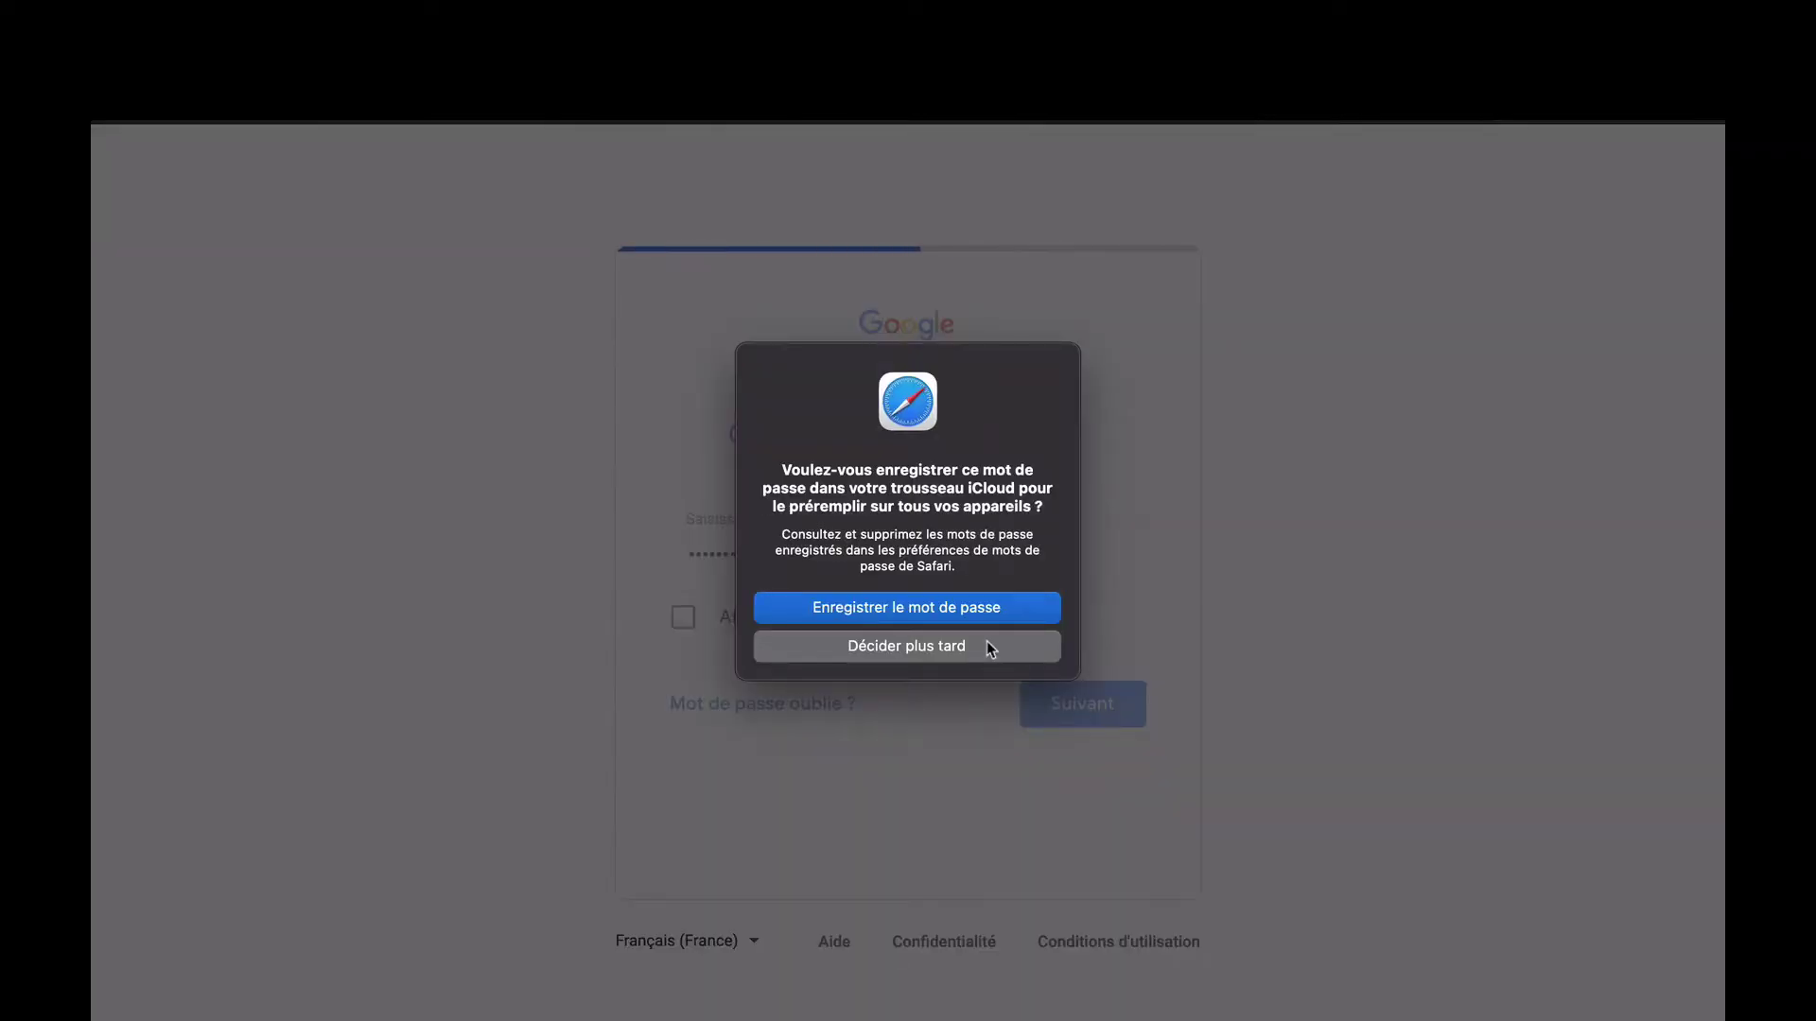
click(973, 609)
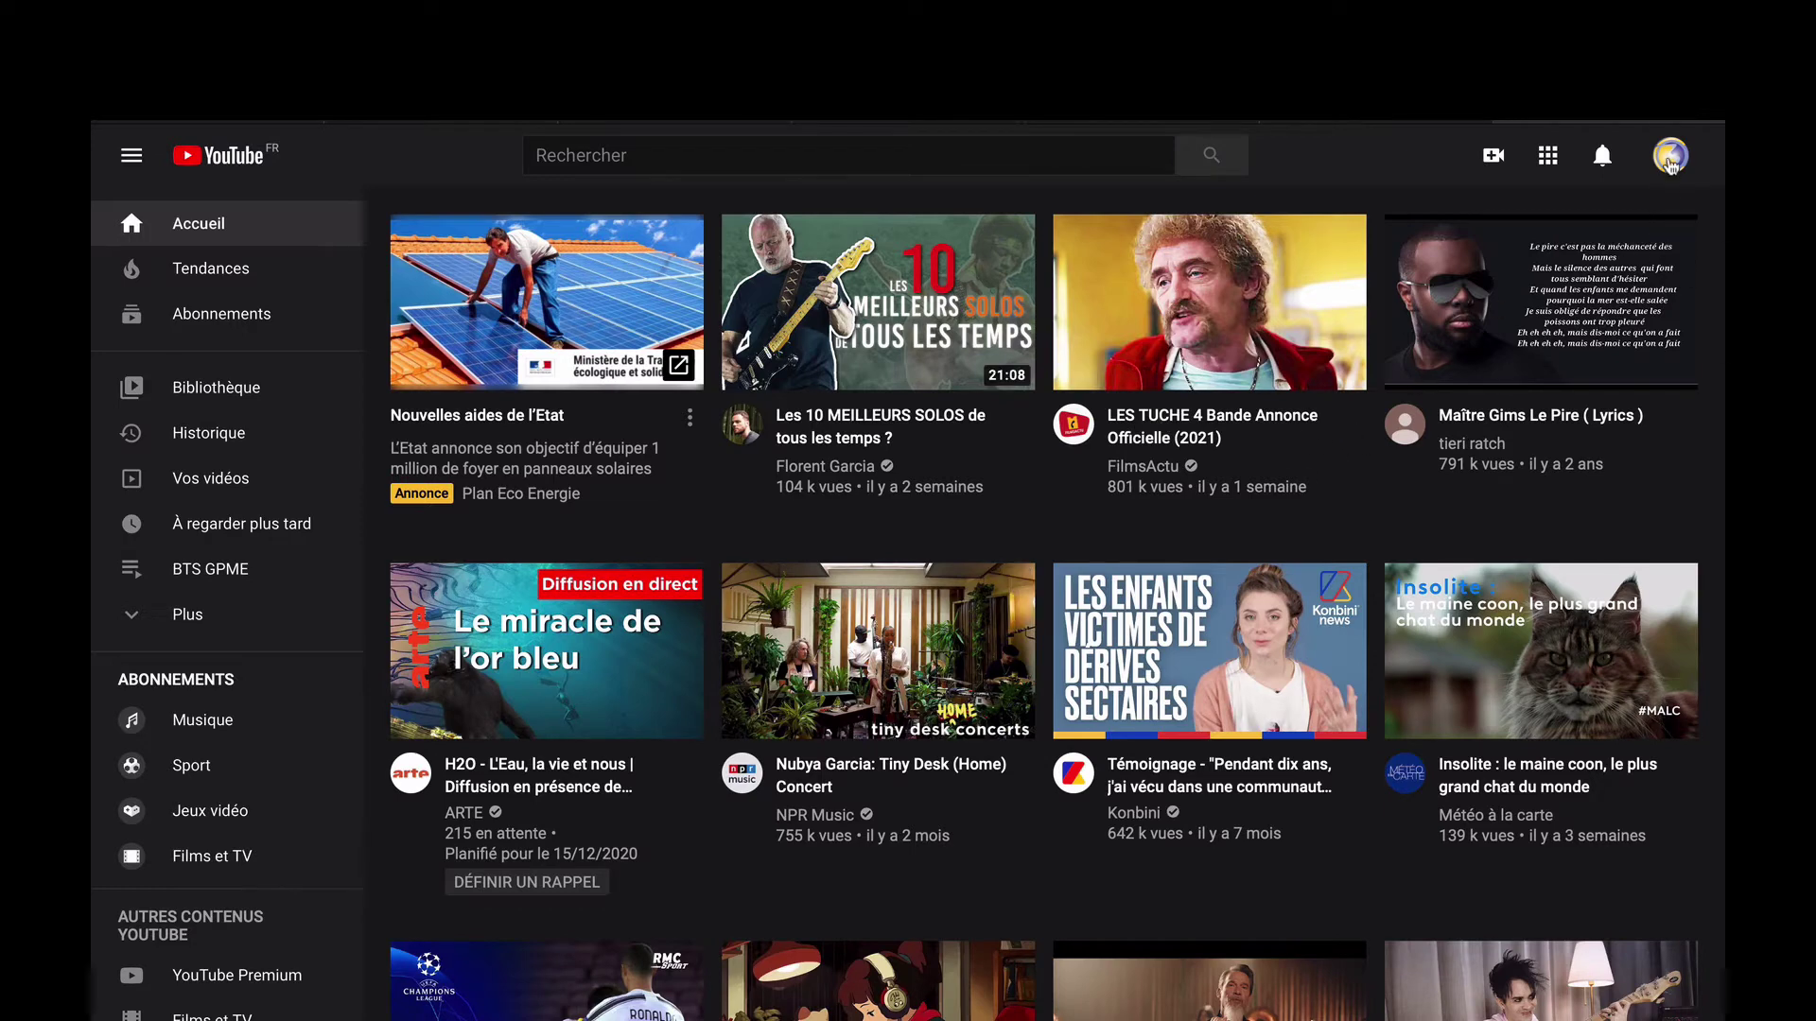
Visit the signed-in account's channel page and open YouTube Studio for it.
click(1670, 158)
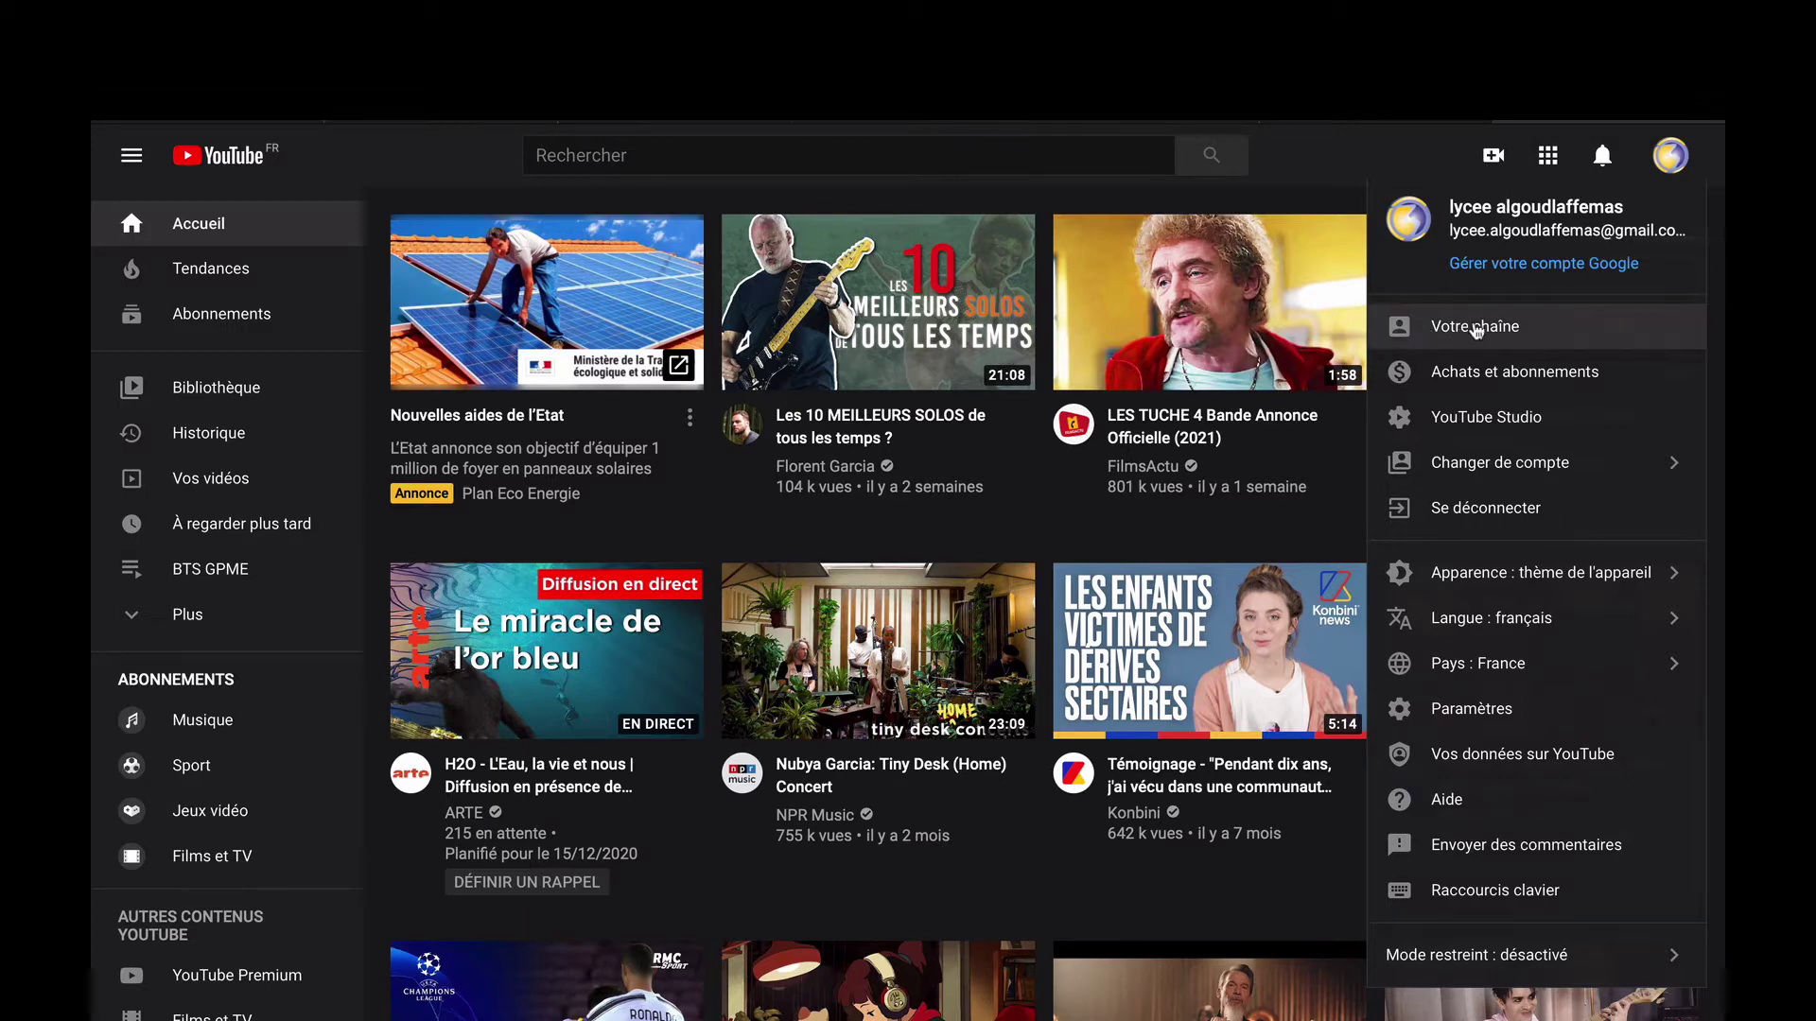
click(1476, 326)
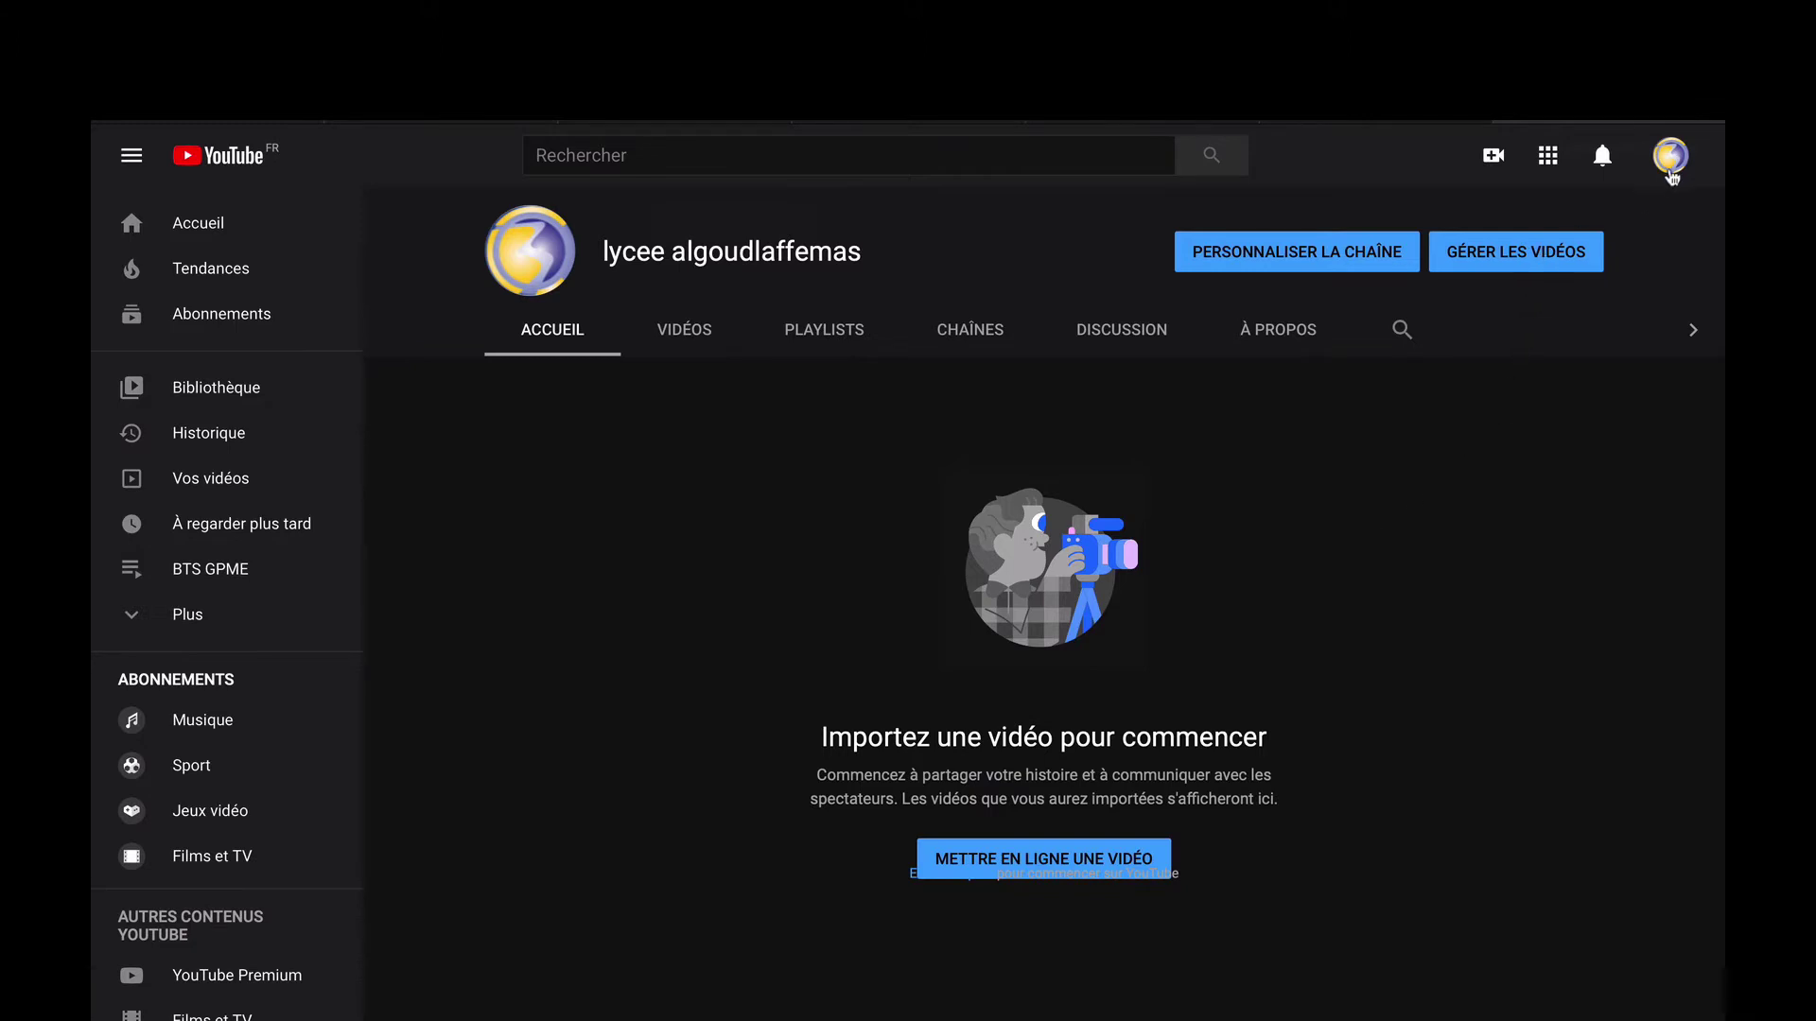
click(1671, 170)
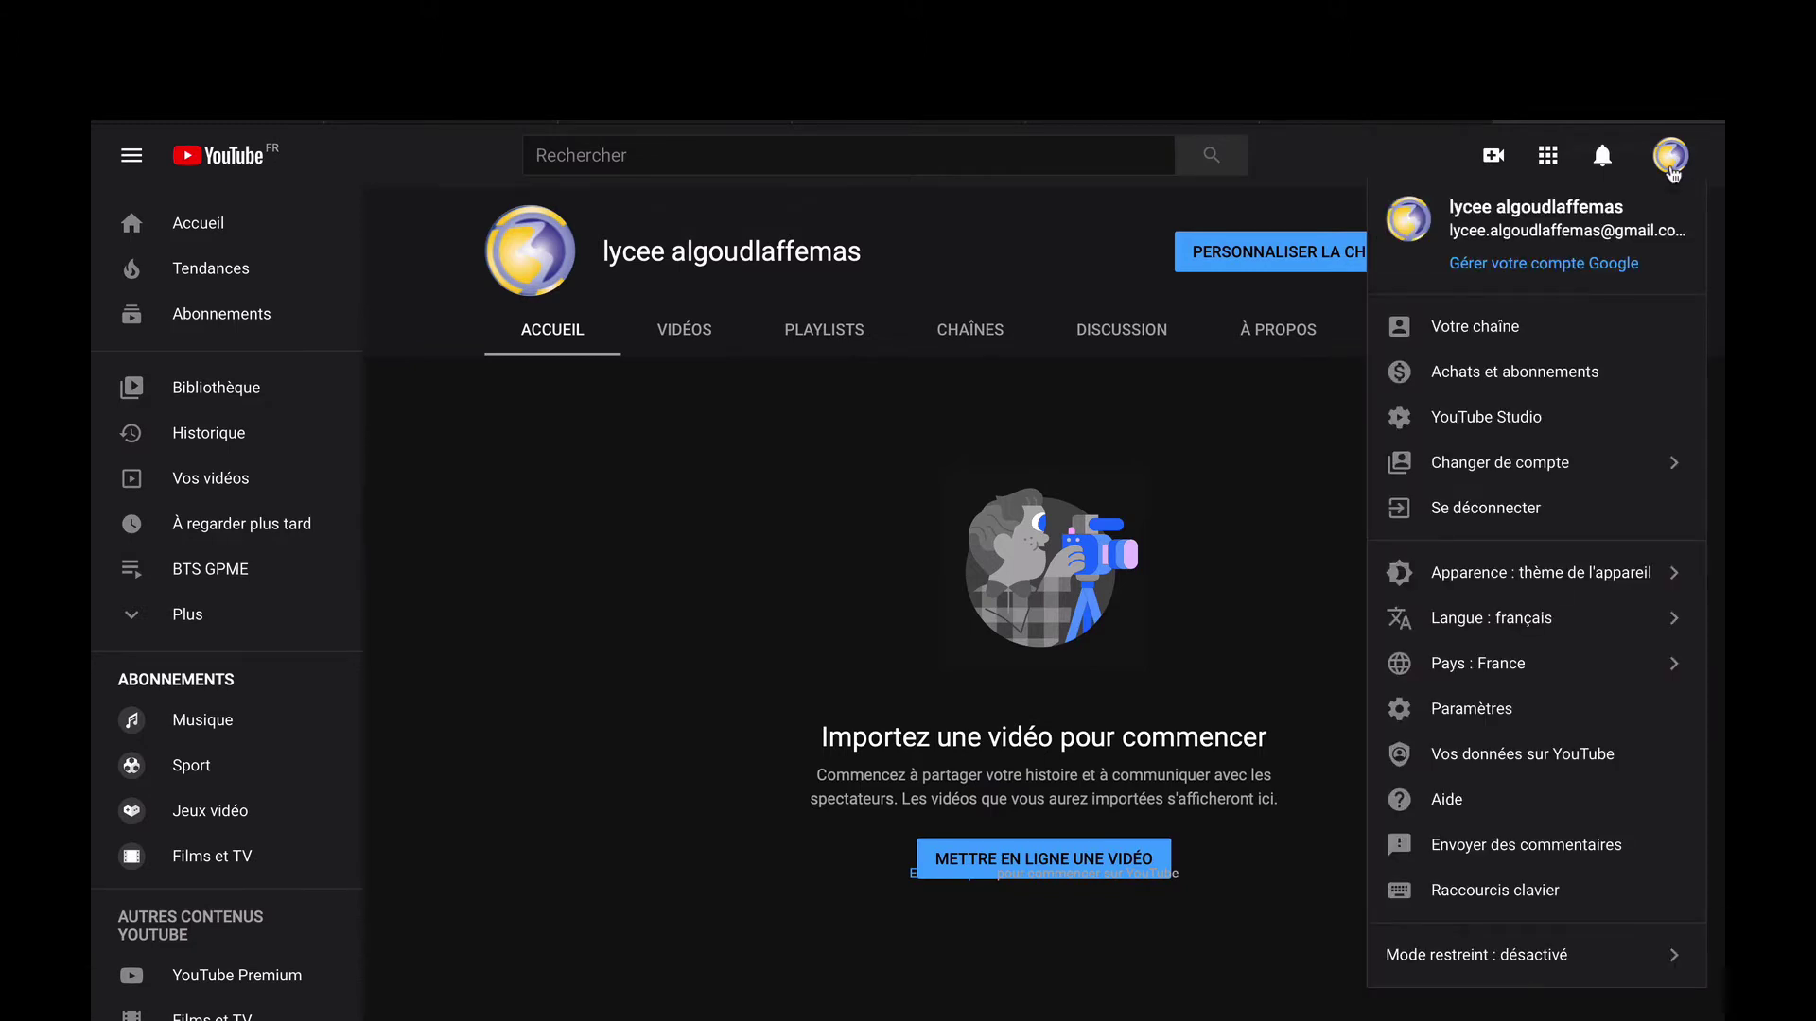
click(1341, 305)
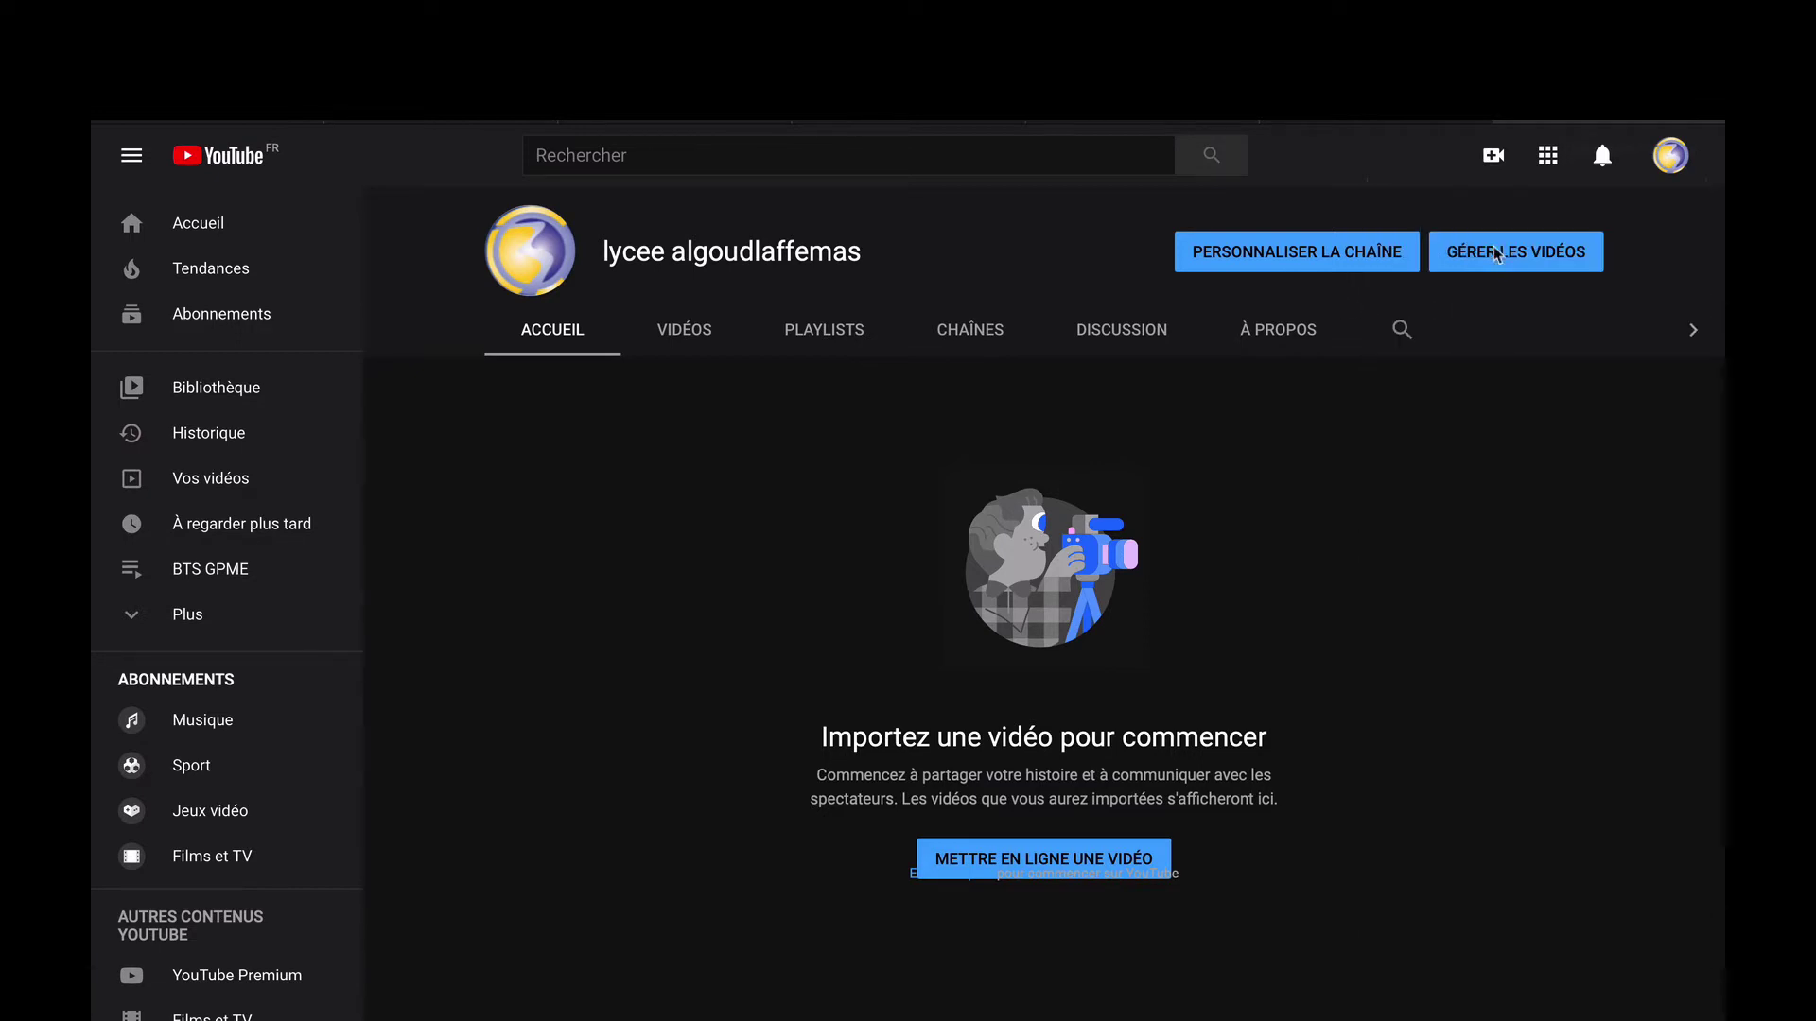
click(1666, 161)
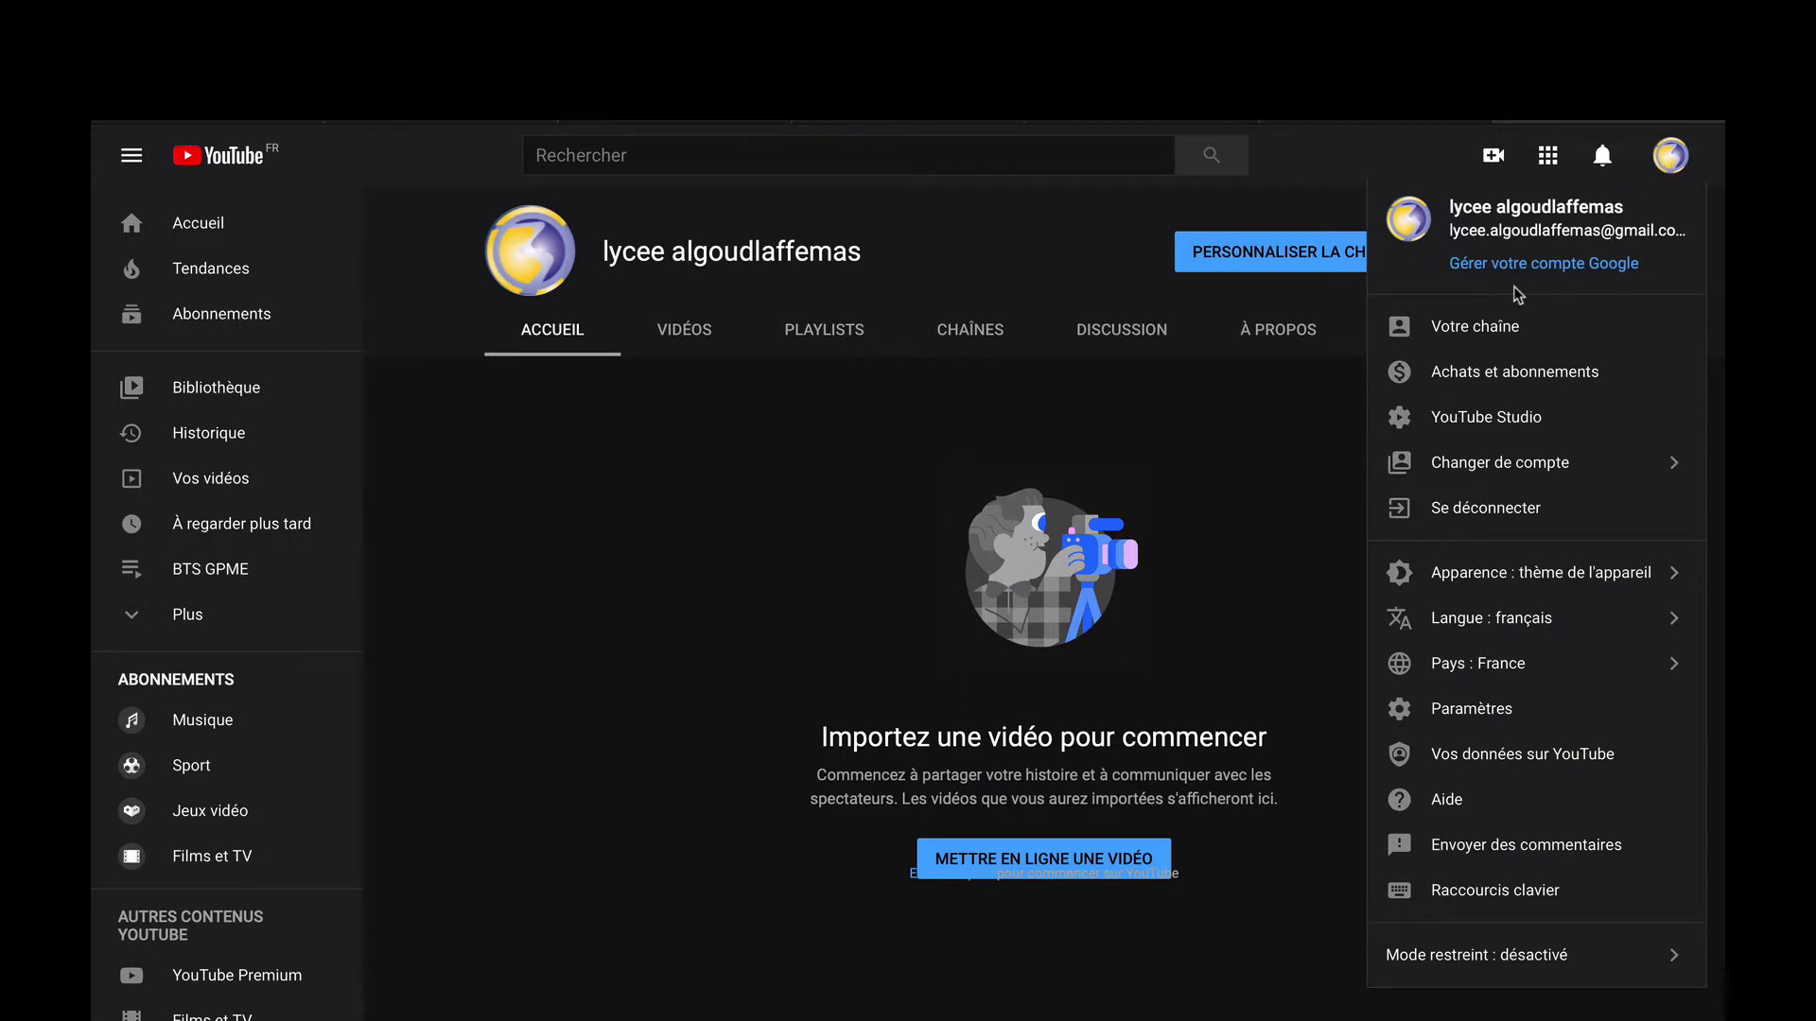
click(1485, 418)
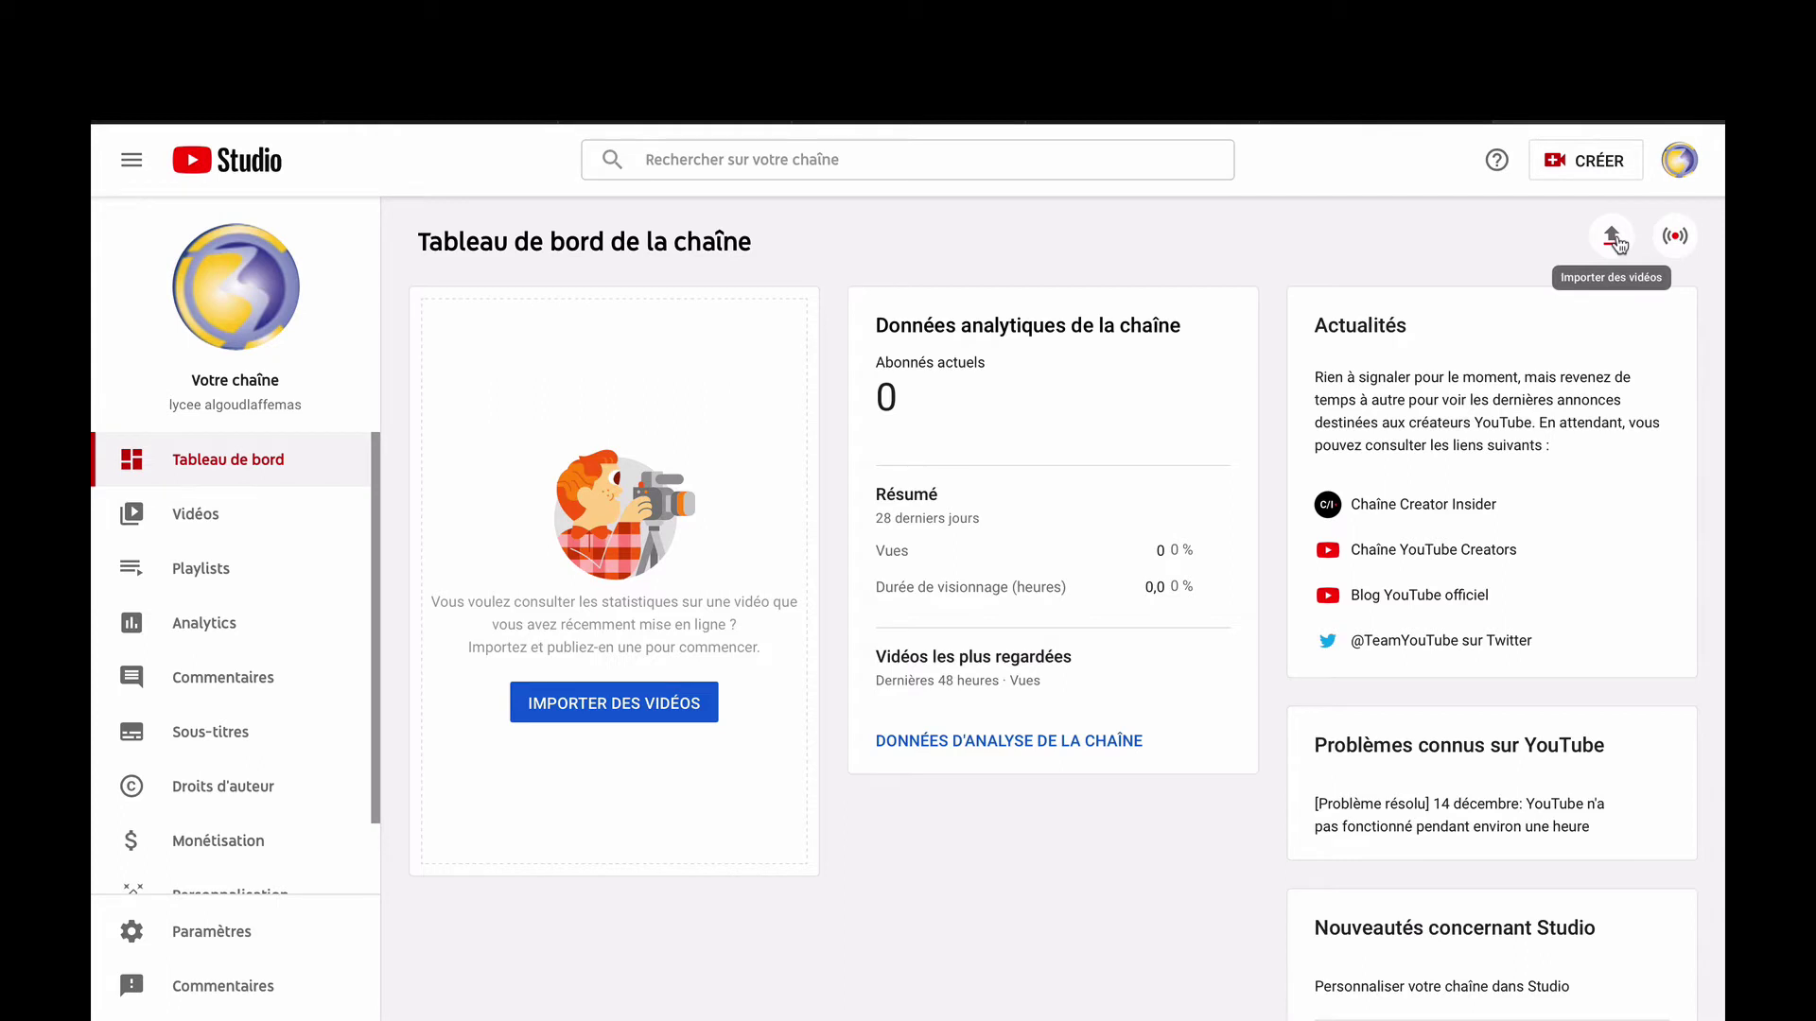
Upload the video "Démo montage vidéo Da Vinci Resolve.mp4" from the Téléchargements folder to the channel.
click(1586, 163)
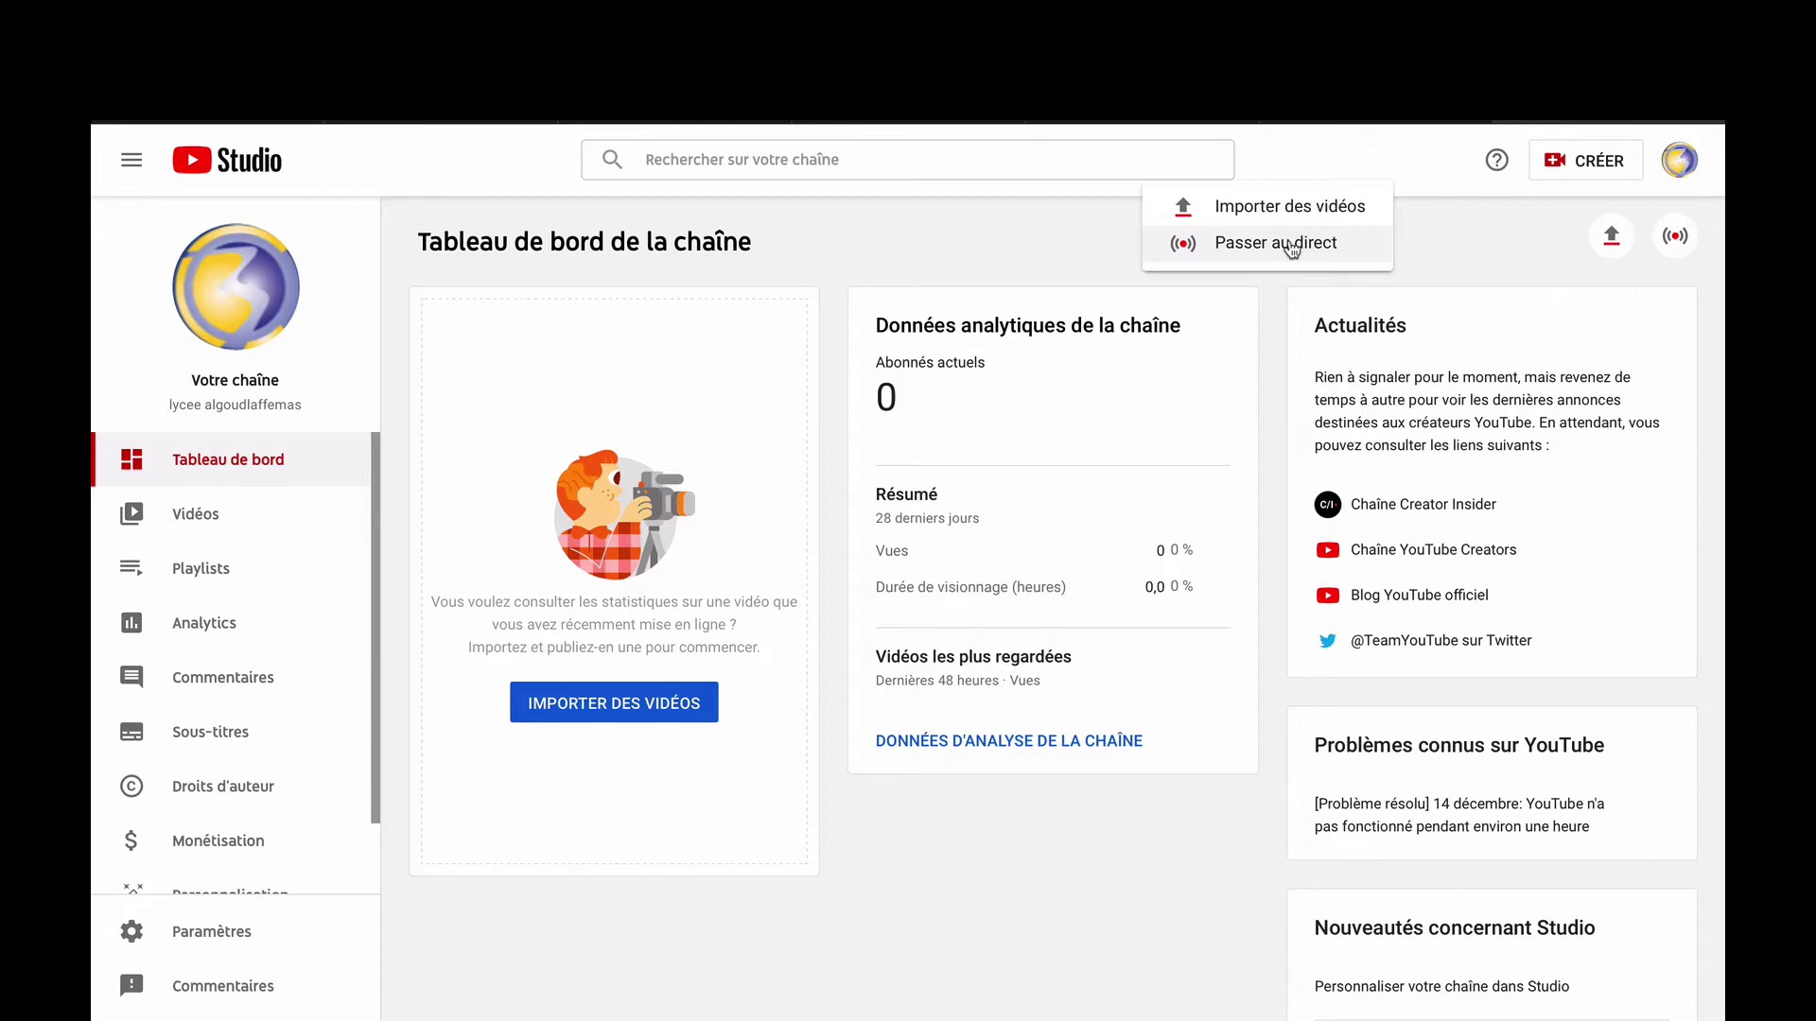
click(1440, 234)
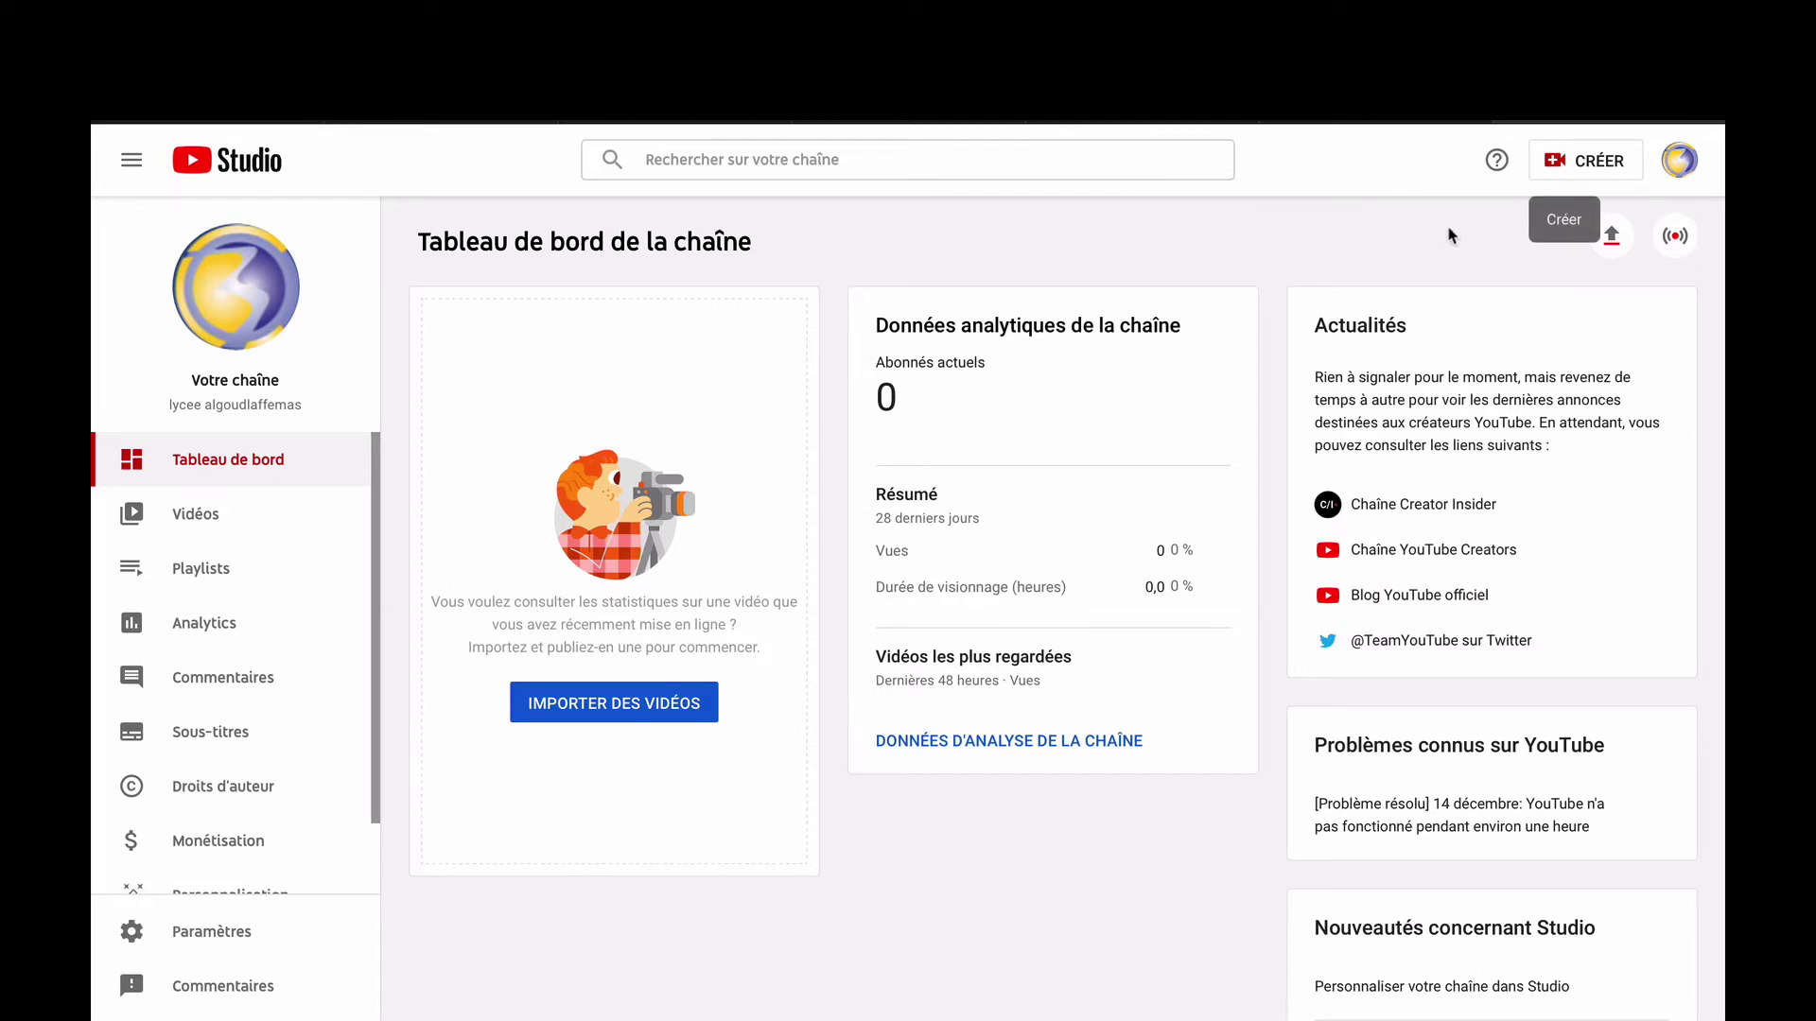
click(1611, 238)
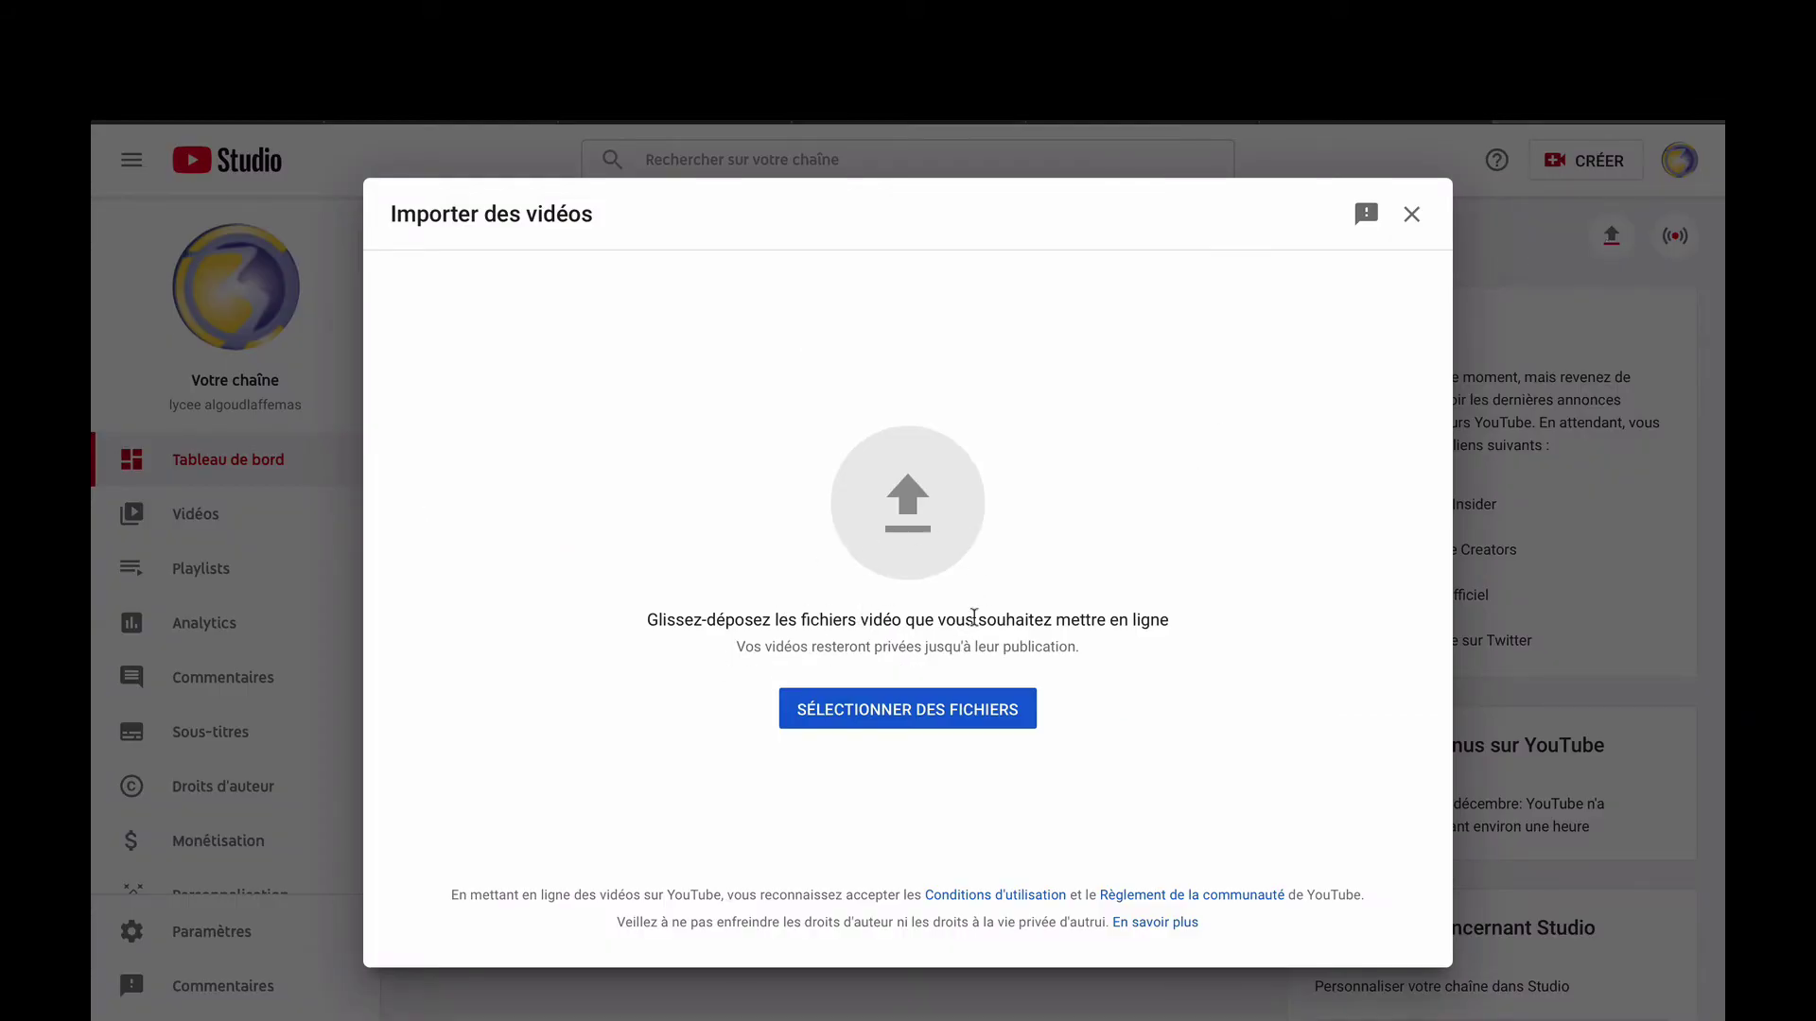
click(922, 709)
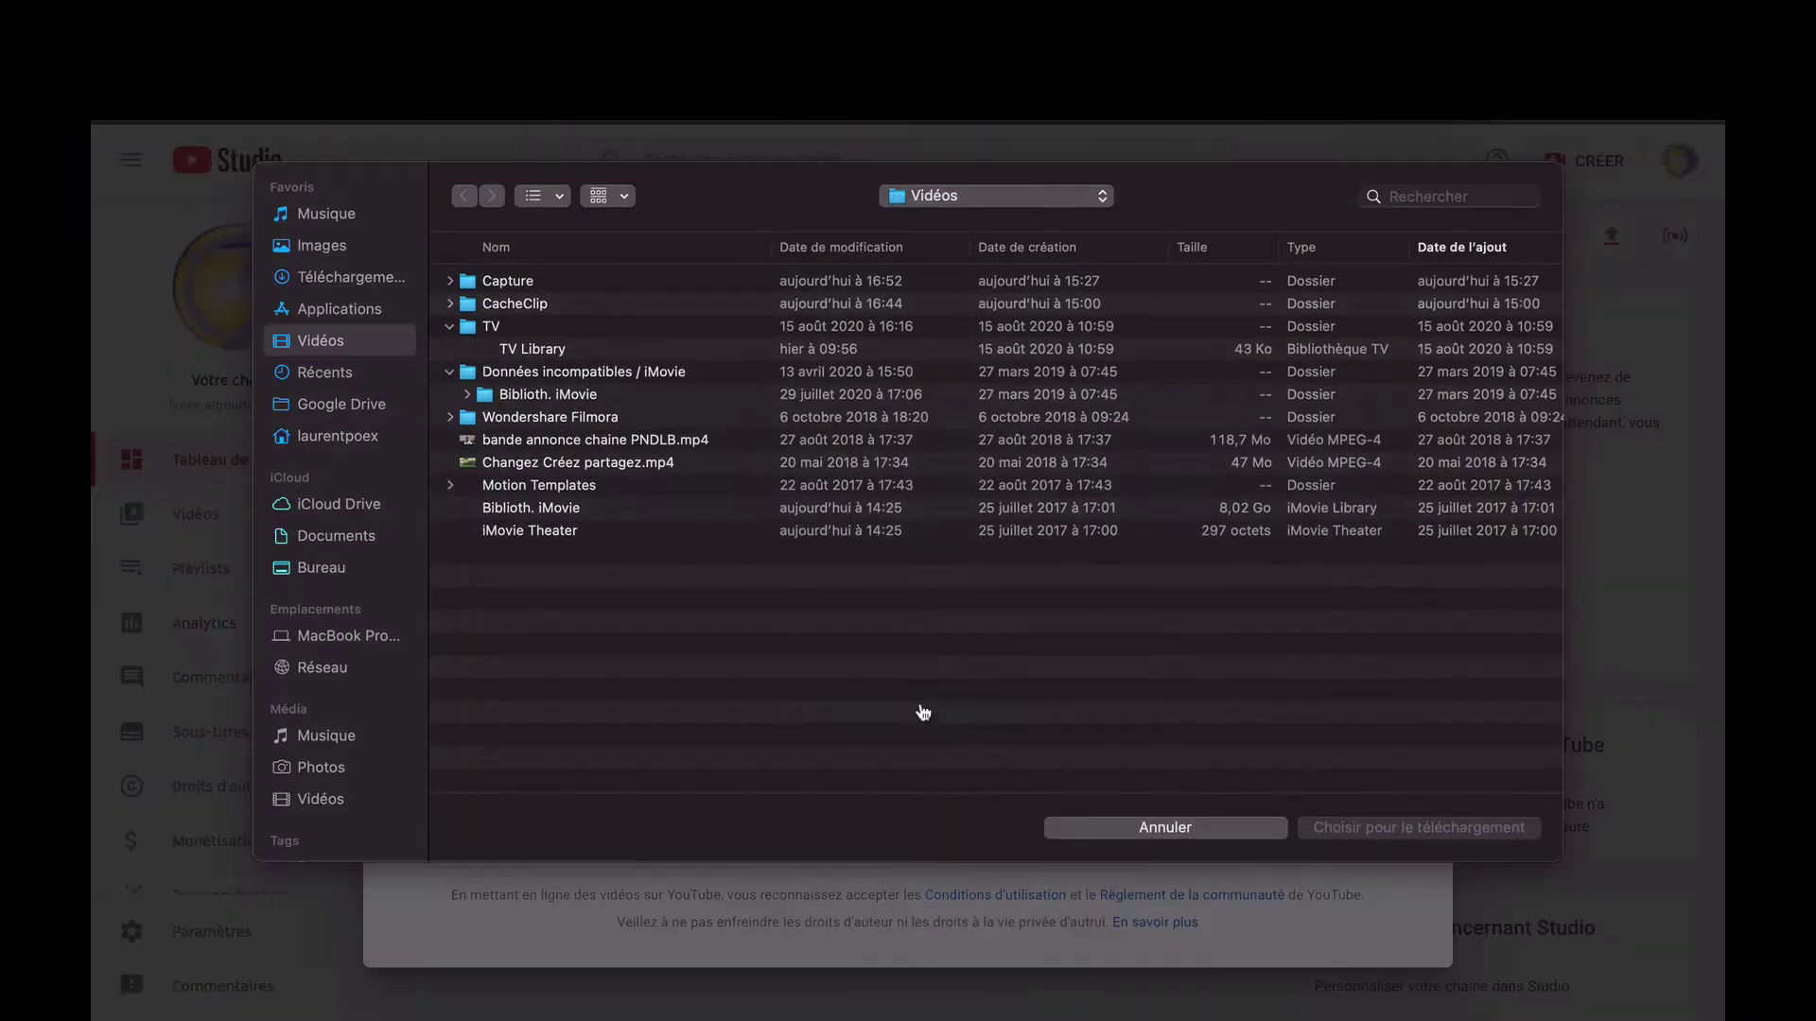
click(371, 280)
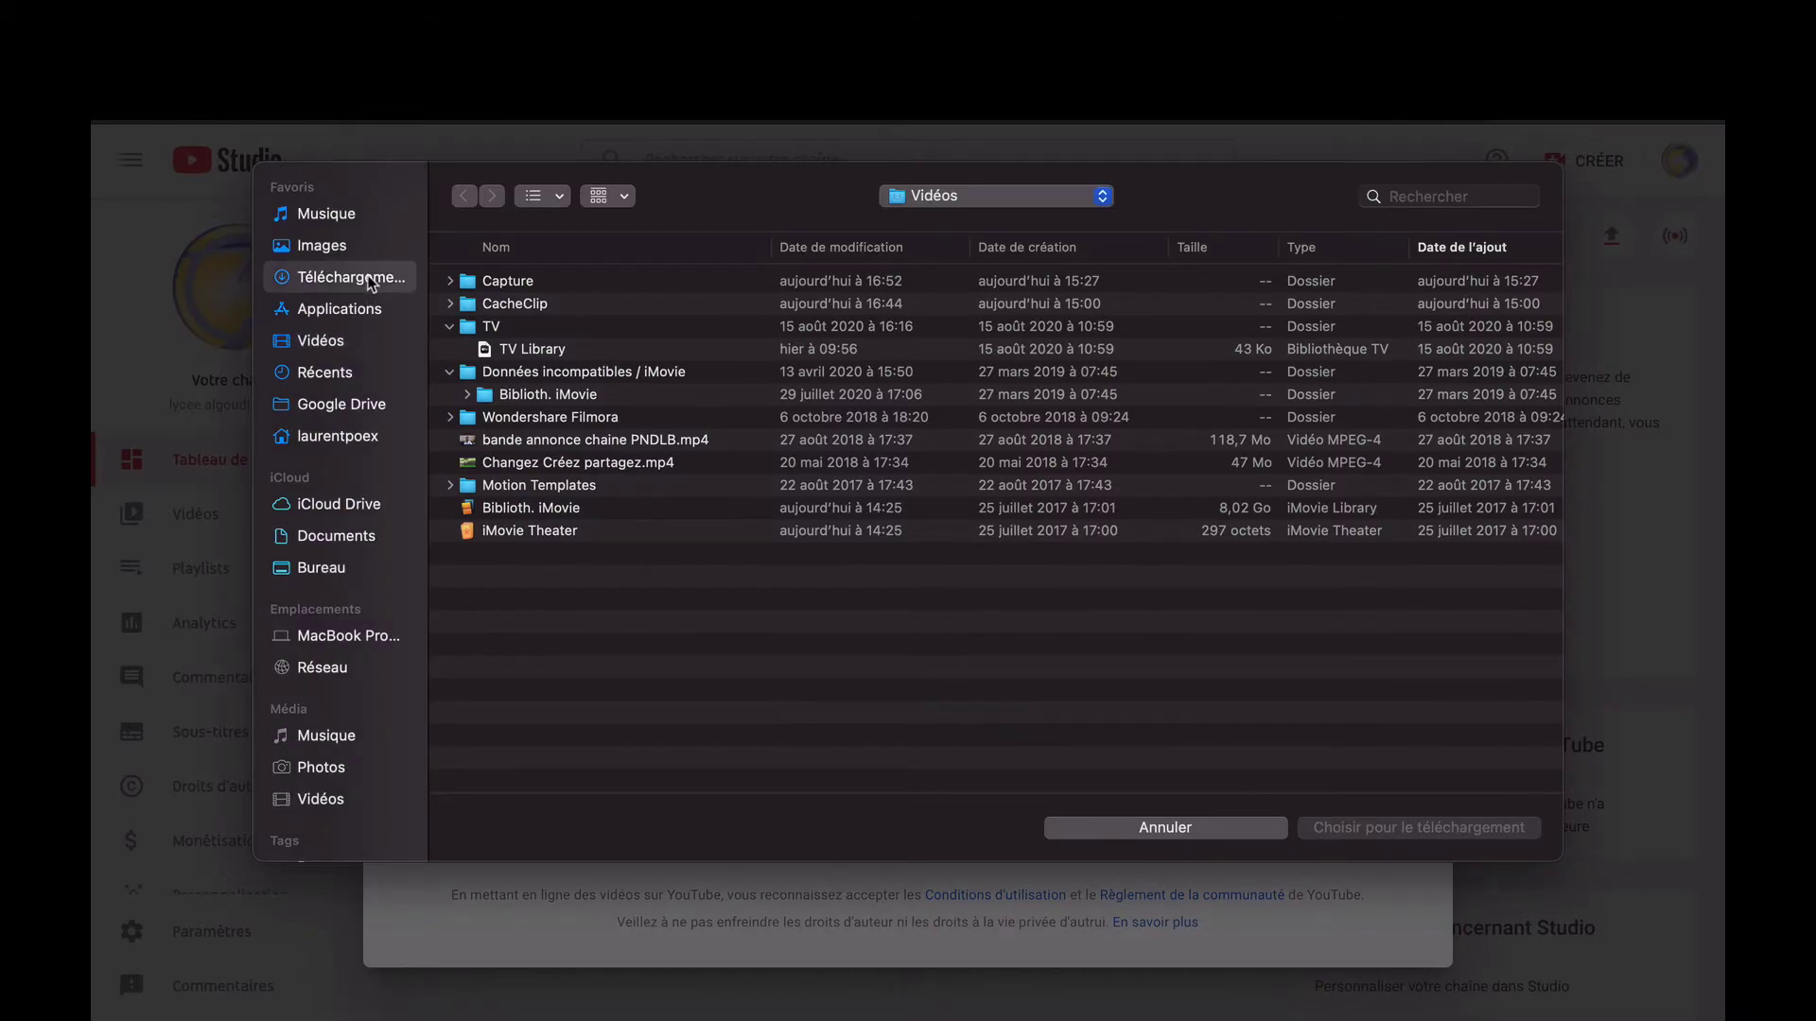
click(573, 282)
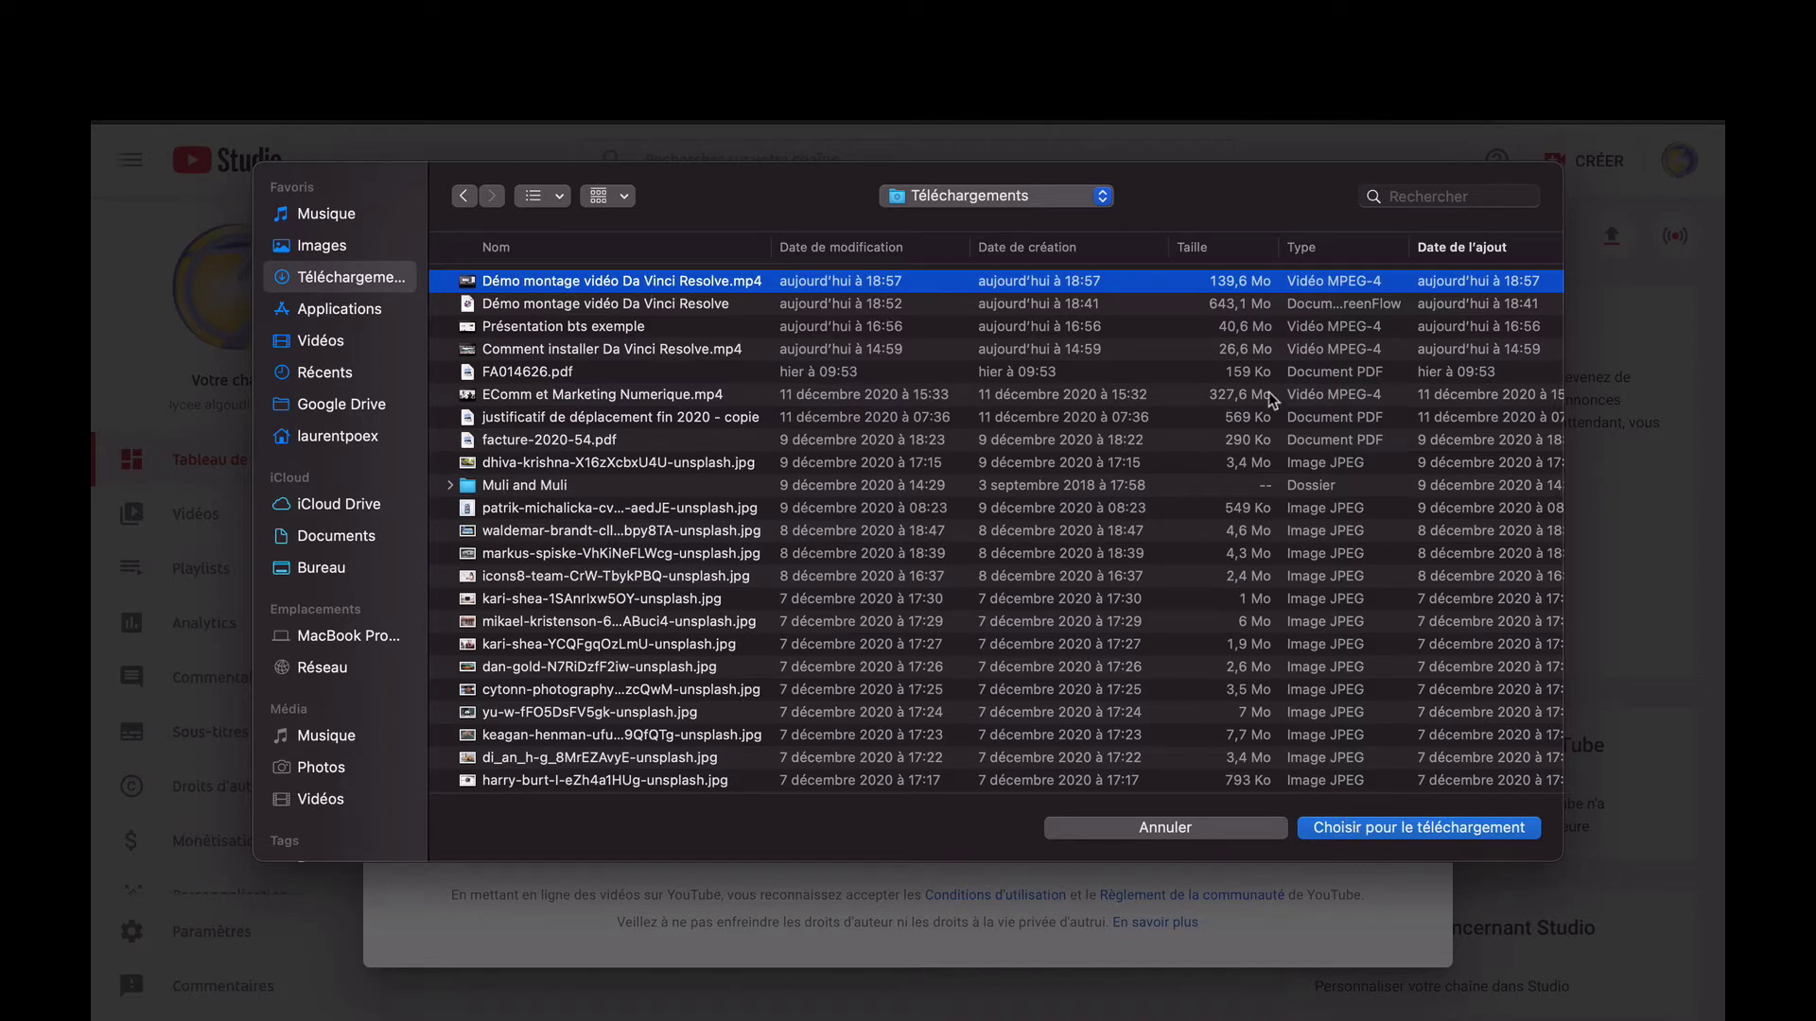
click(1396, 827)
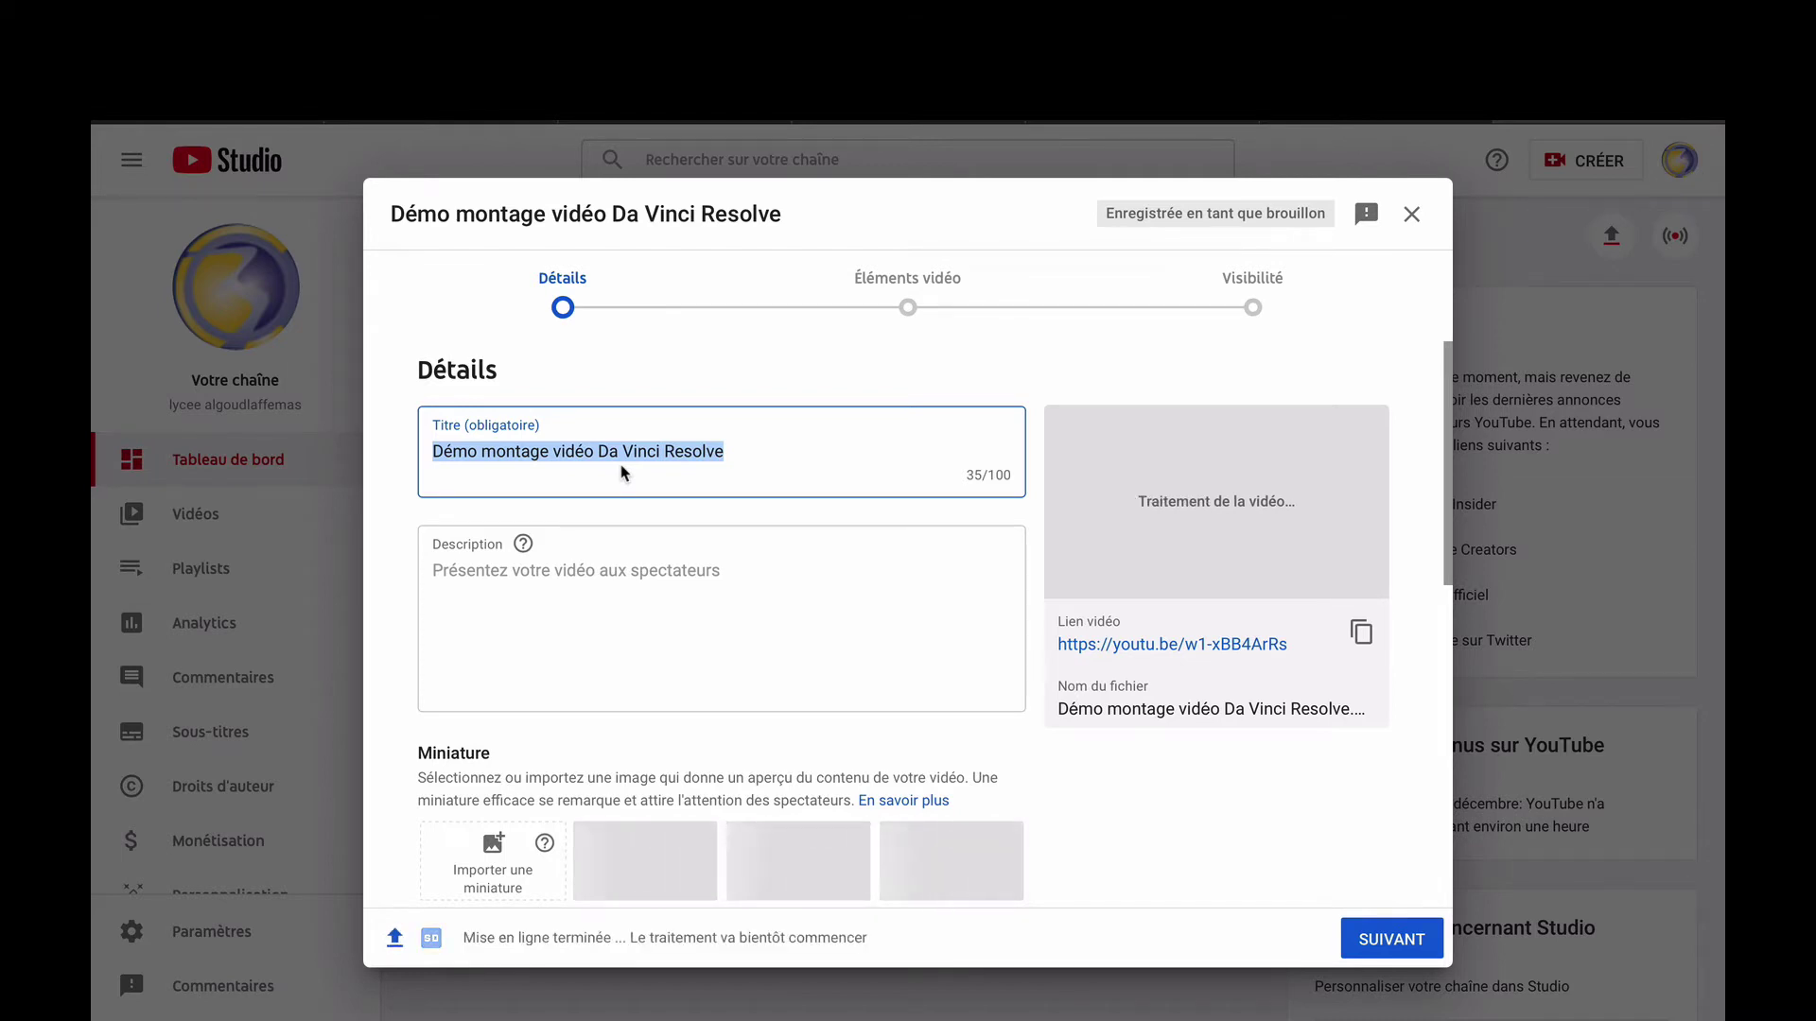
Enter the video description "Présentation d'un montage vidéo avec l'outil Da Vinci Resolve.".
click(605, 567)
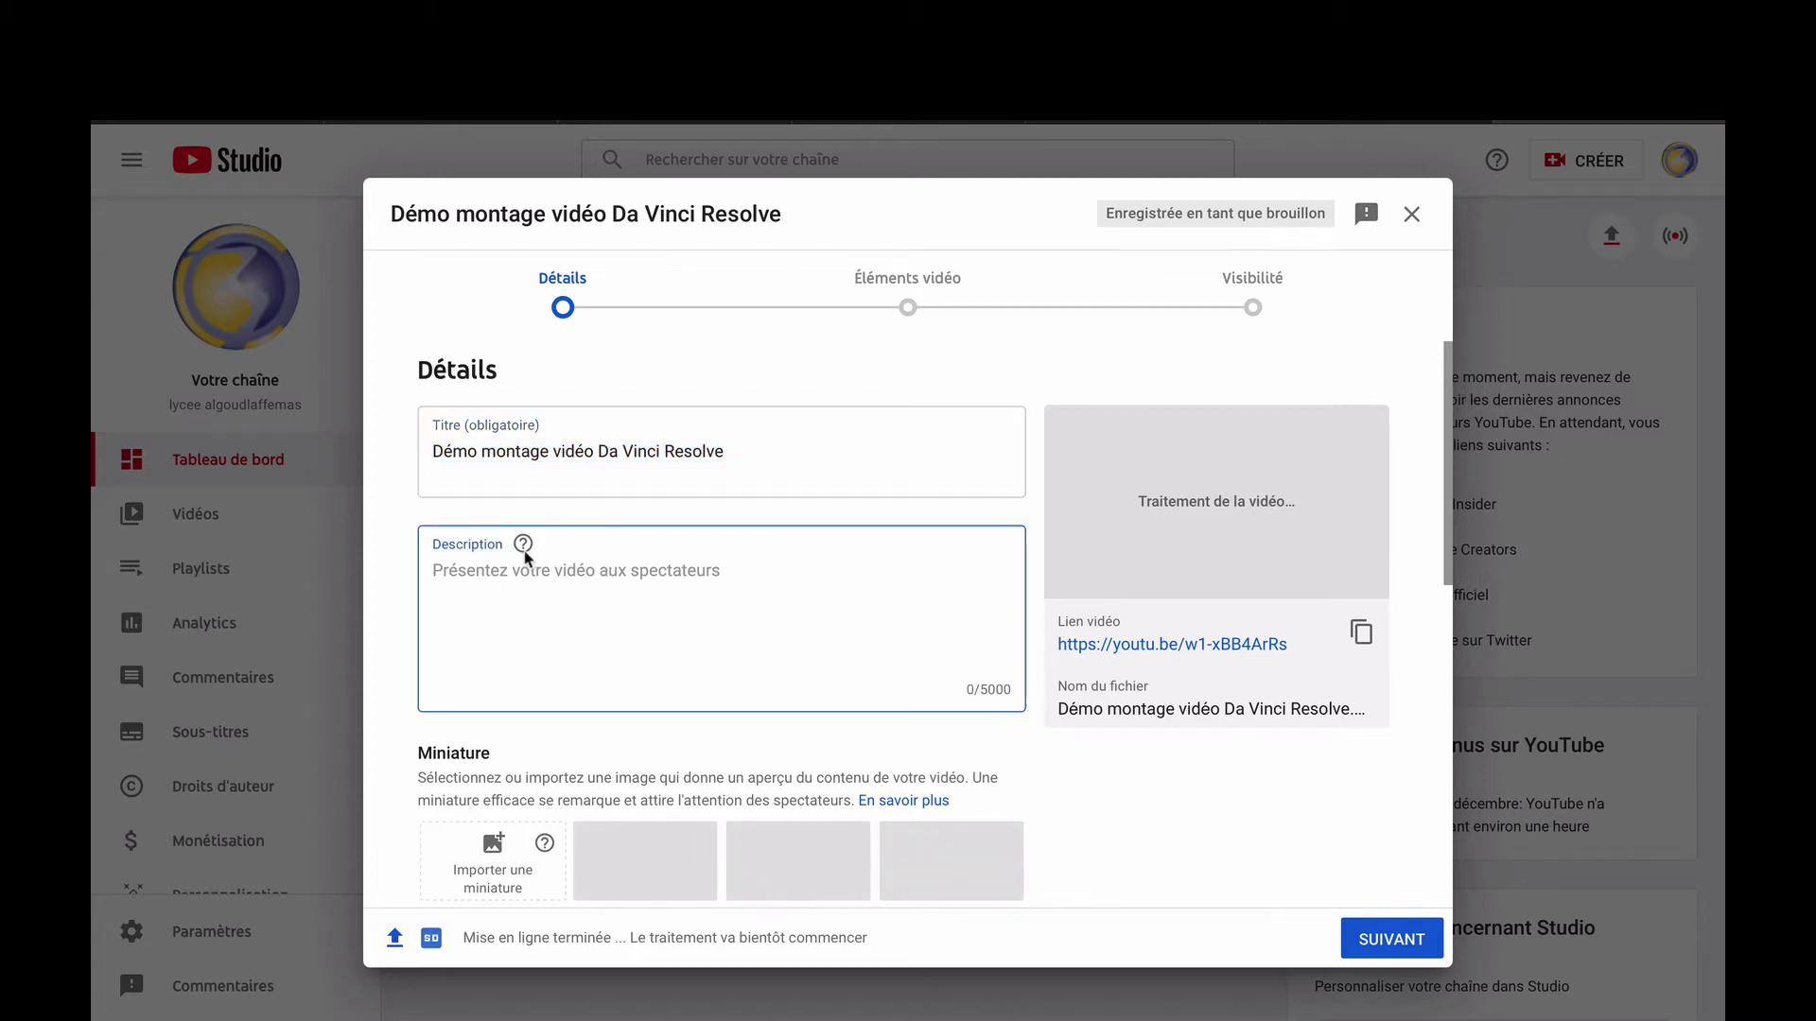
mouse_move(526, 555)
text(Présent)
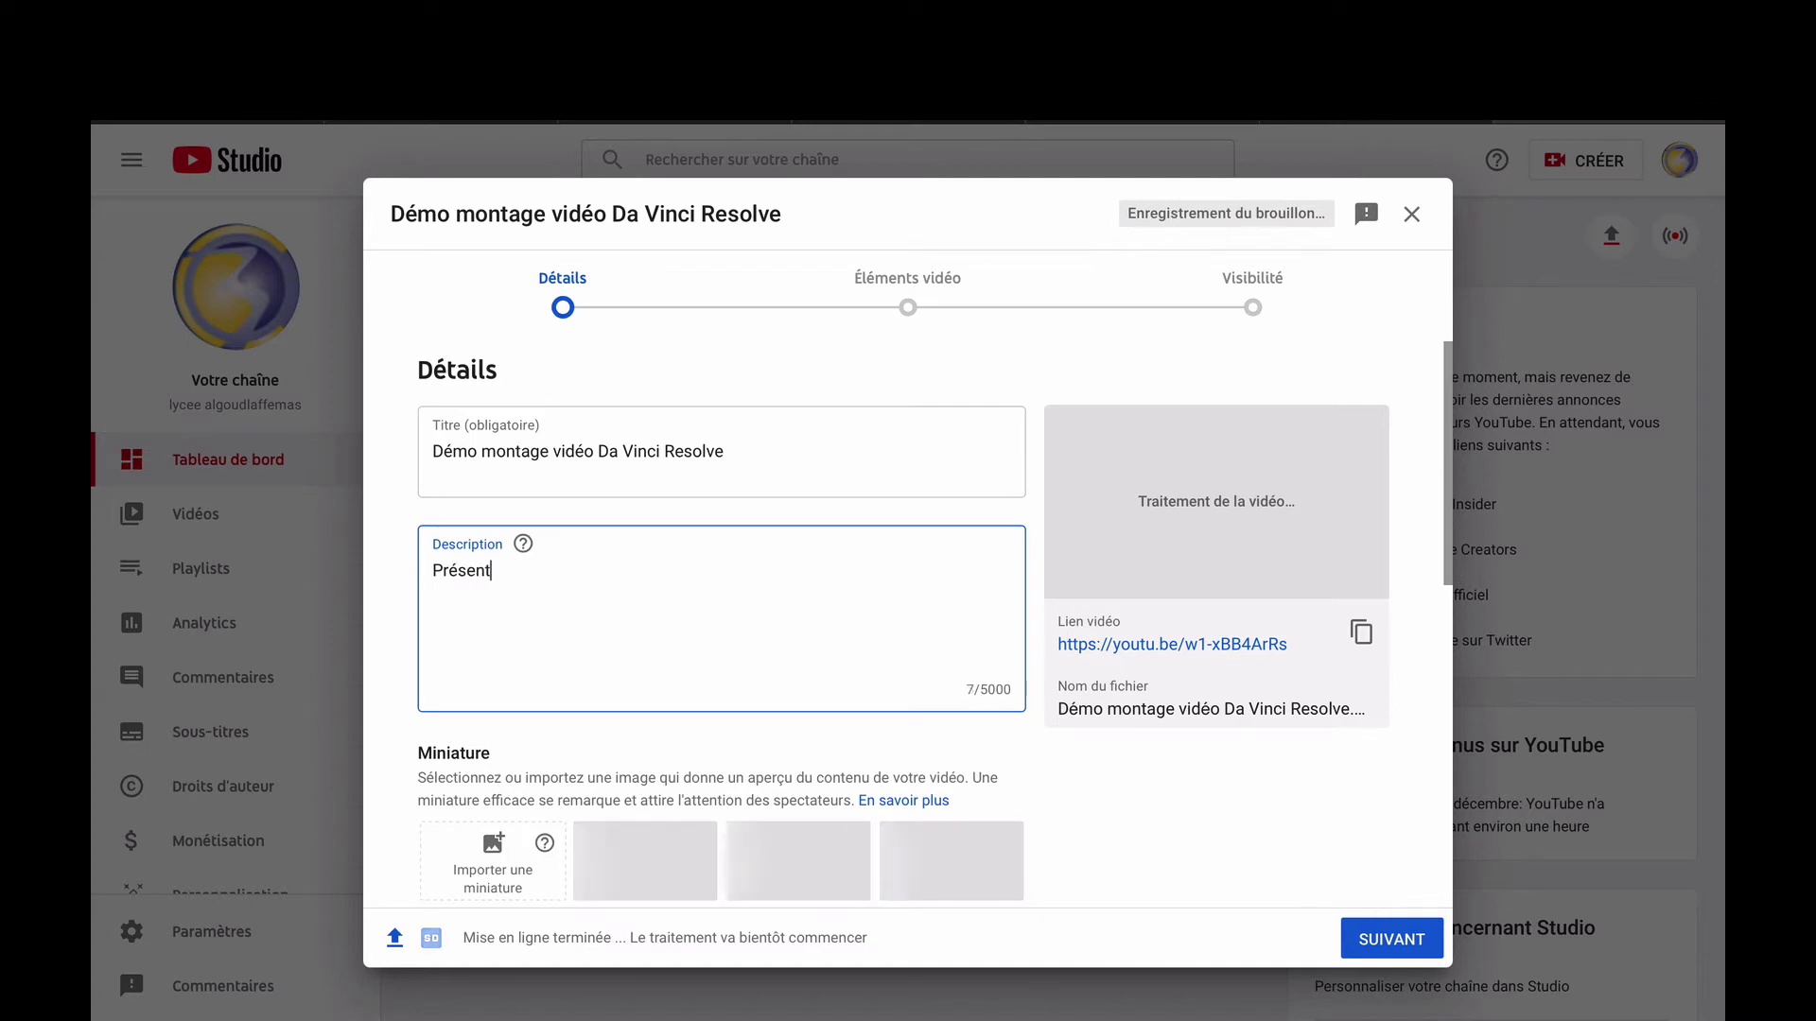
text(ation d'un)
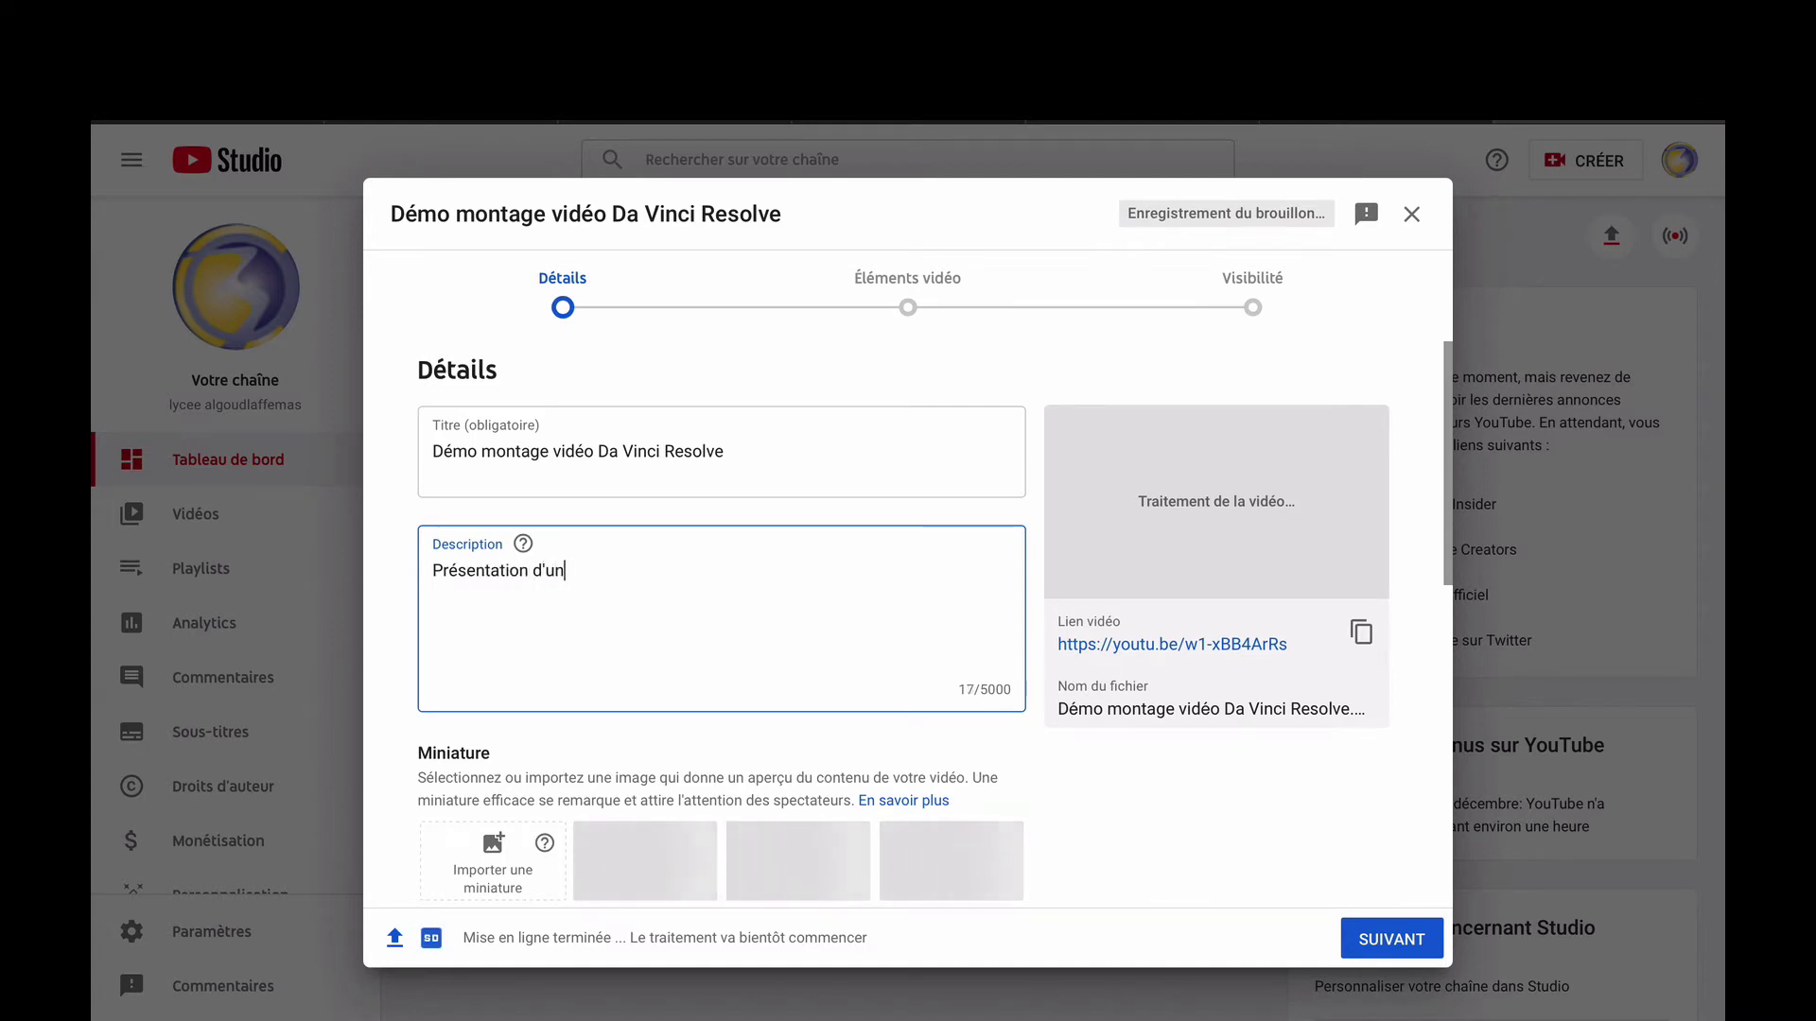
text( montage vid)
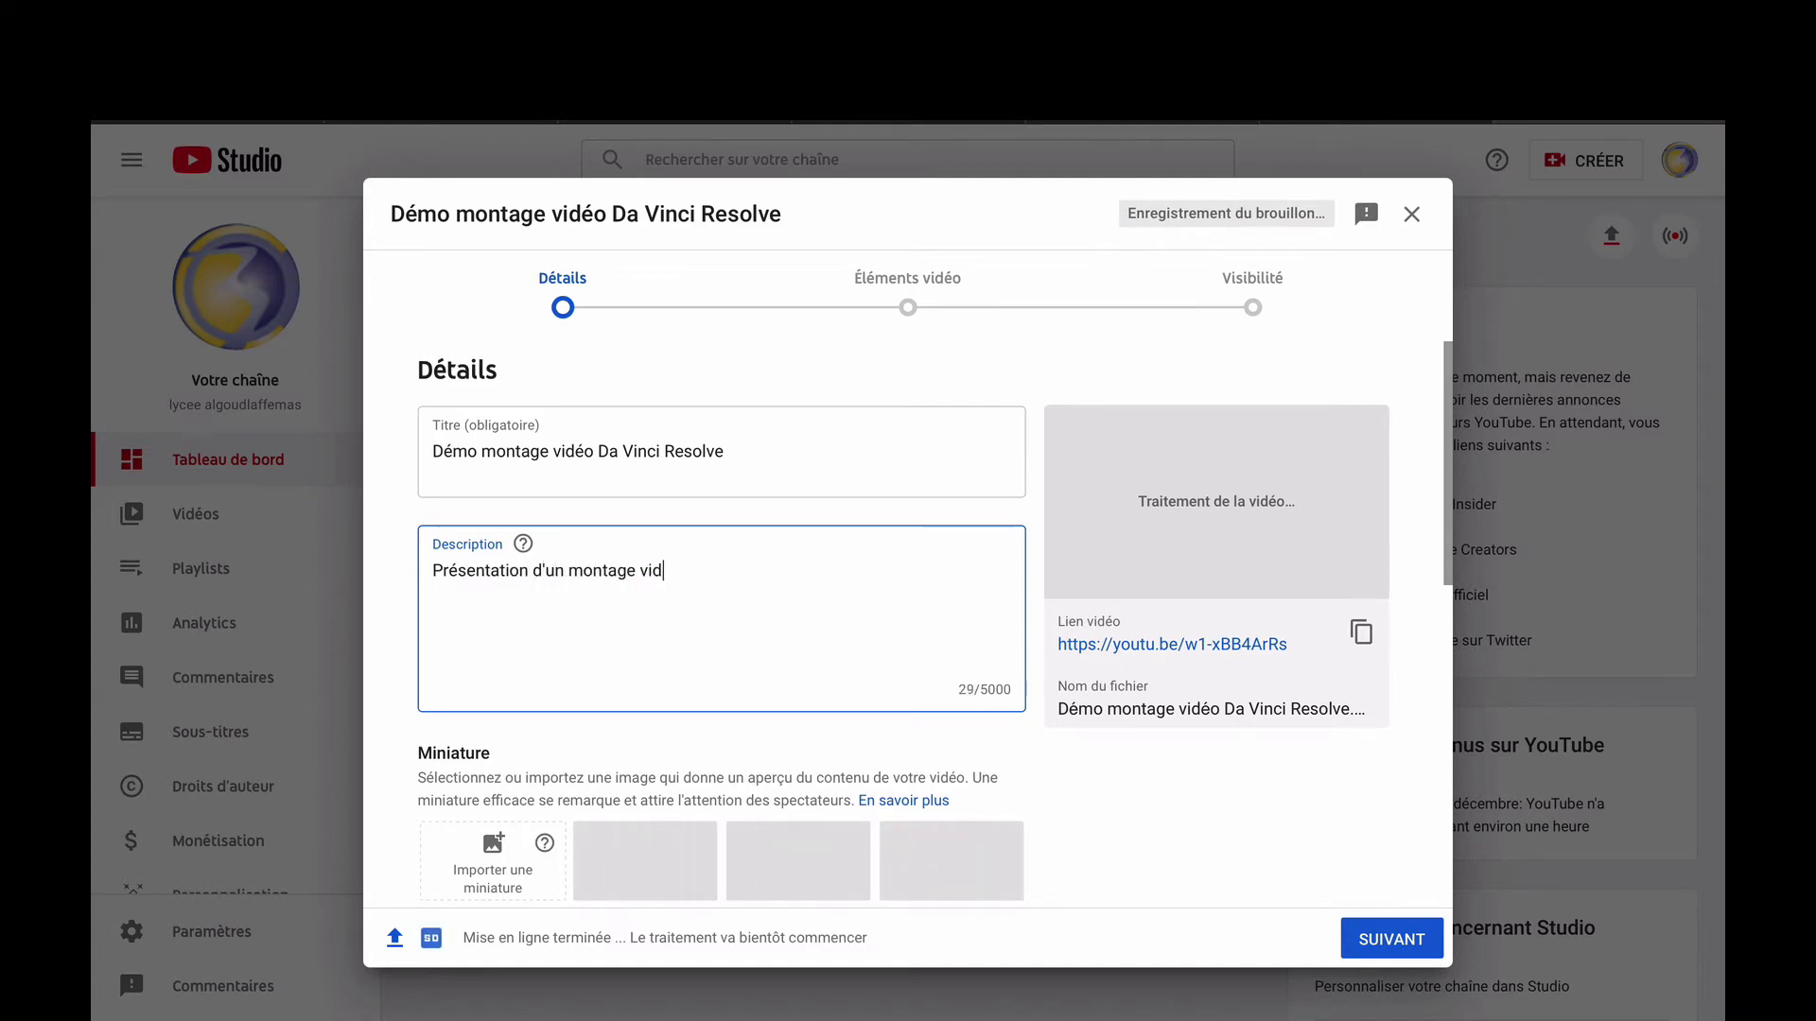
text(éo avec )
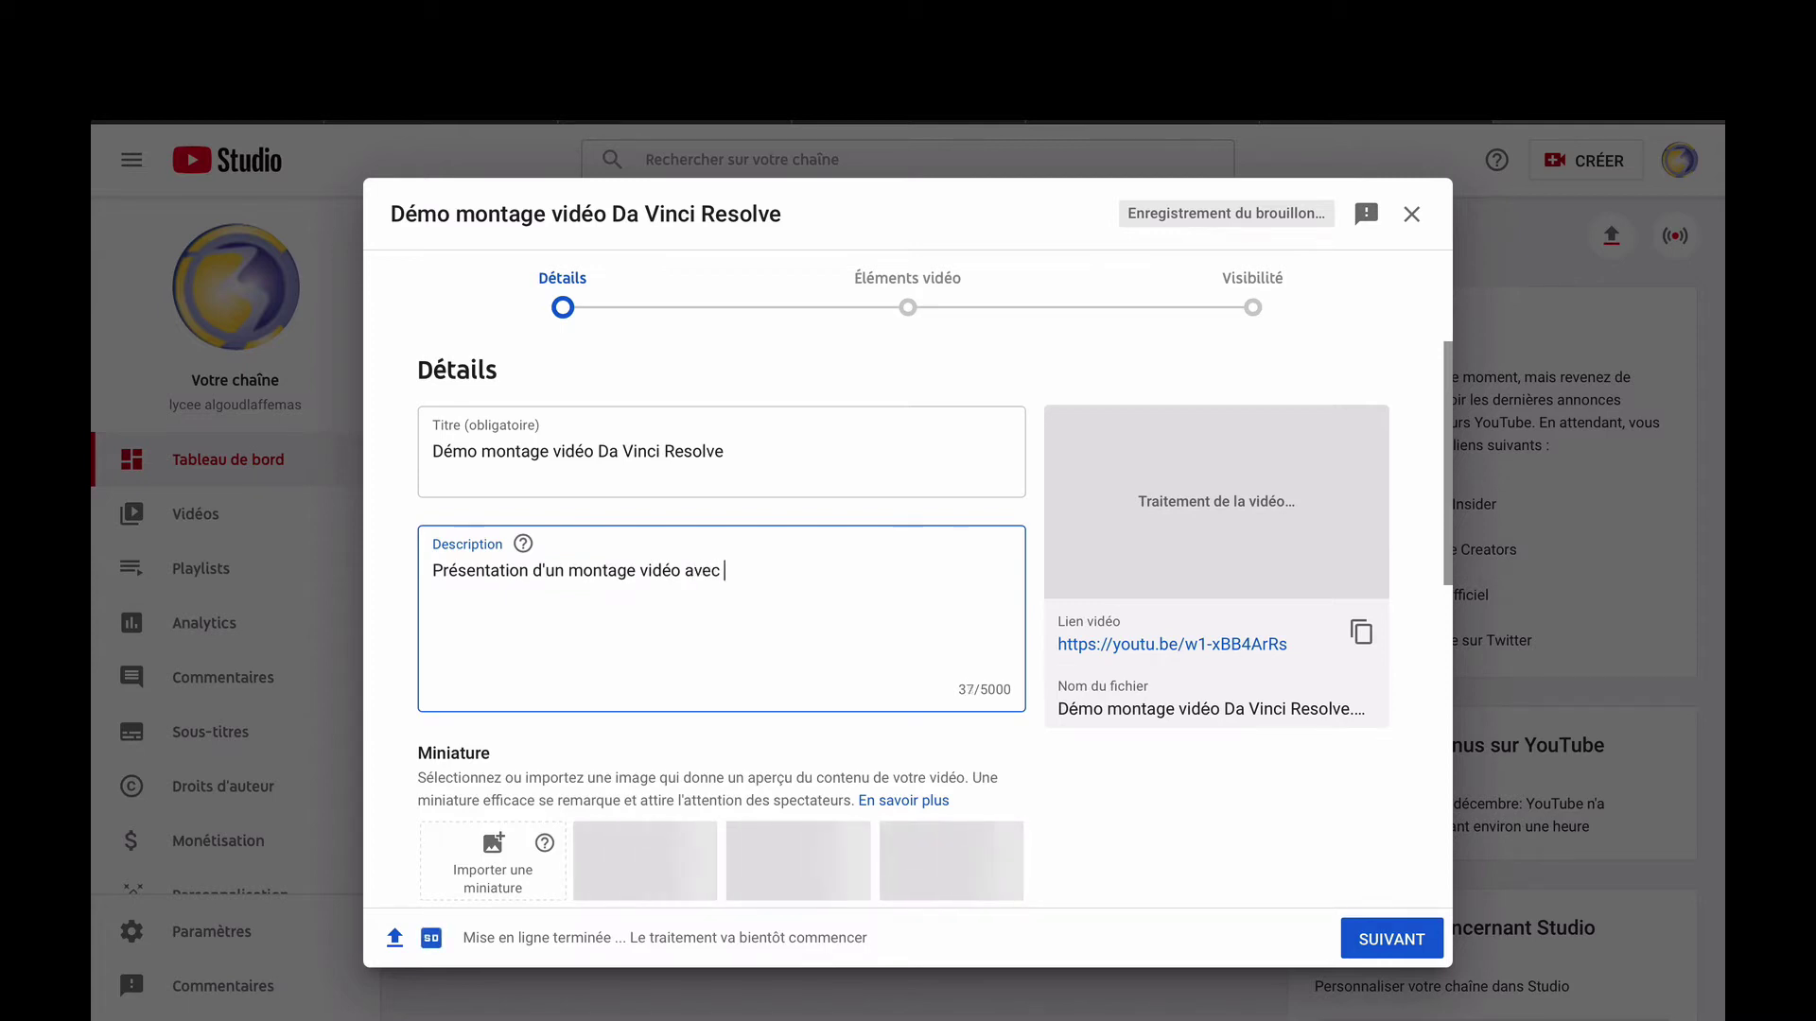
text(l'outil )
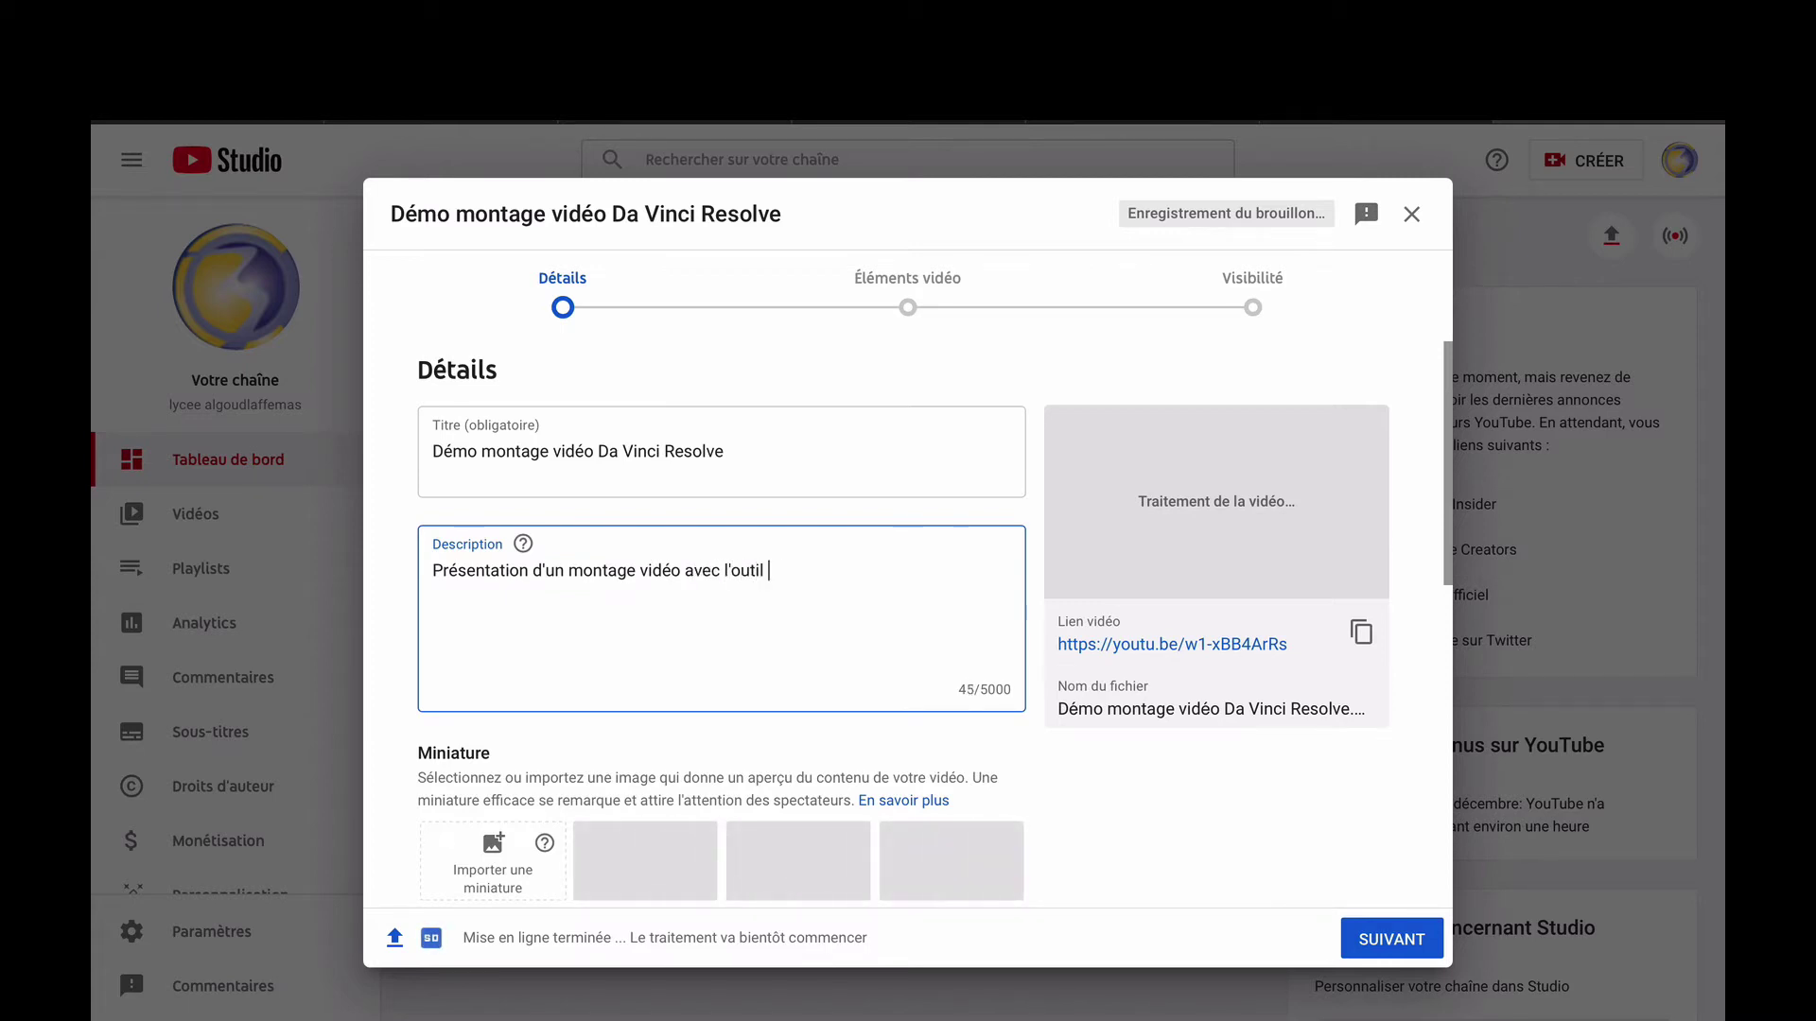
text(Da Vinci )
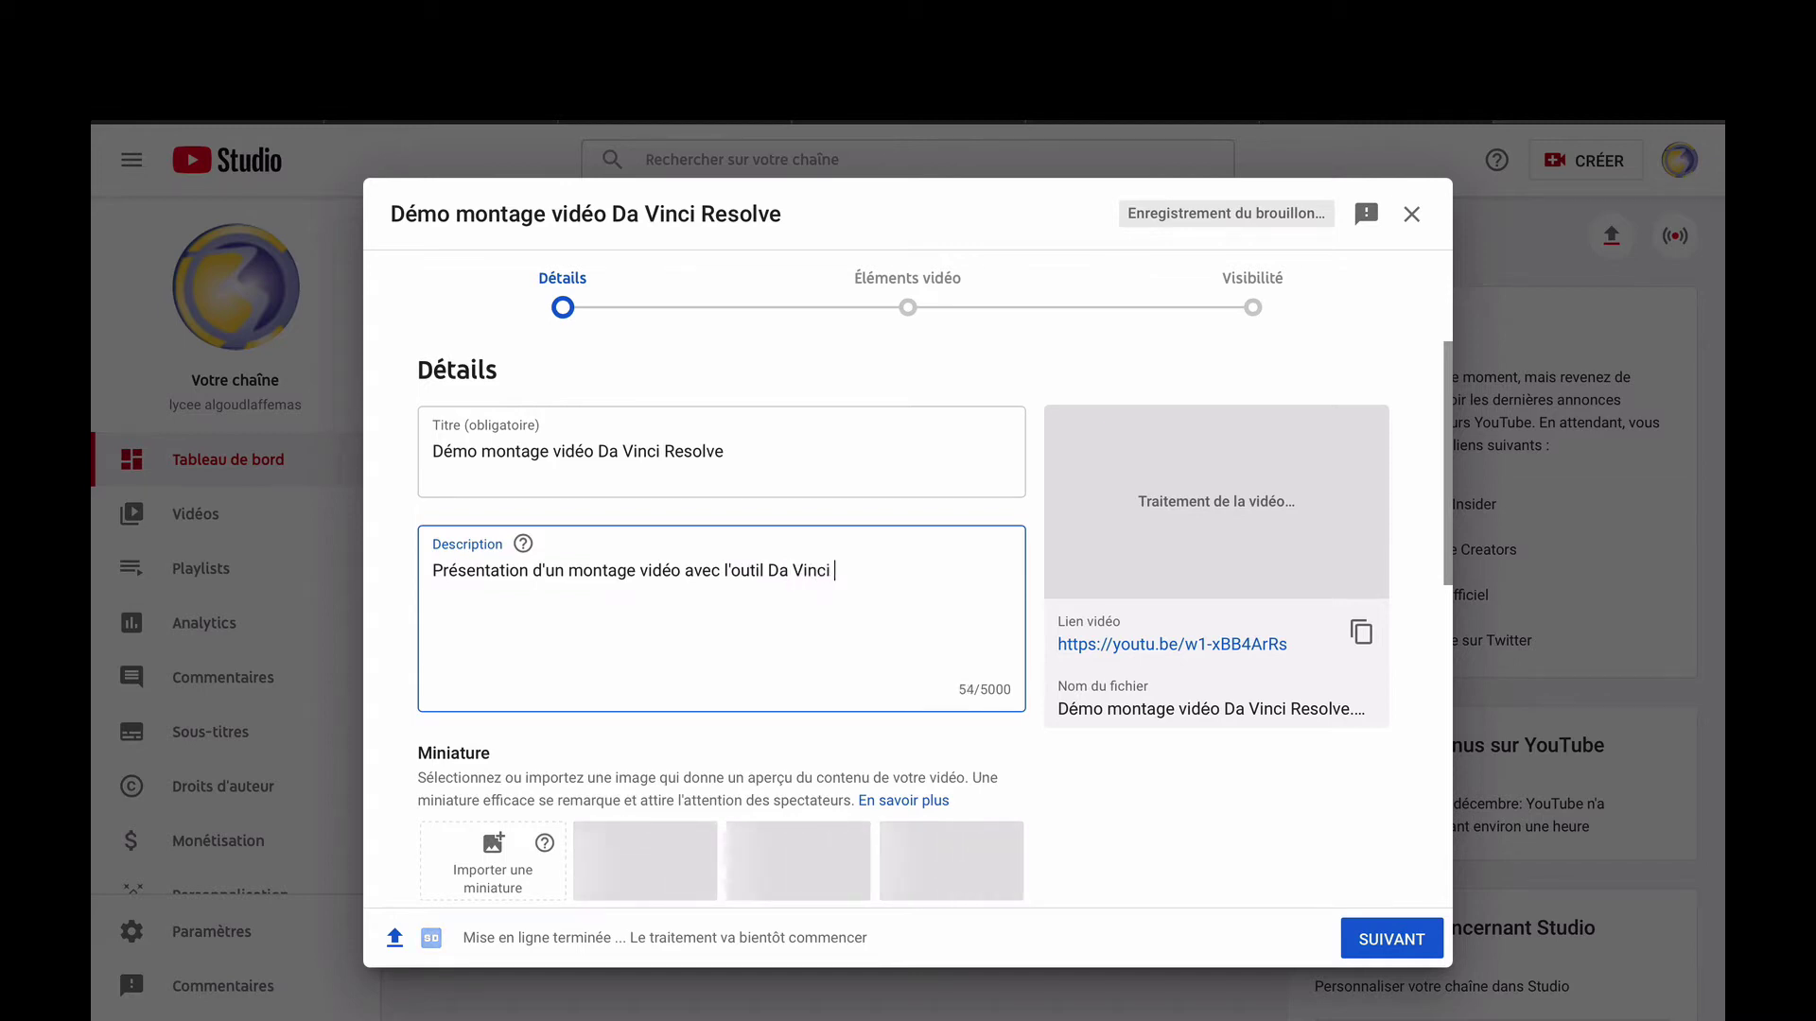
text(Resolve)
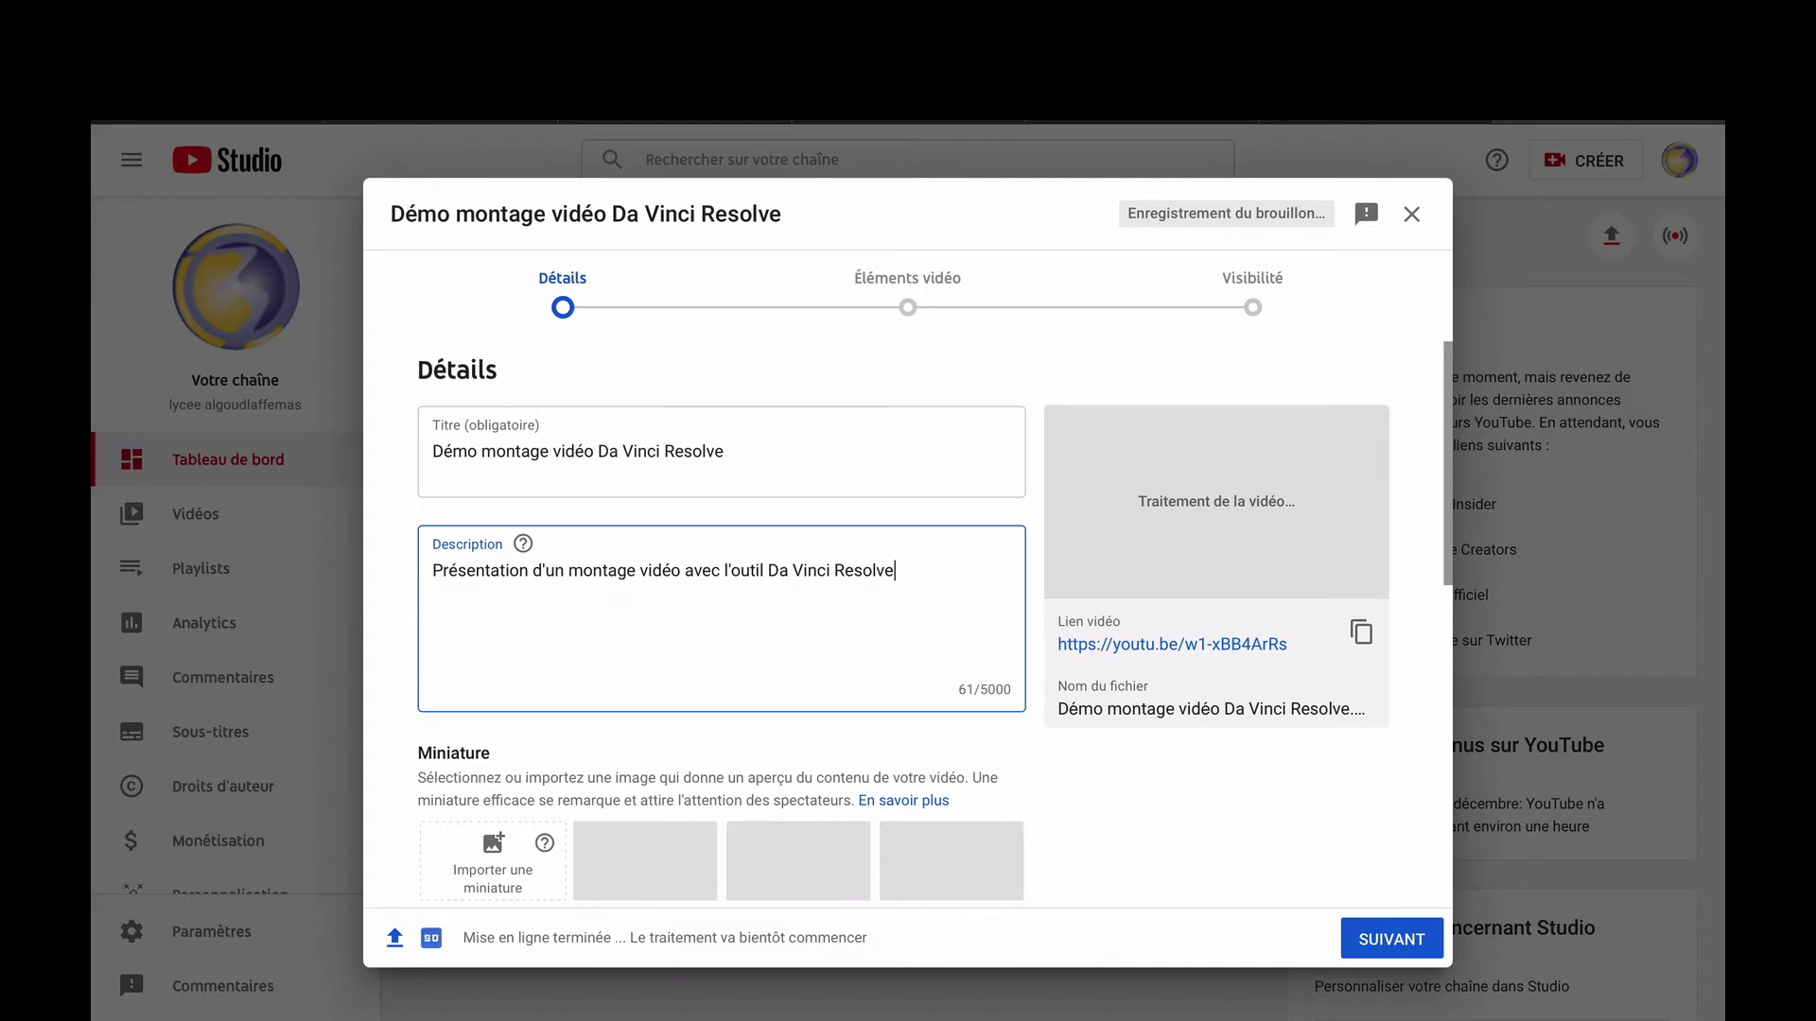
text(.)
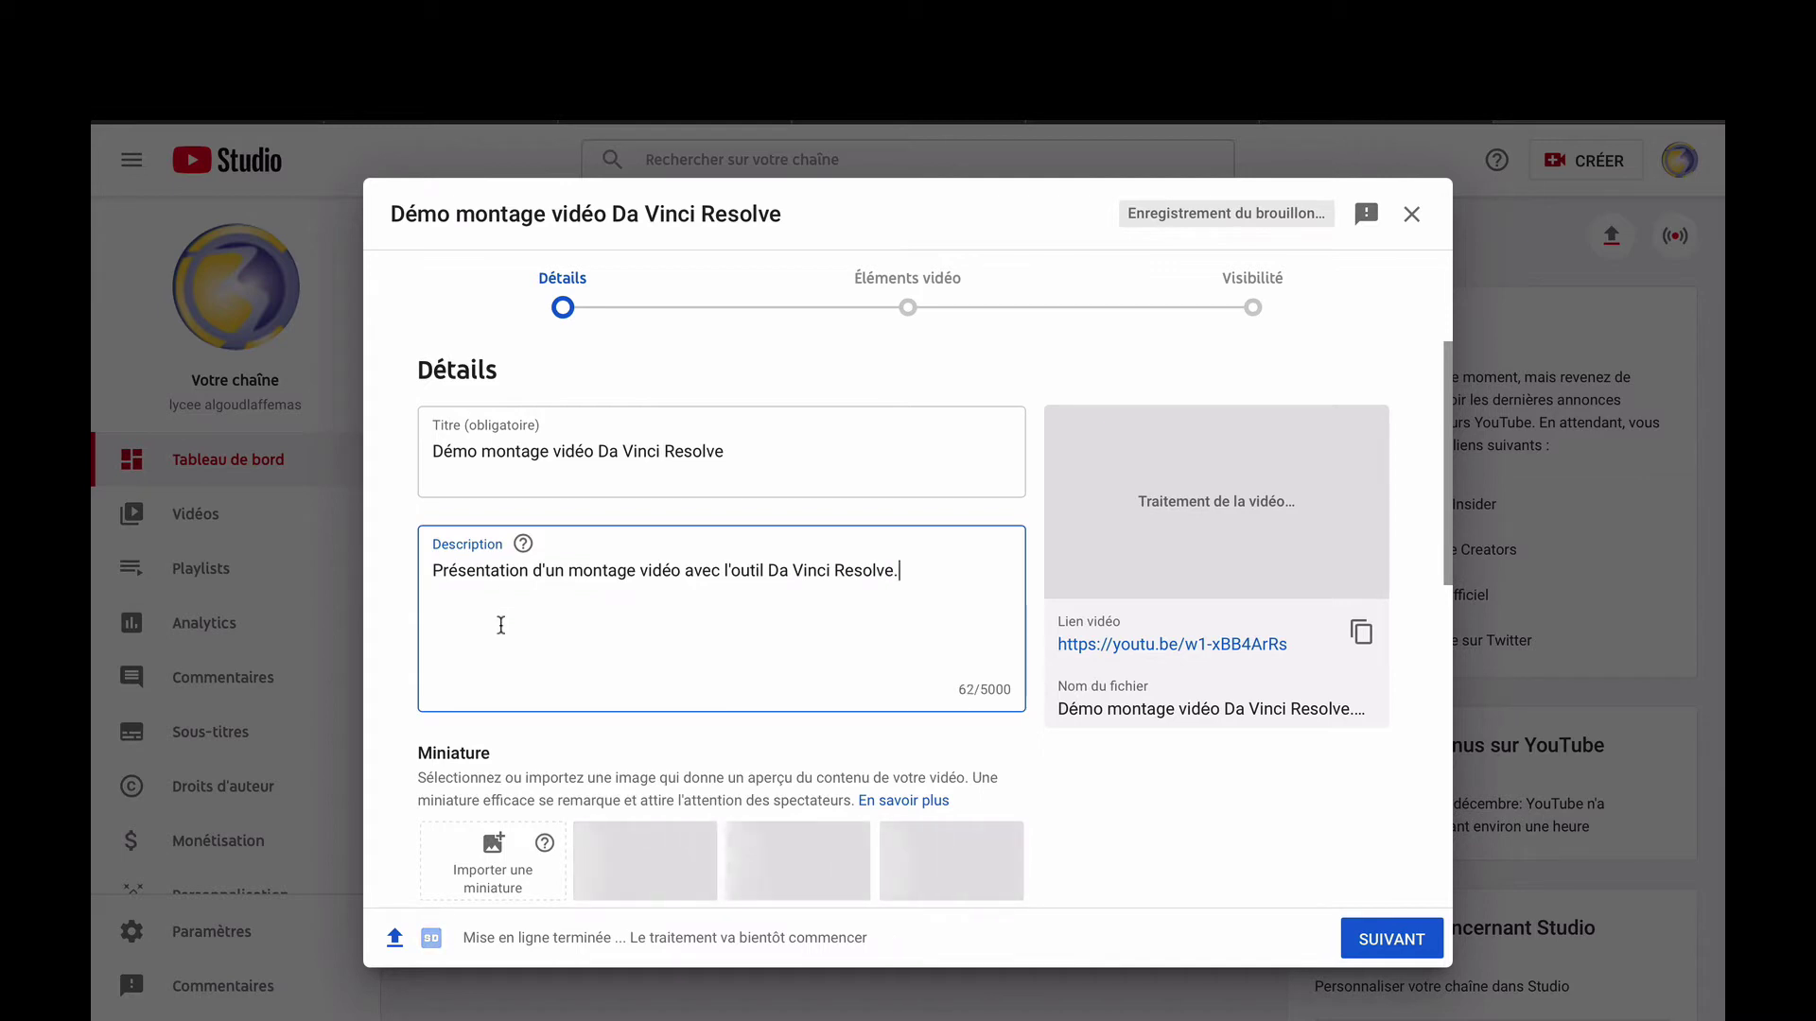
Add the video to the BTS NDRC playlist only.
scroll(529, 628, down, 3)
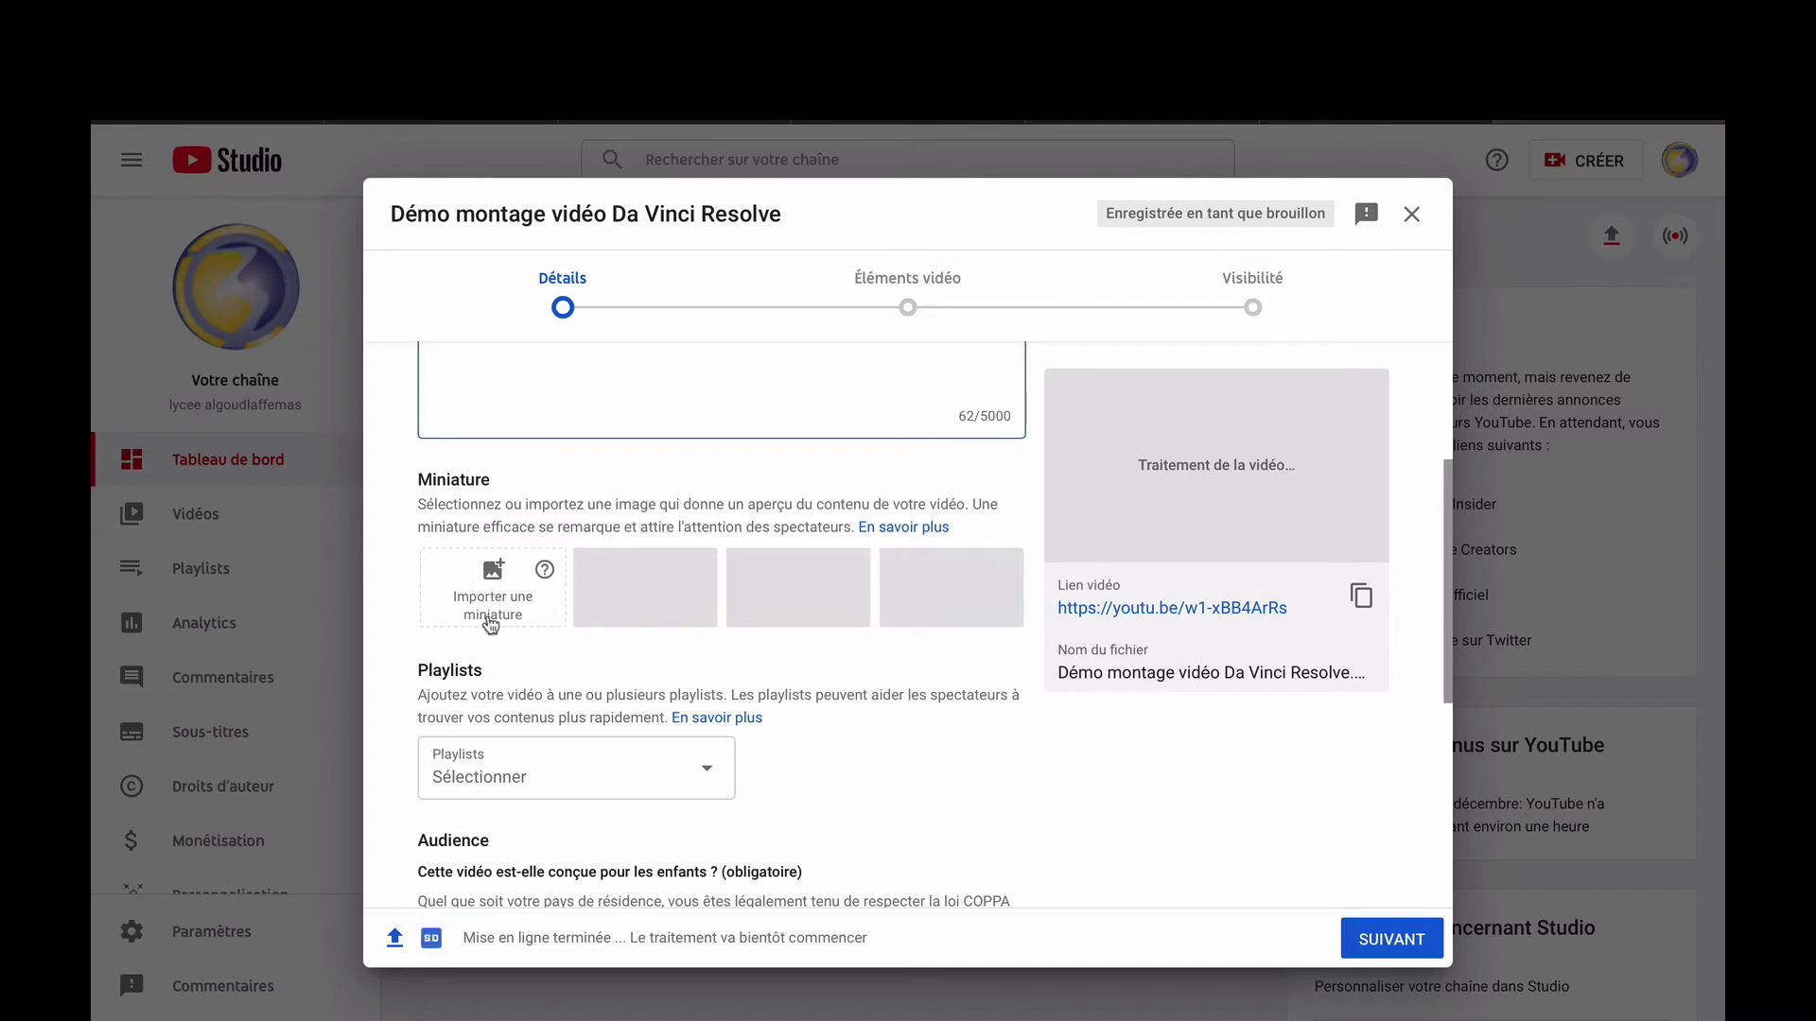
scroll(530, 647, down, 1)
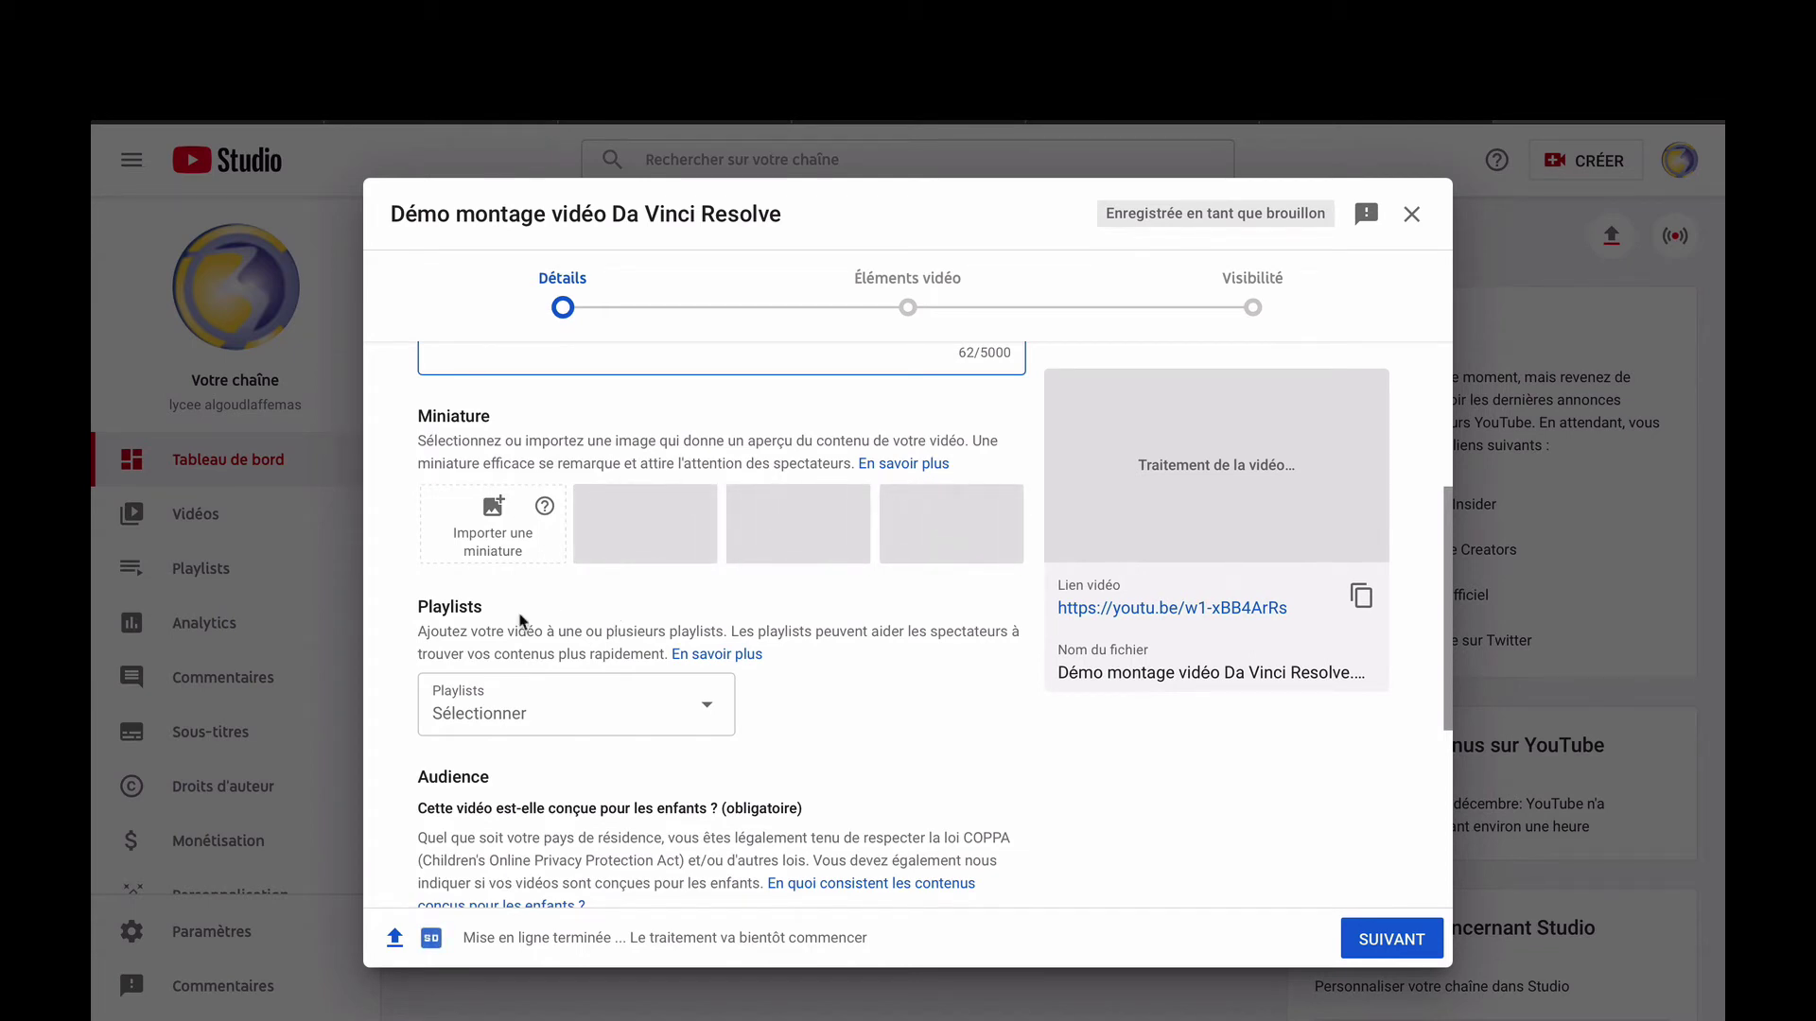
click(704, 713)
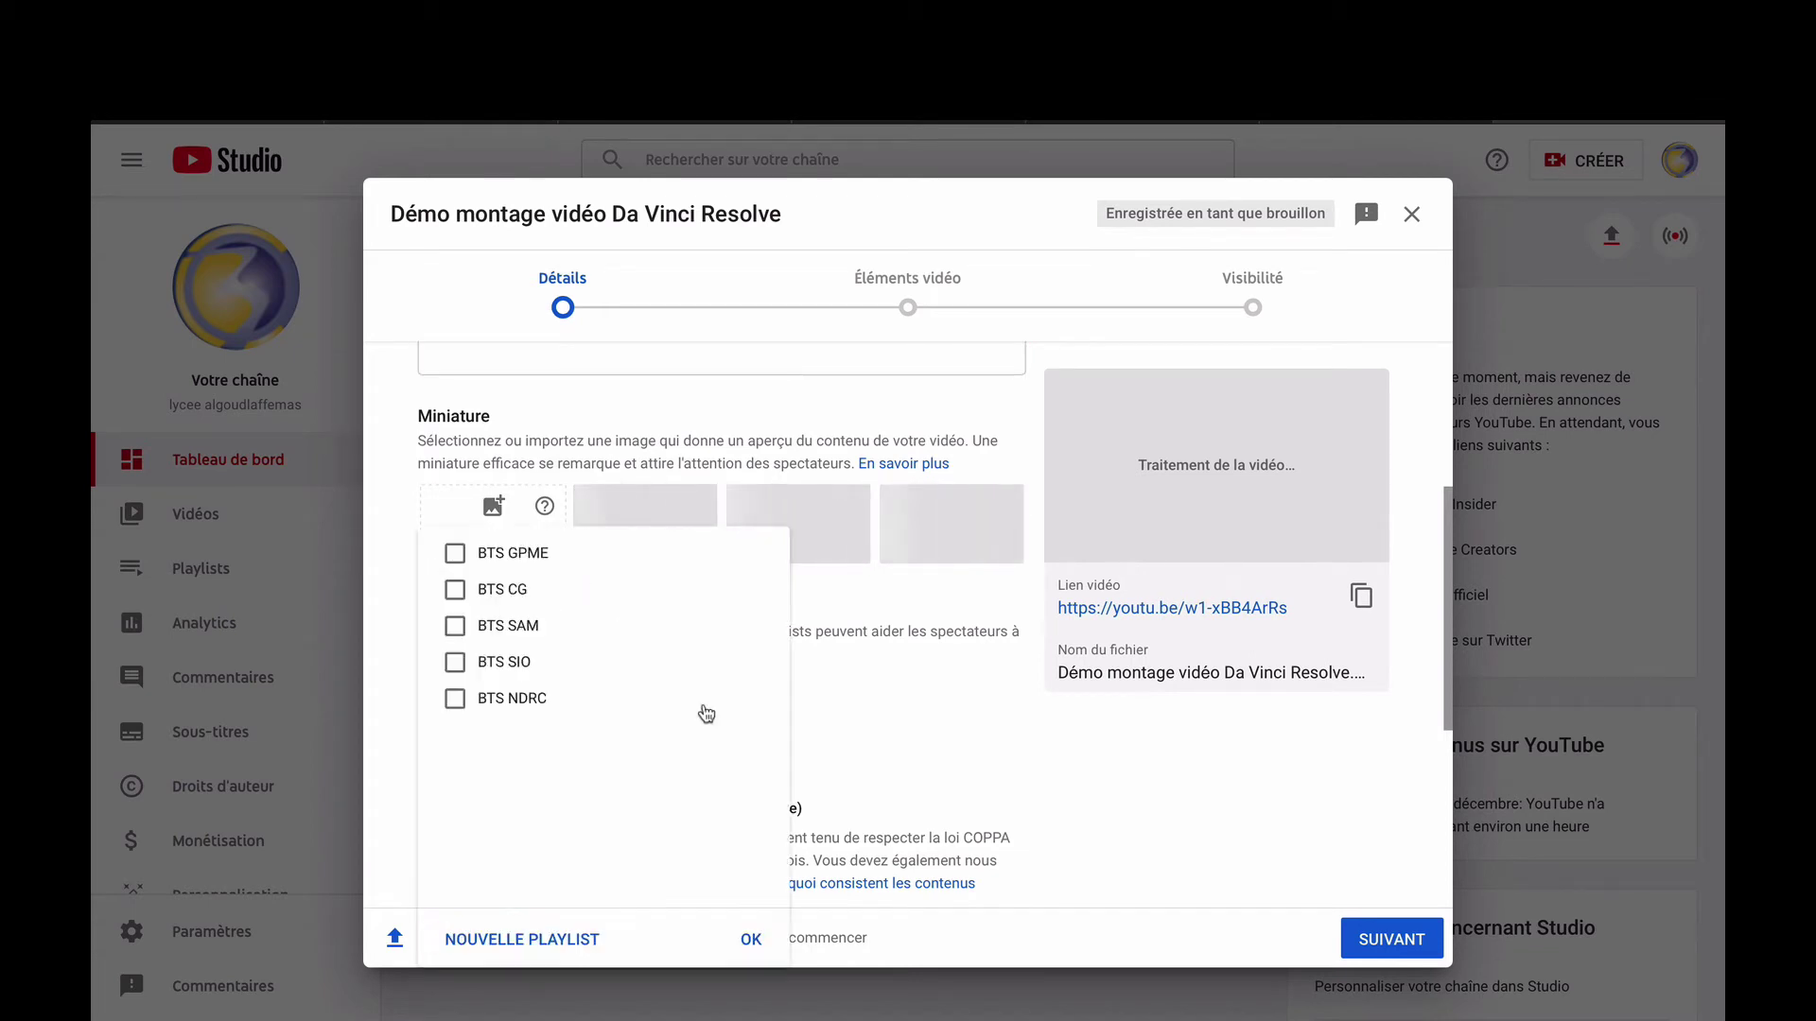
click(456, 700)
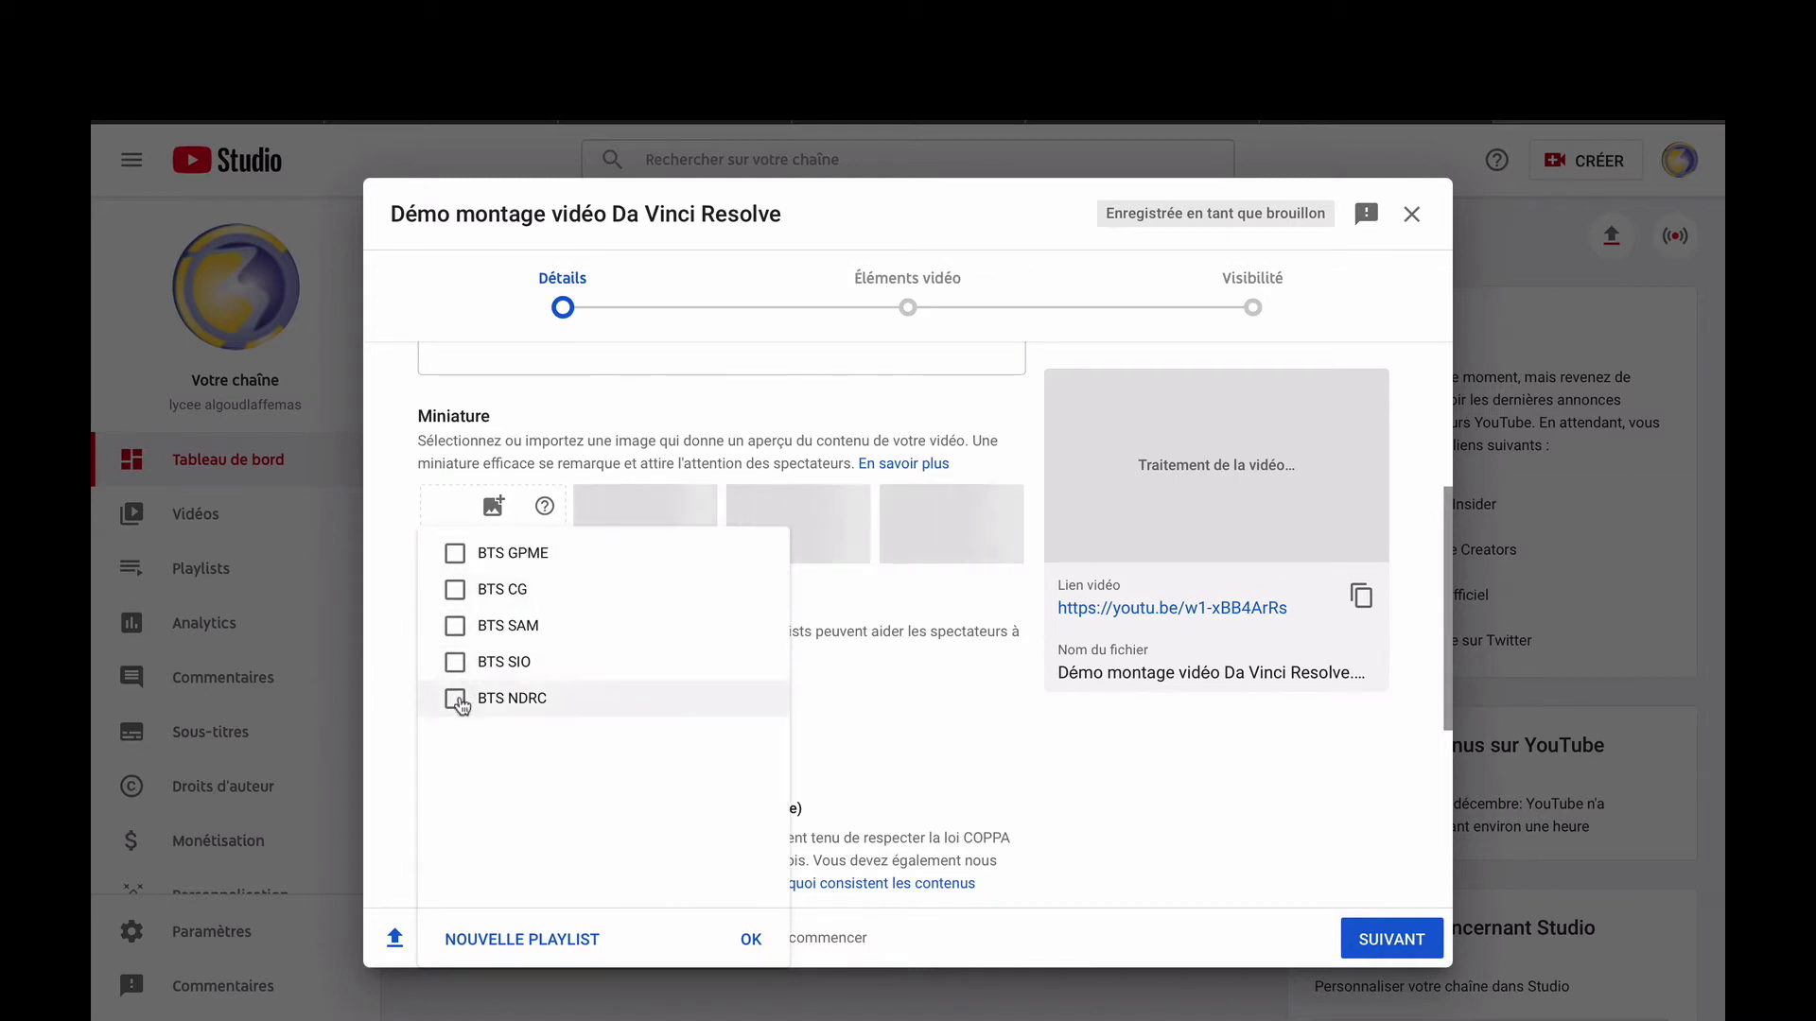
click(454, 626)
click(455, 589)
click(455, 626)
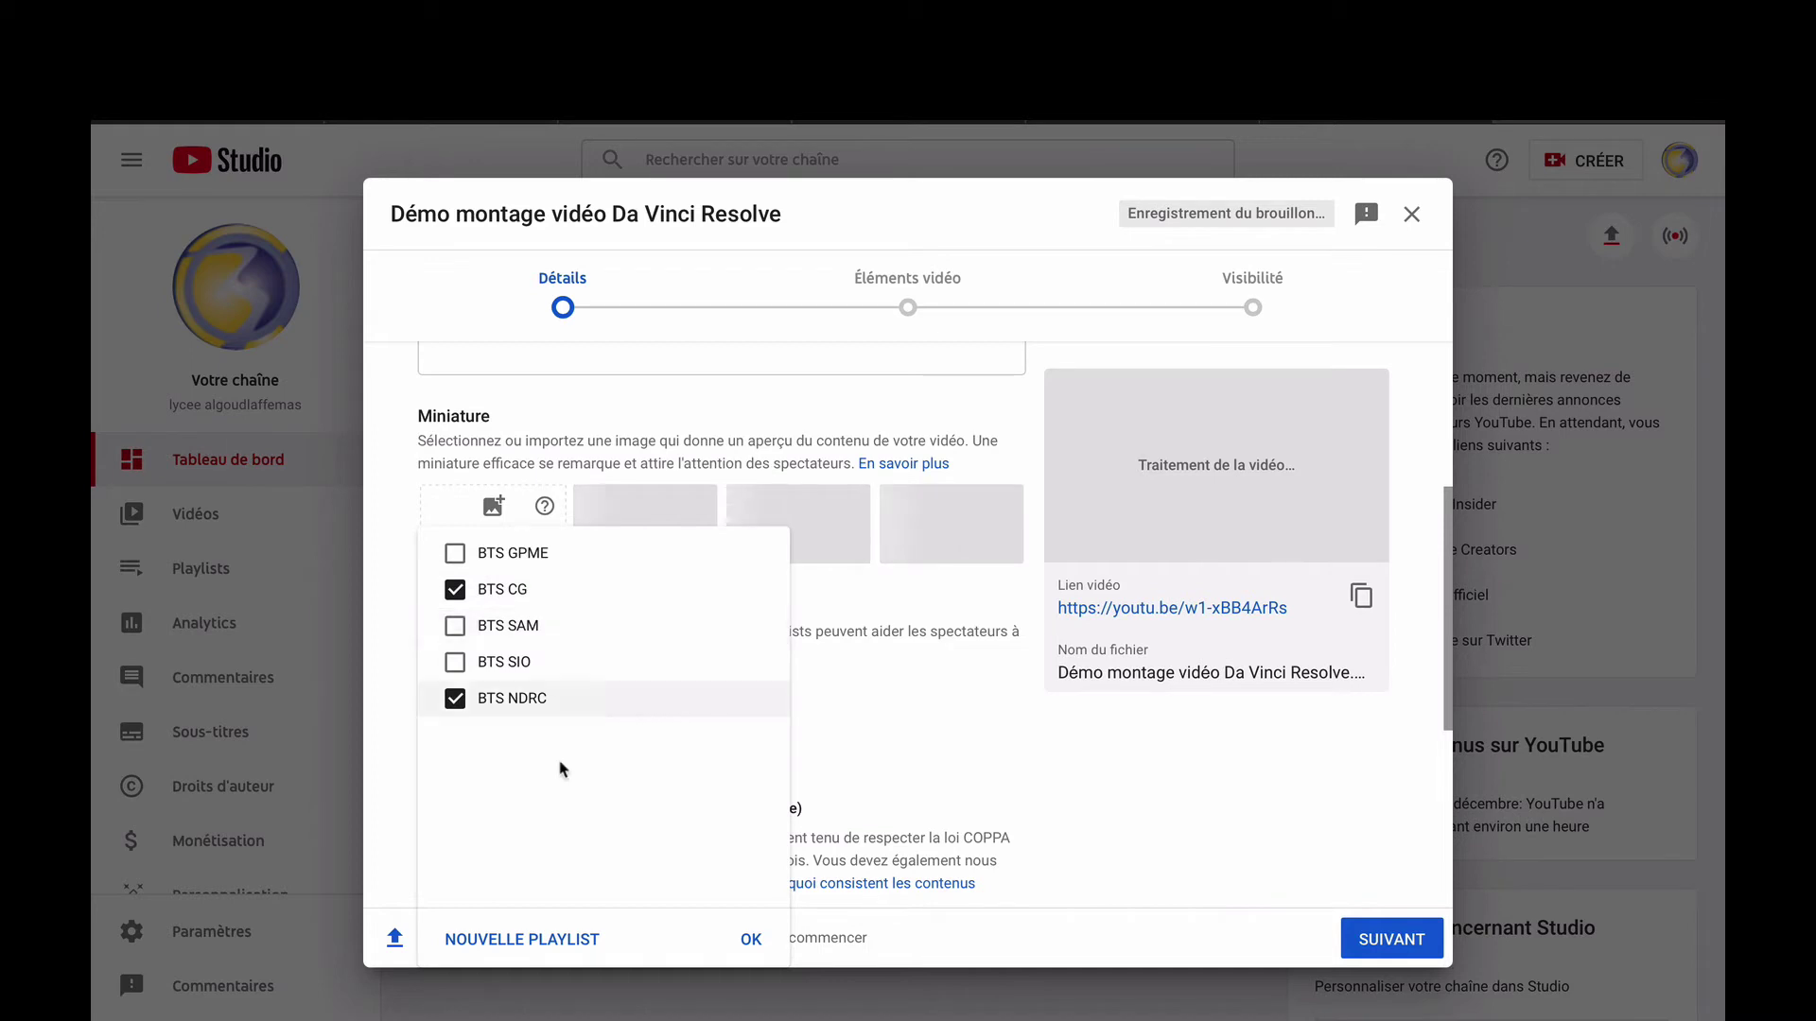
click(455, 589)
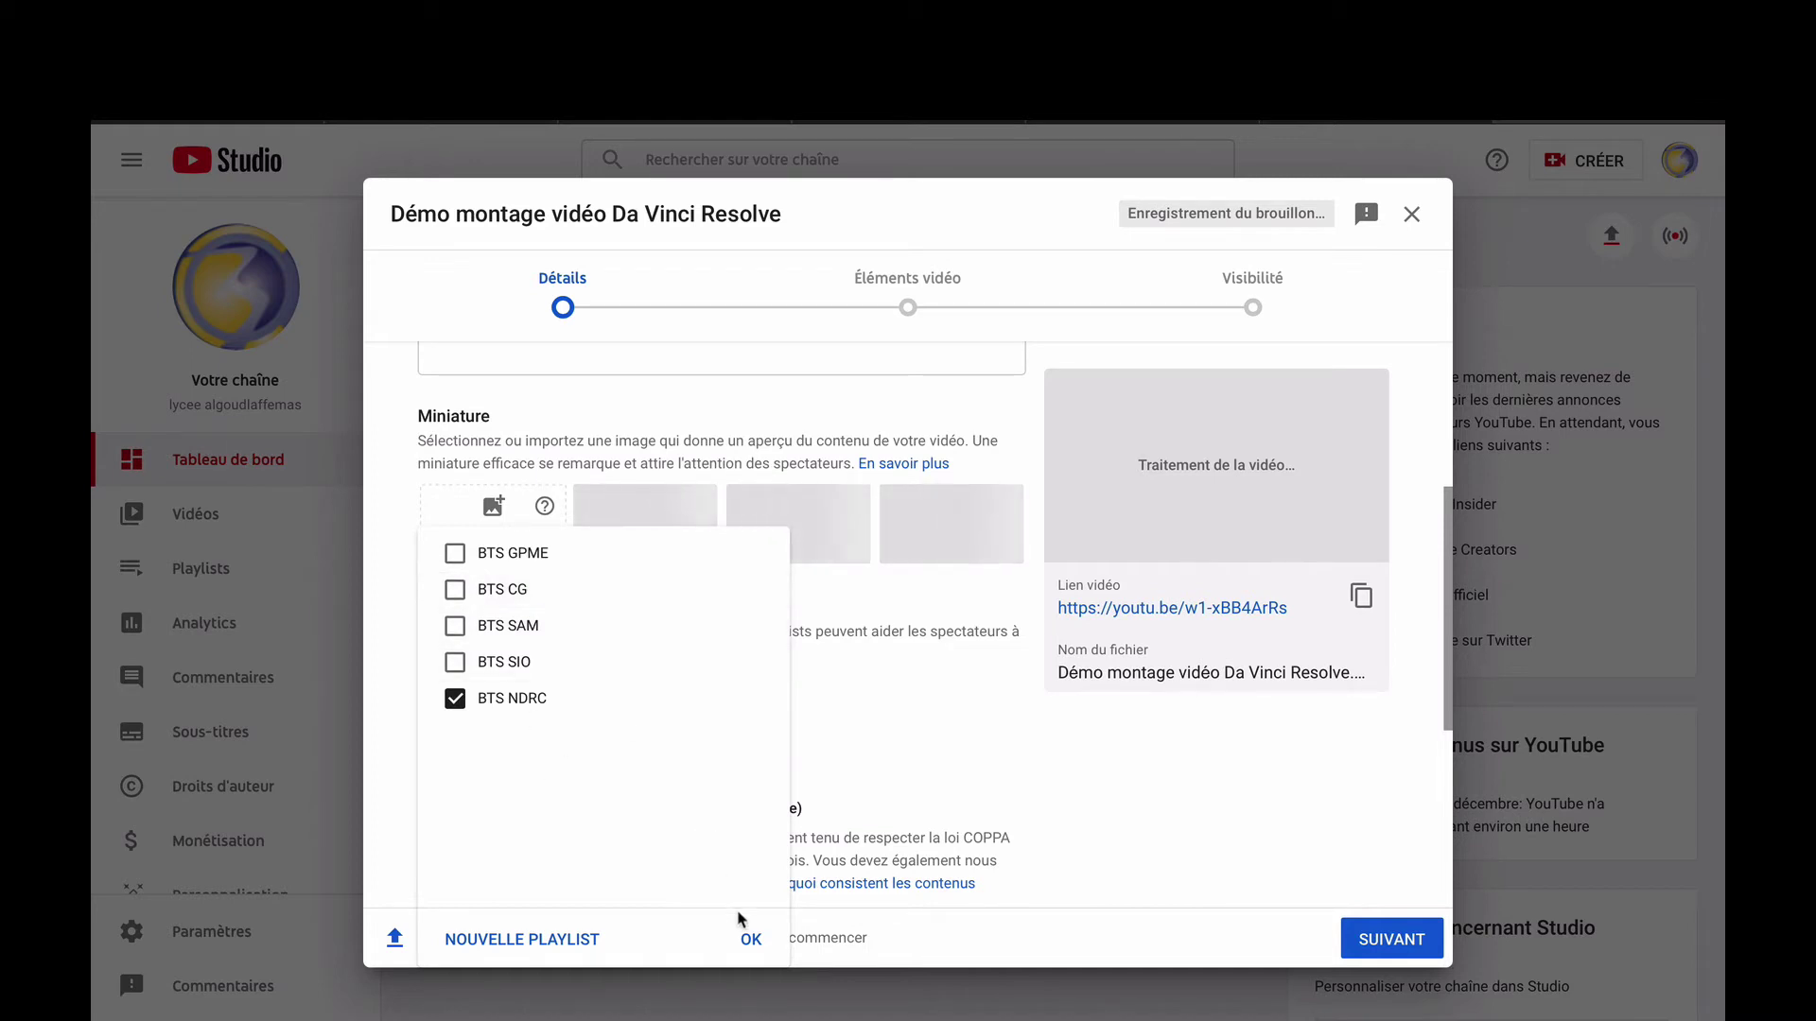
click(750, 939)
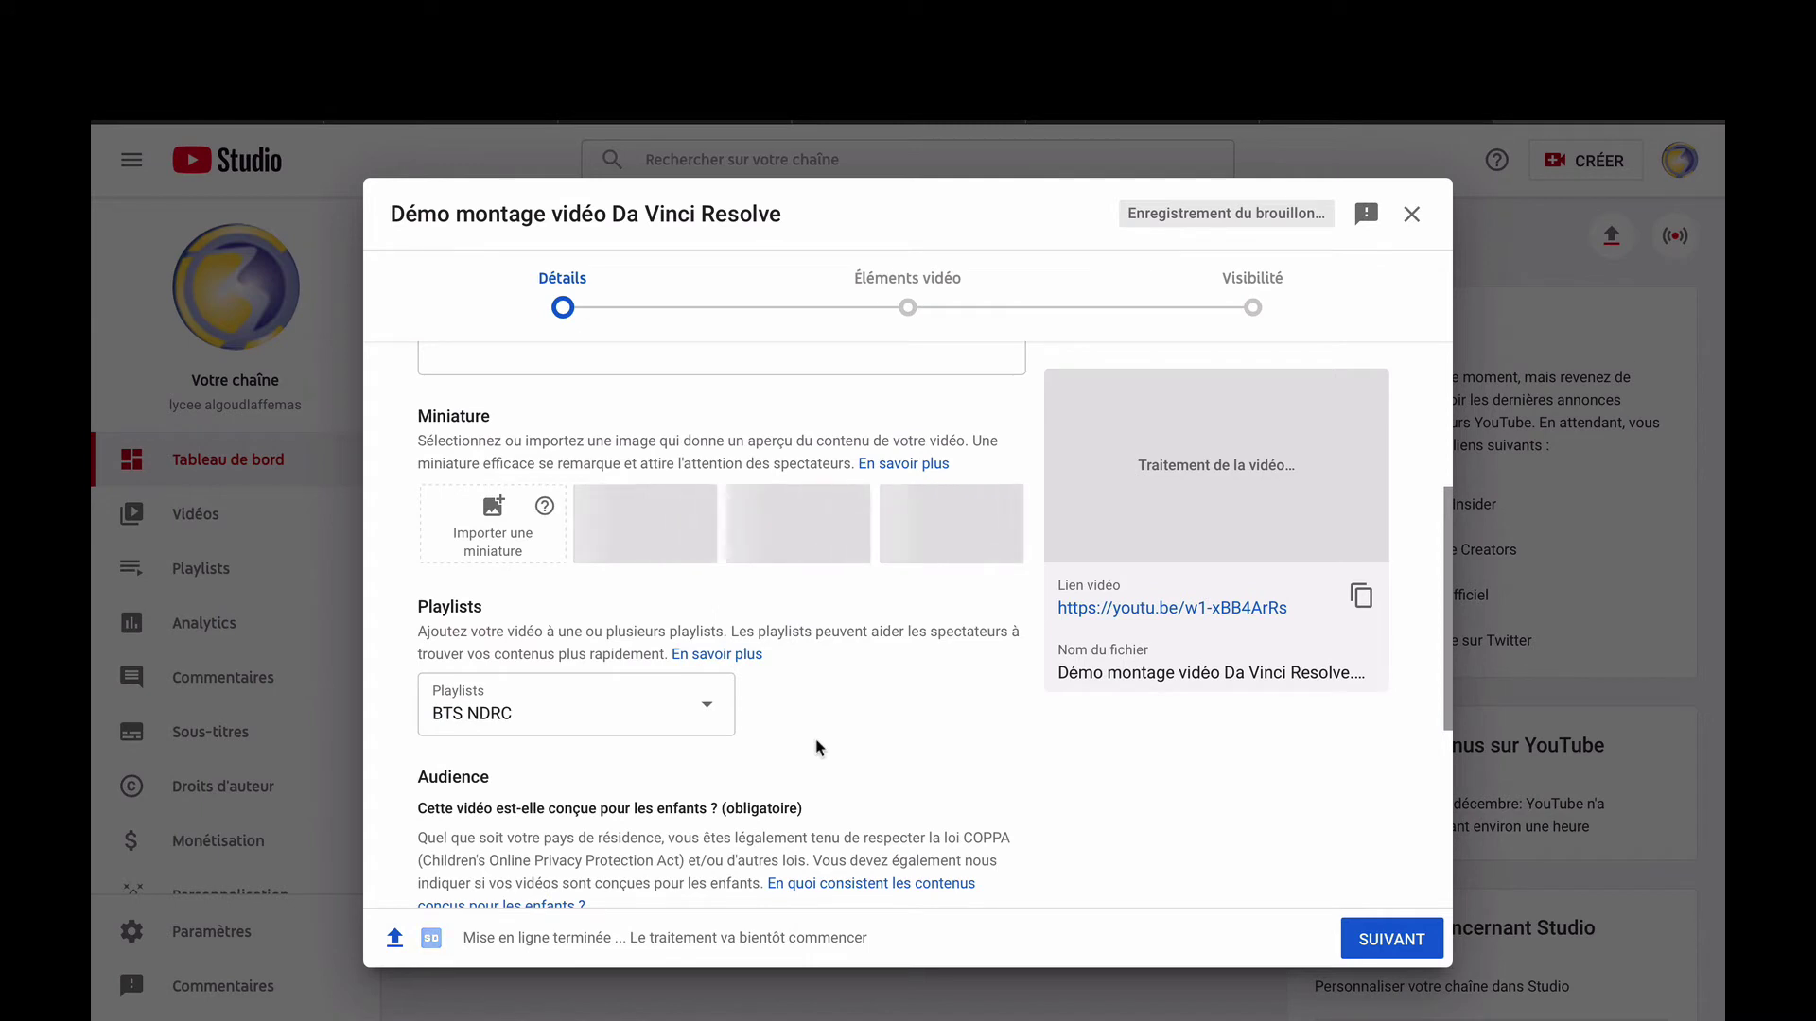
Declare in the Audience section that the video is not made for children, and review the details entered.
scroll(819, 747, down, 1)
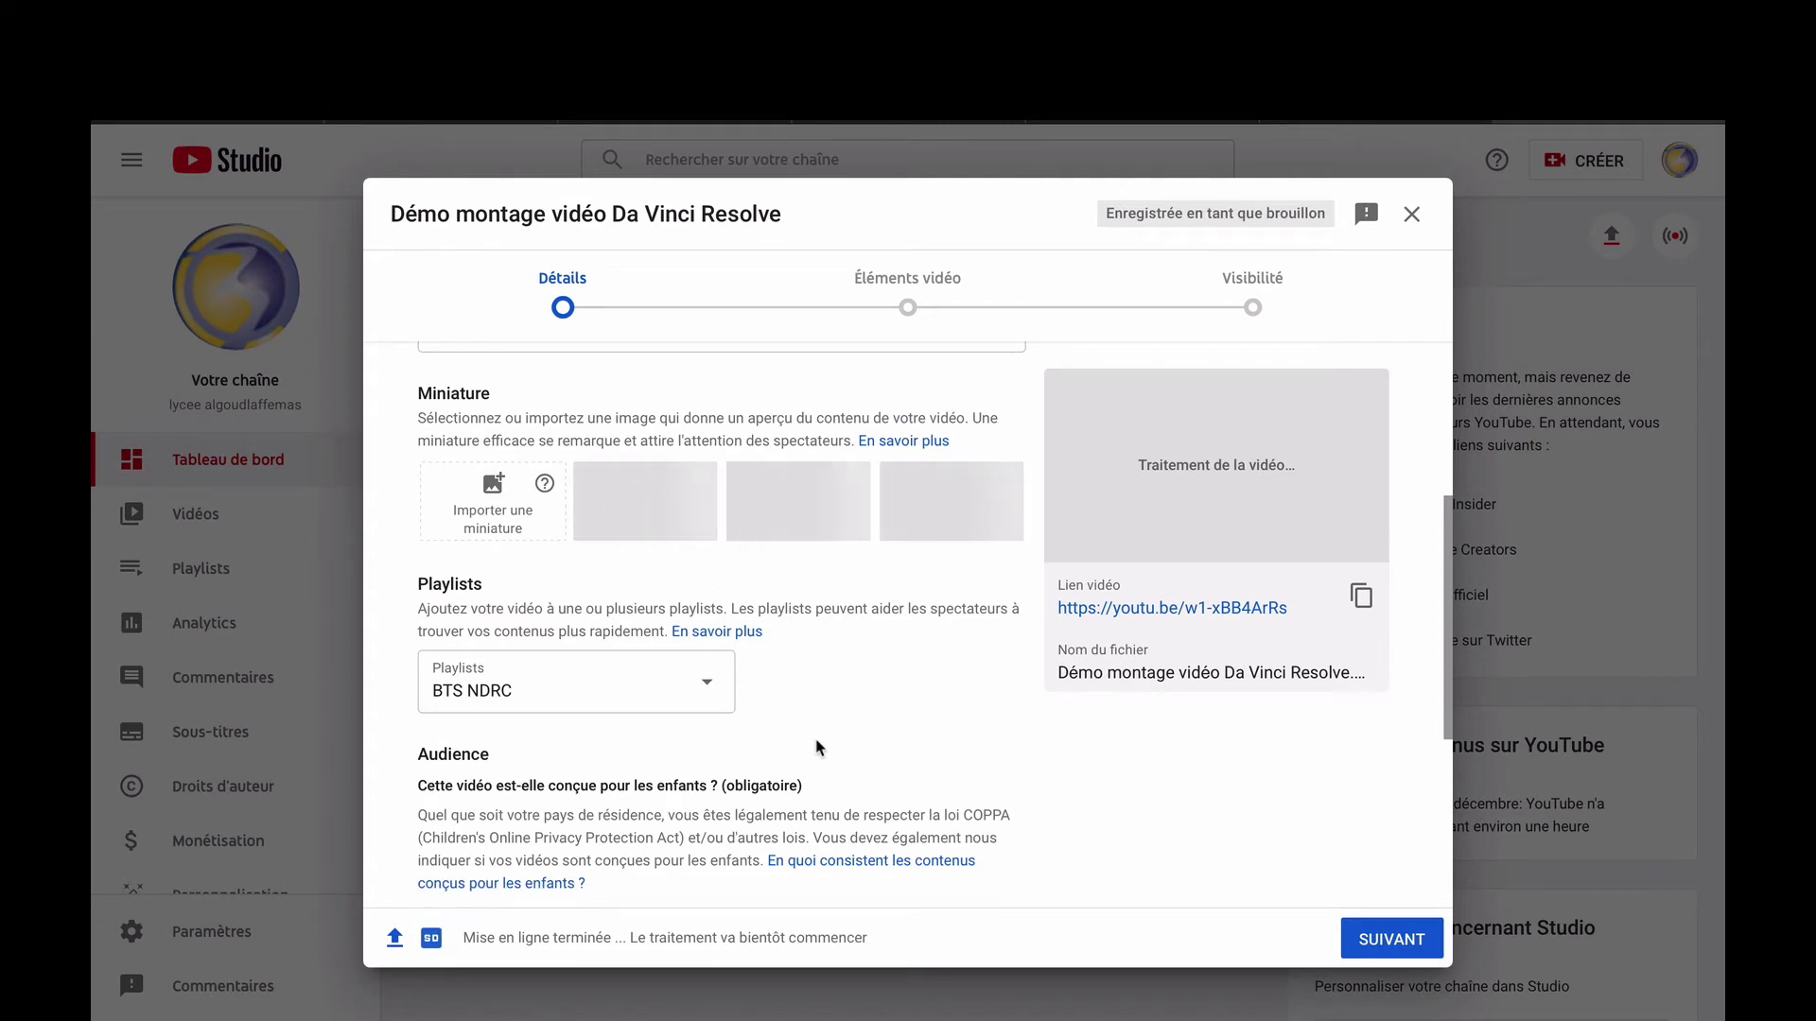
scroll(819, 747, down, 3)
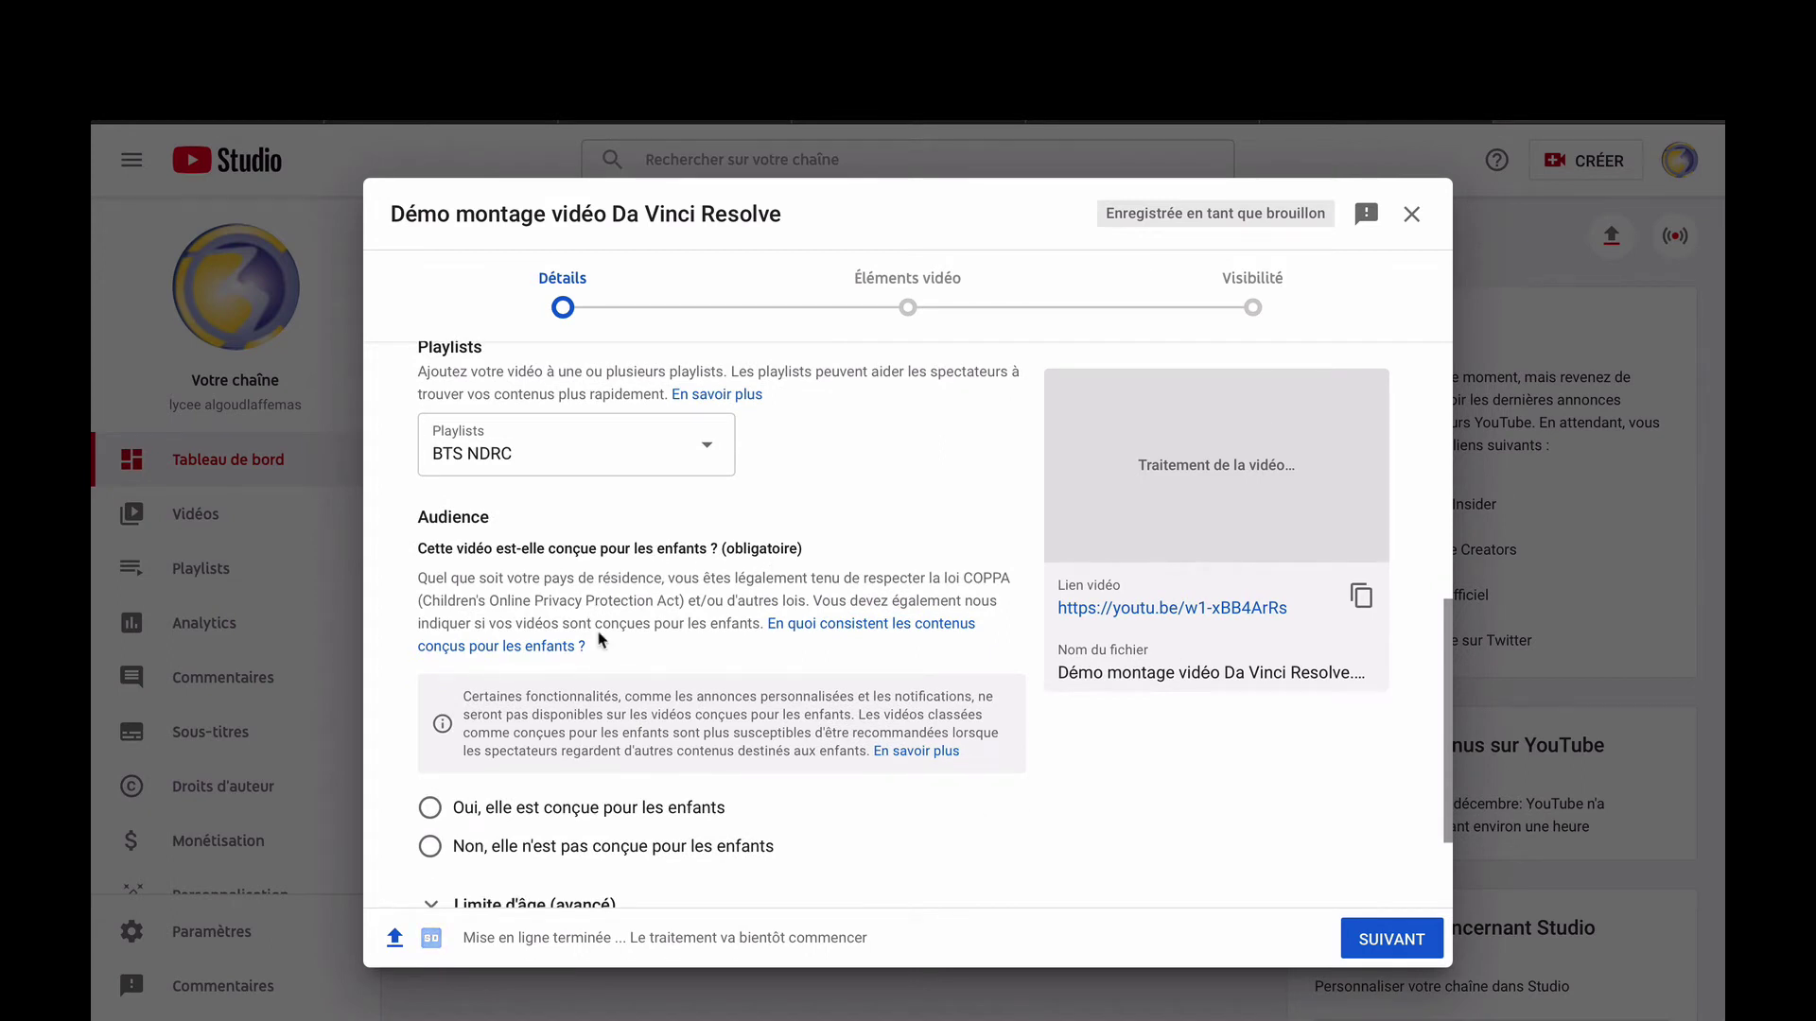
scroll(601, 642, down, 2)
click(430, 728)
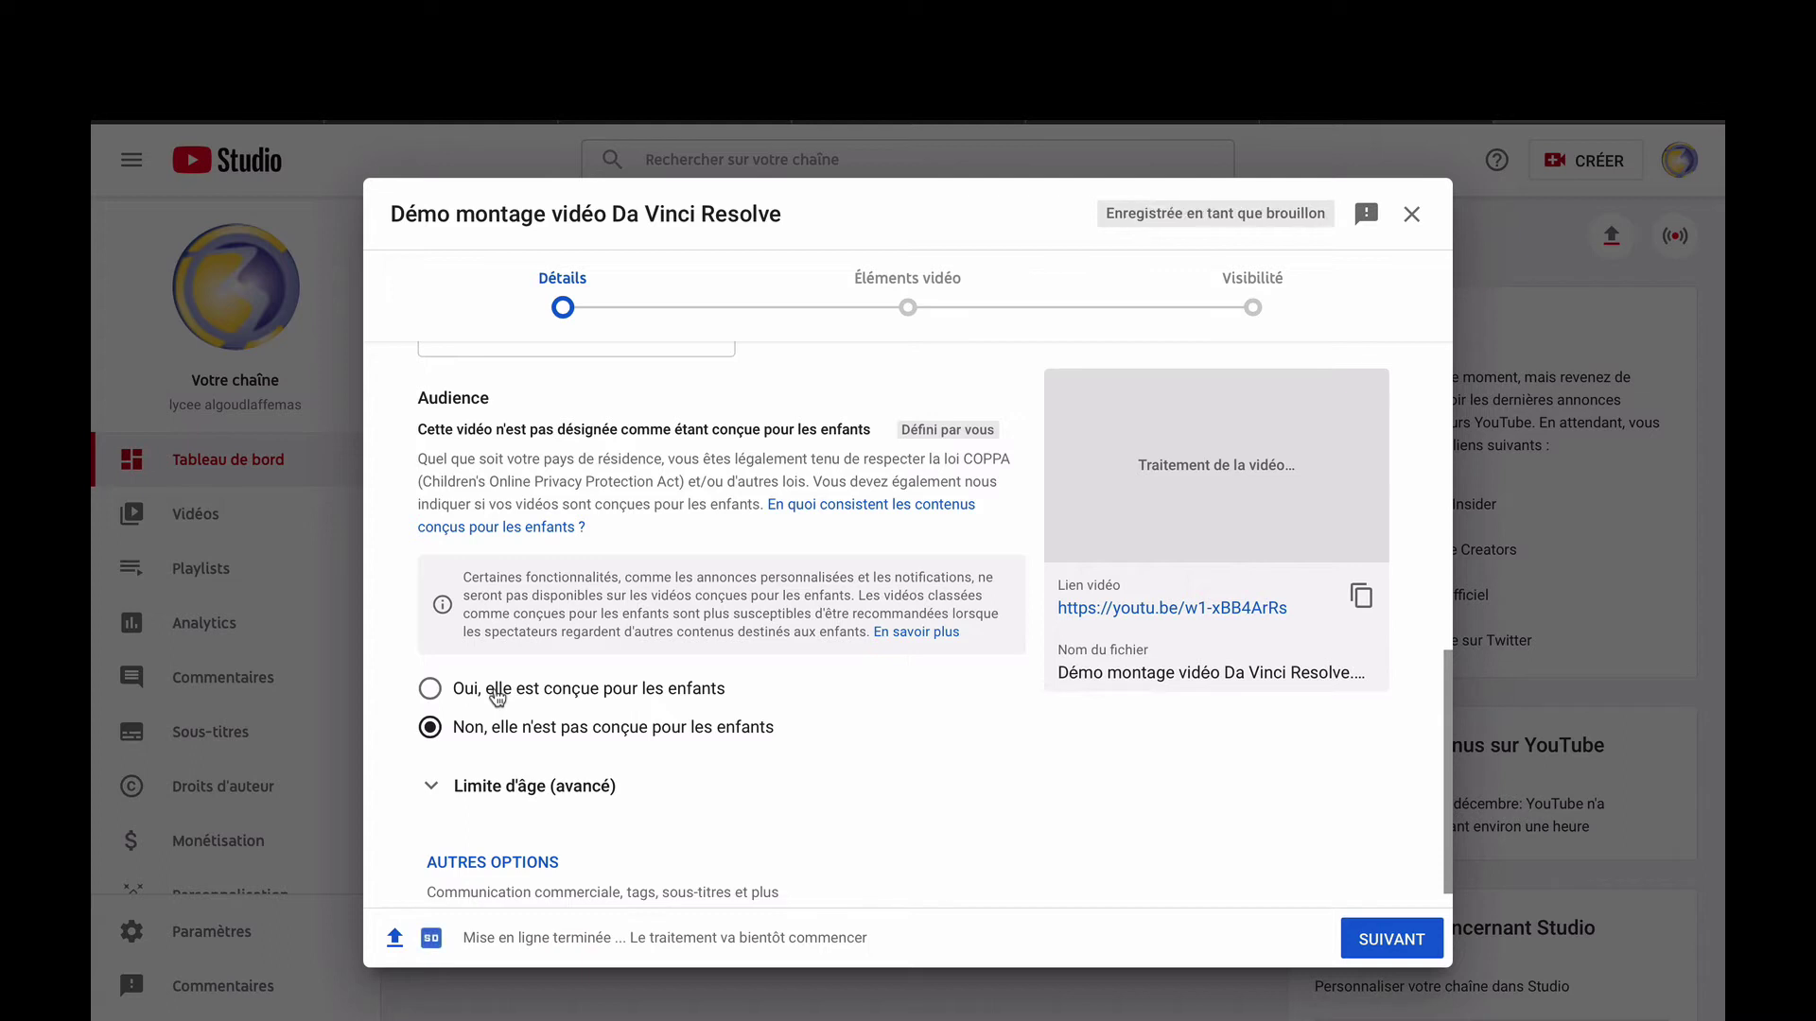
scroll(483, 709, down, 1)
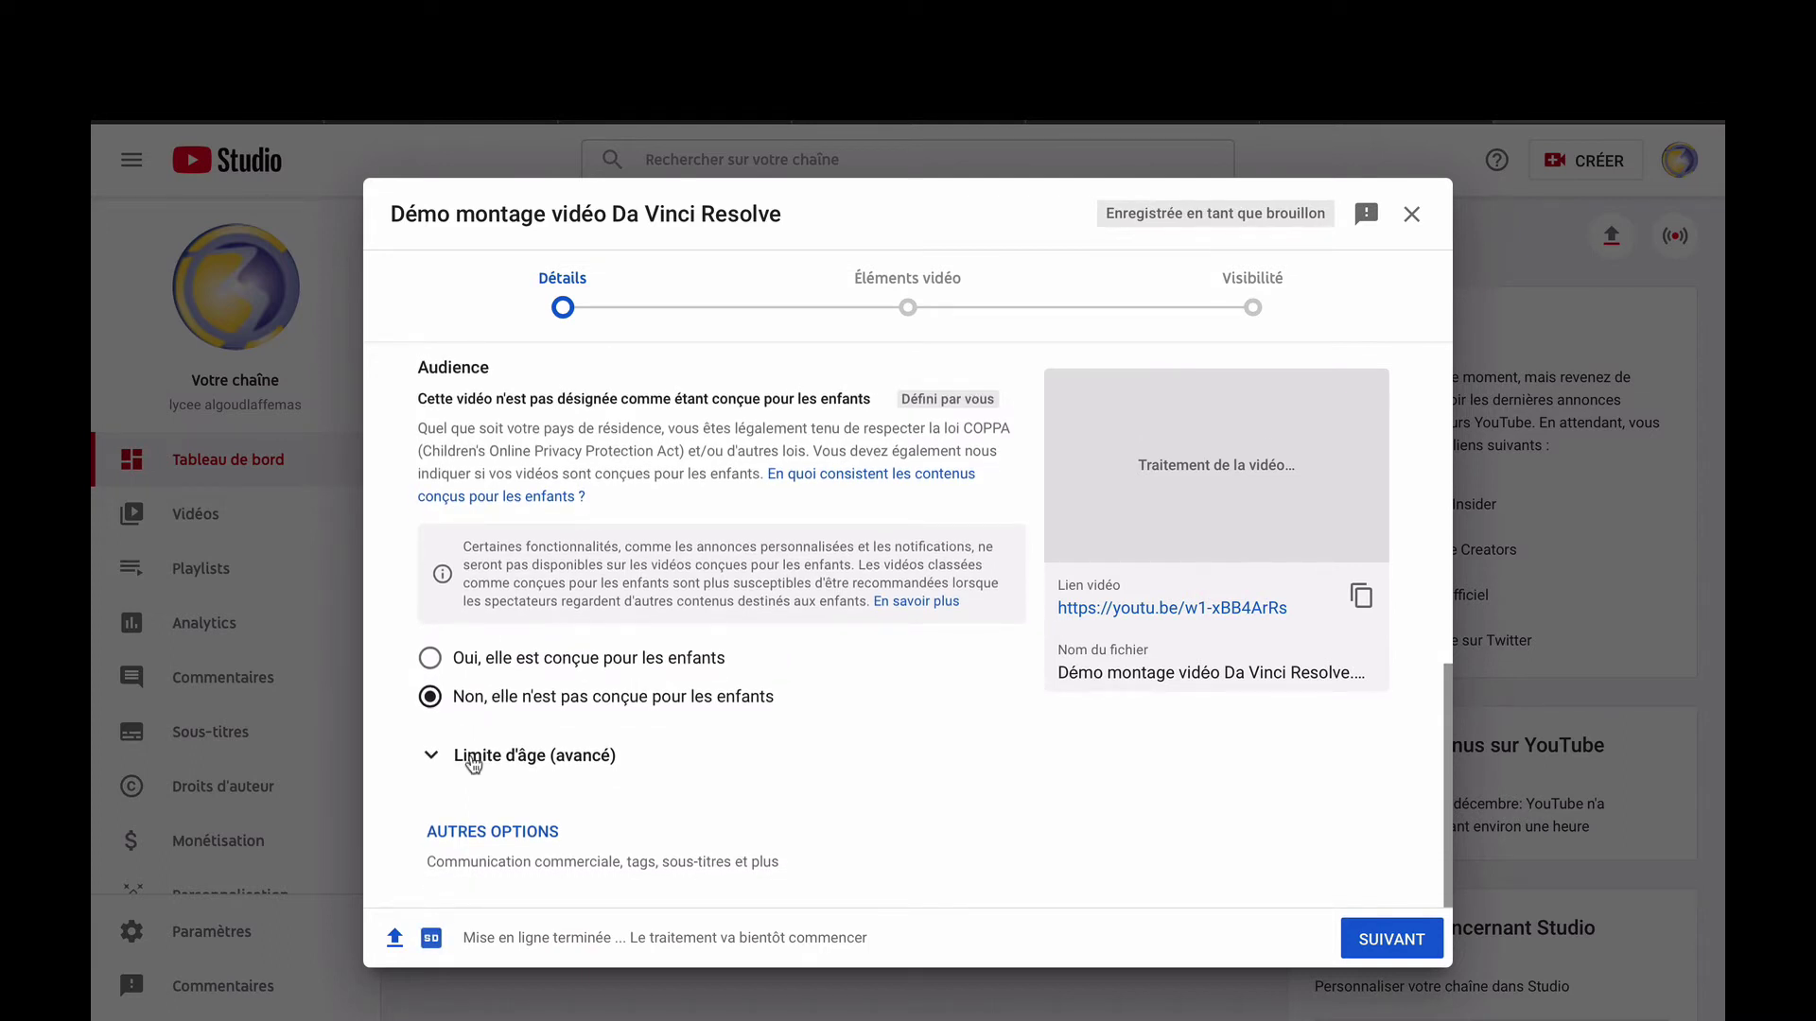
scroll(931, 608, up, 8)
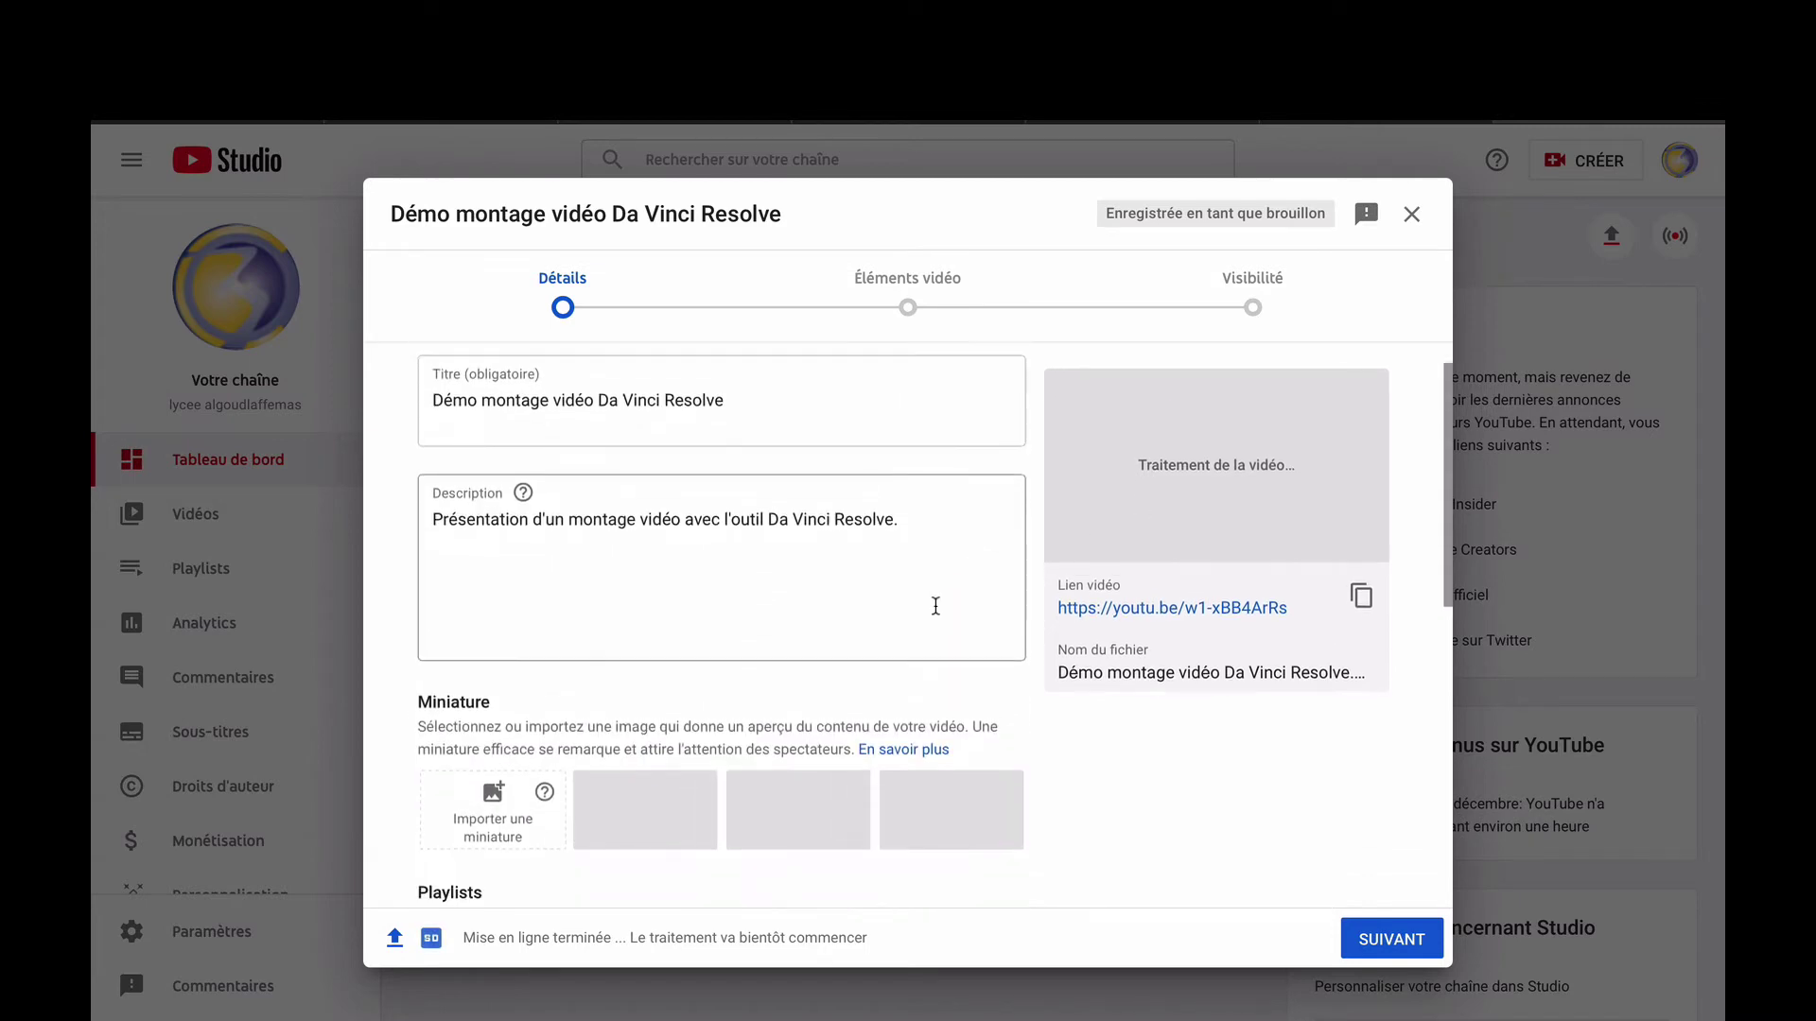
scroll(936, 606, down, 2)
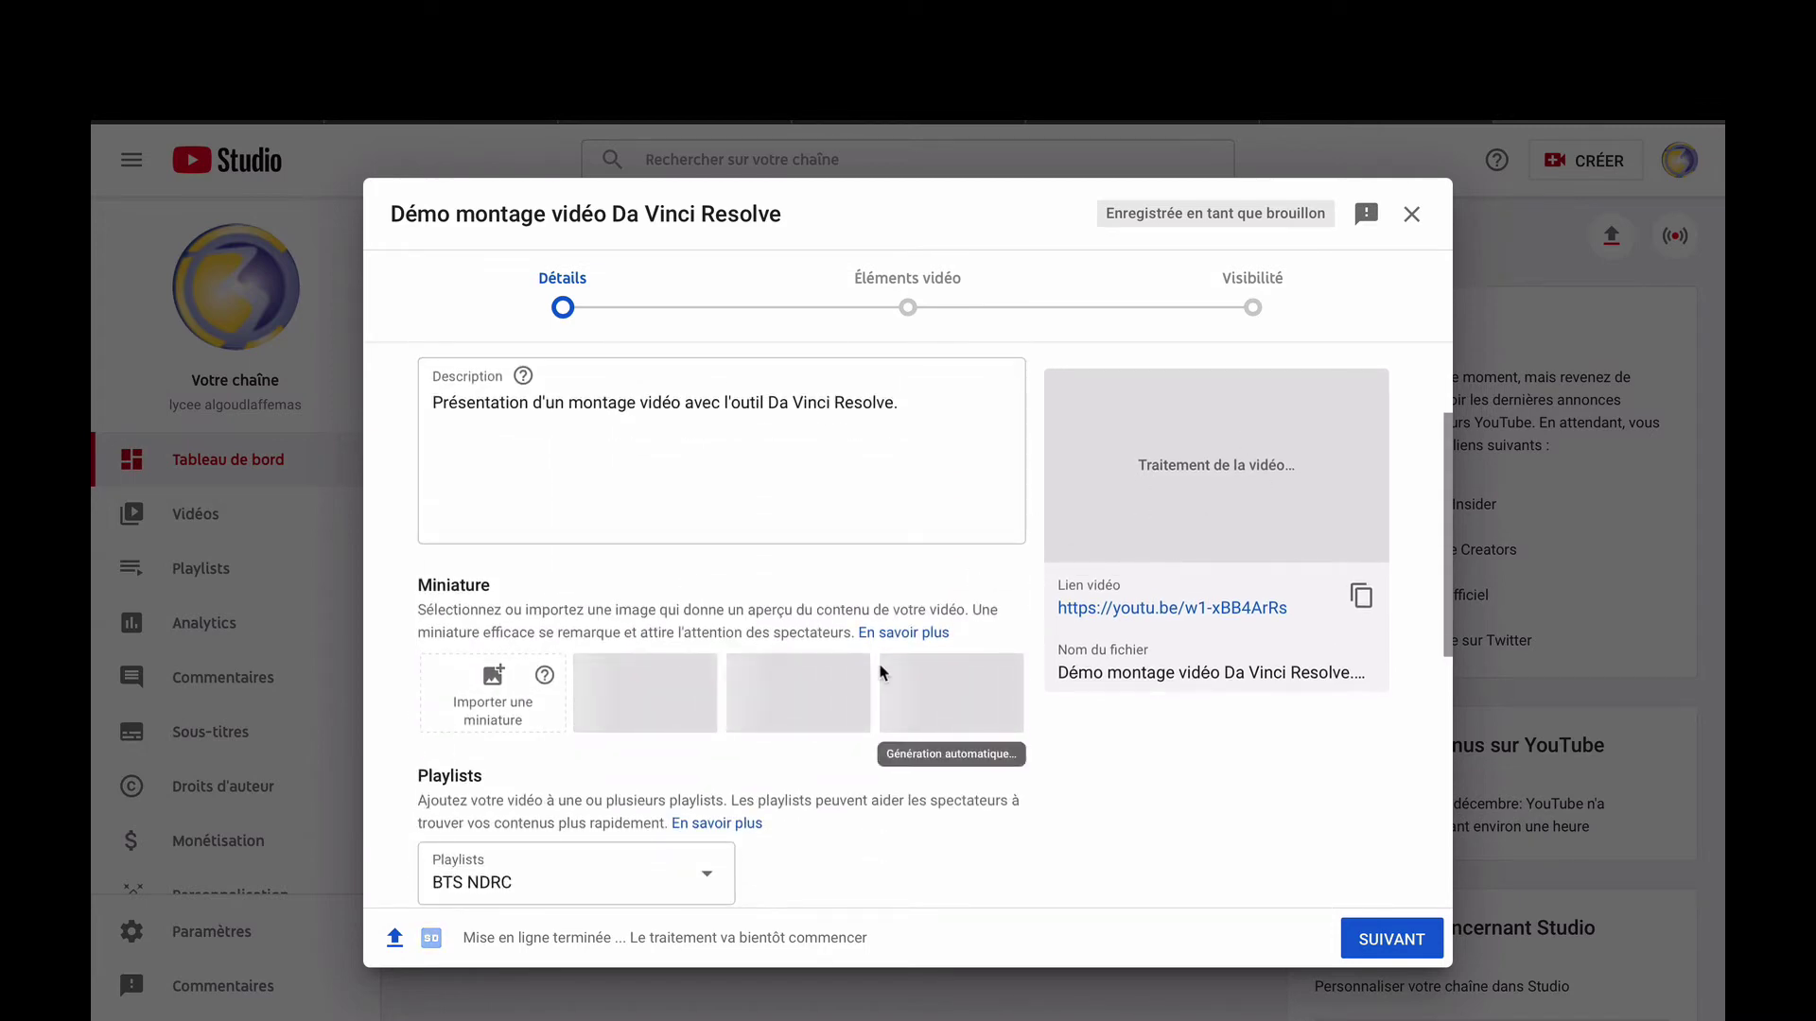
scroll(879, 672, down, 8)
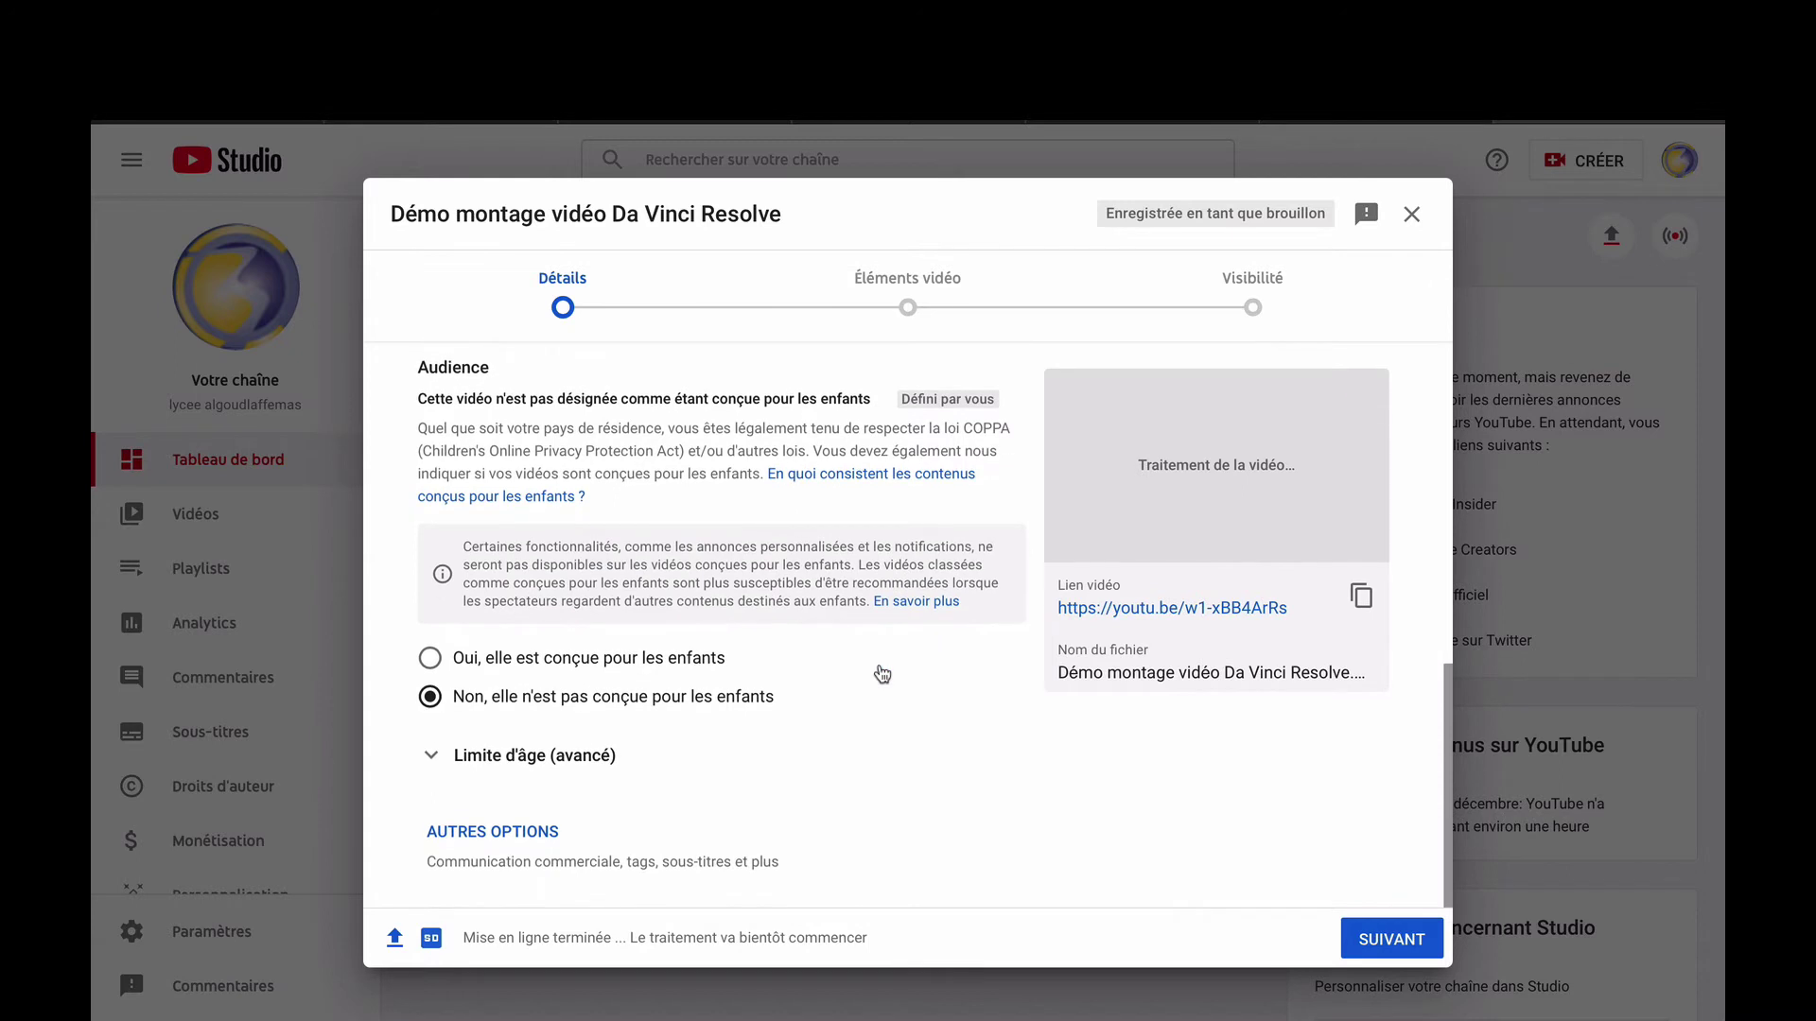
Show the additional video options and add the tags NDRC BTS, DA VINCI RESOLVE and MONTAGE VIDEO.
click(543, 830)
scroll(709, 770, down, 4)
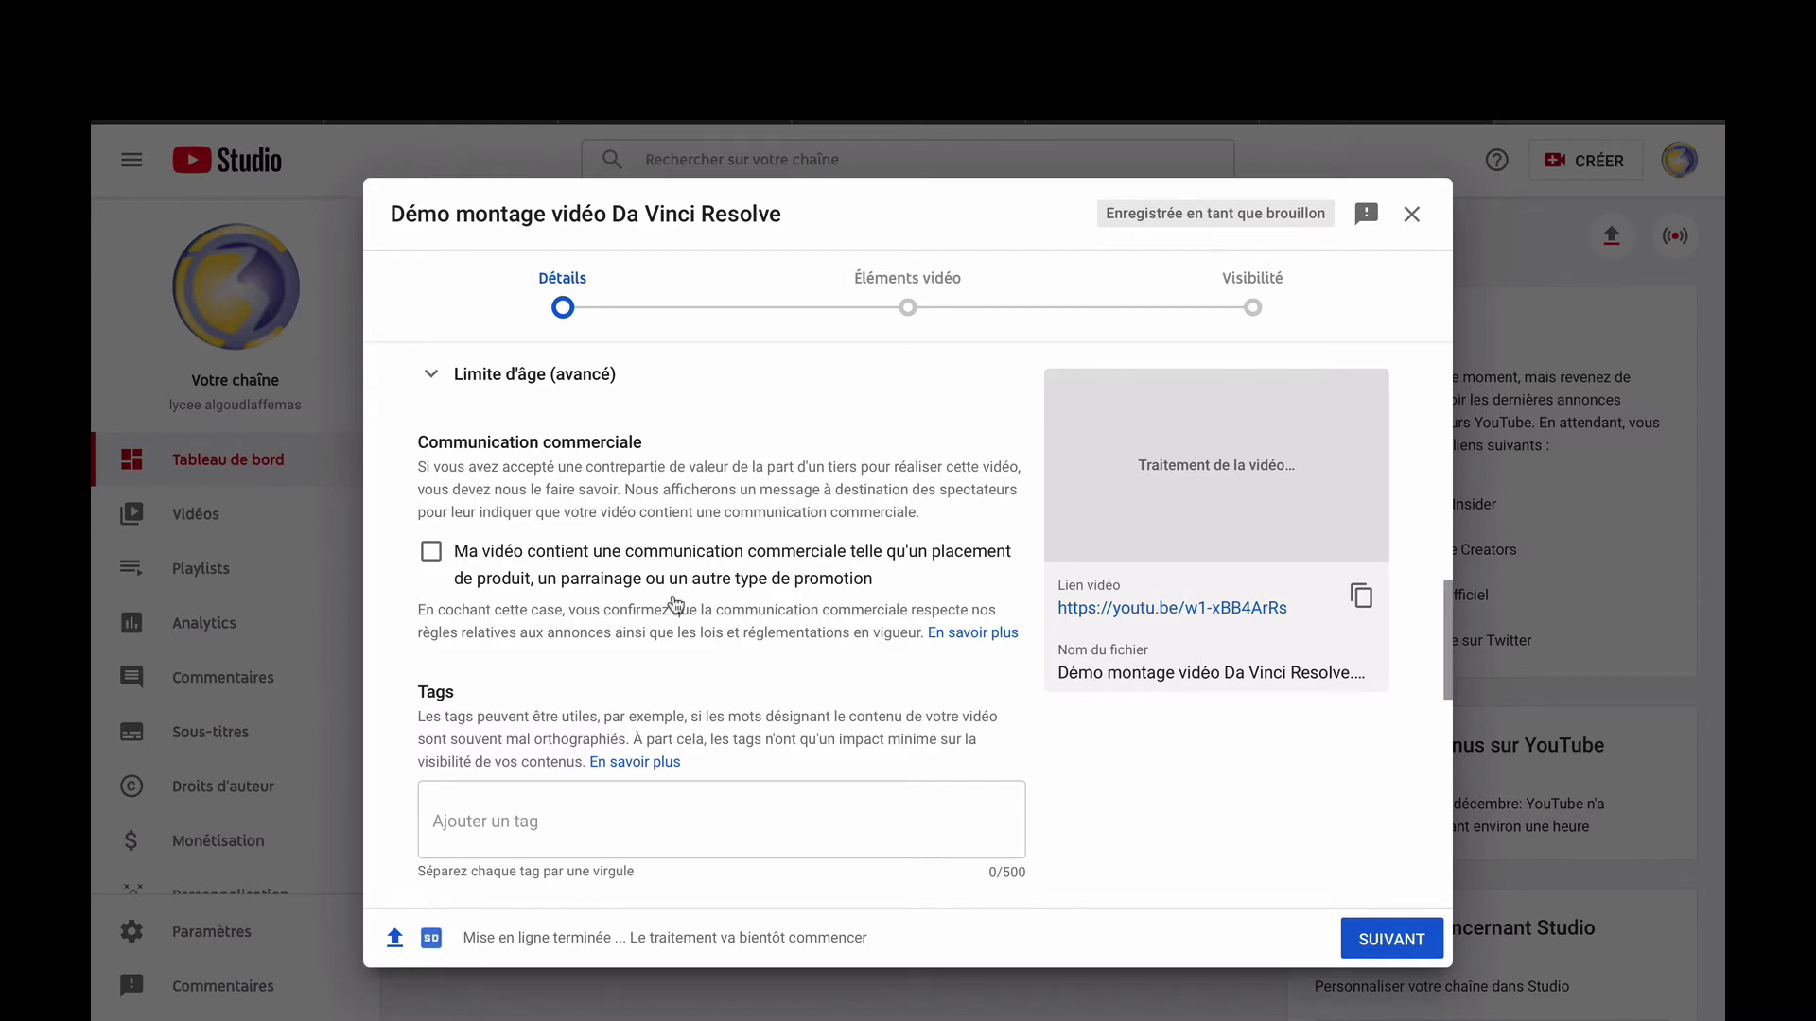
scroll(785, 596, down, 2)
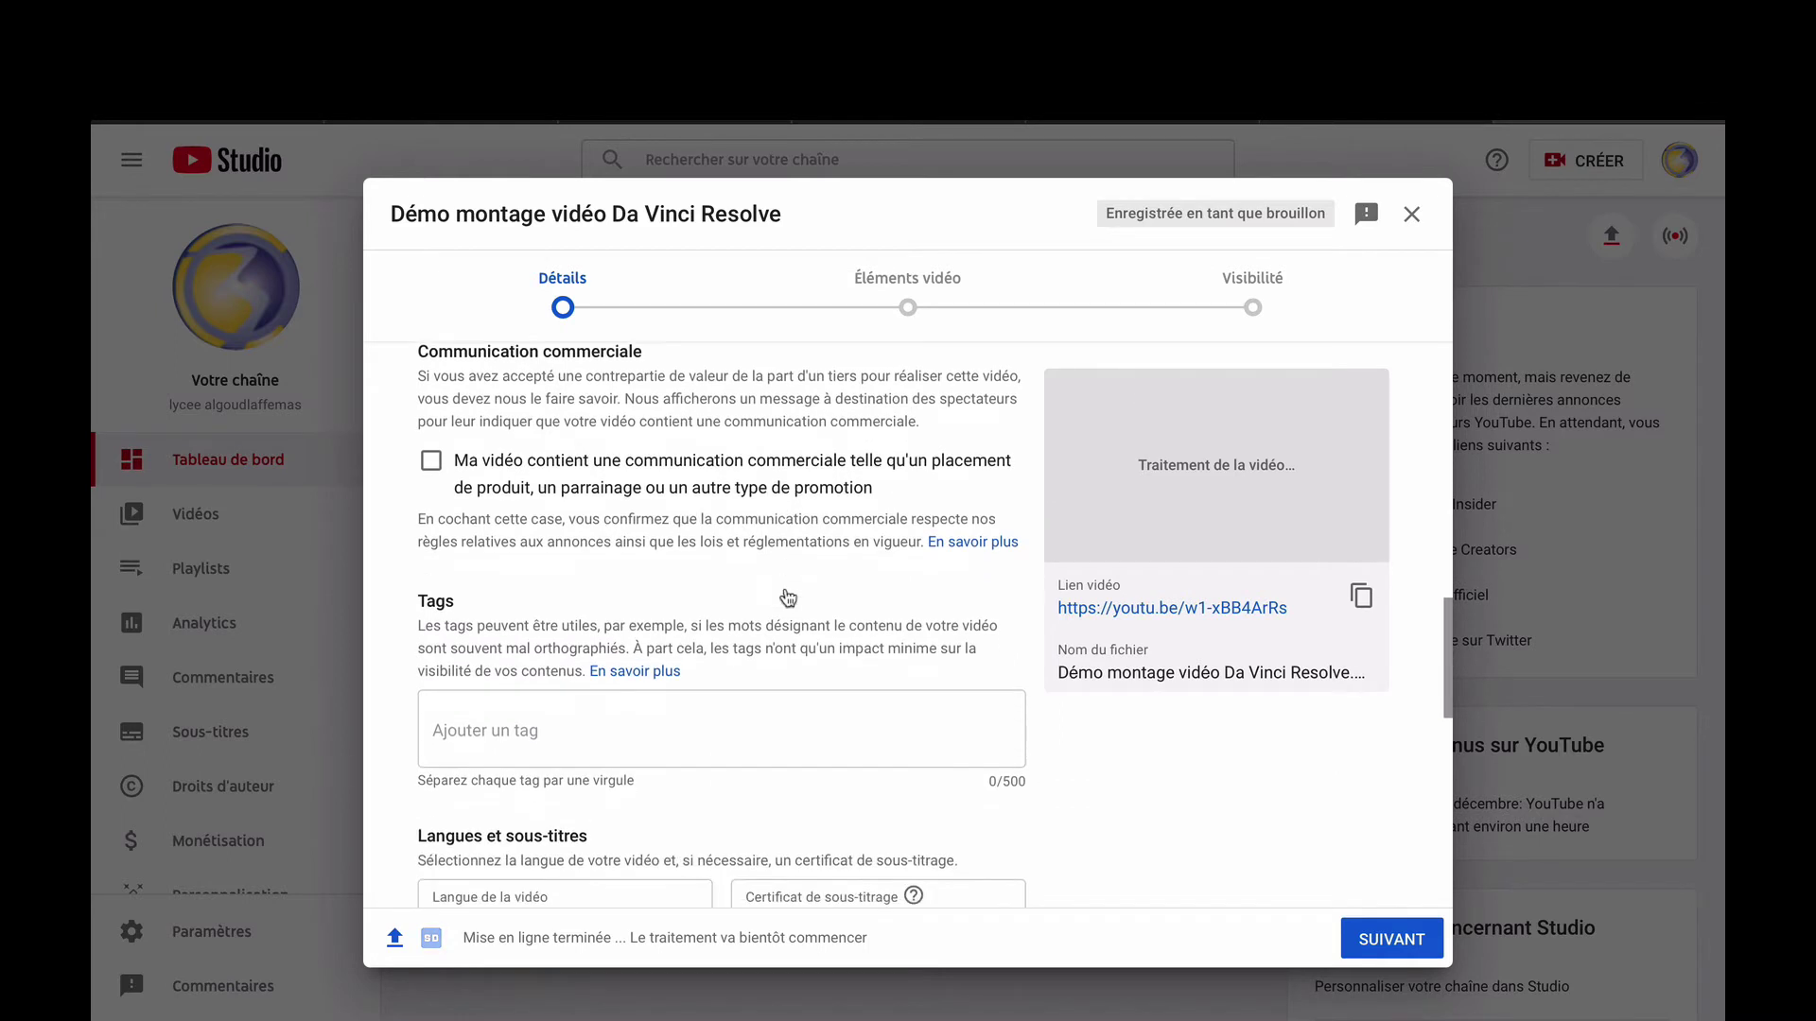
click(512, 707)
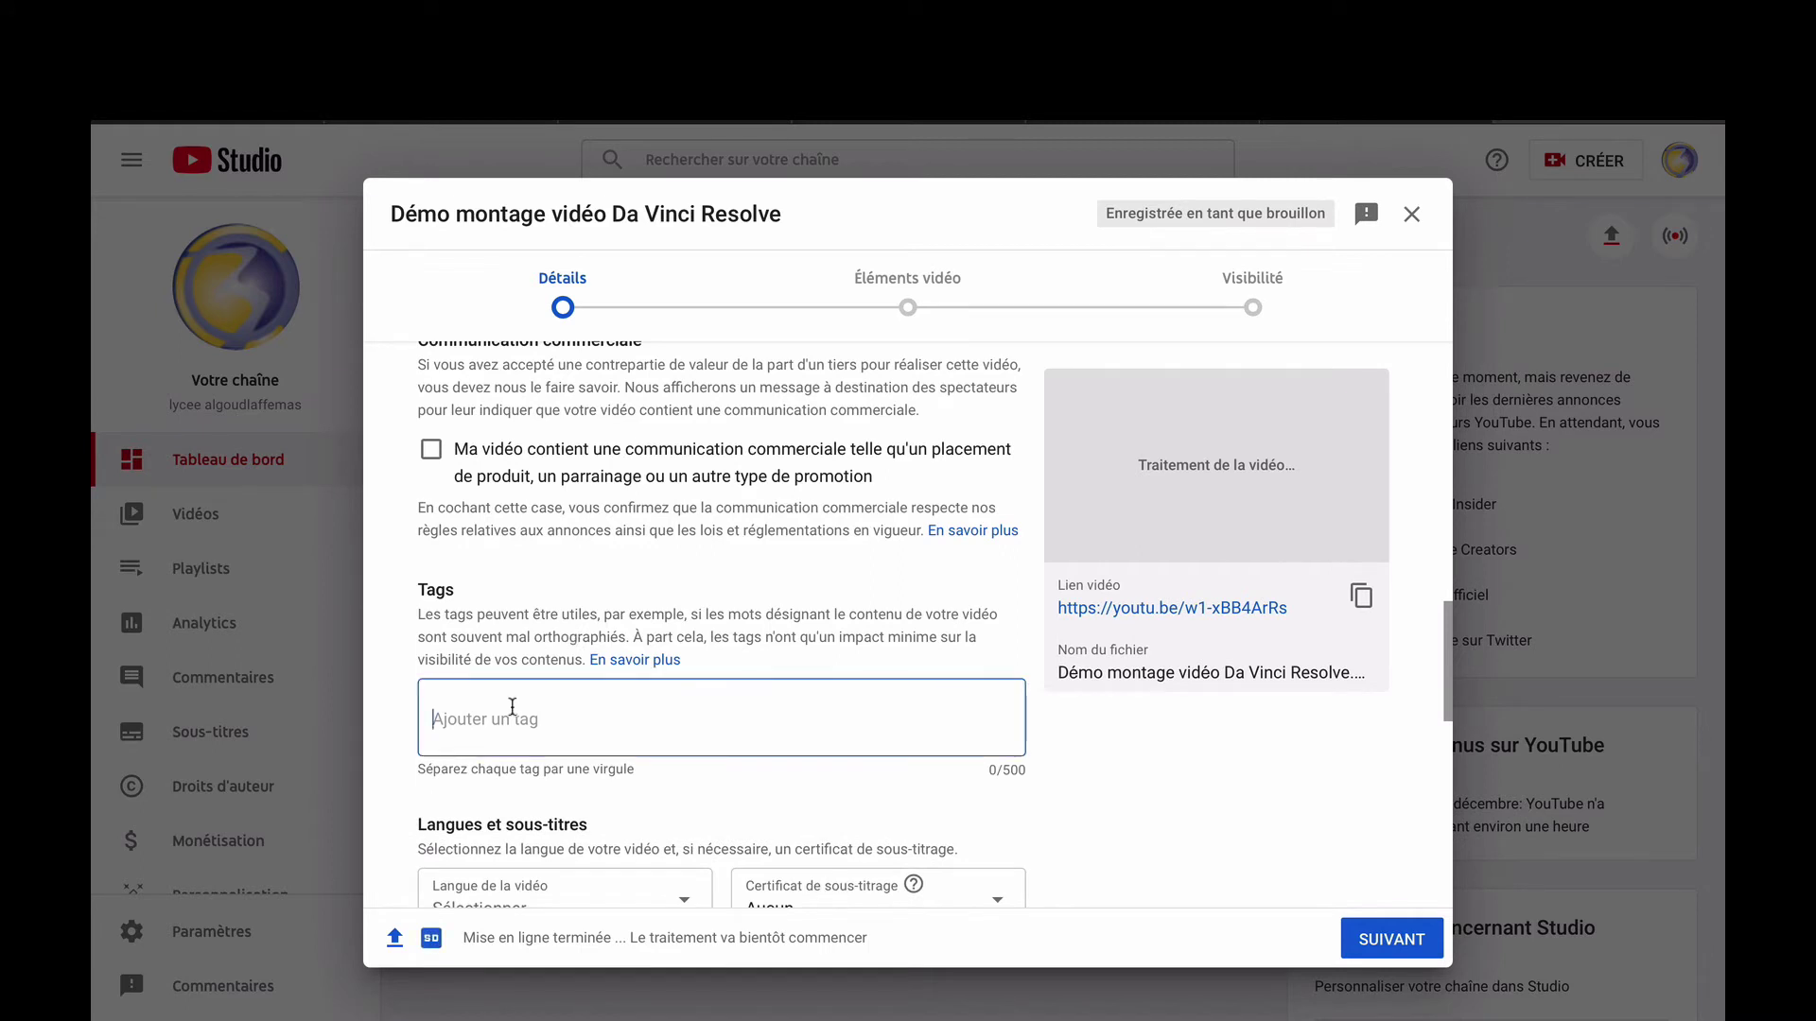
text(NDR)
text(C BTS)
key(Return)
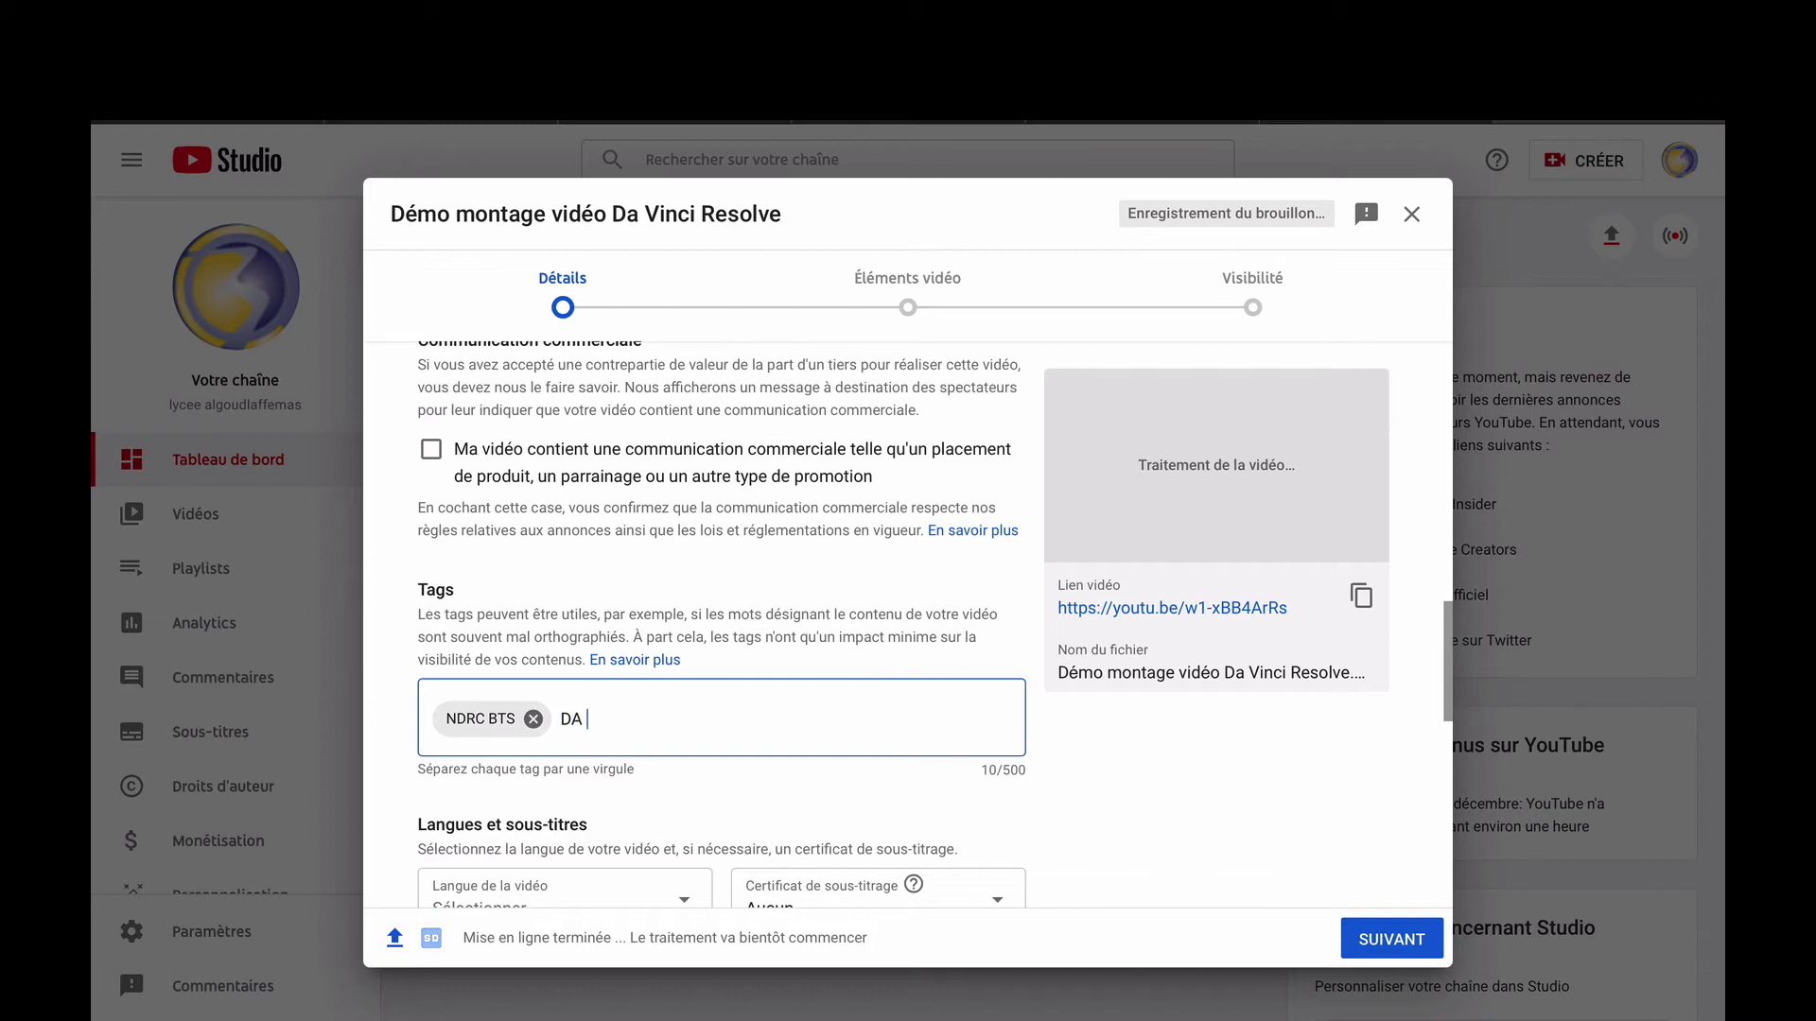
text(DA VINCI )
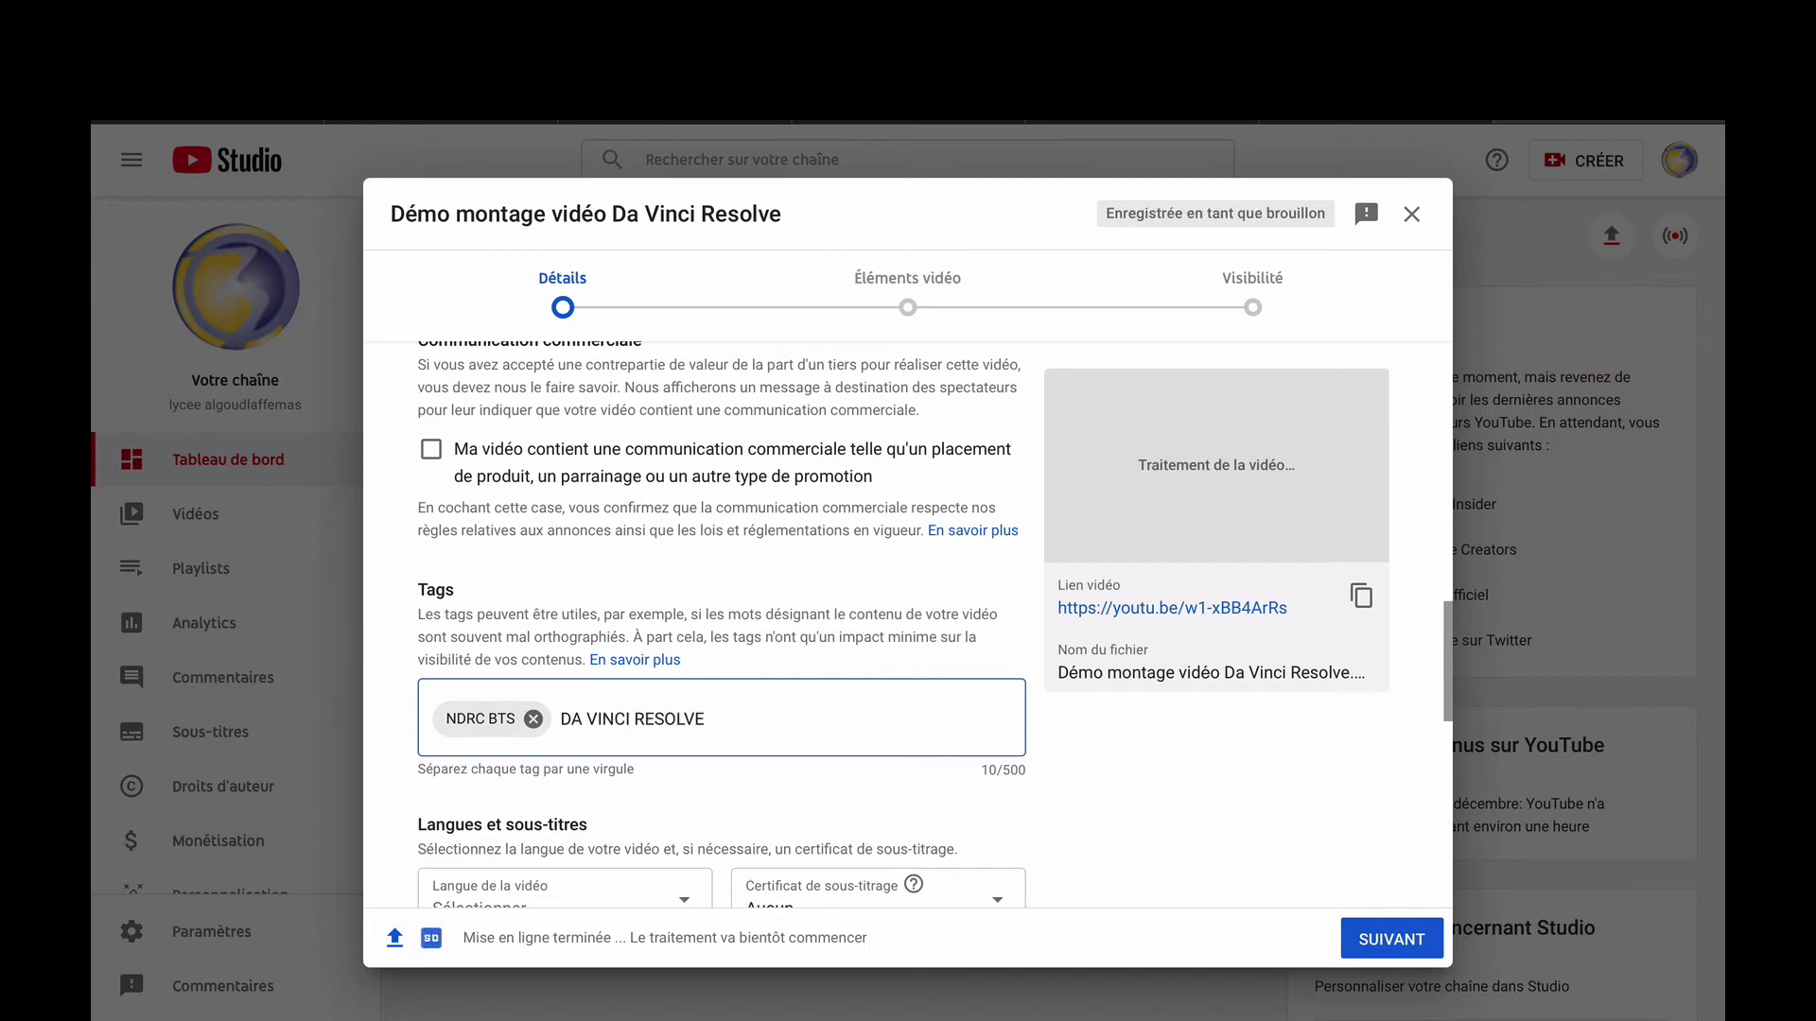
text(RESOLVE)
key(Return)
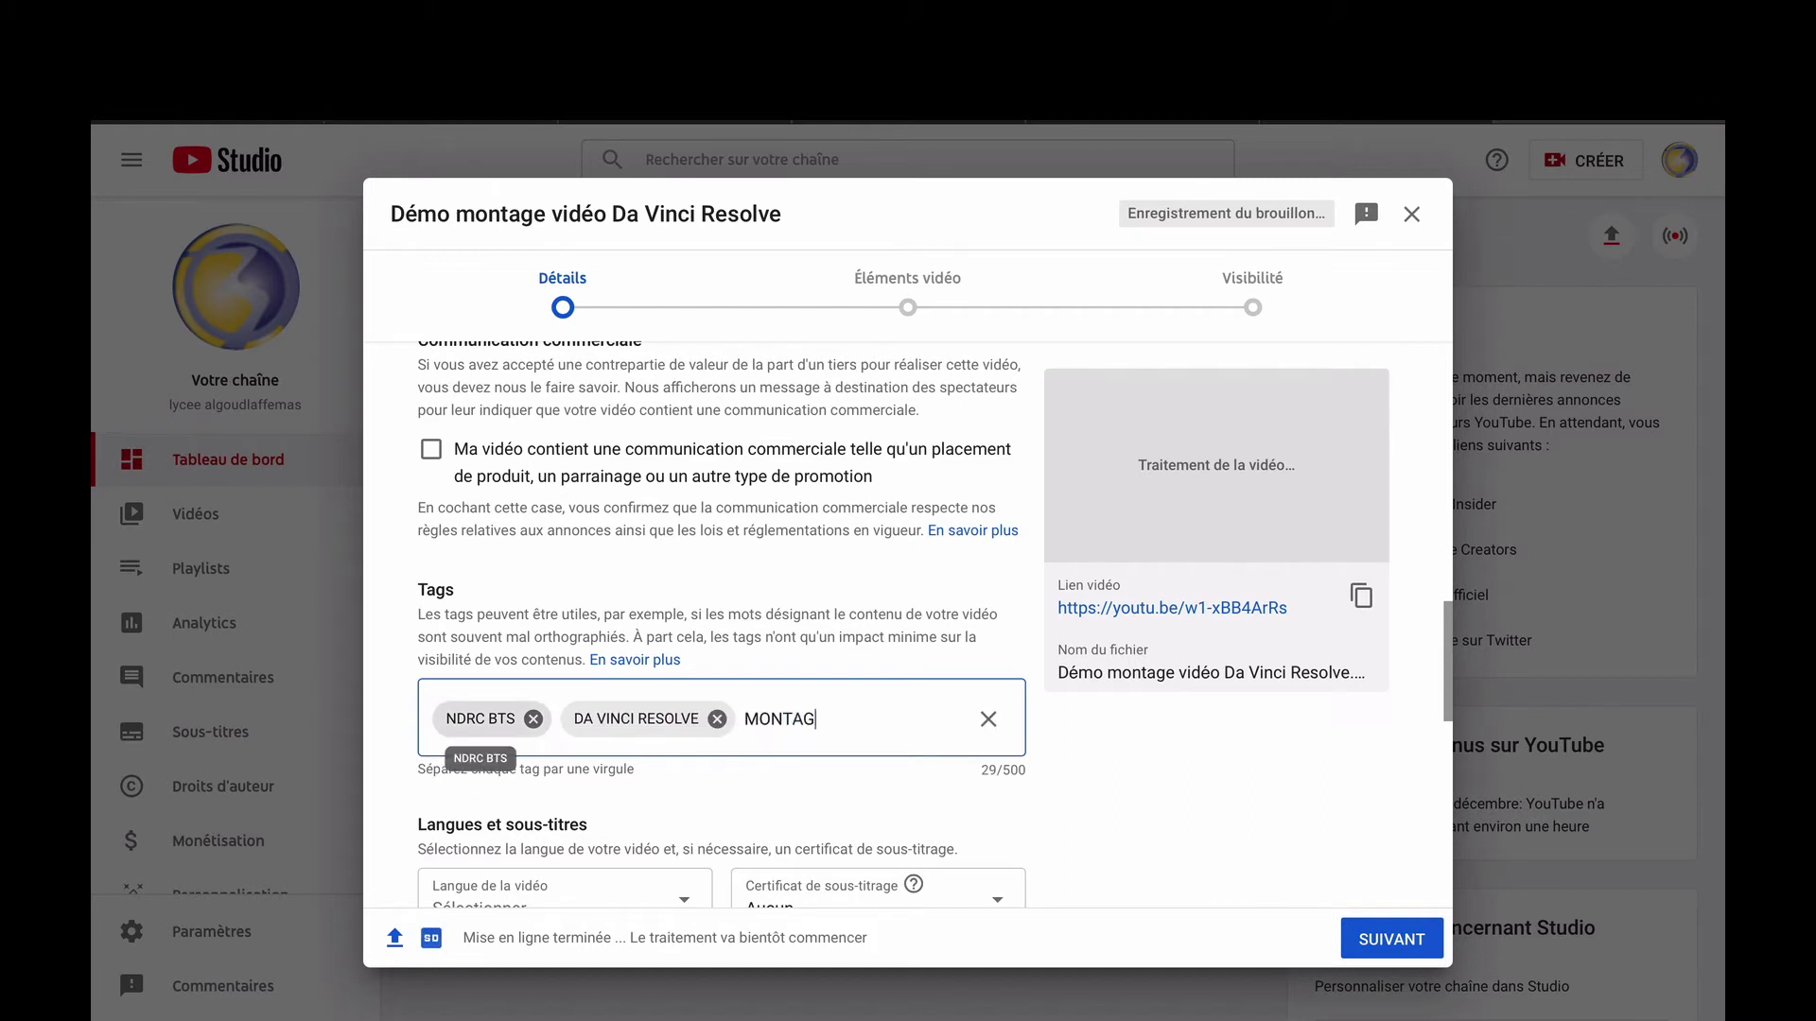
key(Return)
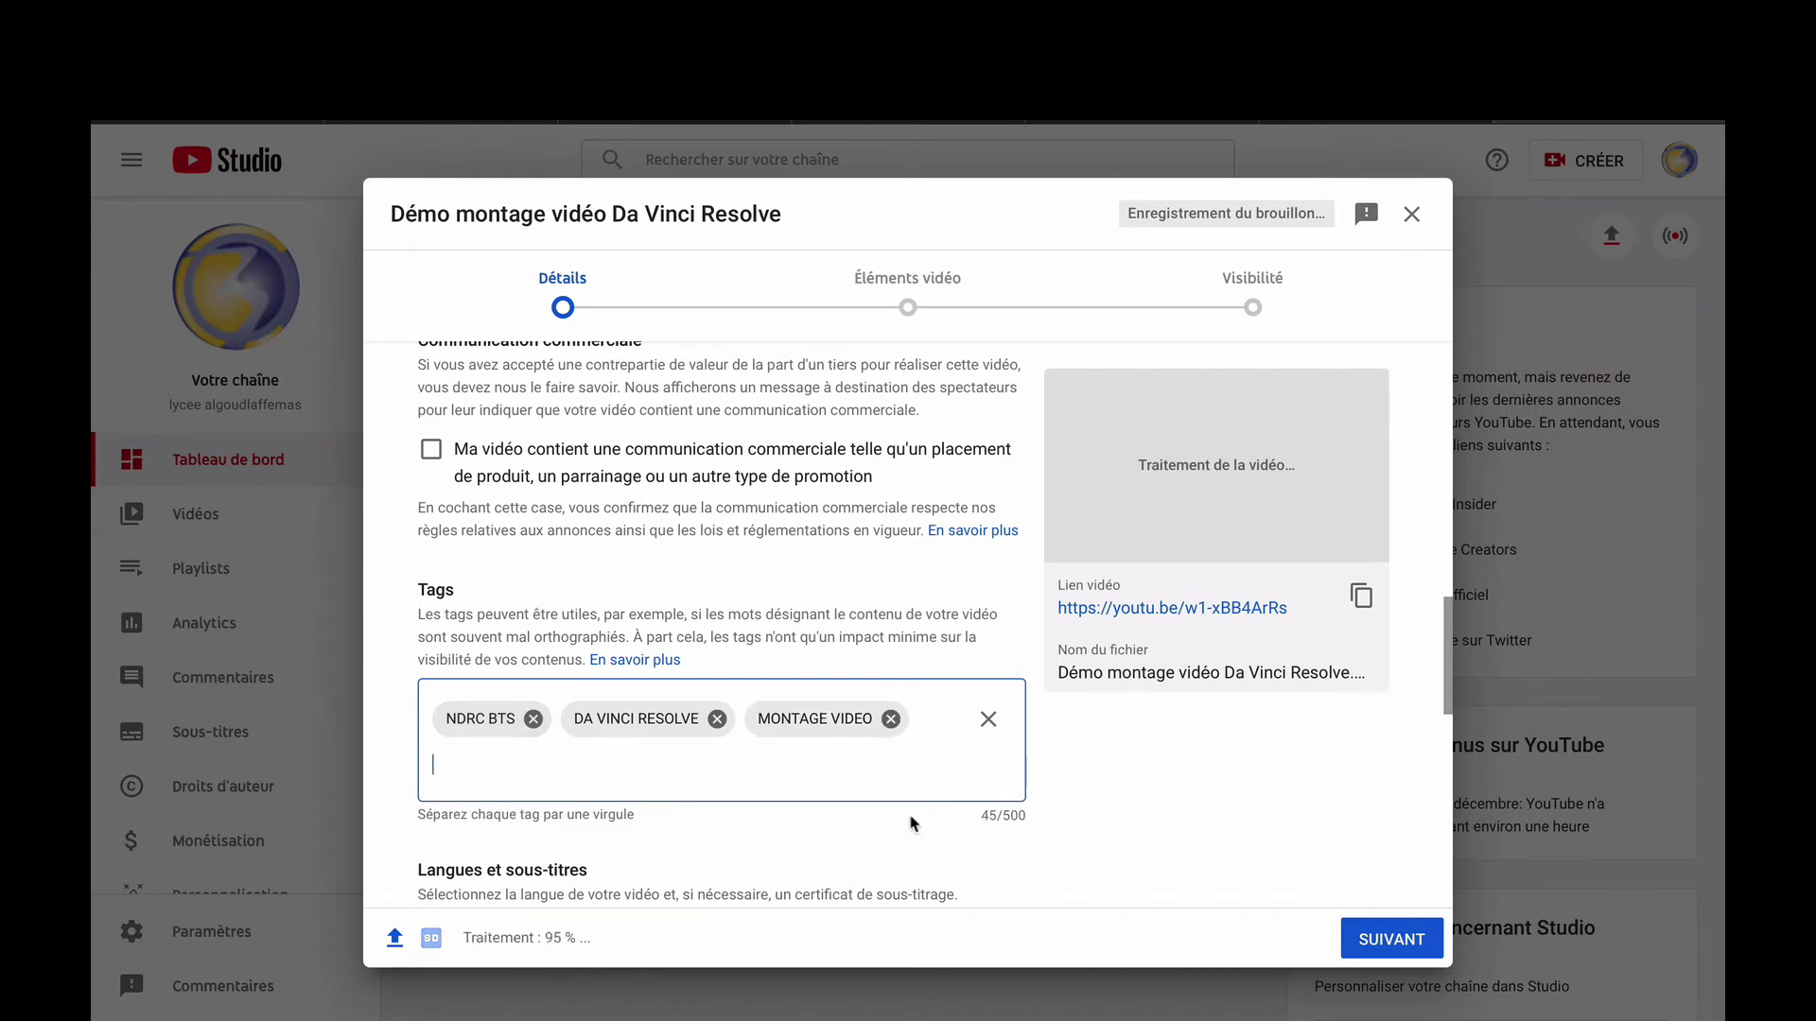
Set the video language to Français and look through the available caption certificate options.
scroll(914, 823, down, 5)
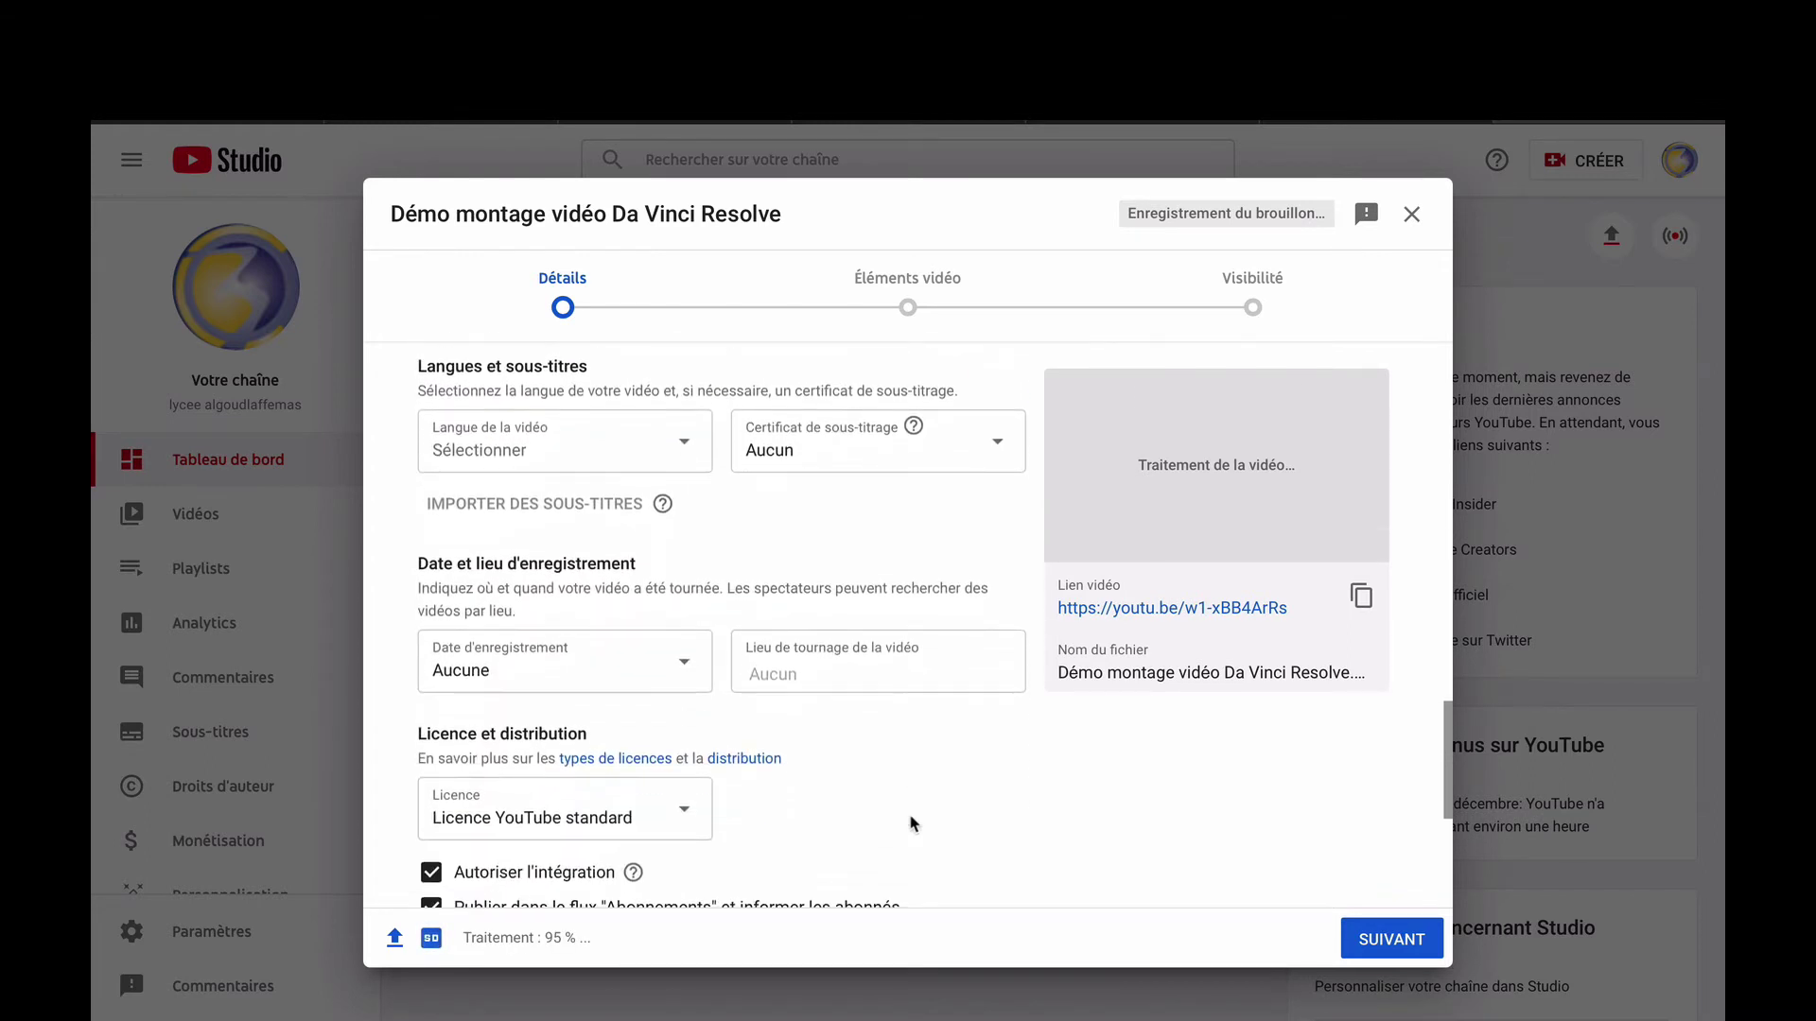
click(687, 489)
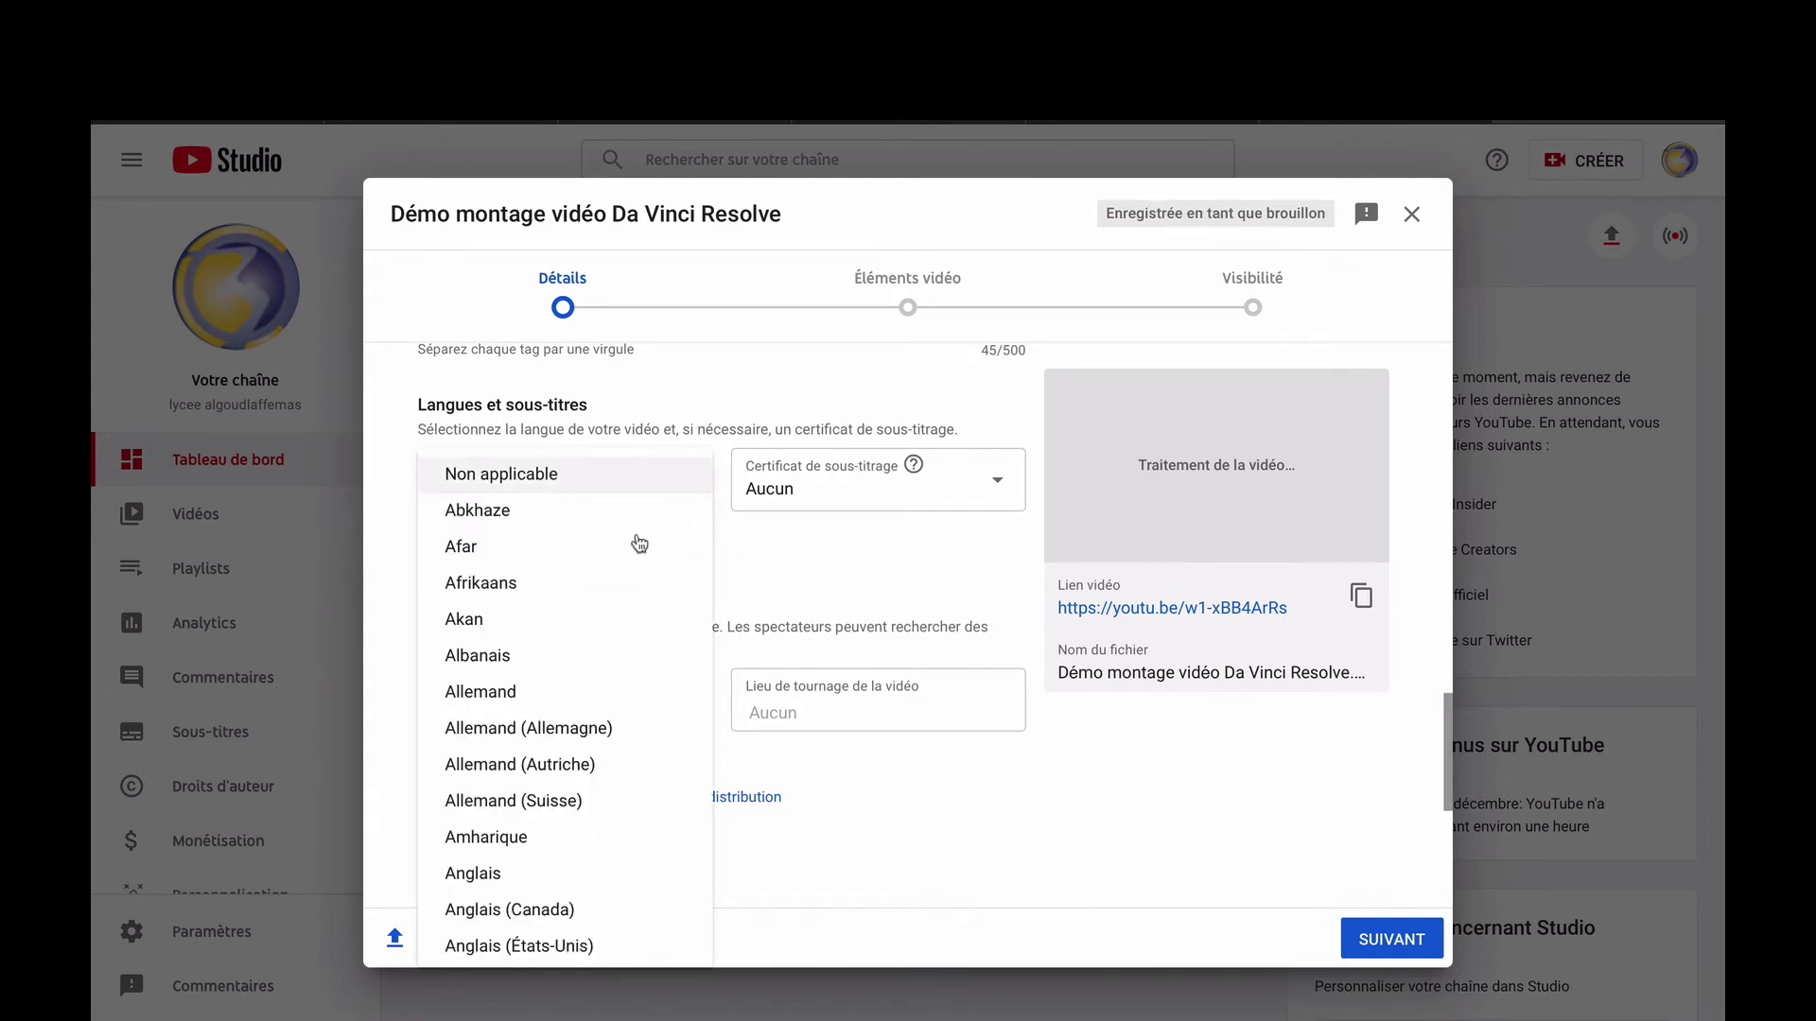
scroll(636, 539, down, 6)
scroll(635, 547, down, 10)
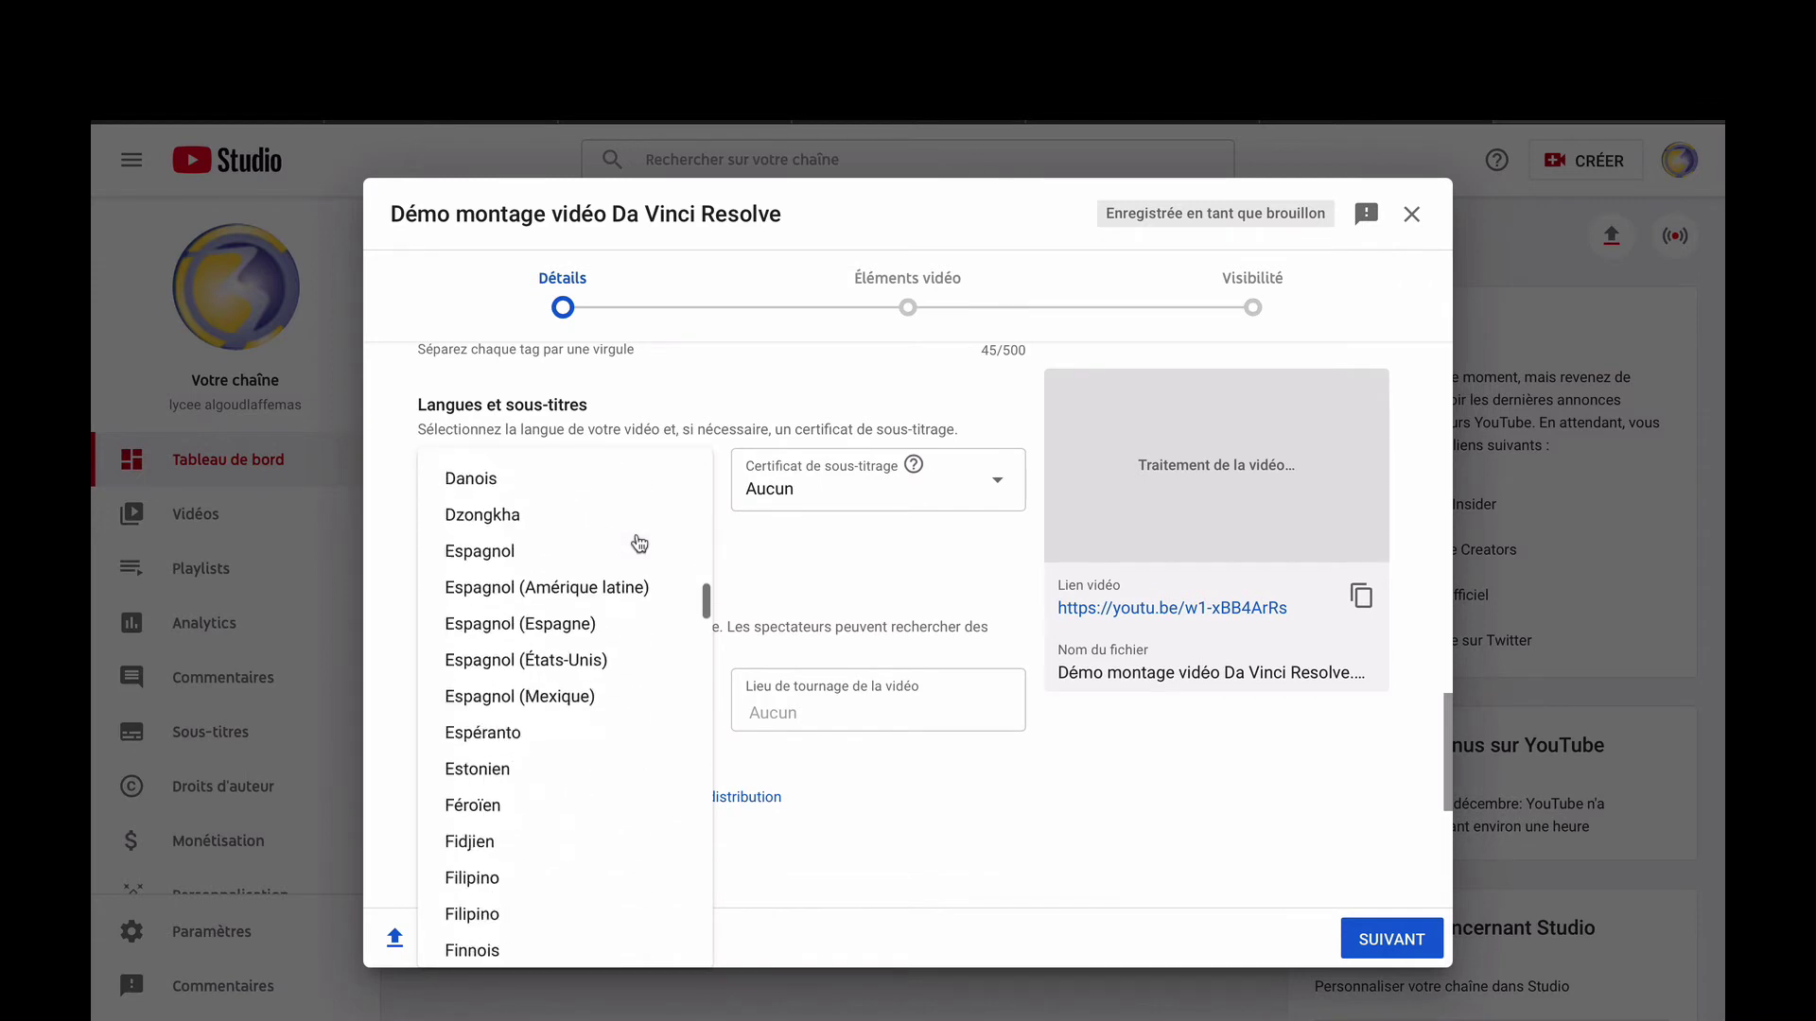
click(540, 762)
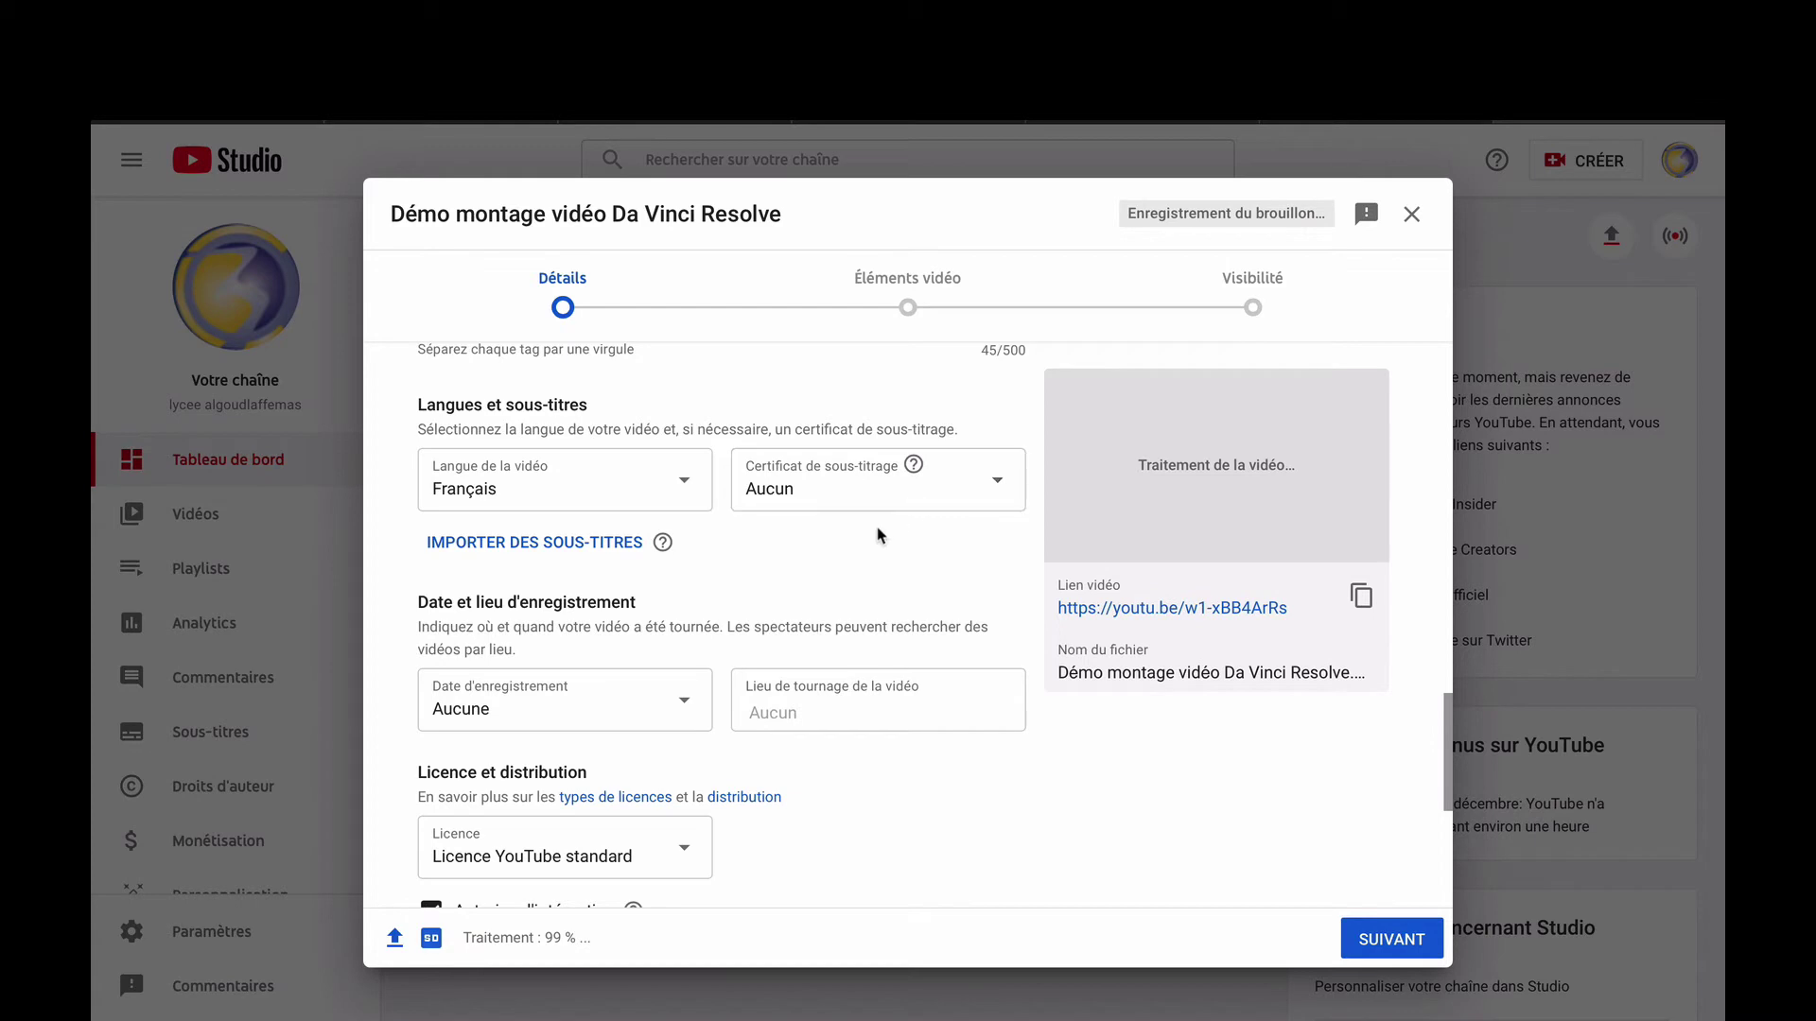
click(997, 482)
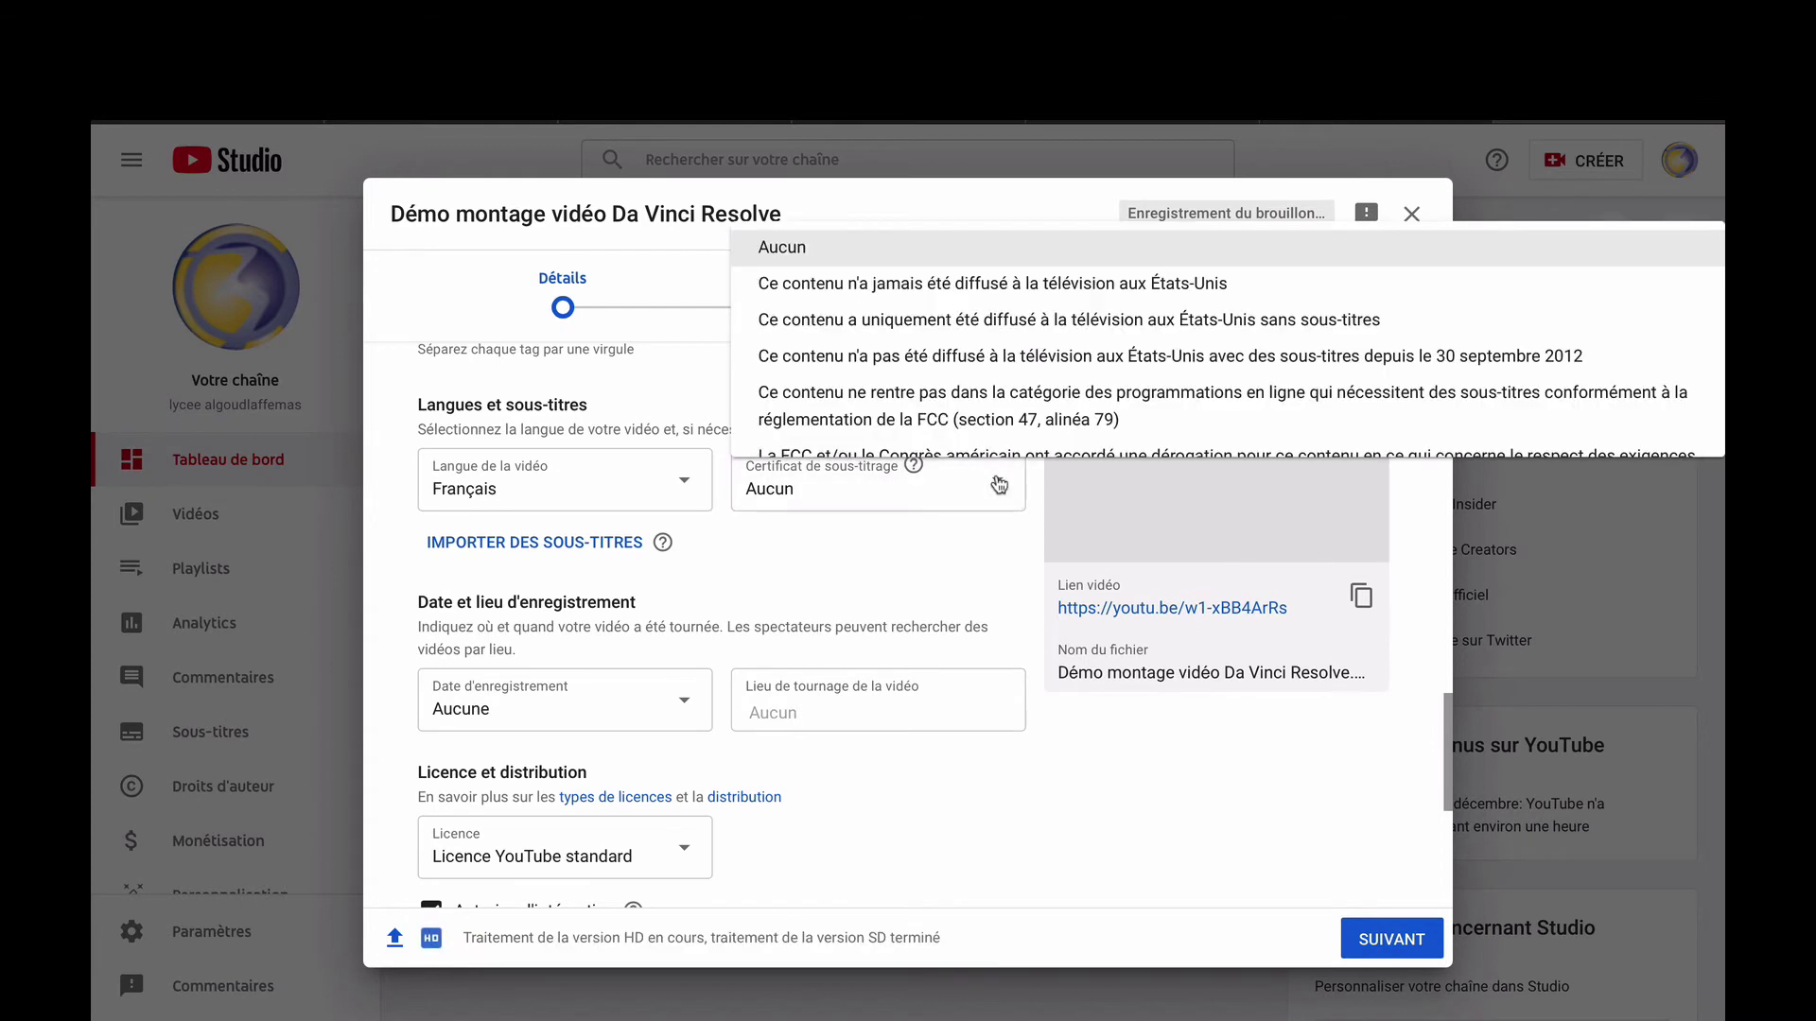
click(958, 579)
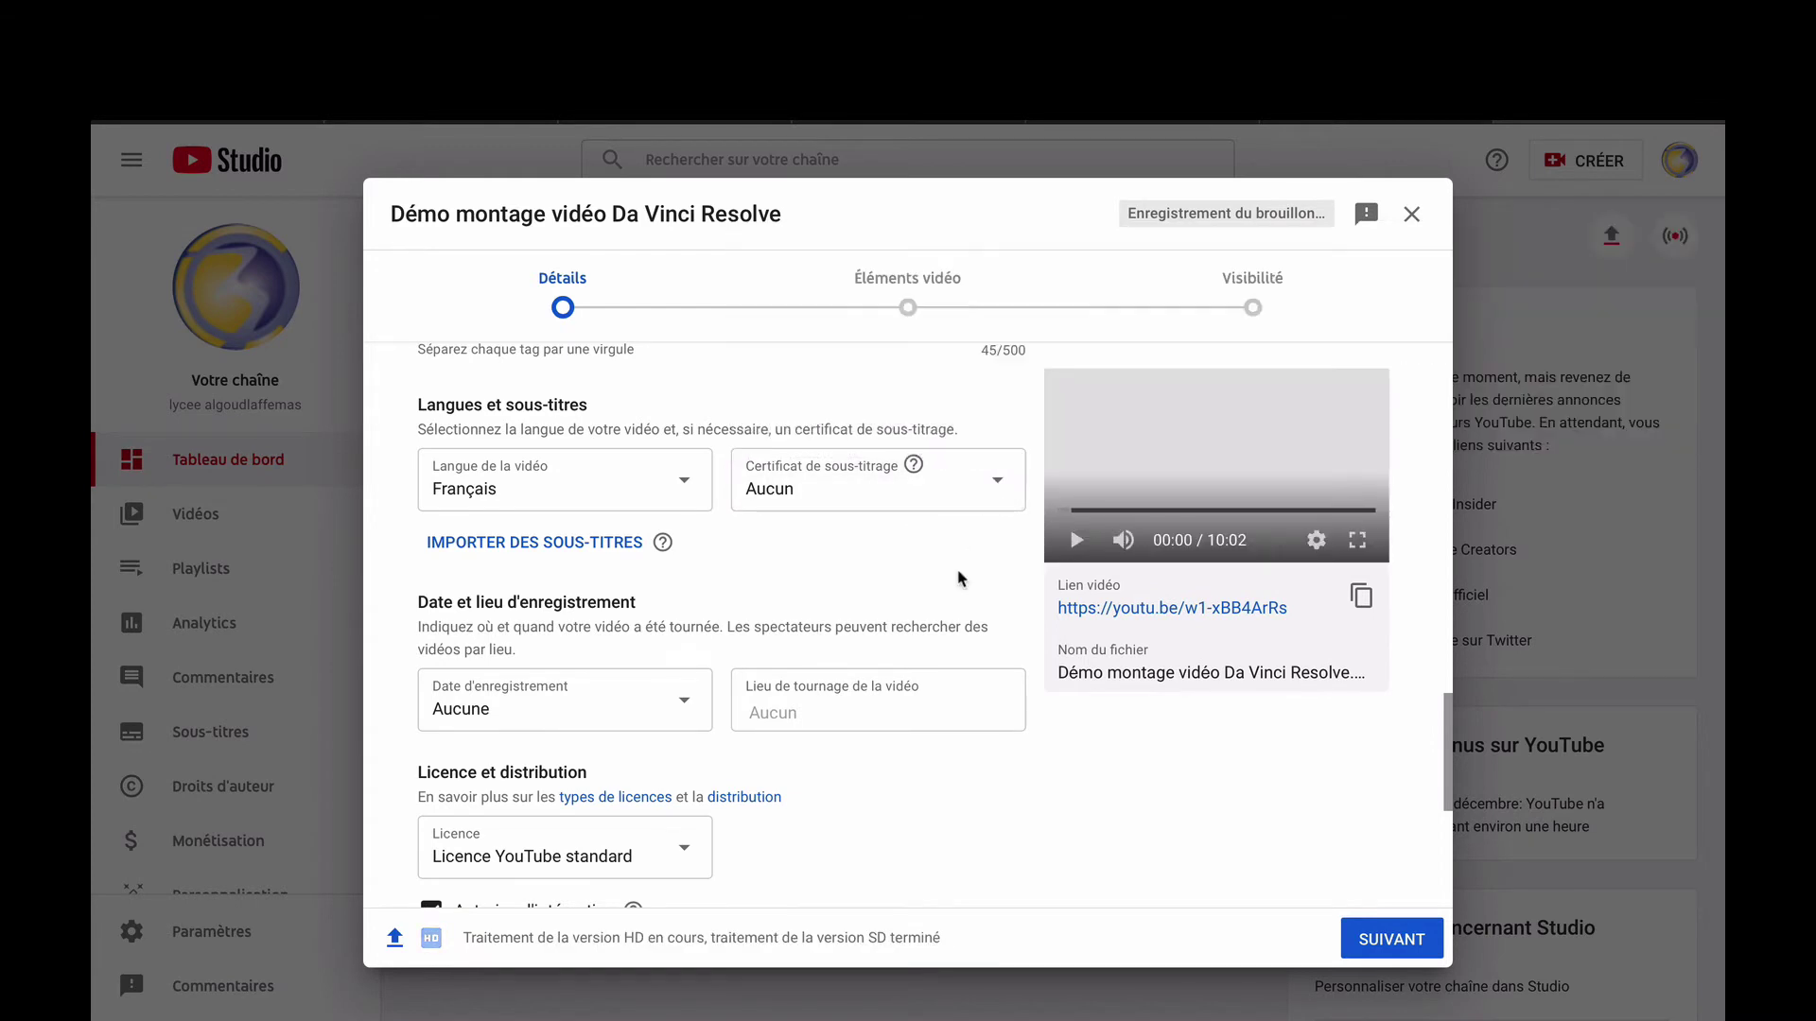
Set the recording date to 14 déc. 2020 and try to enter Valence as the filming location.
scroll(882, 582, down, 1)
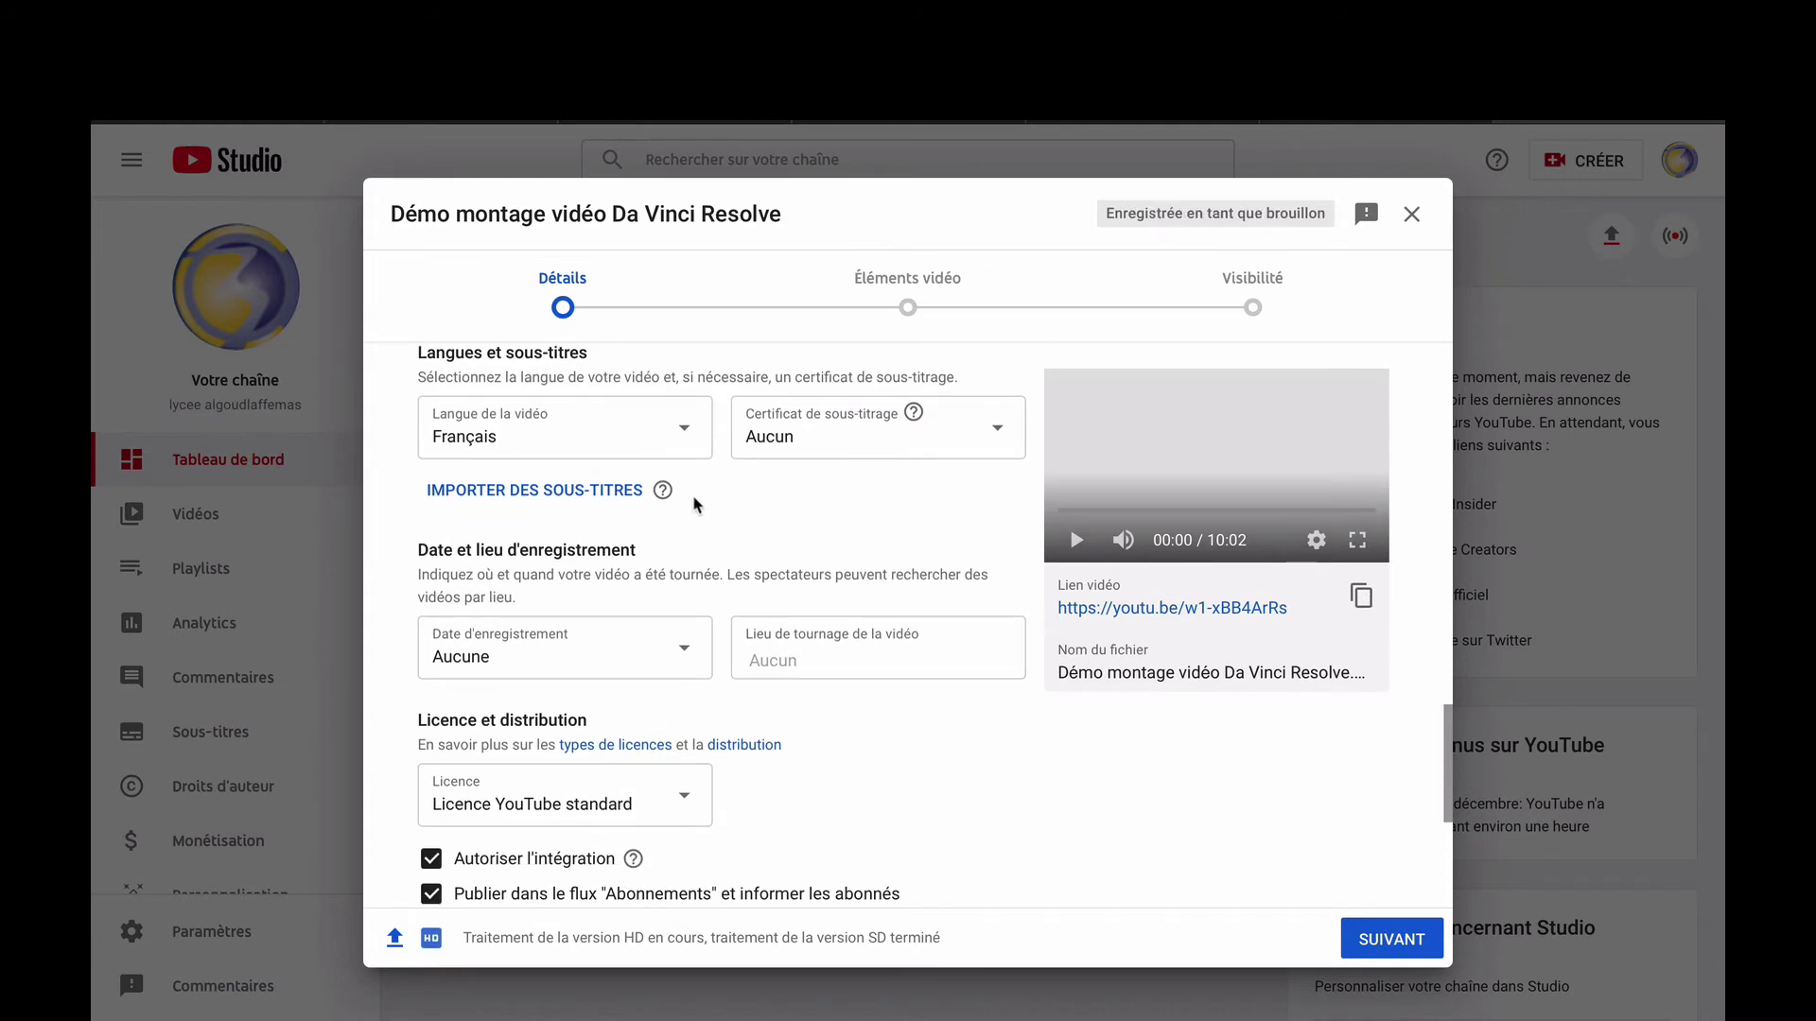
scroll(696, 505, down, 1)
click(682, 599)
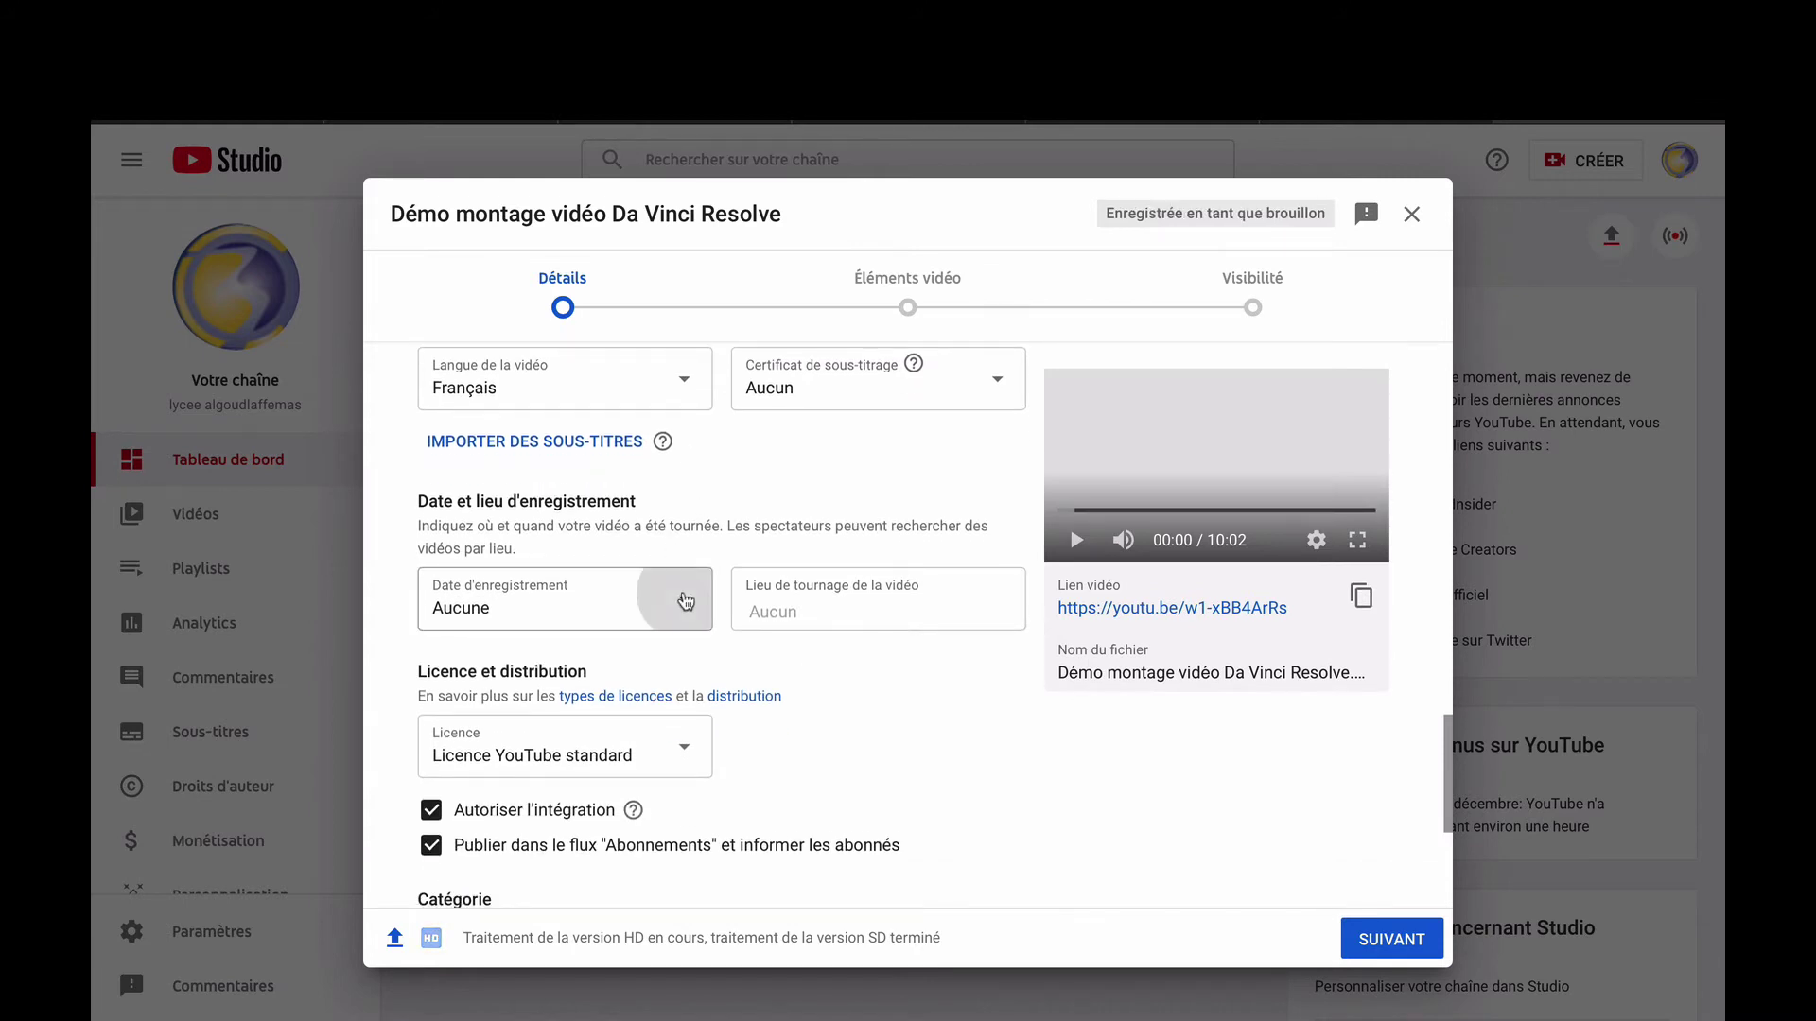
click(446, 474)
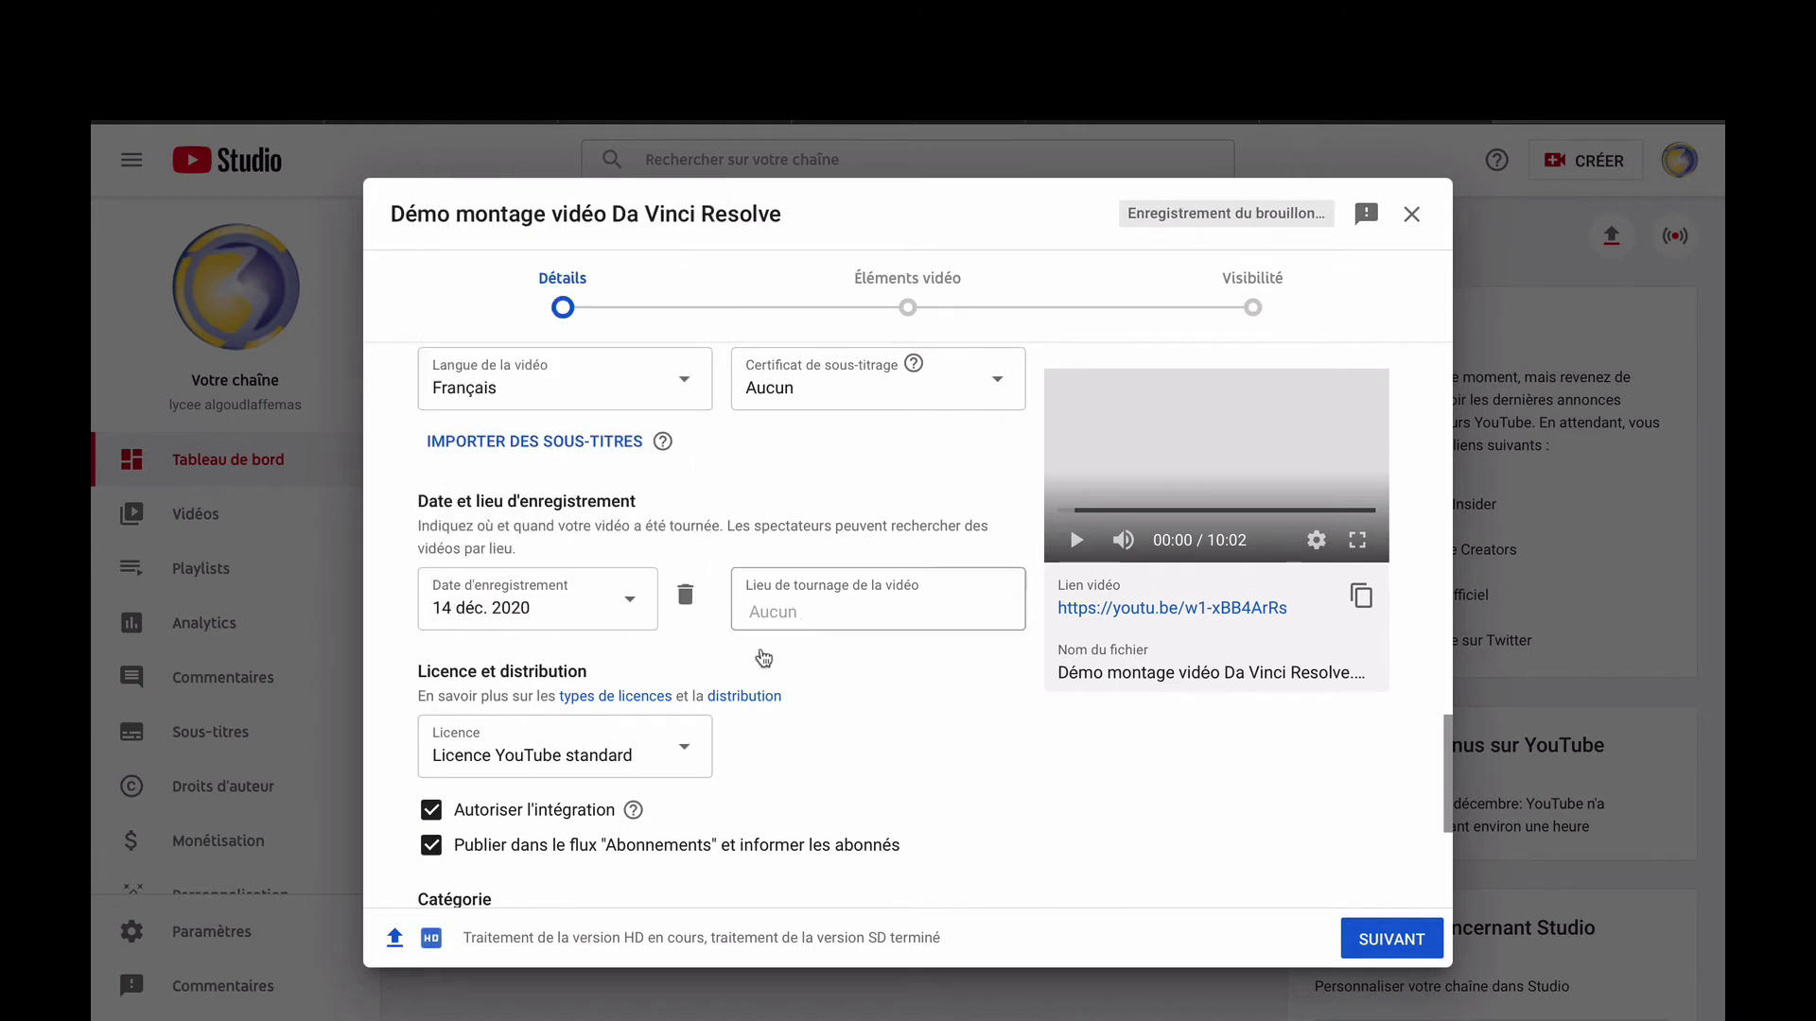
click(811, 600)
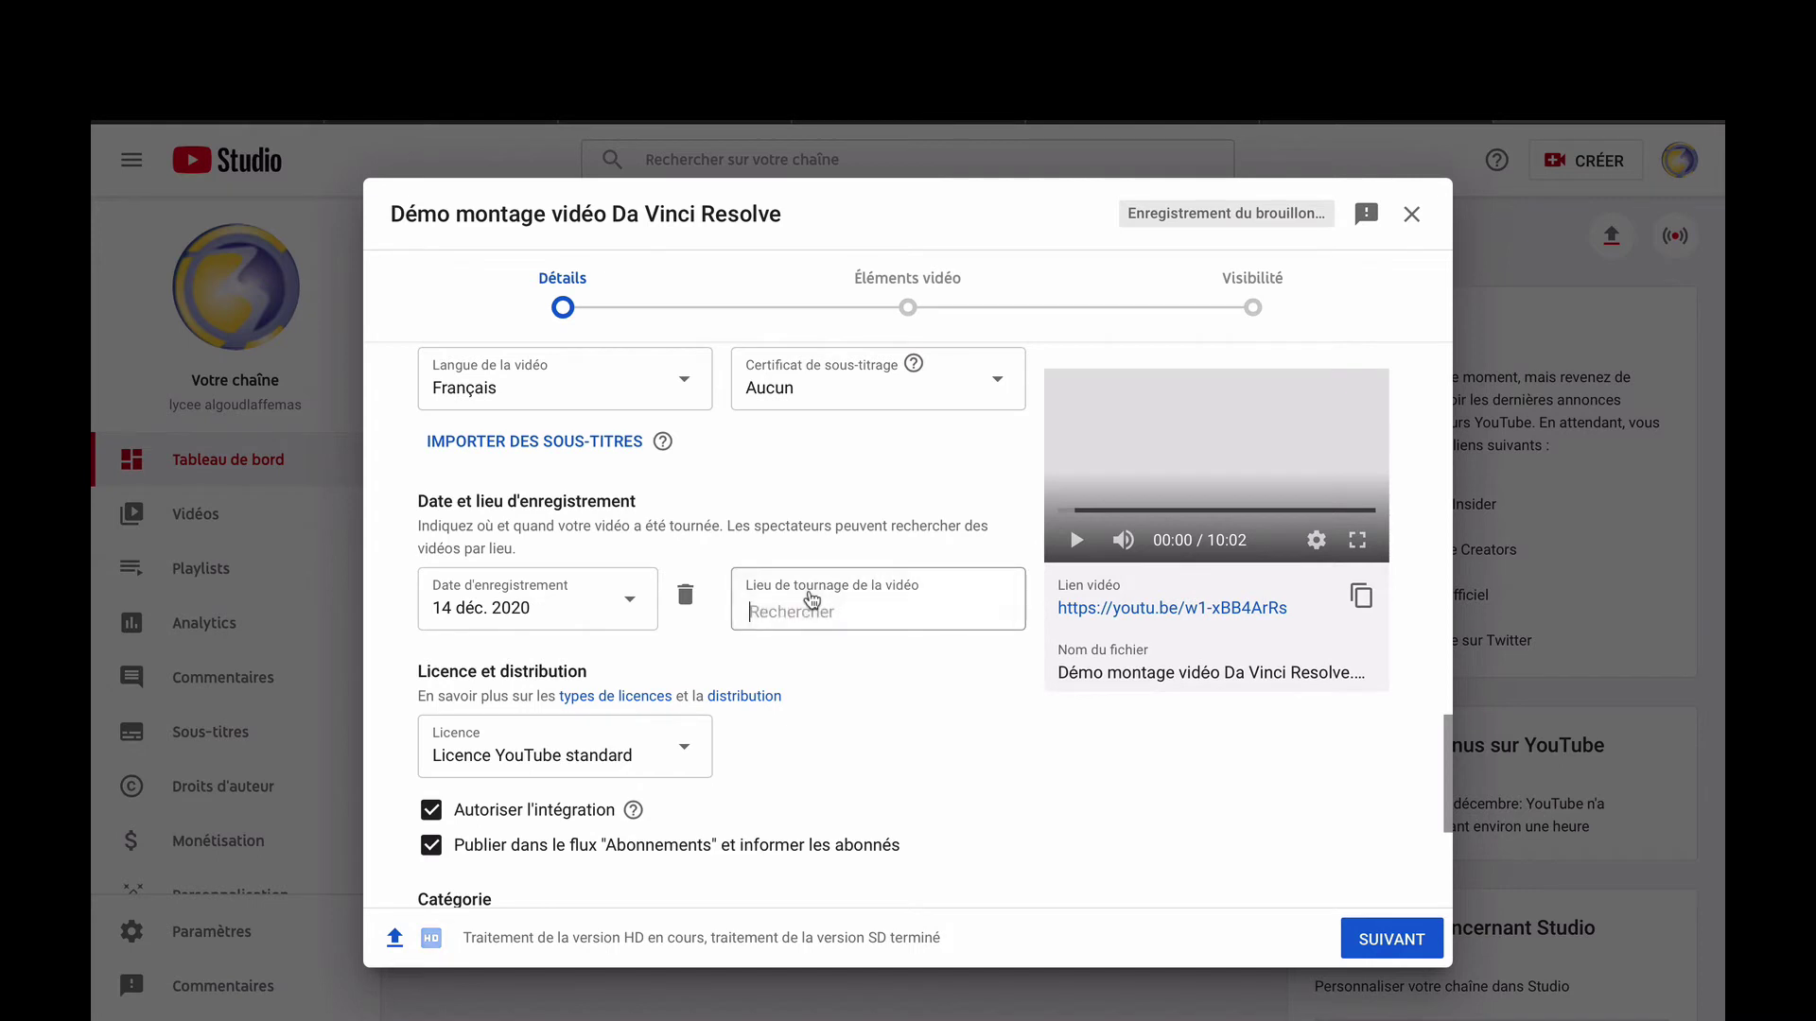
text(Valence)
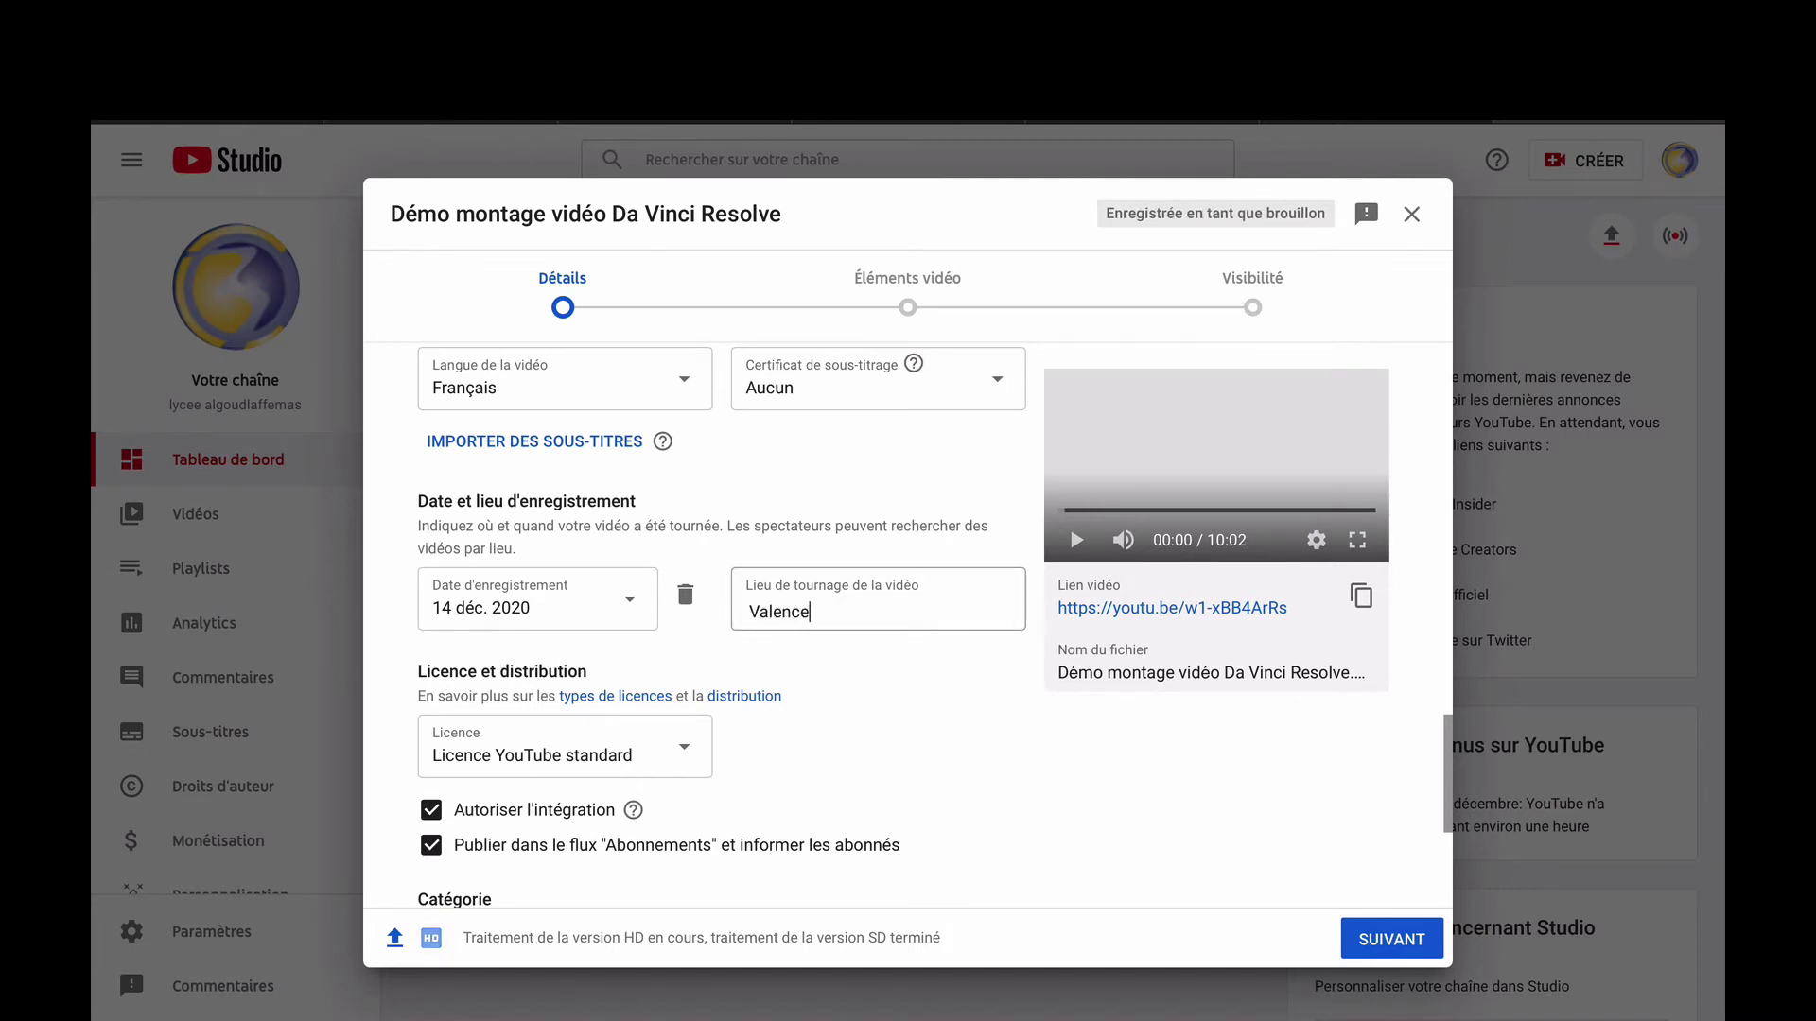
click(795, 690)
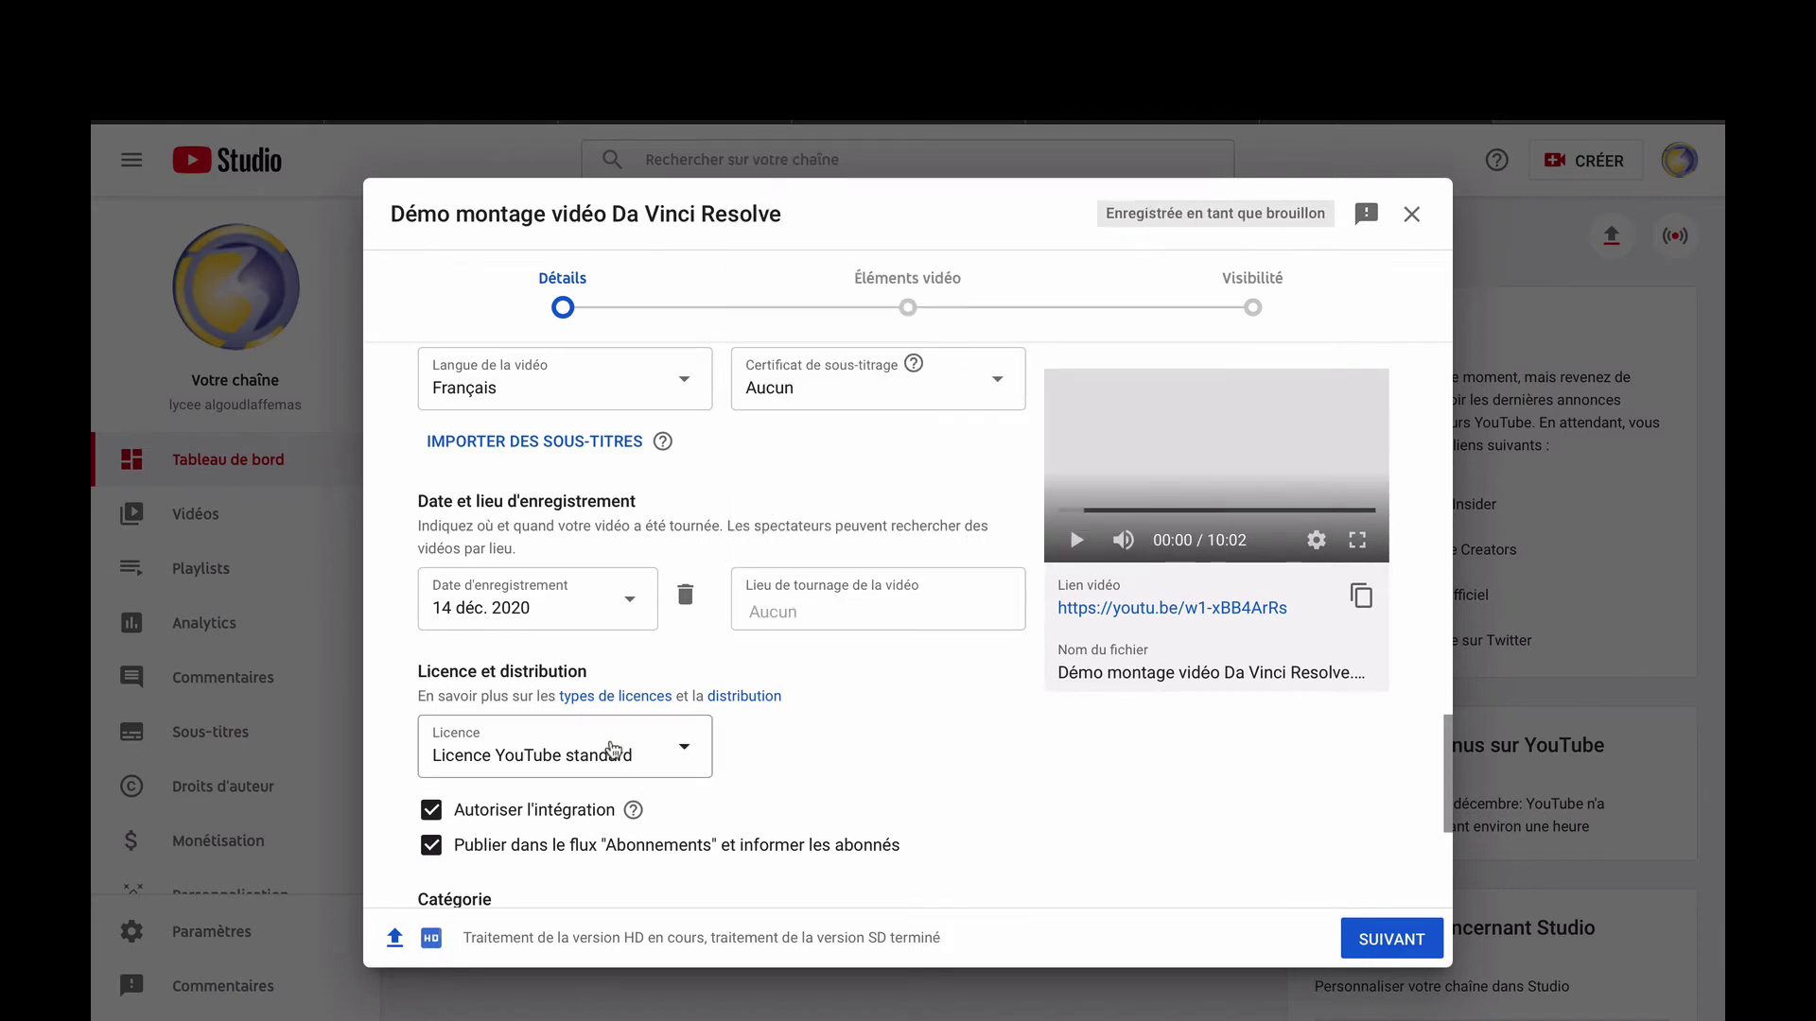
Set the video's category to Éducation.
scroll(792, 757, down, 3)
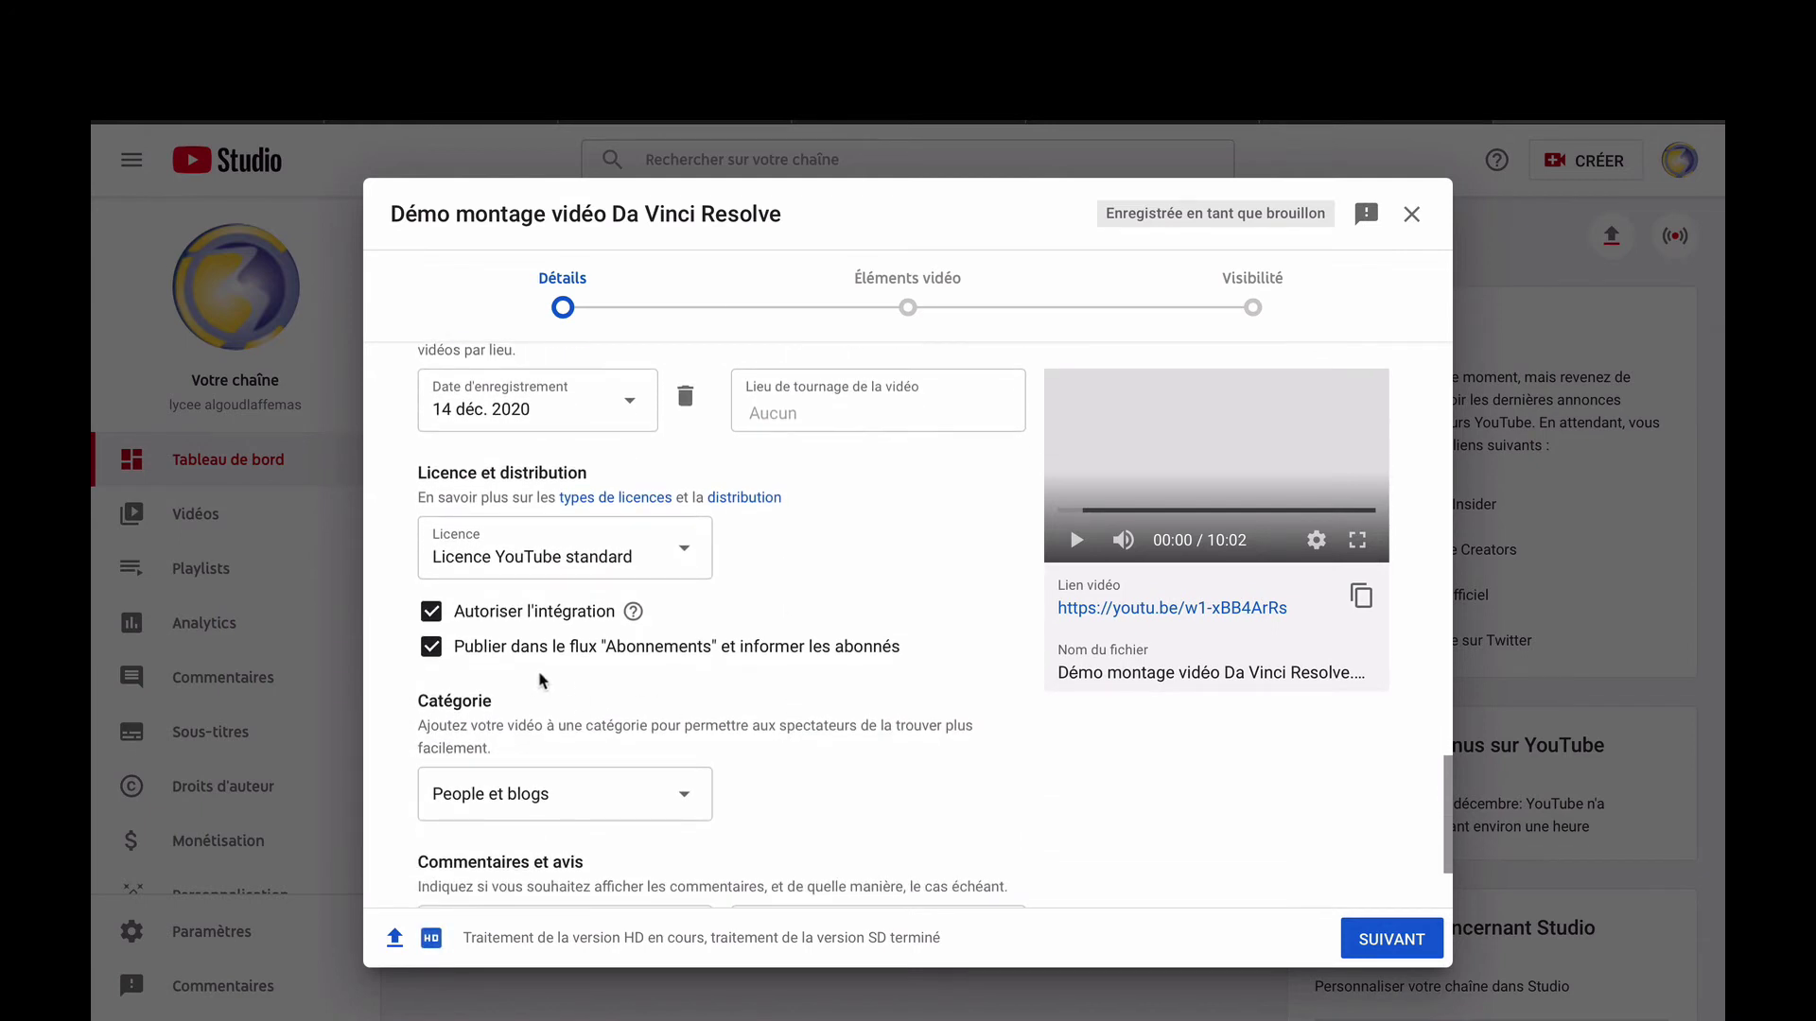
scroll(775, 679, down, 2)
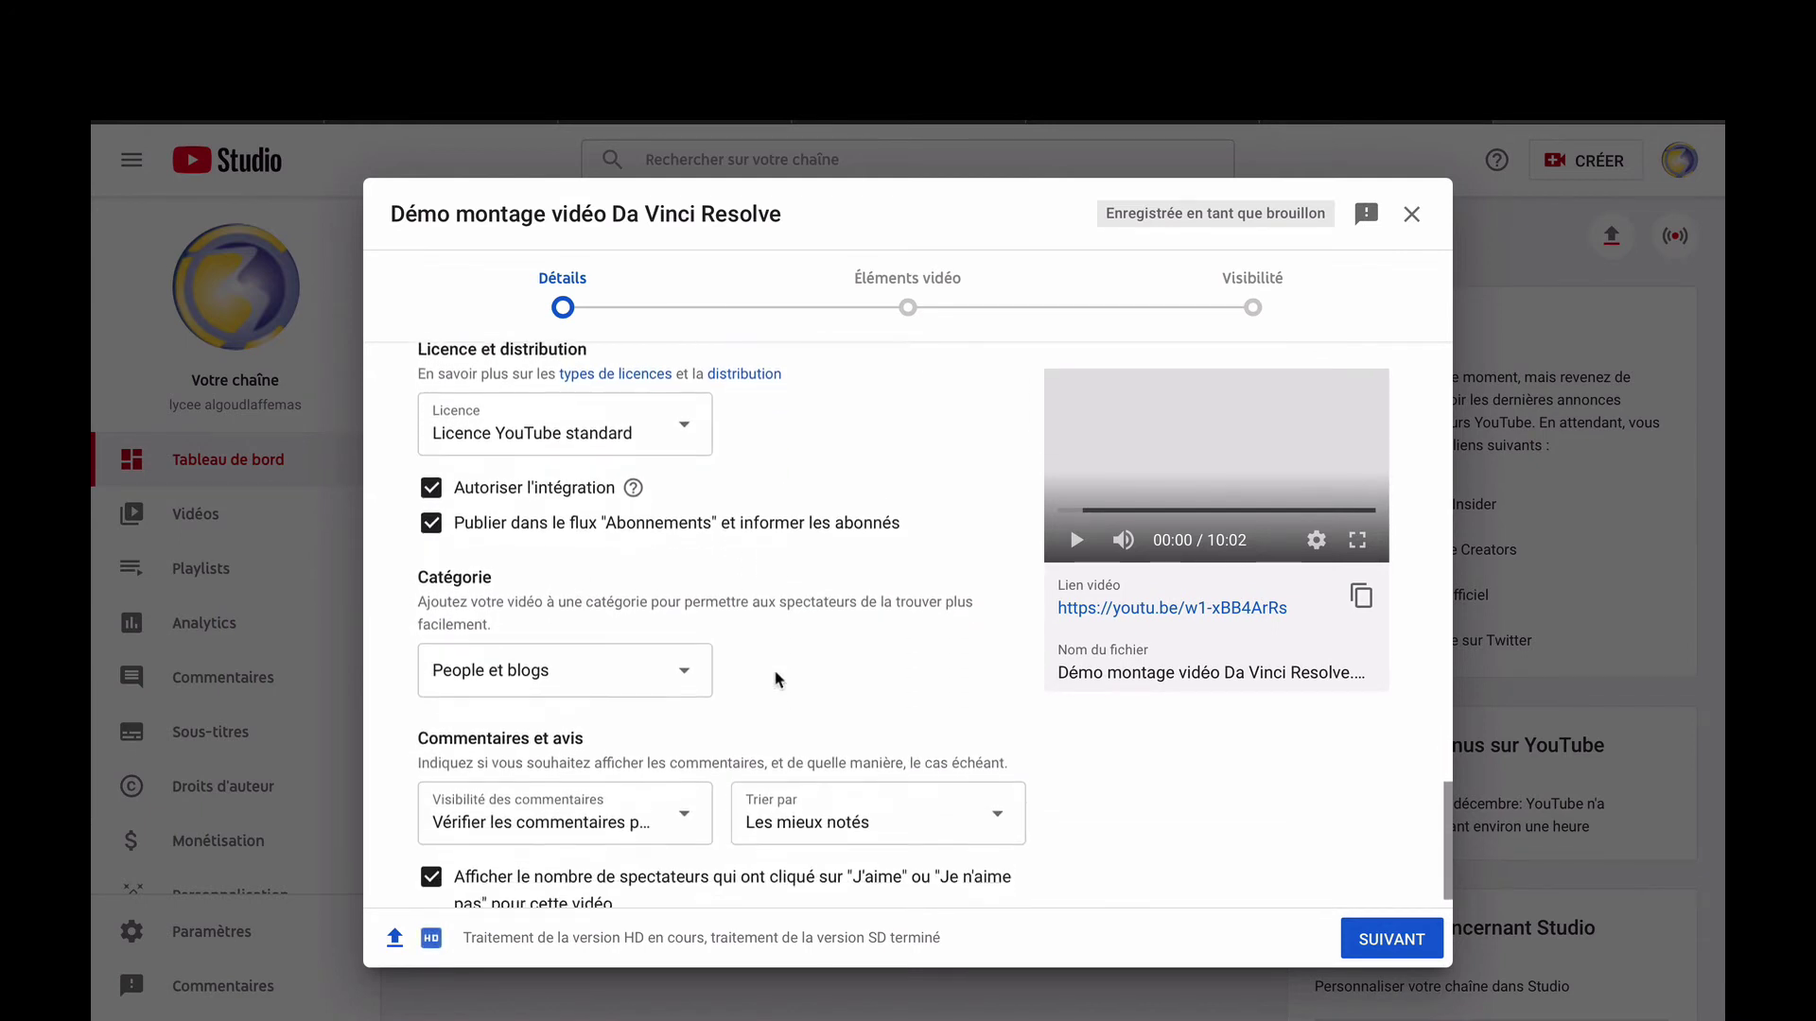
click(683, 652)
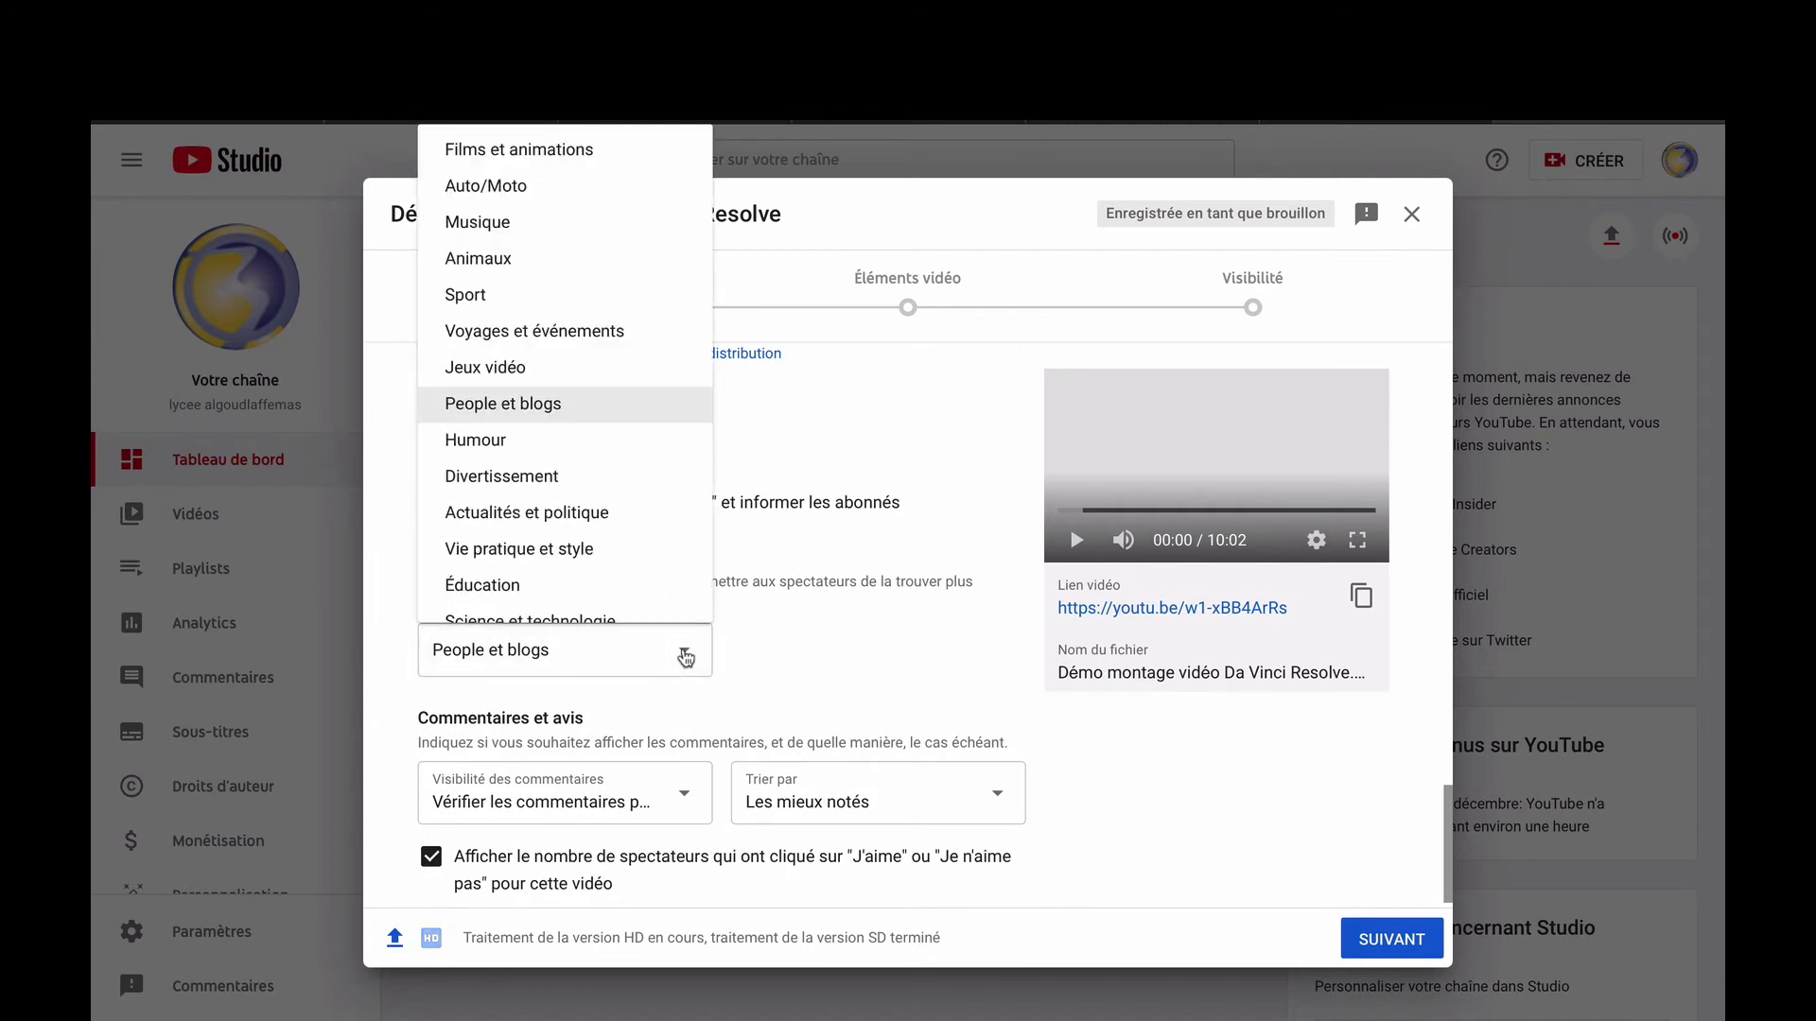
click(583, 583)
Select the comment visibility option that checks potentially inappropriate comments before publication, and keep the display of likes and dislikes enabled.
scroll(799, 647, down, 1)
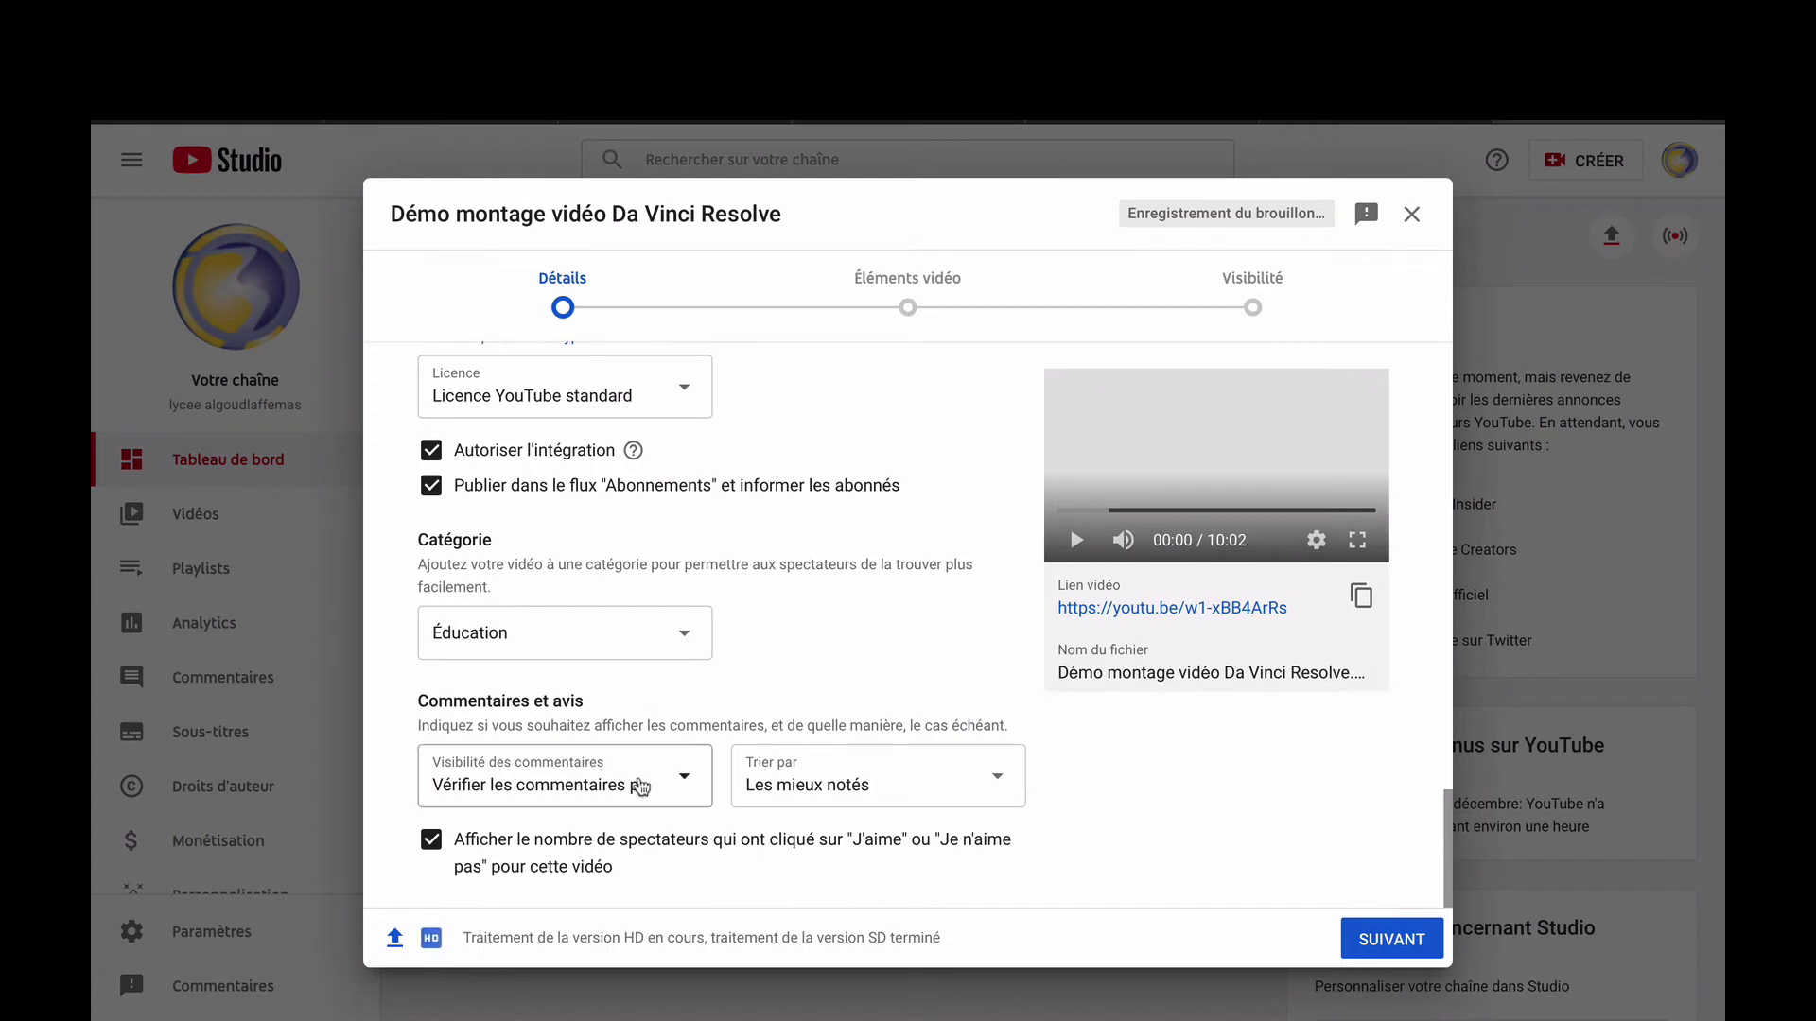
click(689, 785)
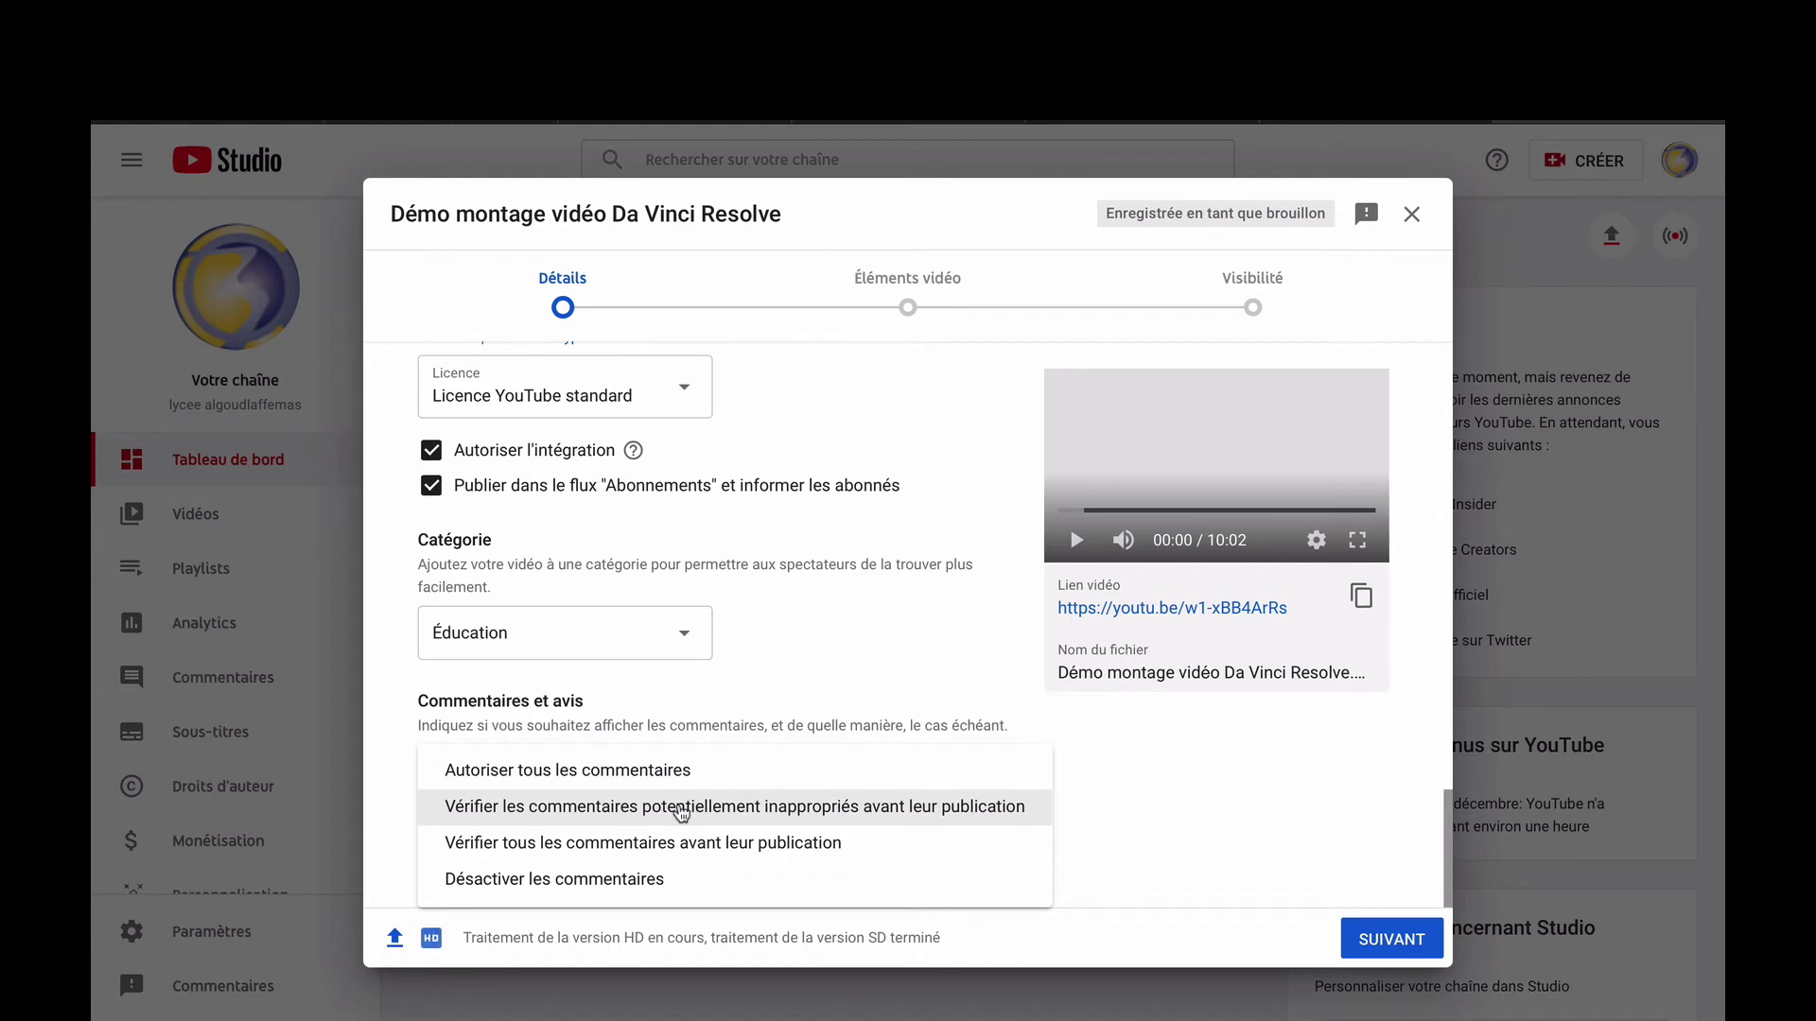
click(681, 809)
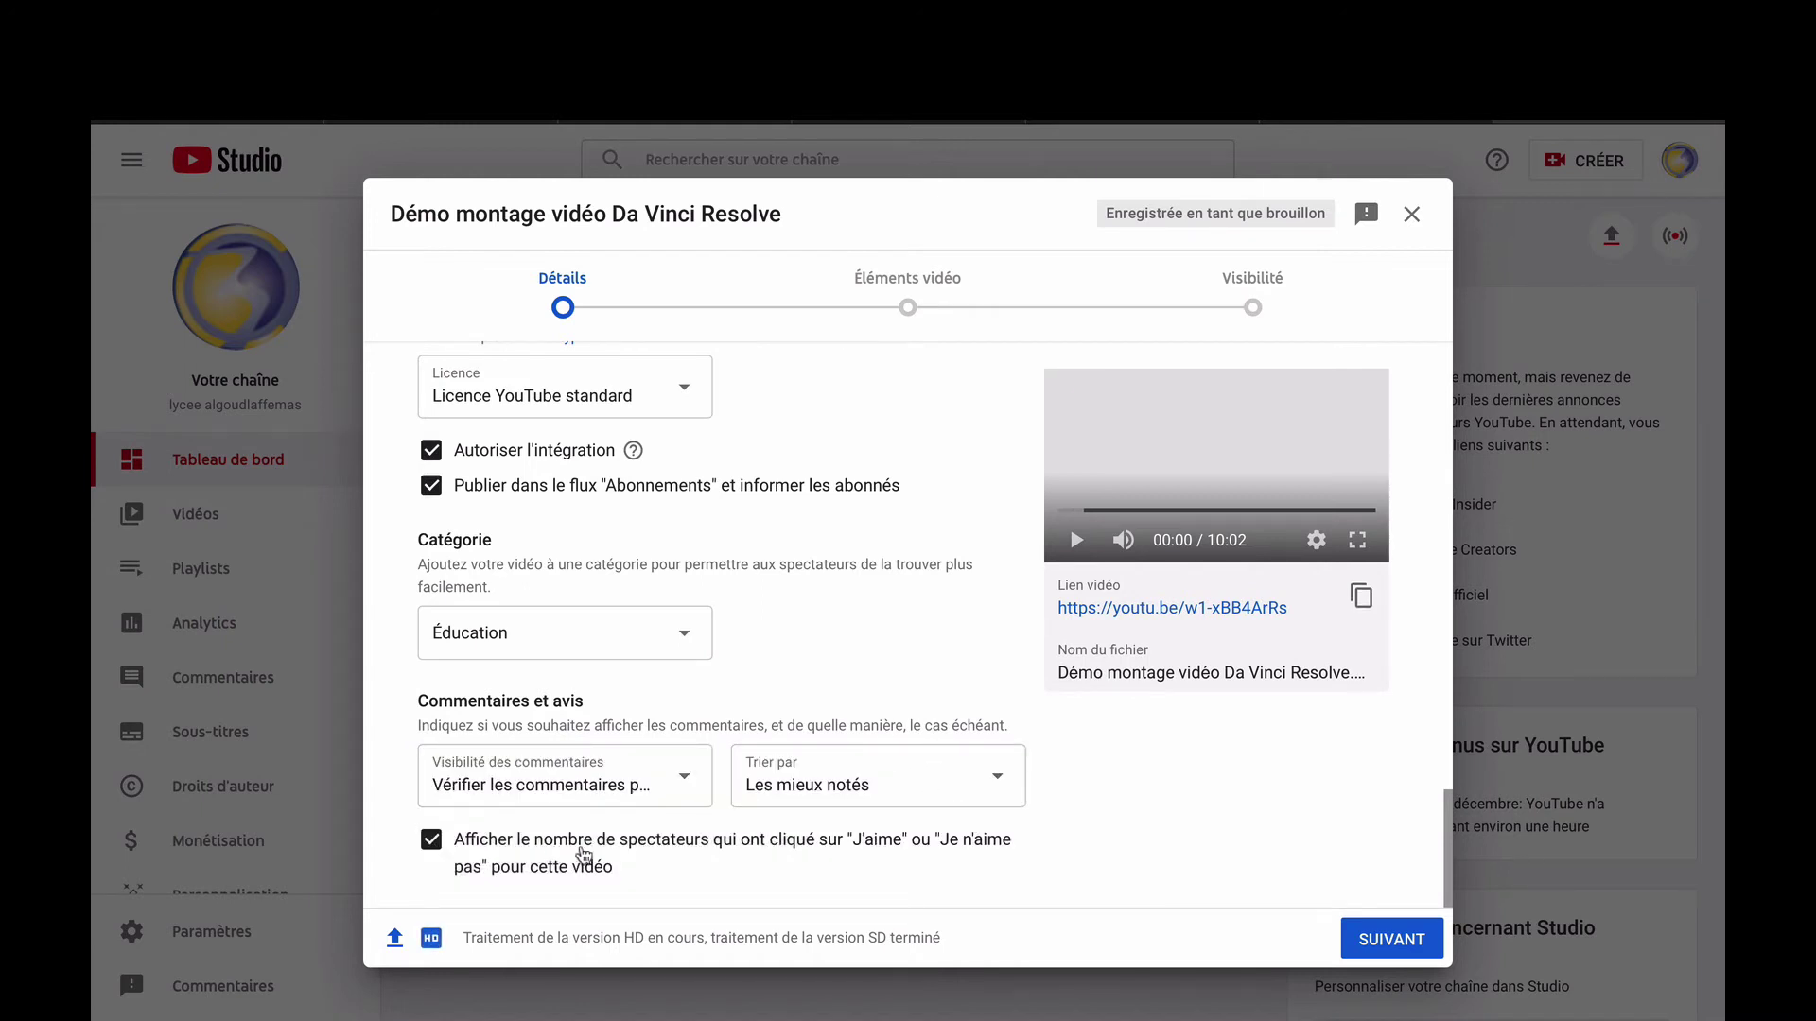
double_click(445, 842)
Review the entered video details and proceed to the visibility settings without adding an end screen or cards.
scroll(628, 852, up, 3)
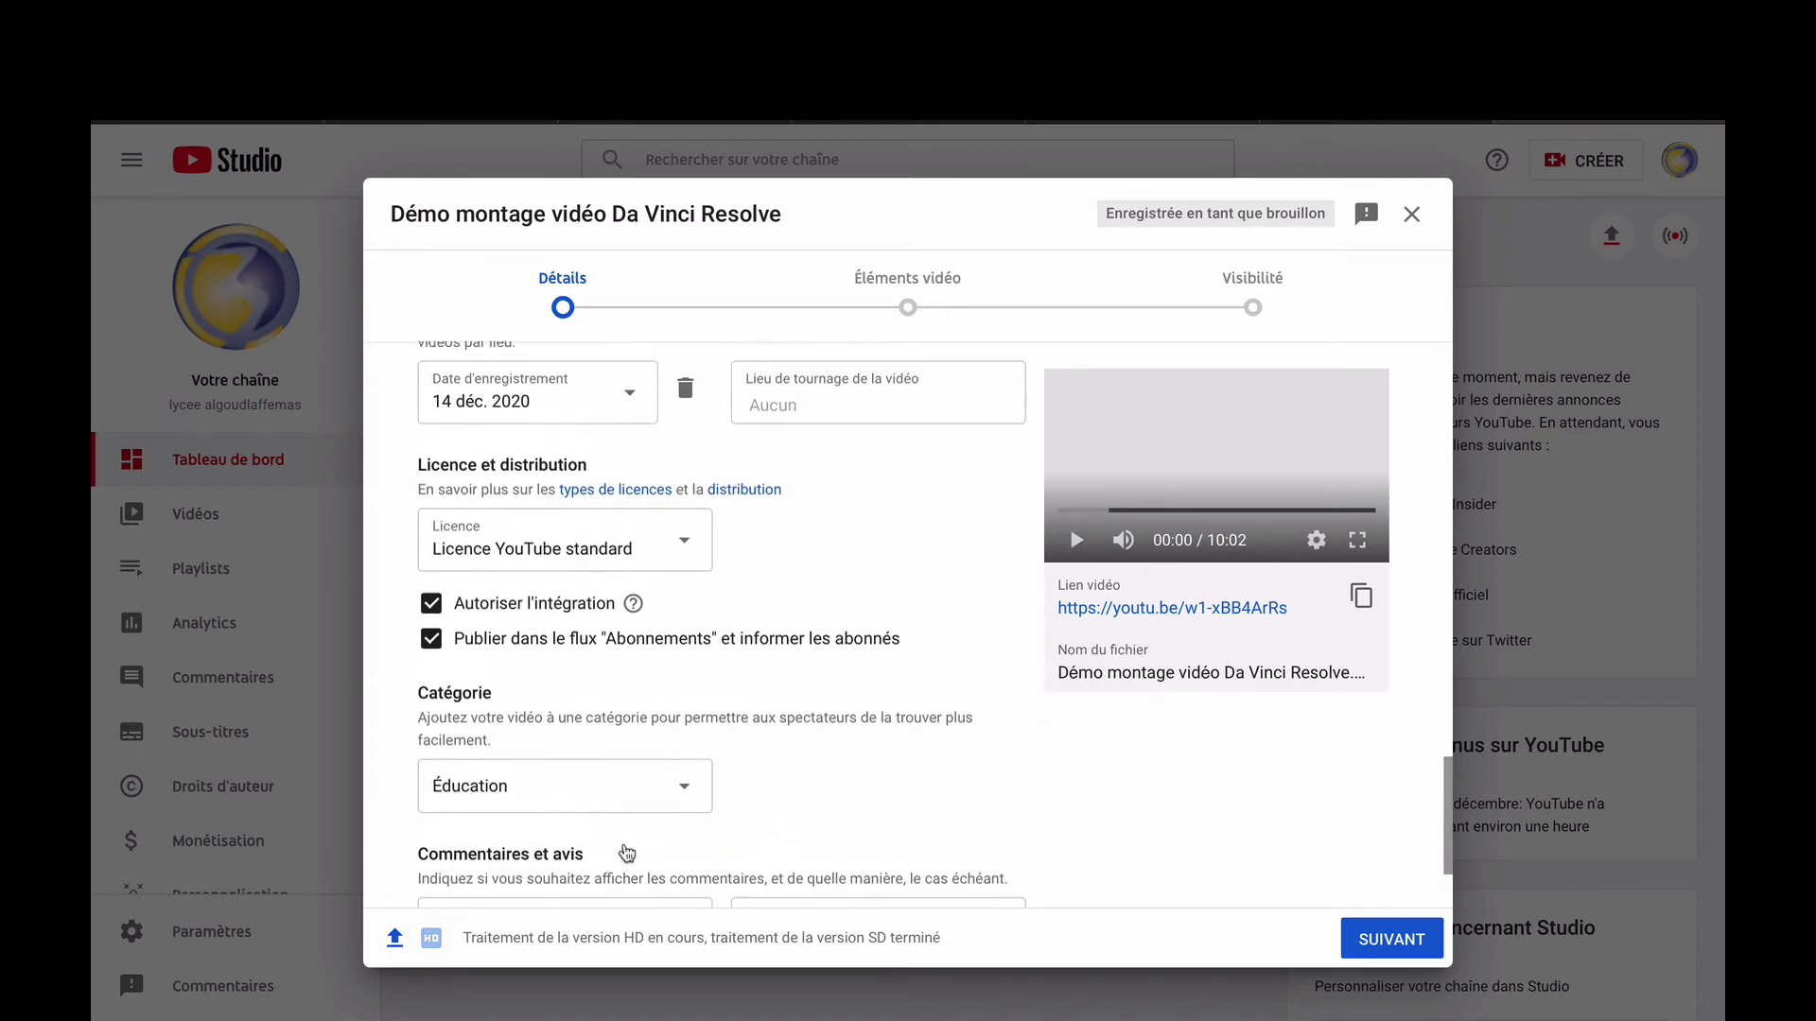
scroll(627, 853, down, 2)
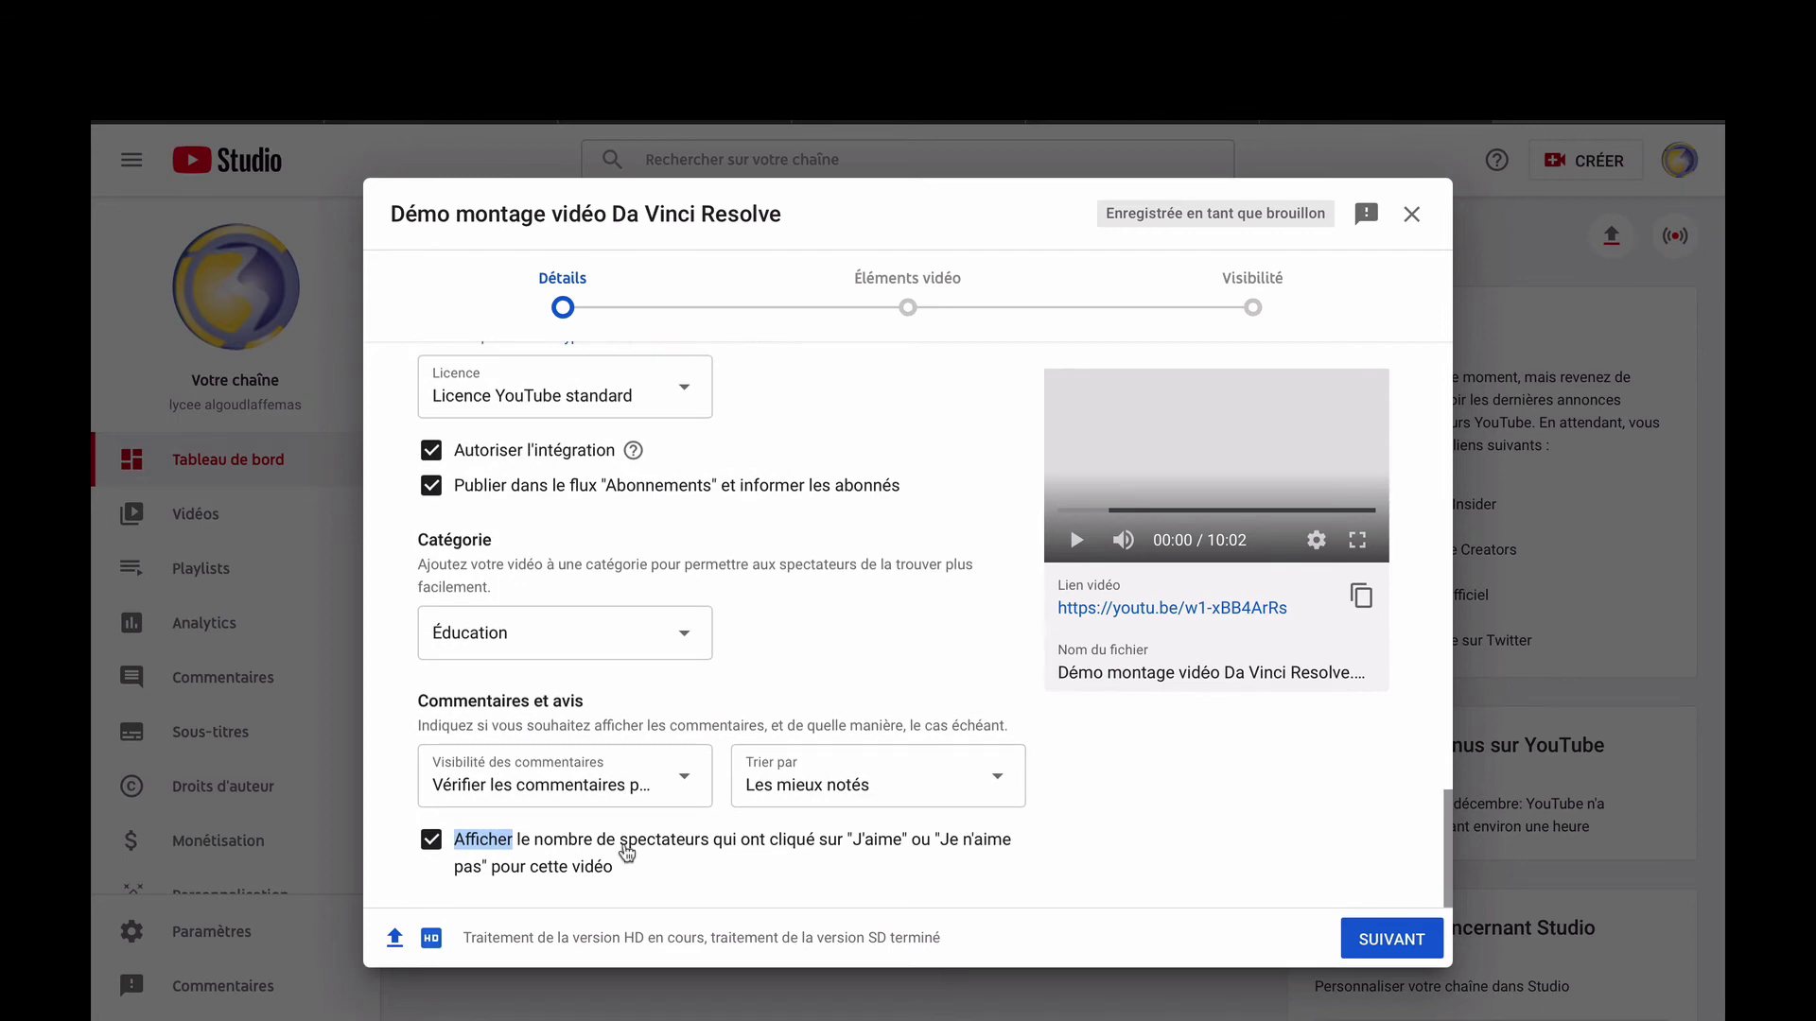
scroll(627, 853, up, 15)
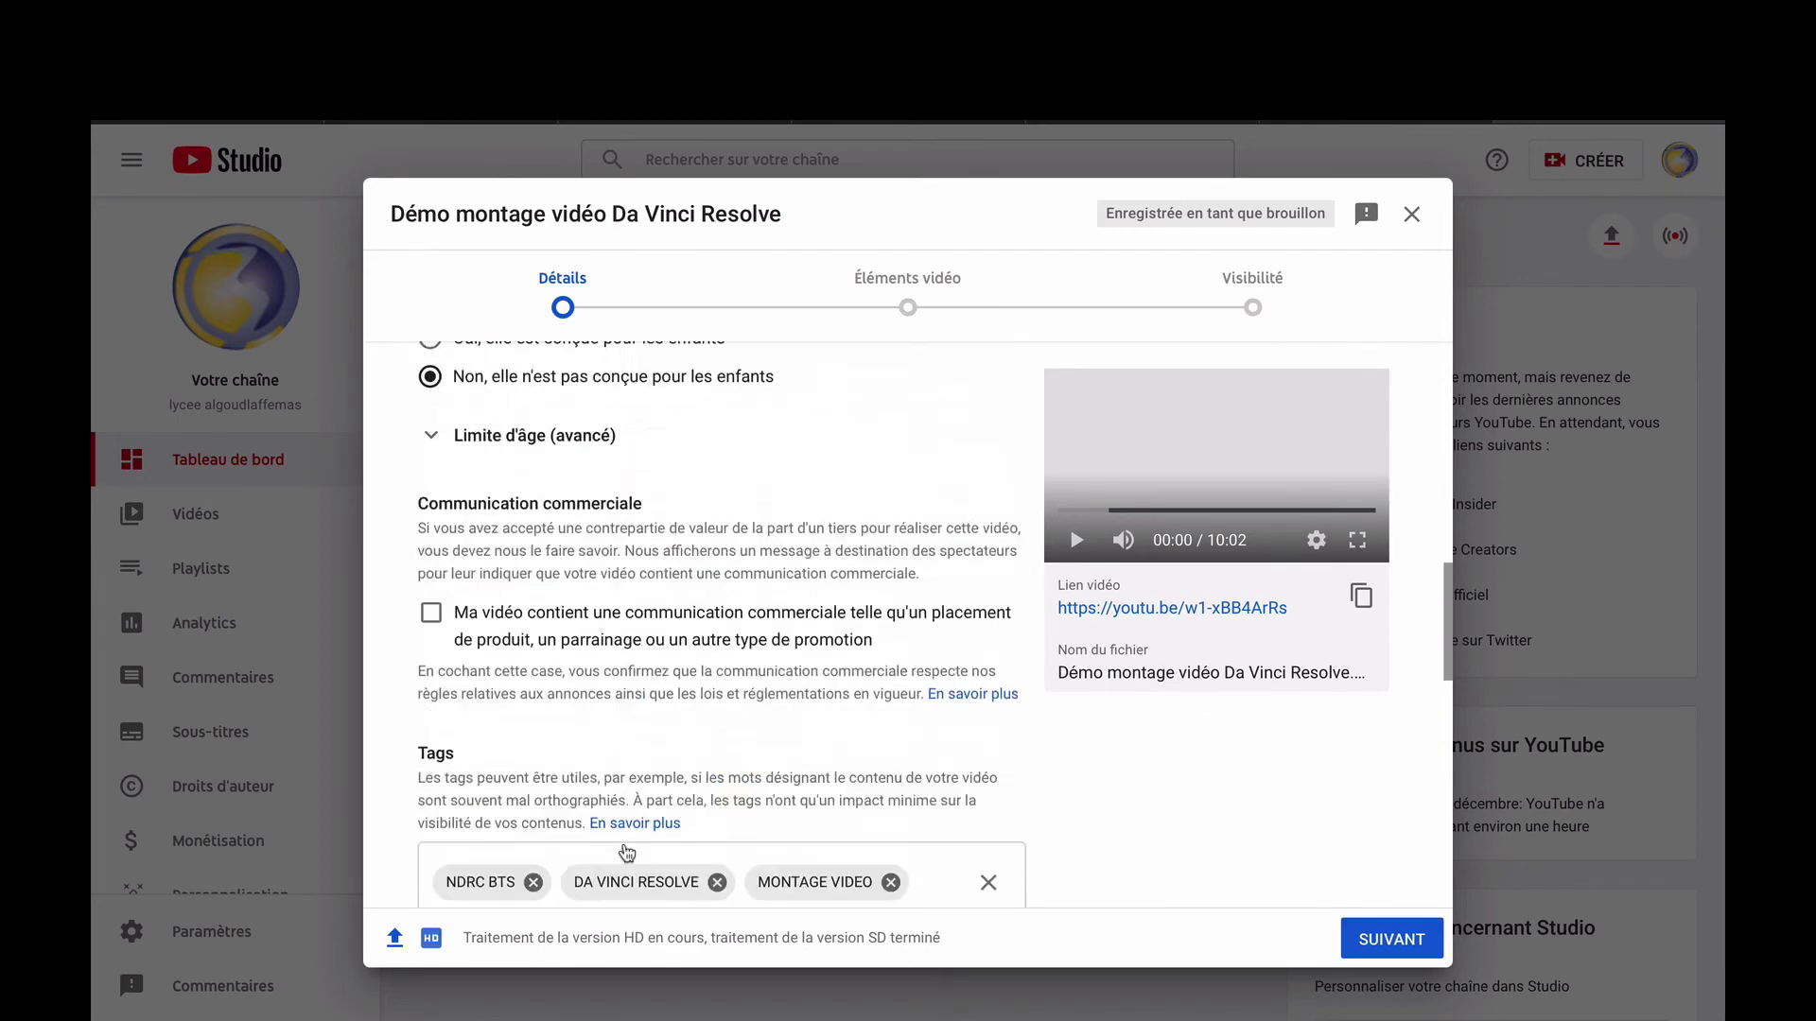
scroll(629, 842, up, 1)
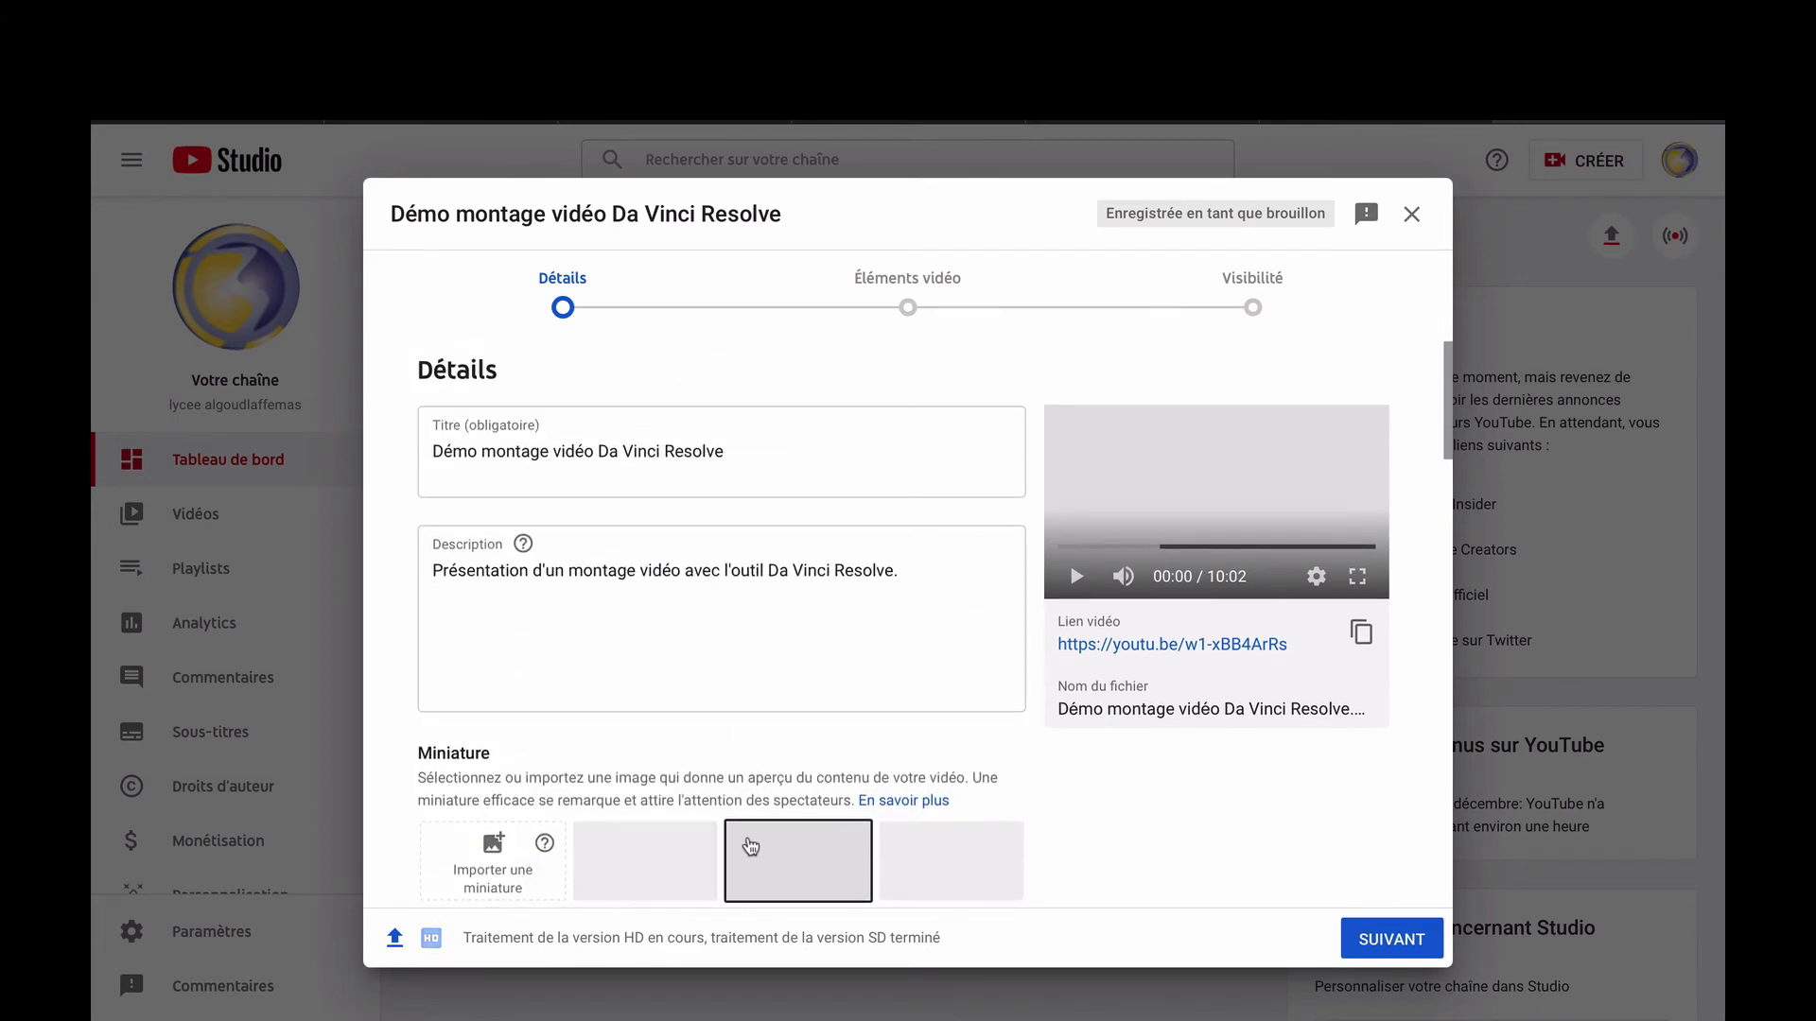
scroll(649, 843, down, 4)
scroll(649, 843, down, 12)
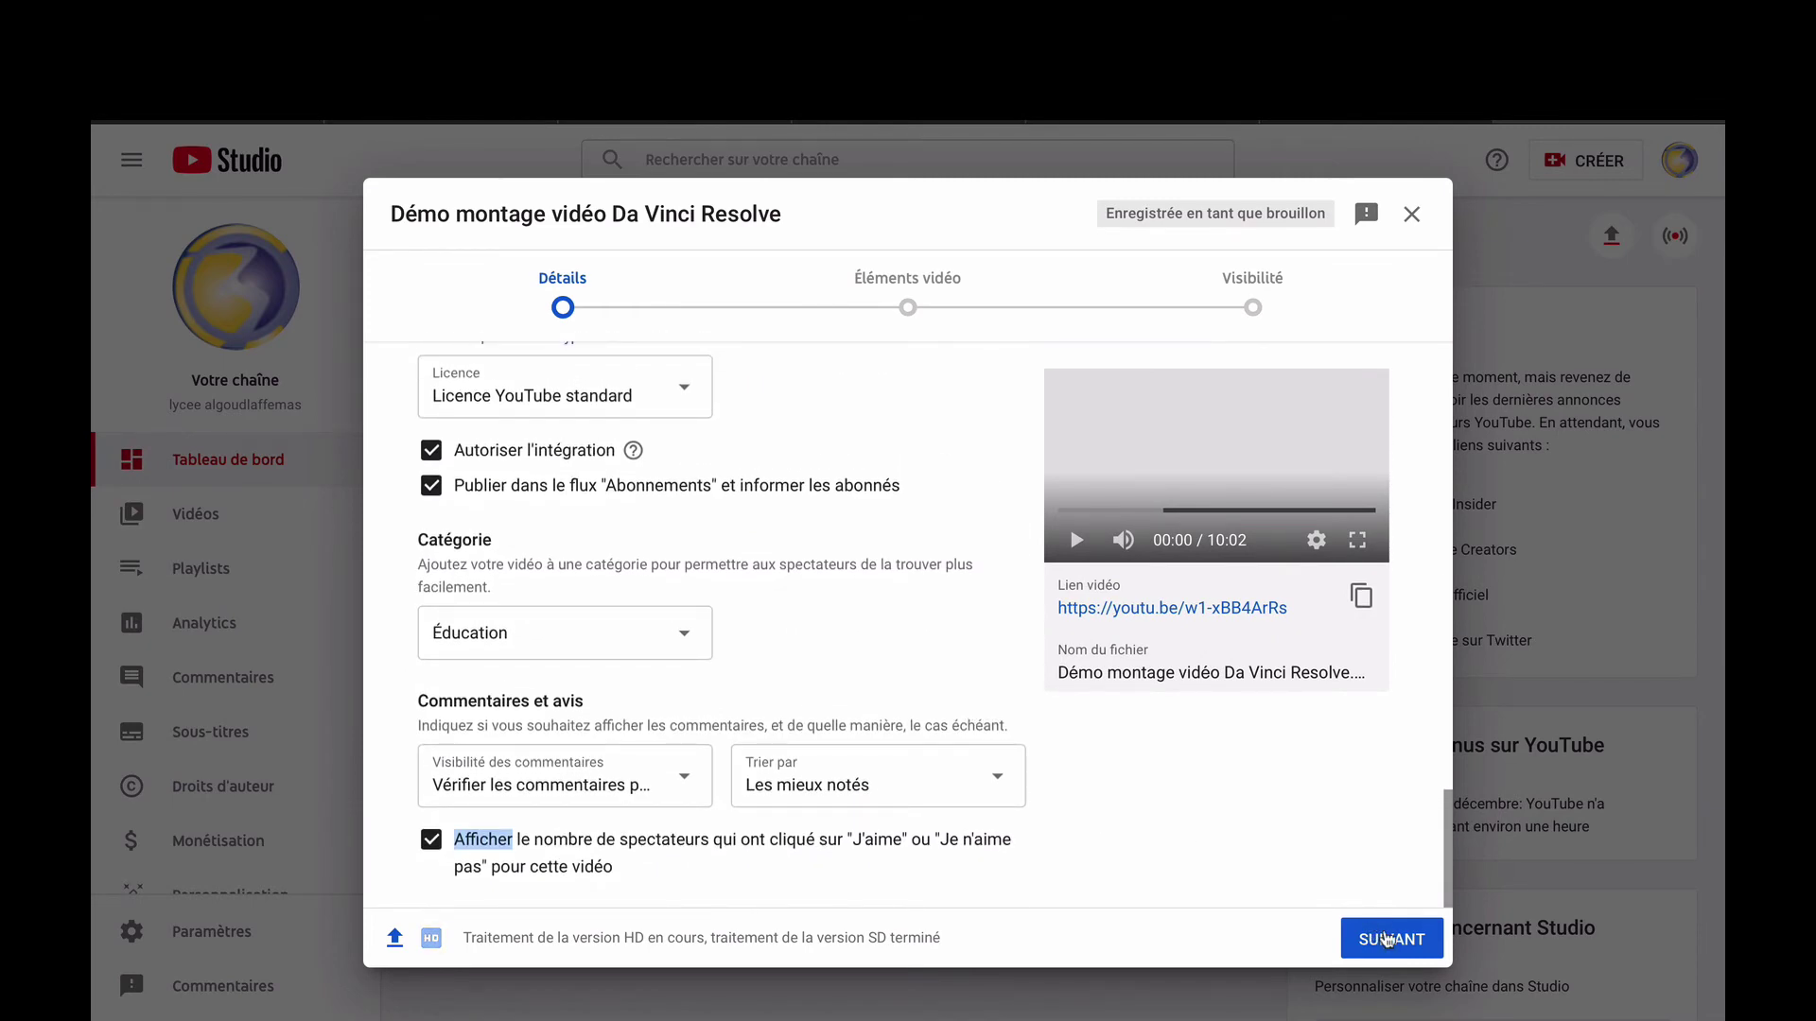
click(1386, 939)
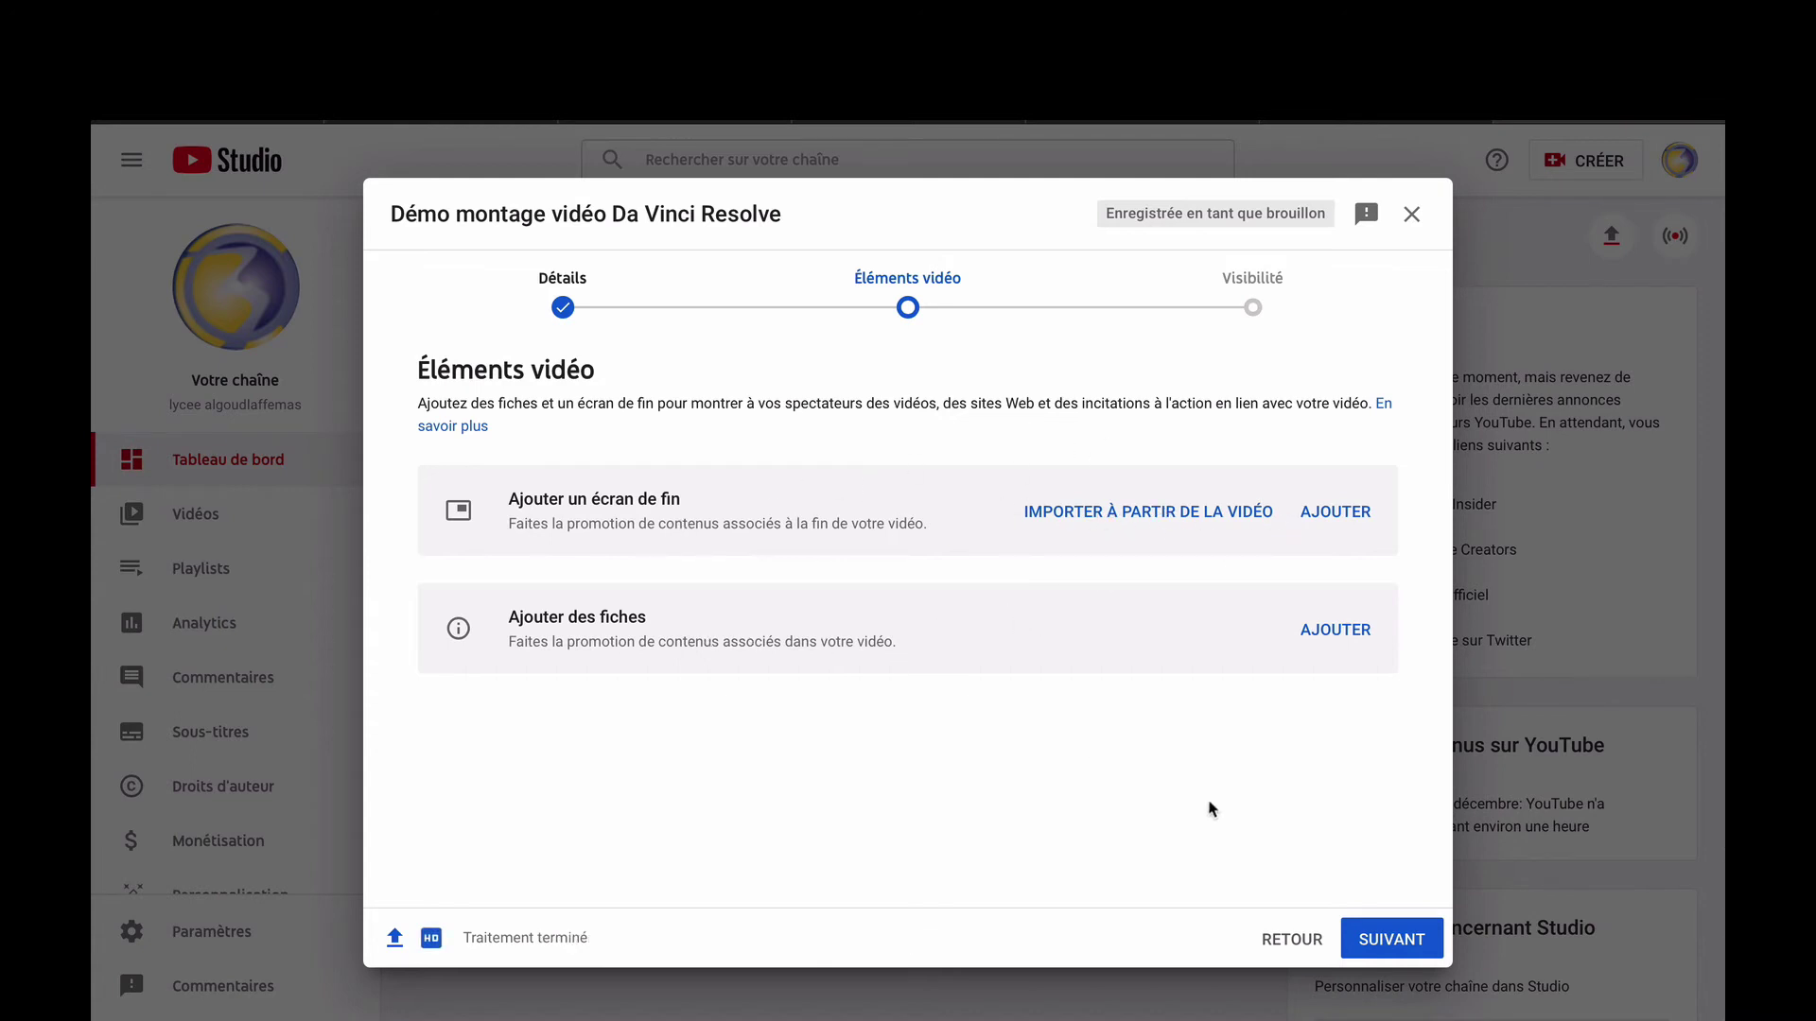
click(1397, 939)
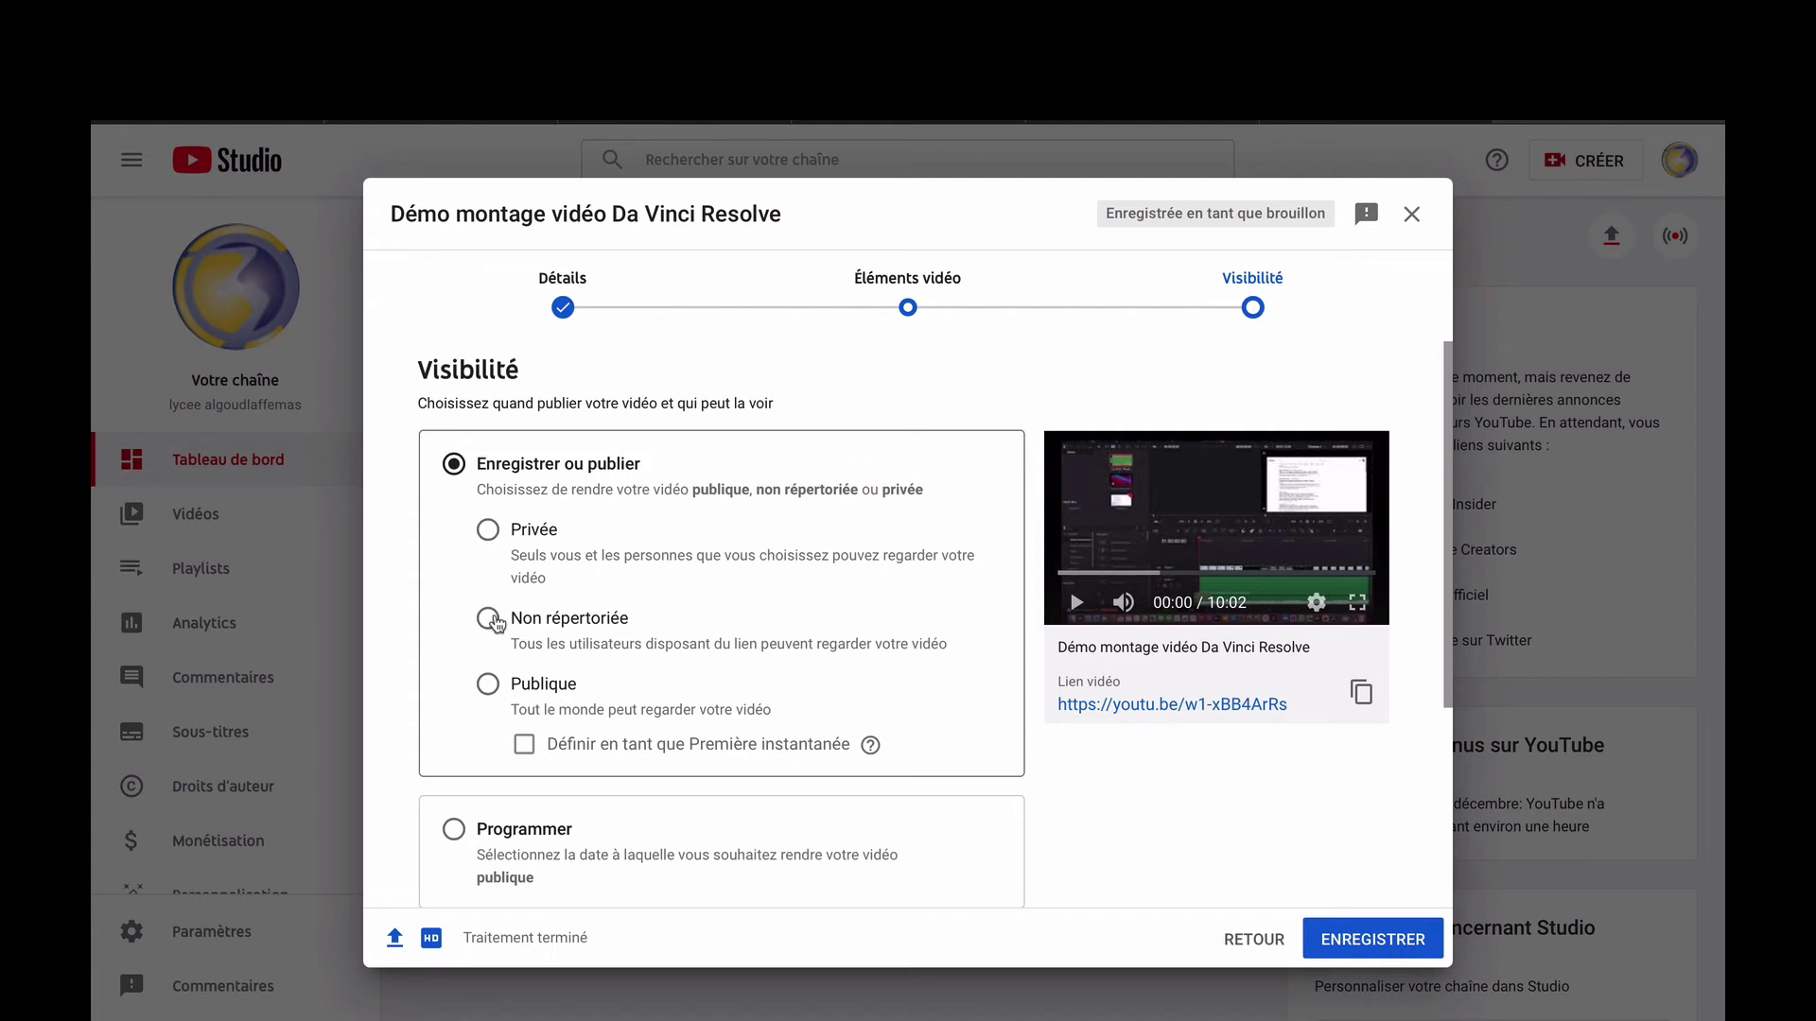
Set the video's visibility to Publique as an instant Première, and review the scheduling option and pre-publication checks.
click(489, 685)
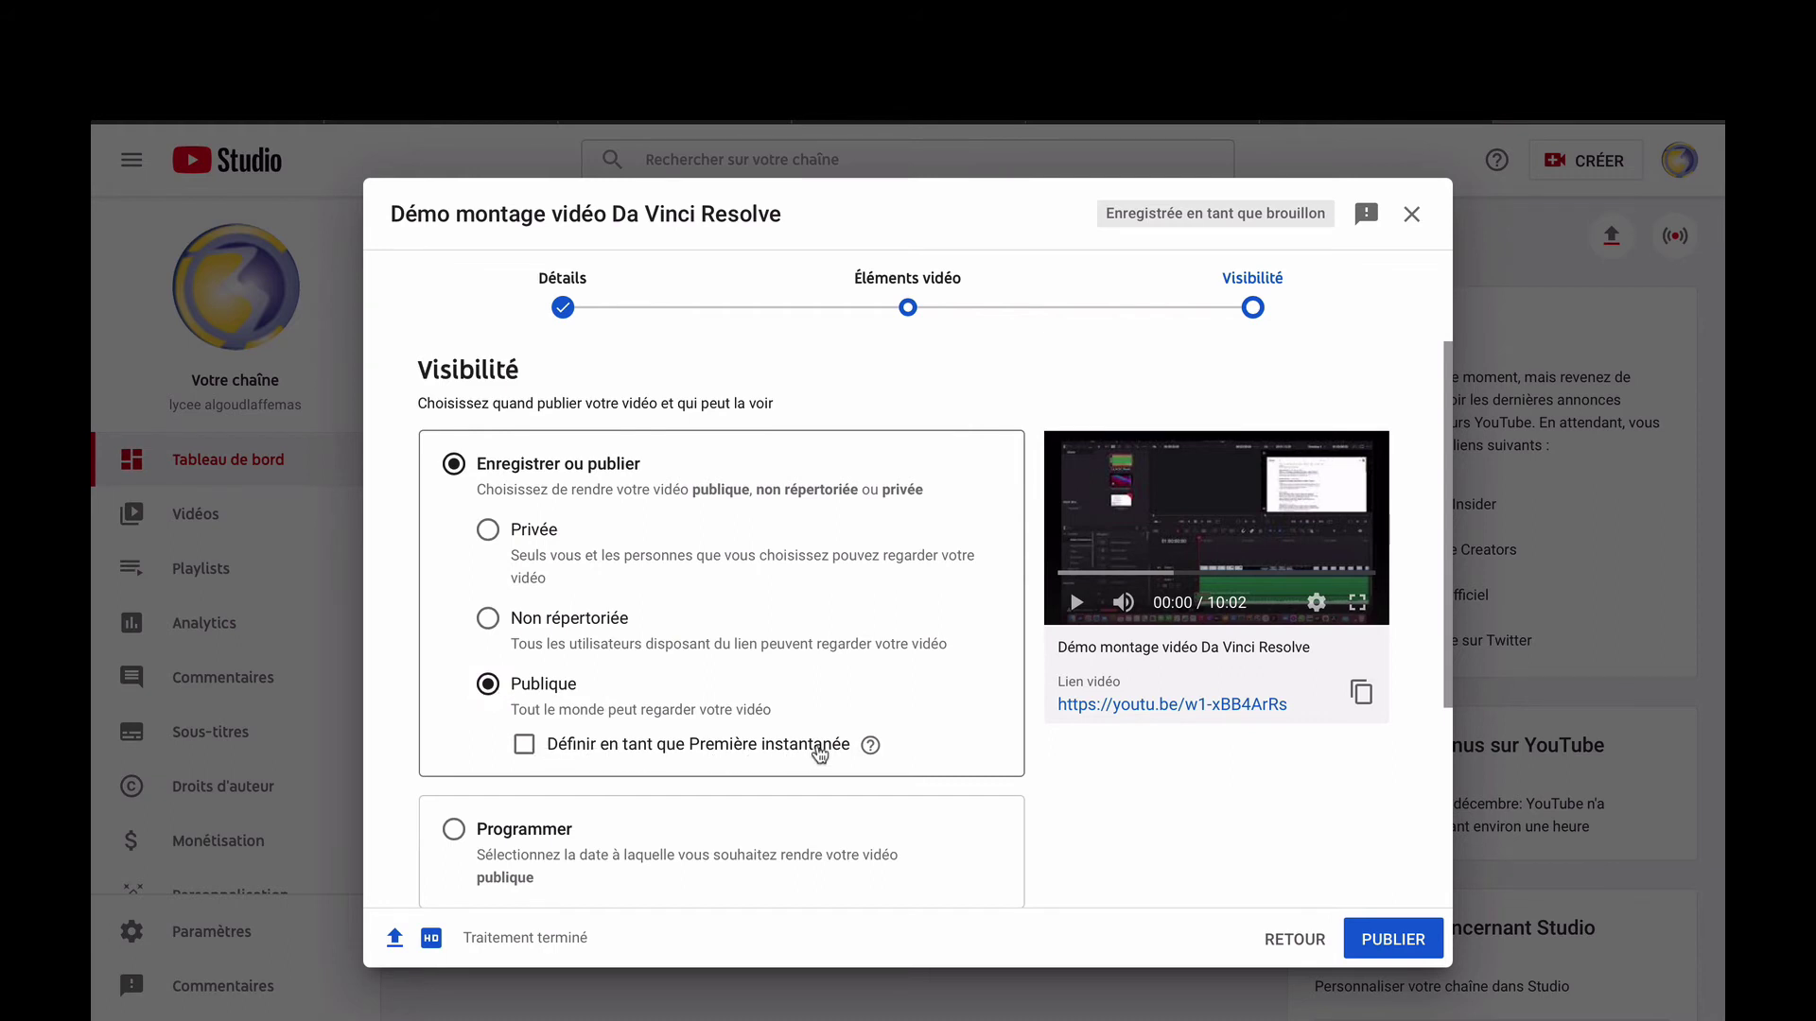
click(525, 747)
scroll(745, 730, down, 2)
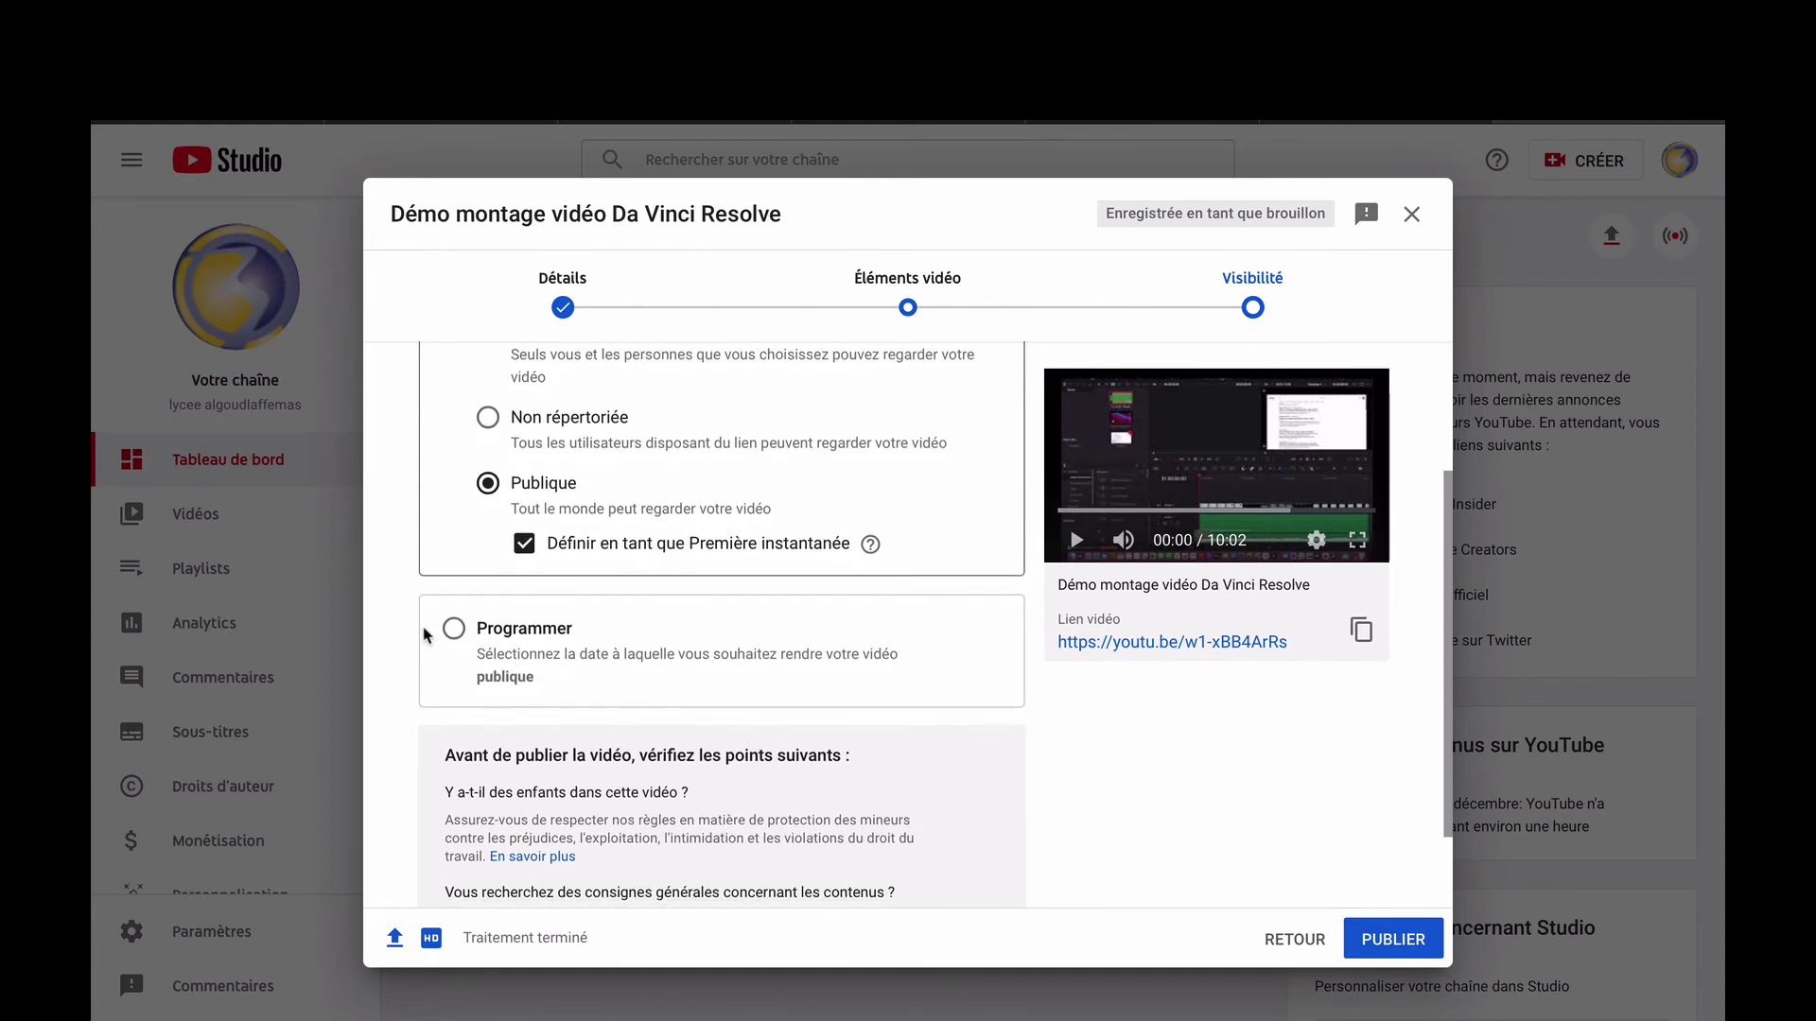
scroll(454, 632, up, 4)
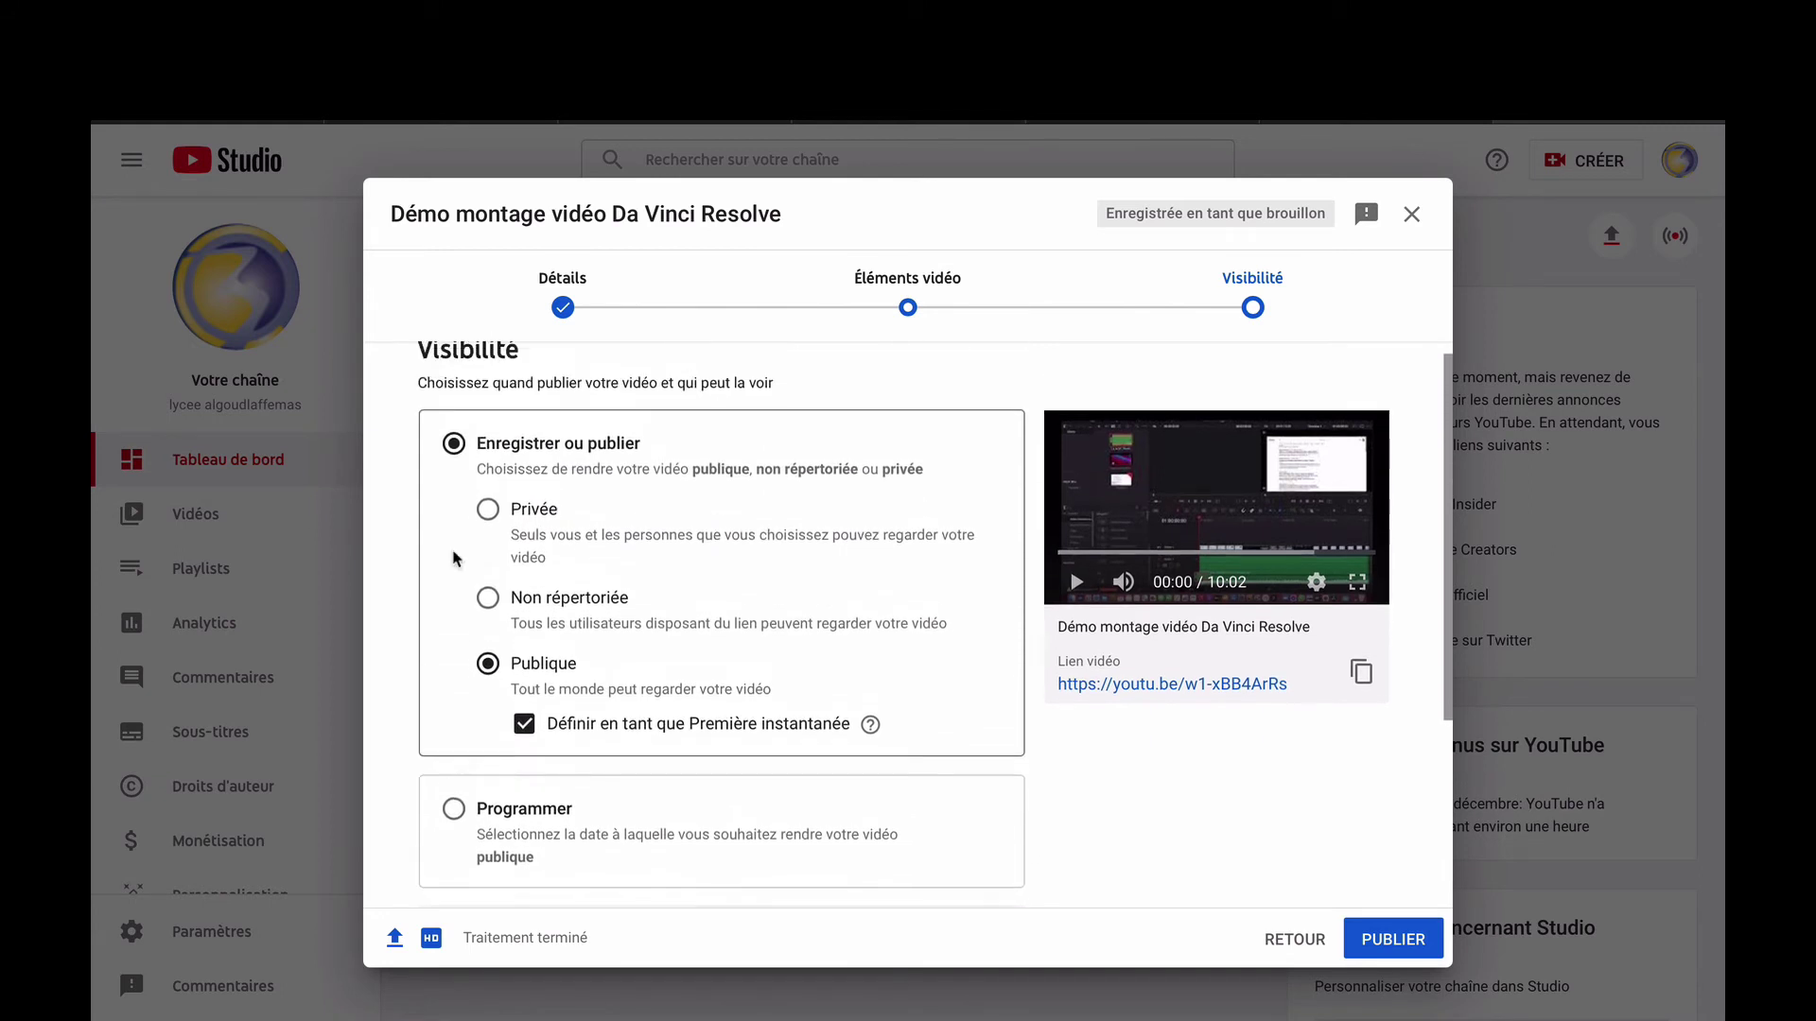
scroll(455, 546, down, 5)
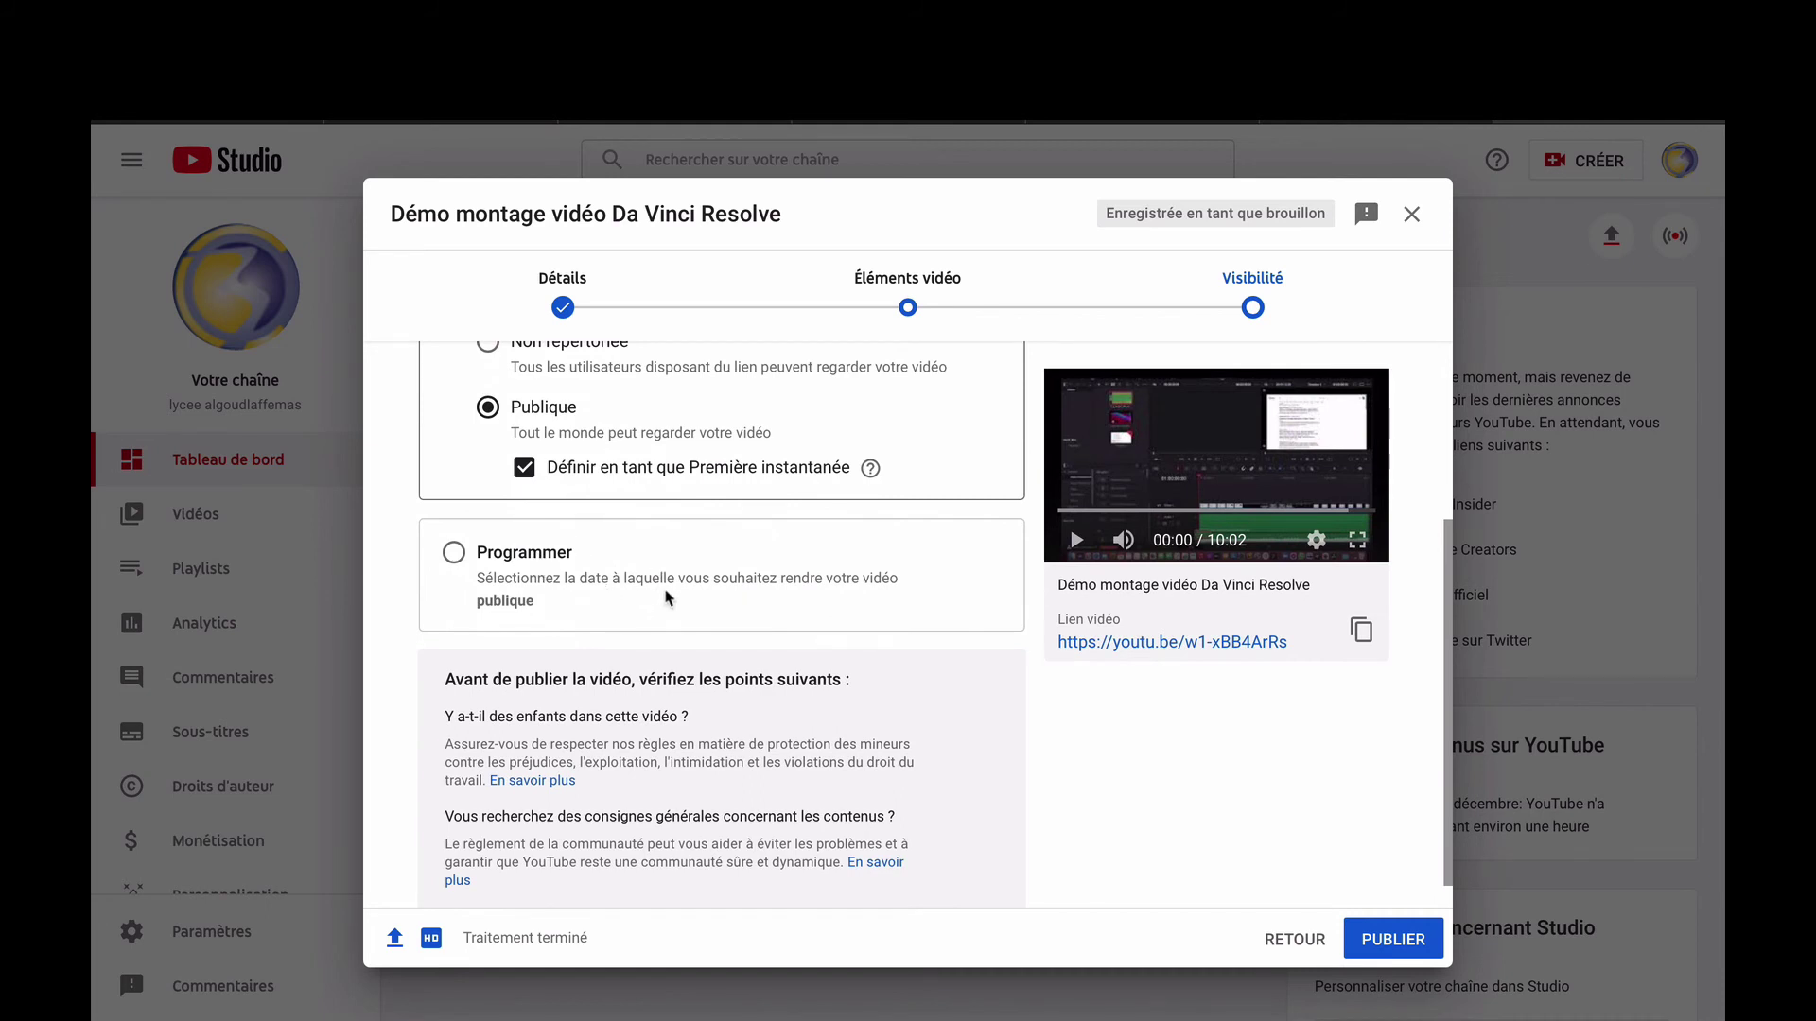
scroll(667, 597, down, 1)
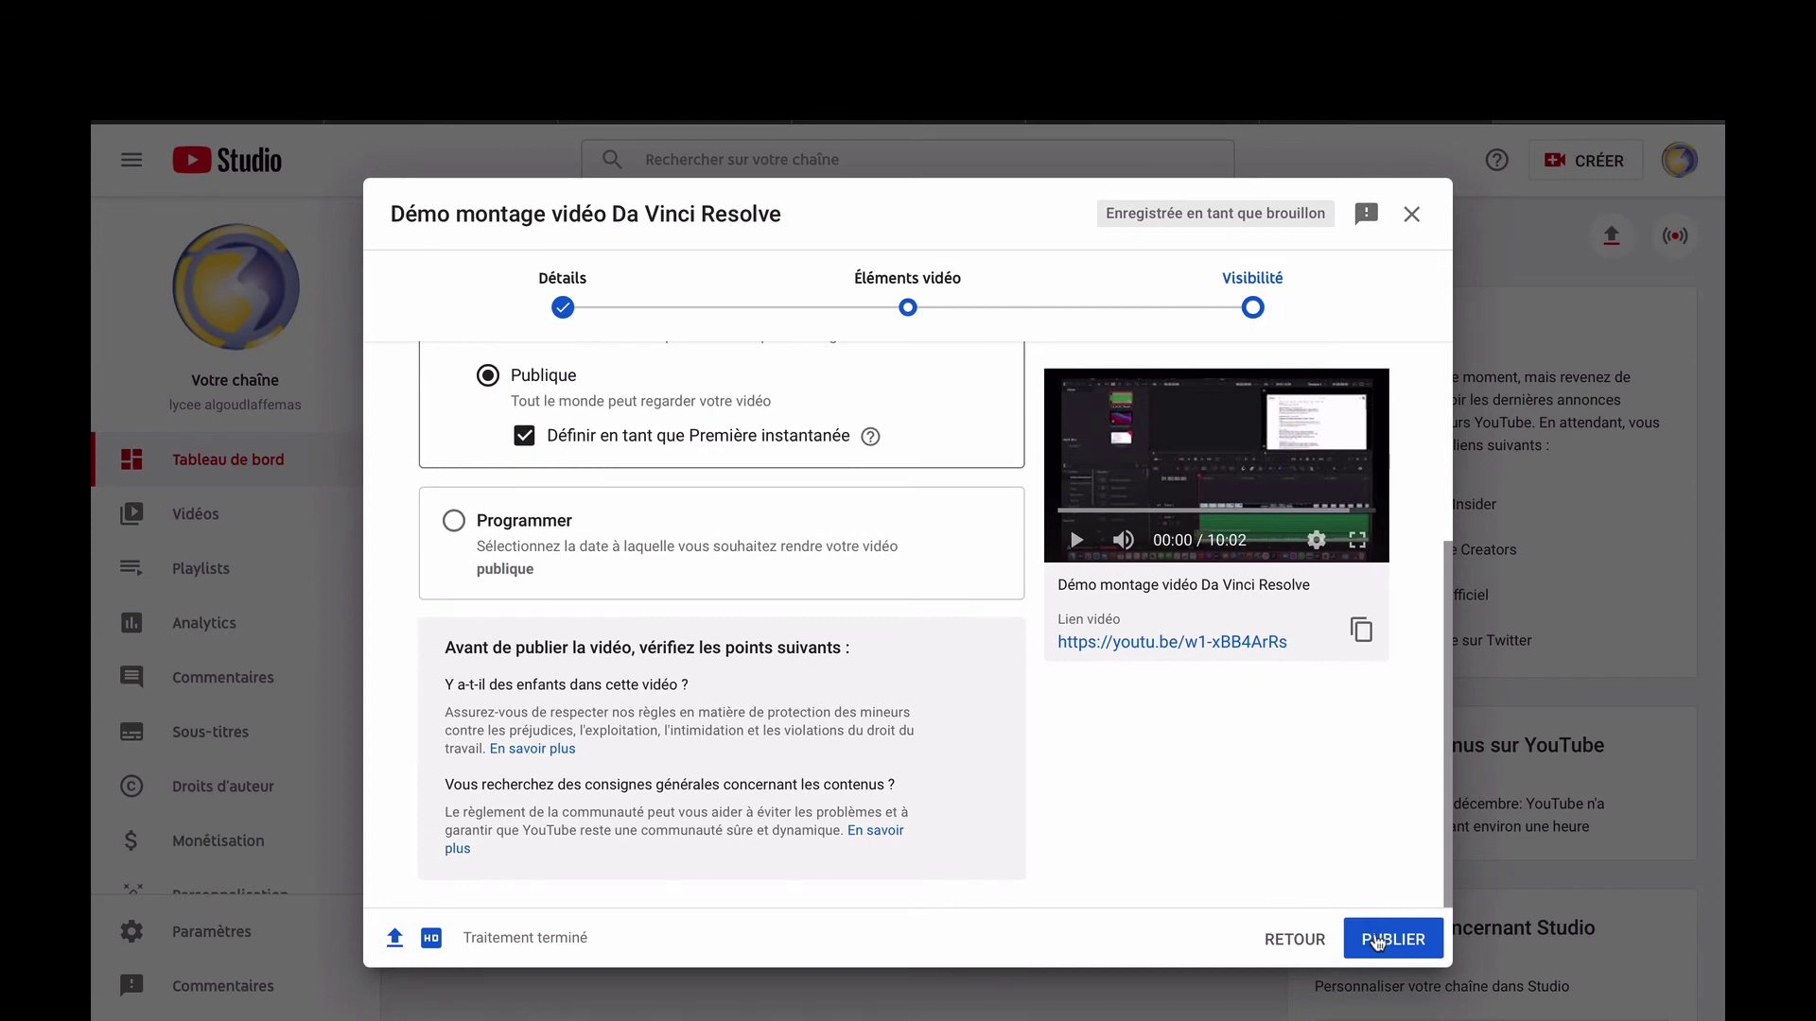
scroll(1025, 851, up, 4)
scroll(1027, 852, down, 4)
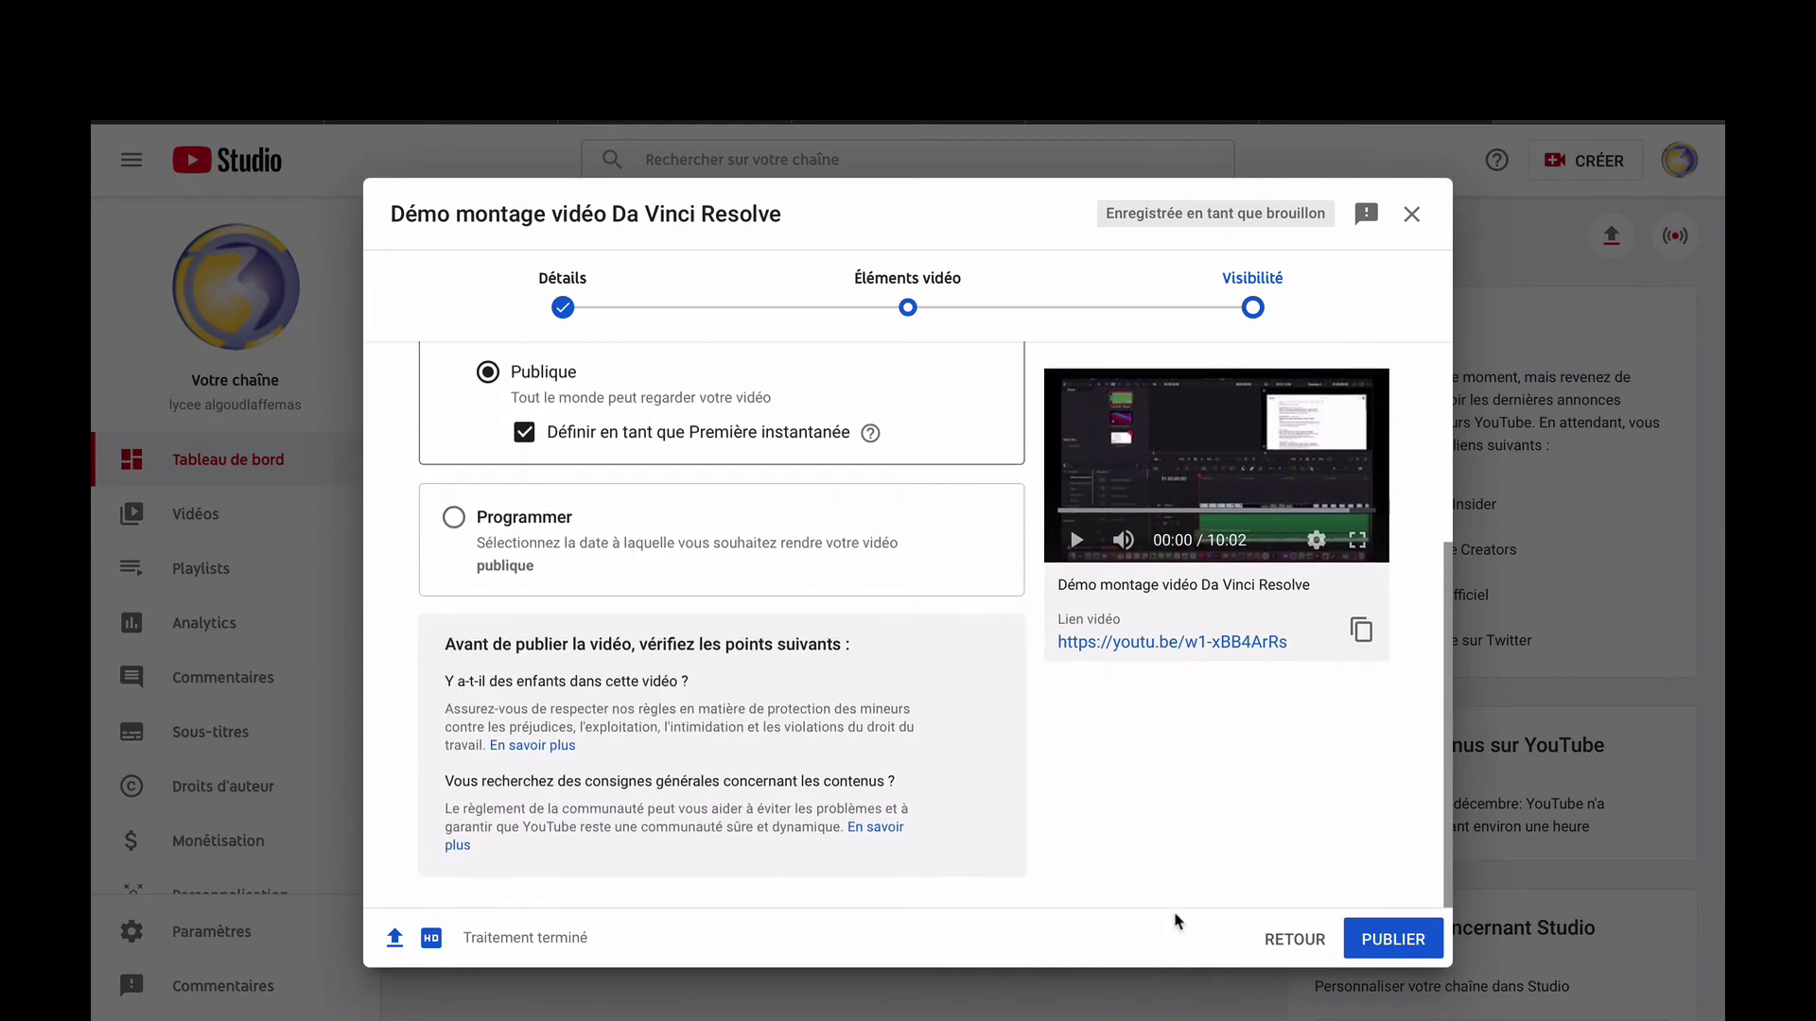
Return to the video details, compare the suggested thumbnails and select the one showing the DaVinci Resolve editing timeline.
click(1286, 939)
click(1286, 941)
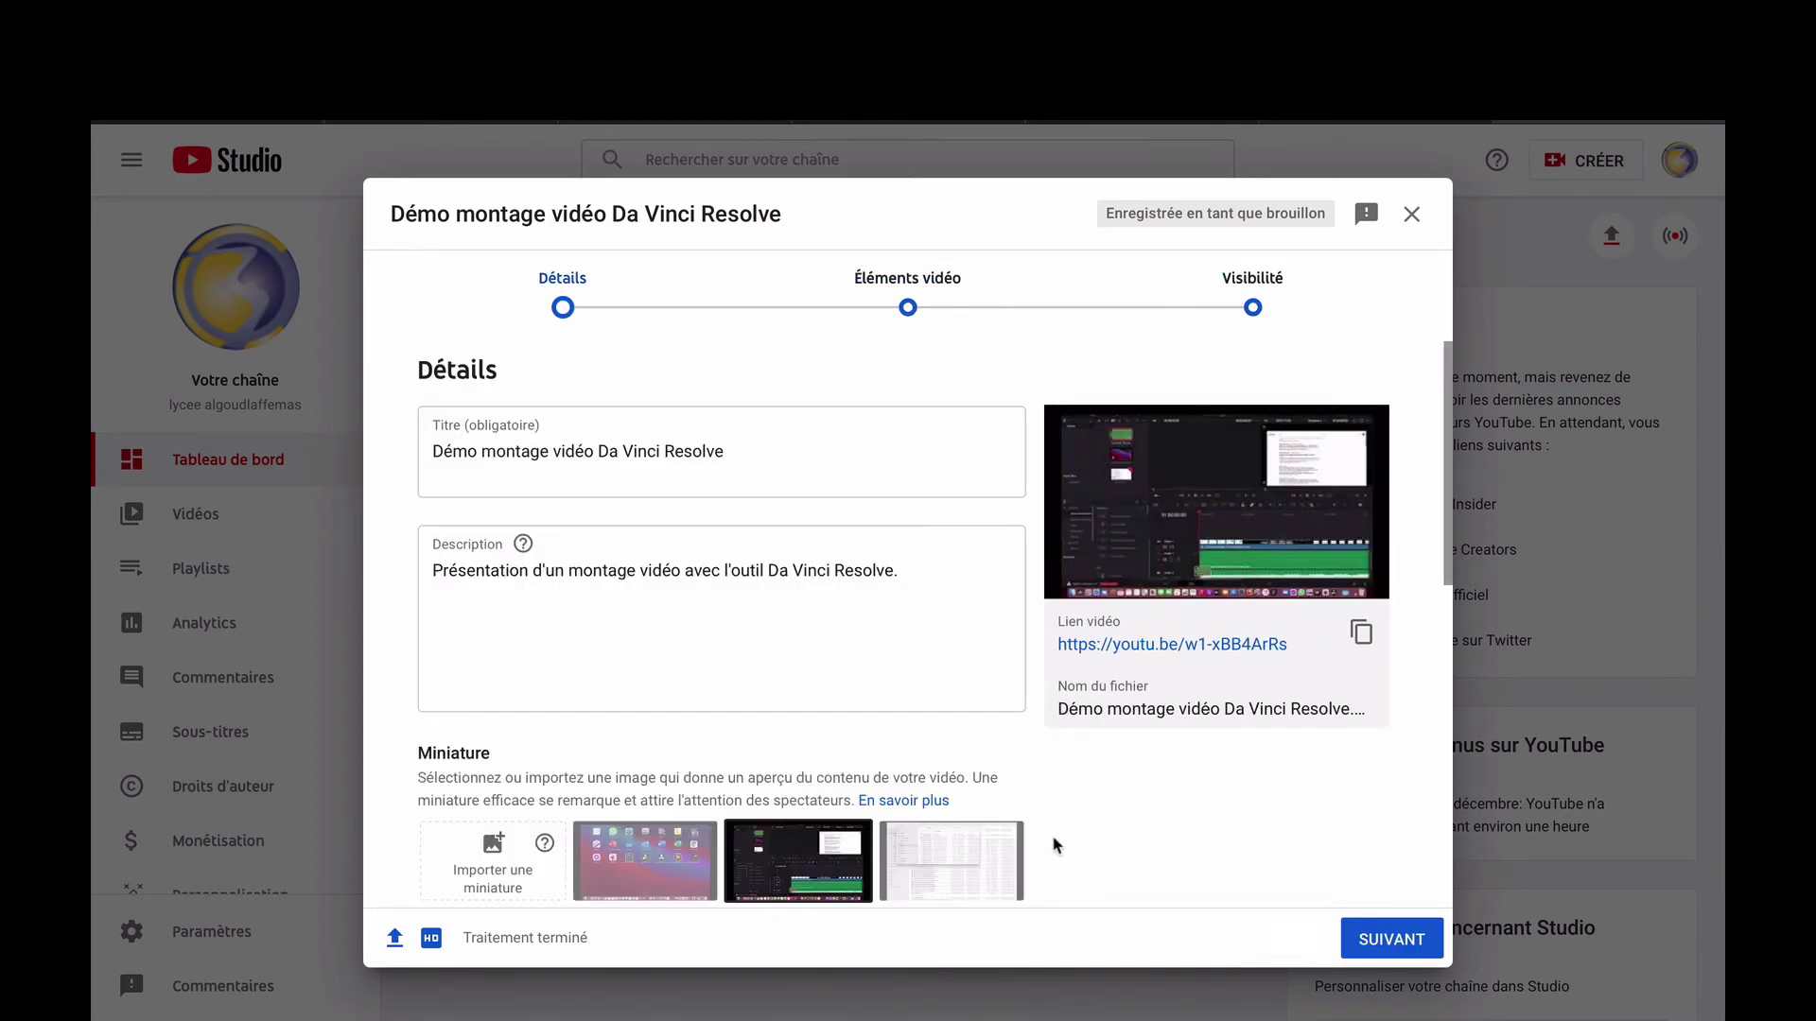
scroll(1040, 840, down, 4)
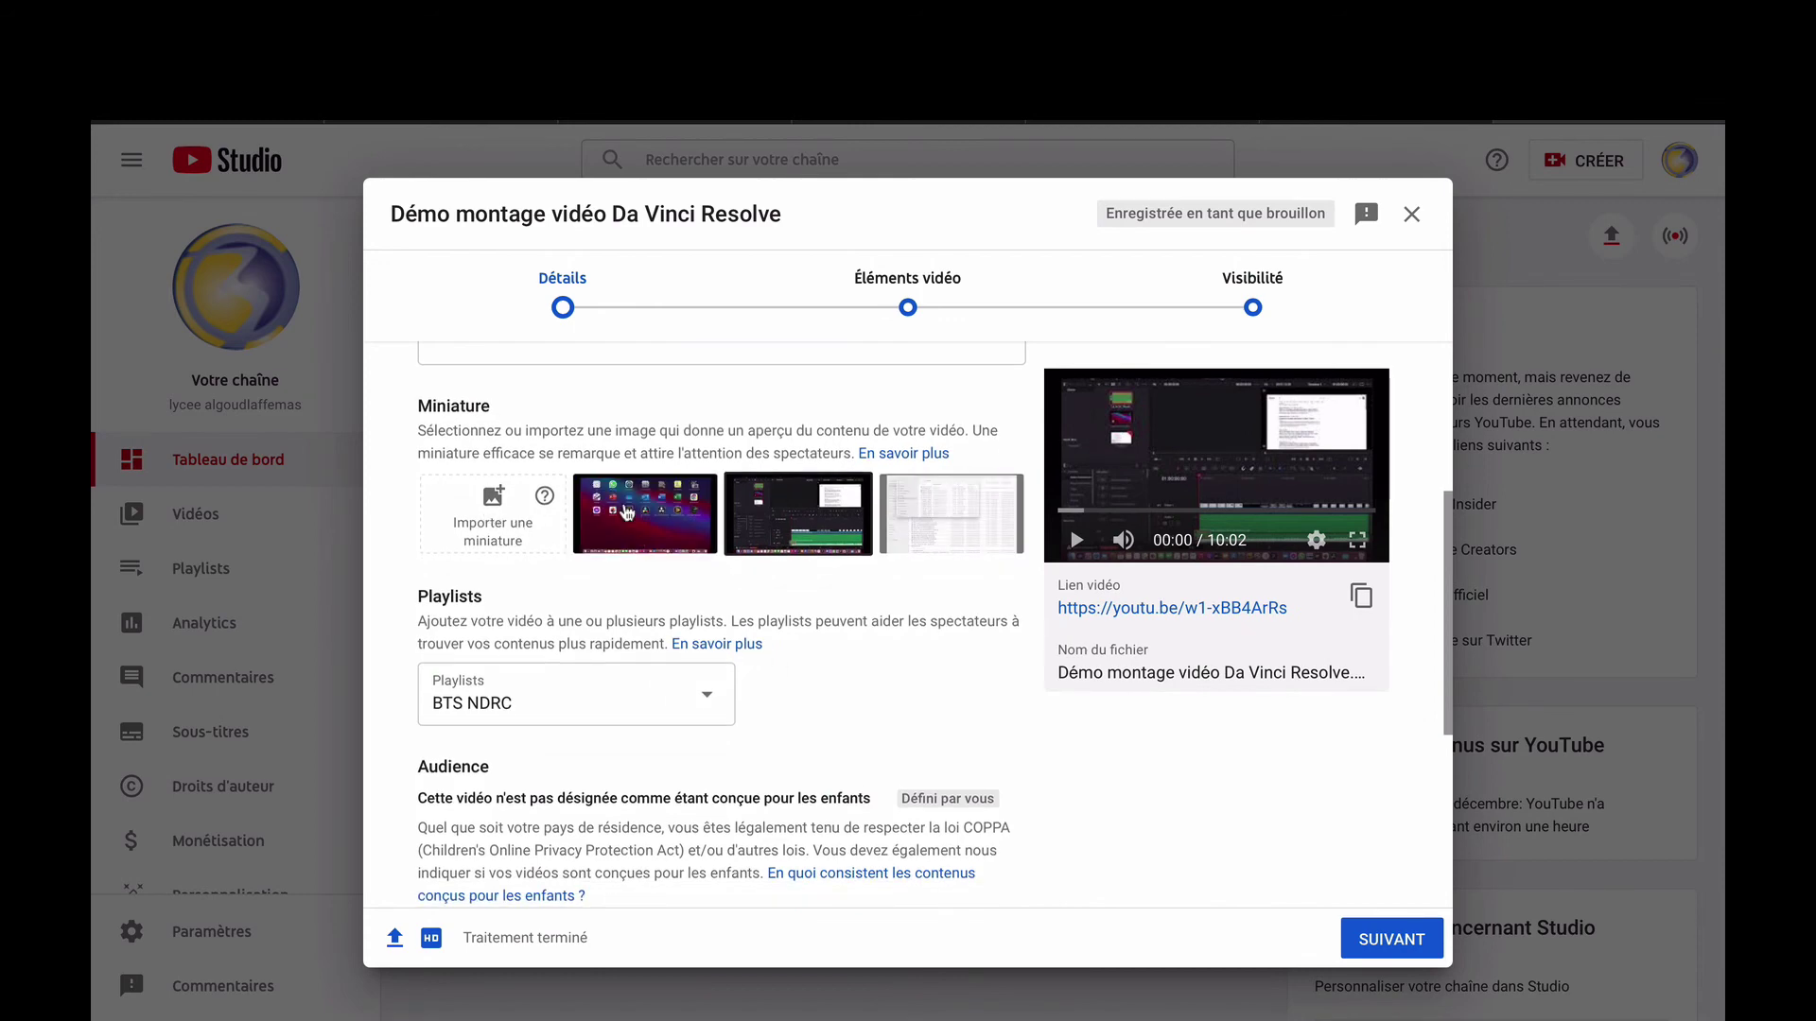
click(627, 511)
click(788, 506)
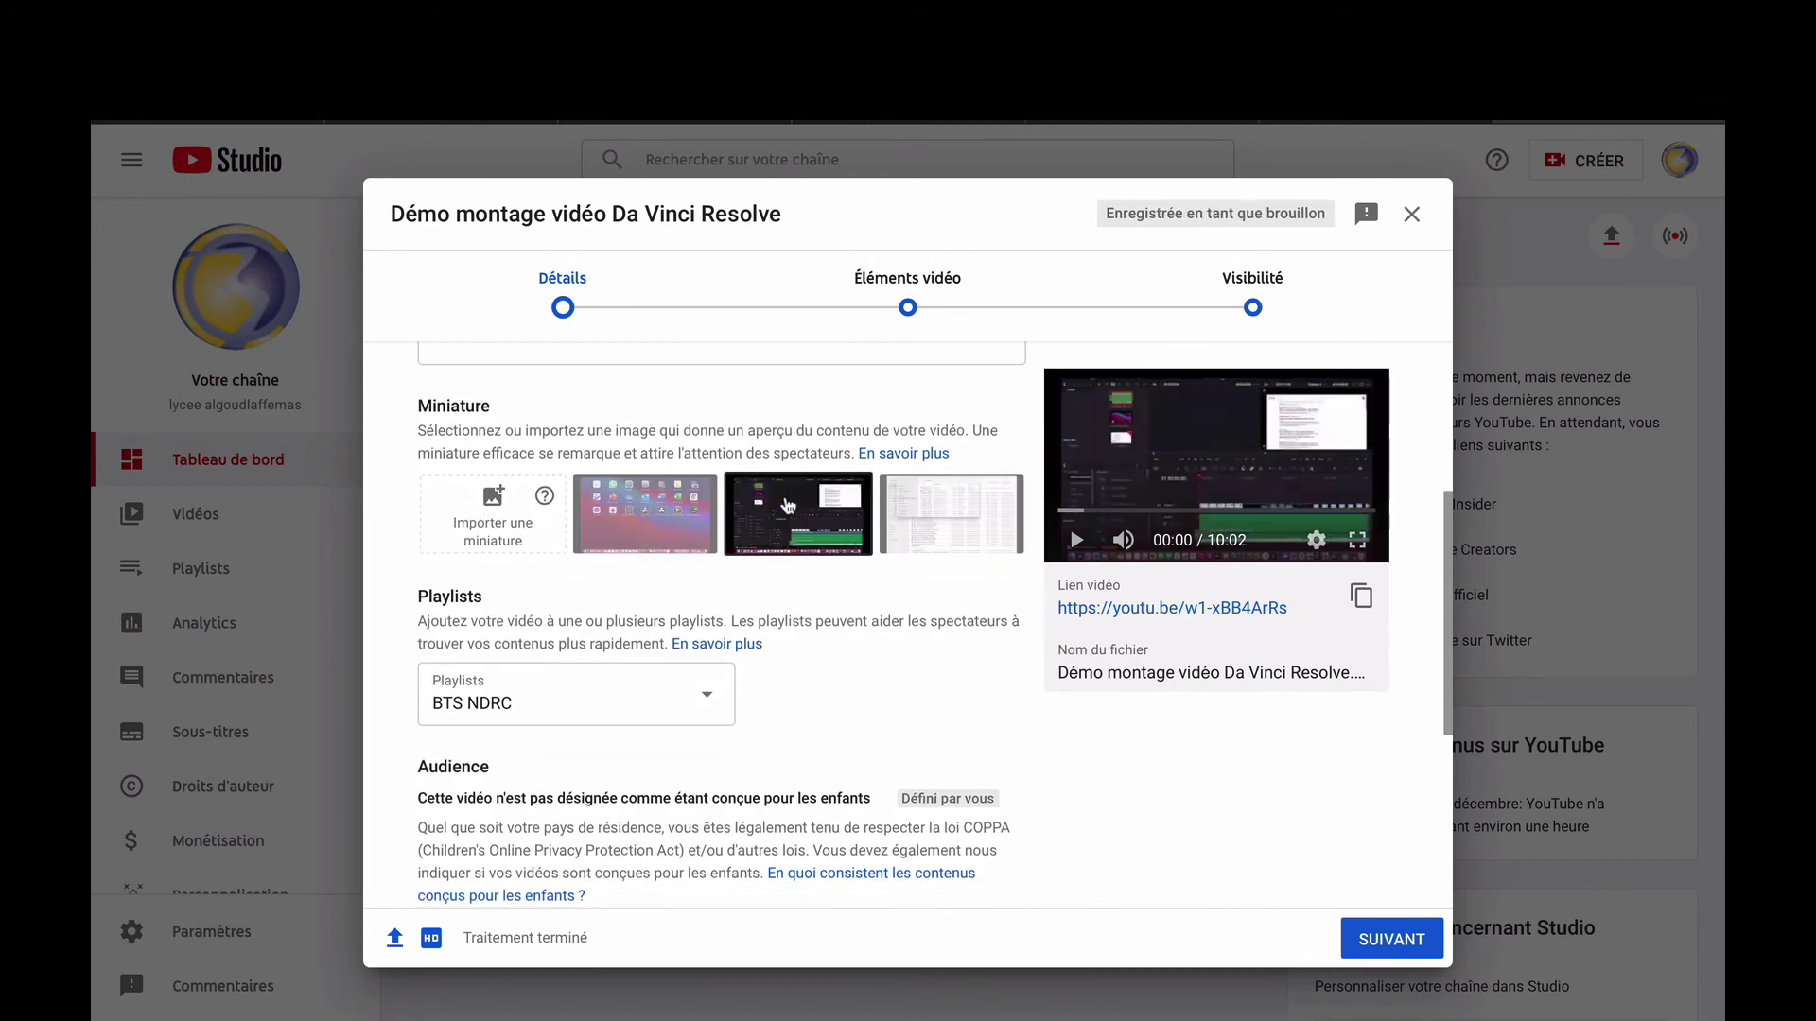
click(926, 506)
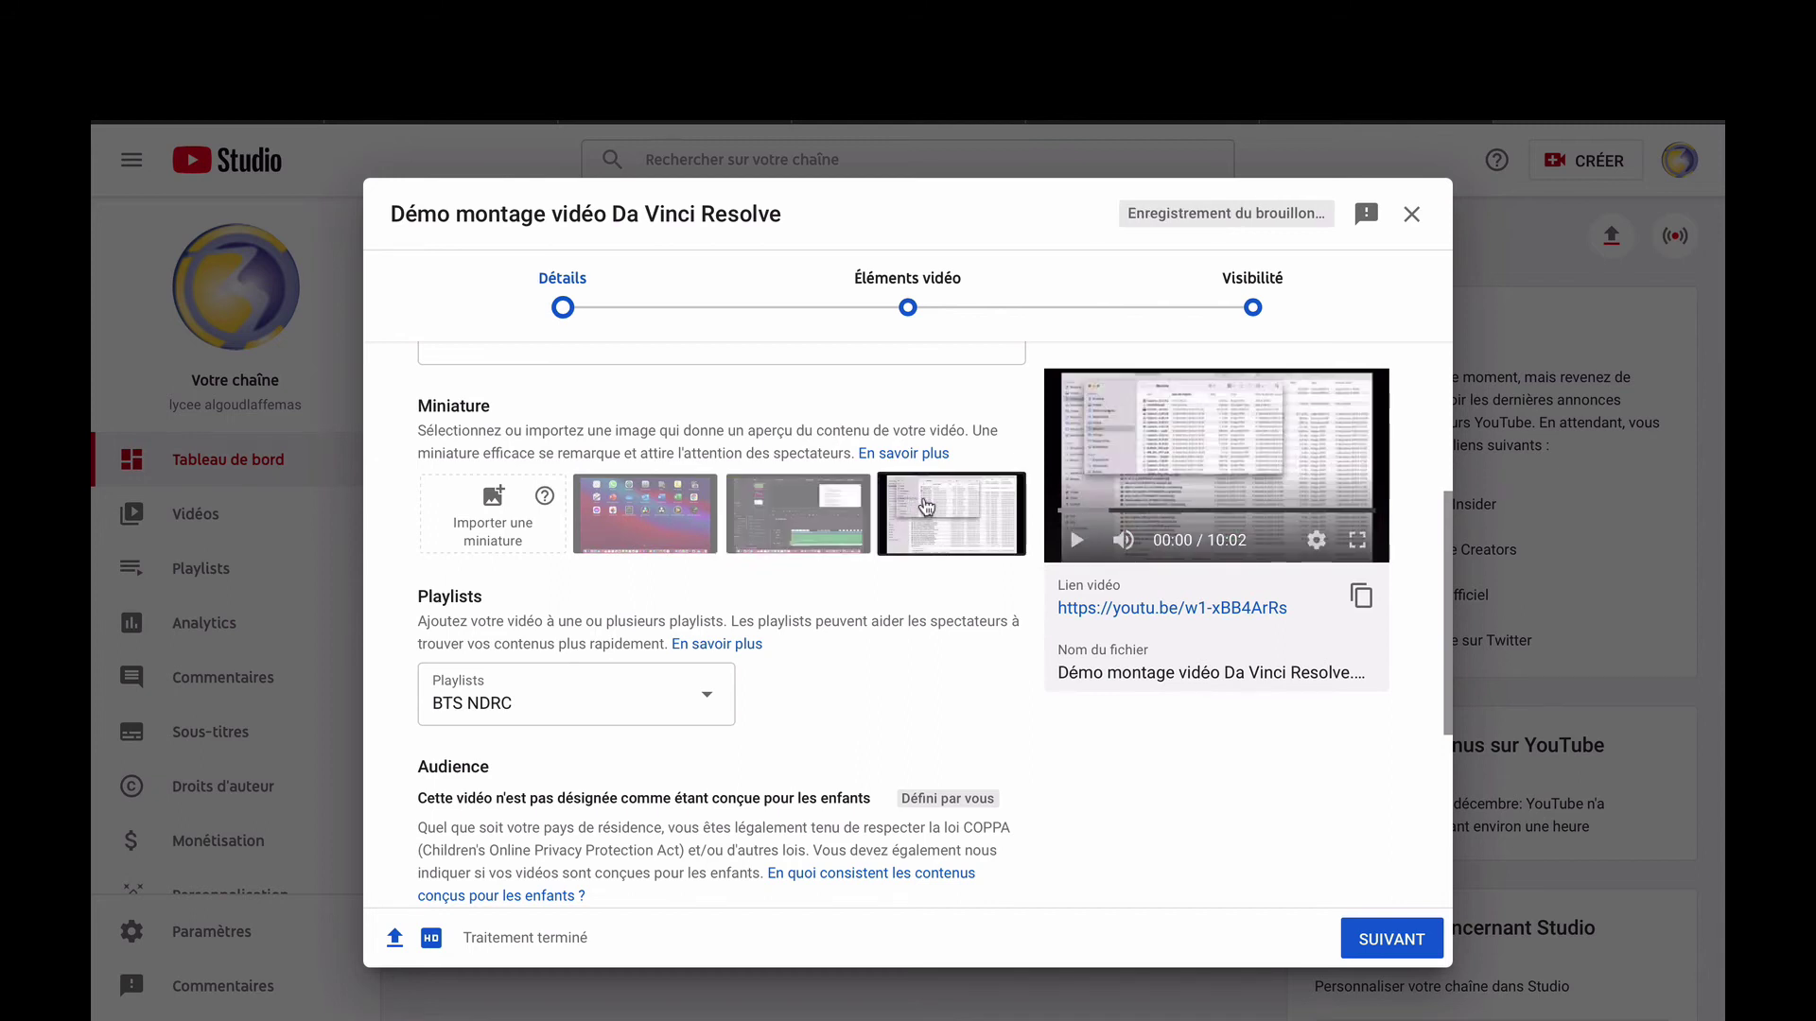
click(825, 522)
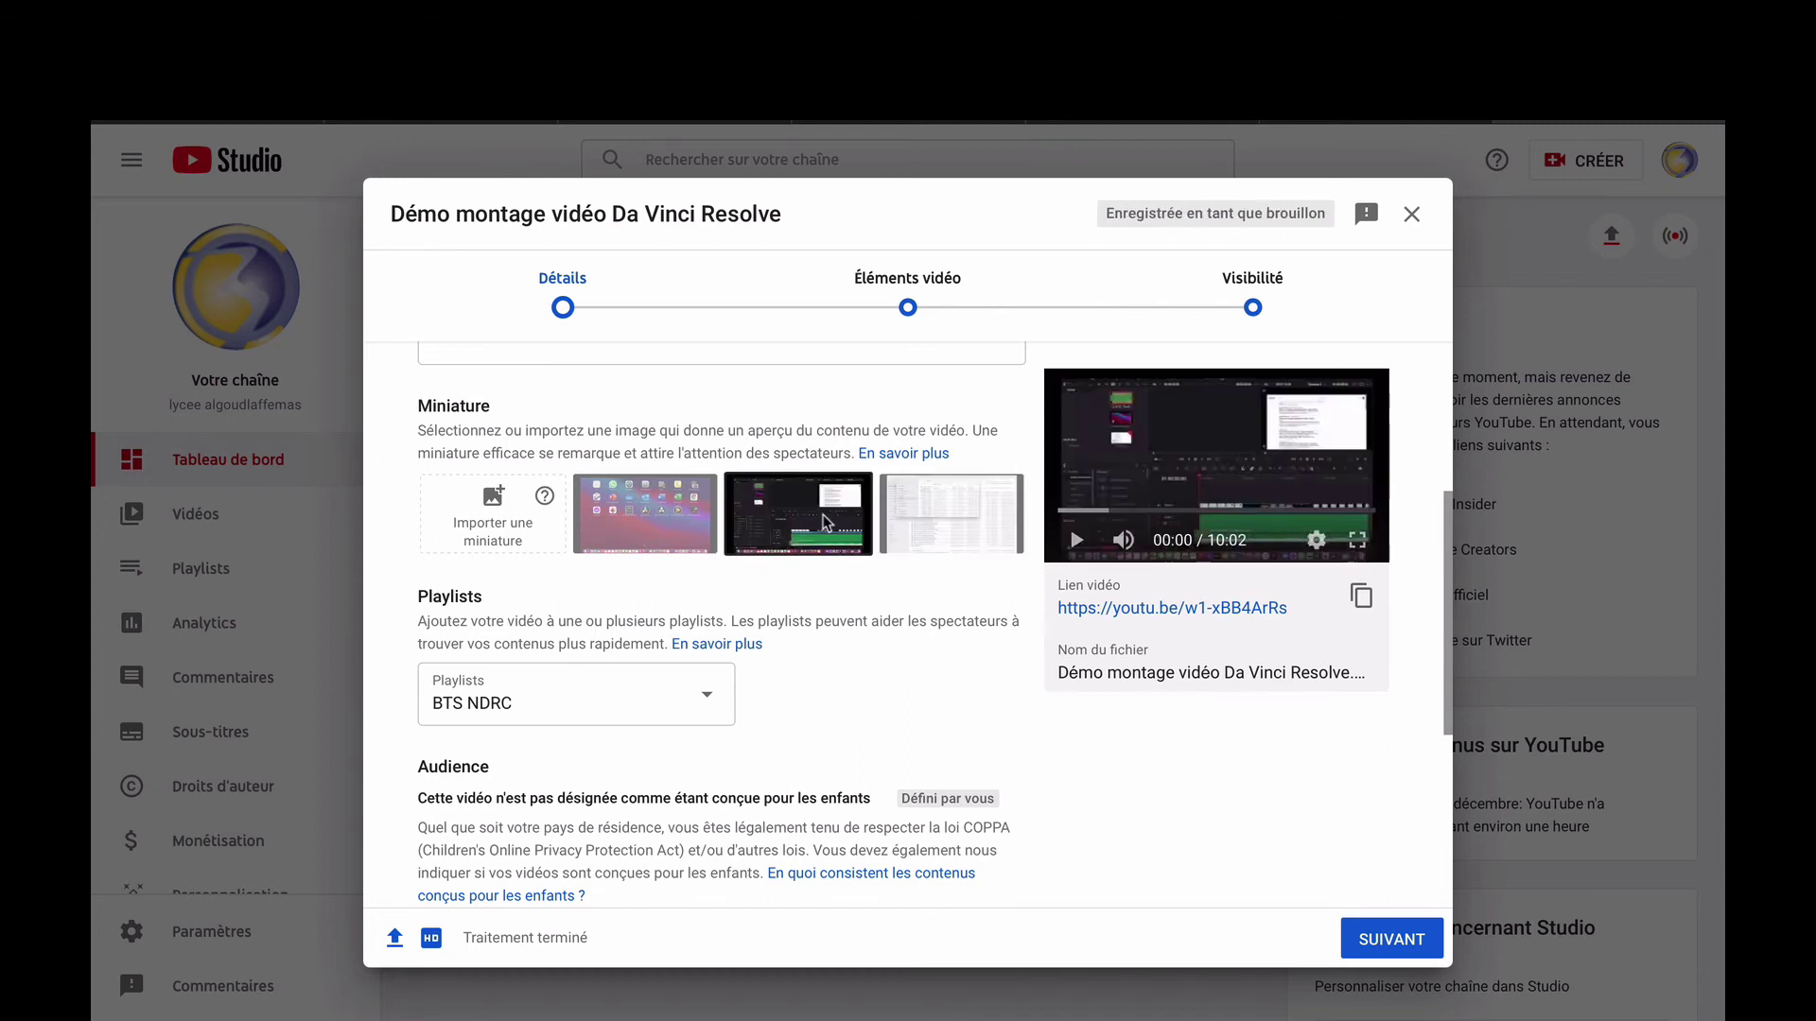
click(606, 508)
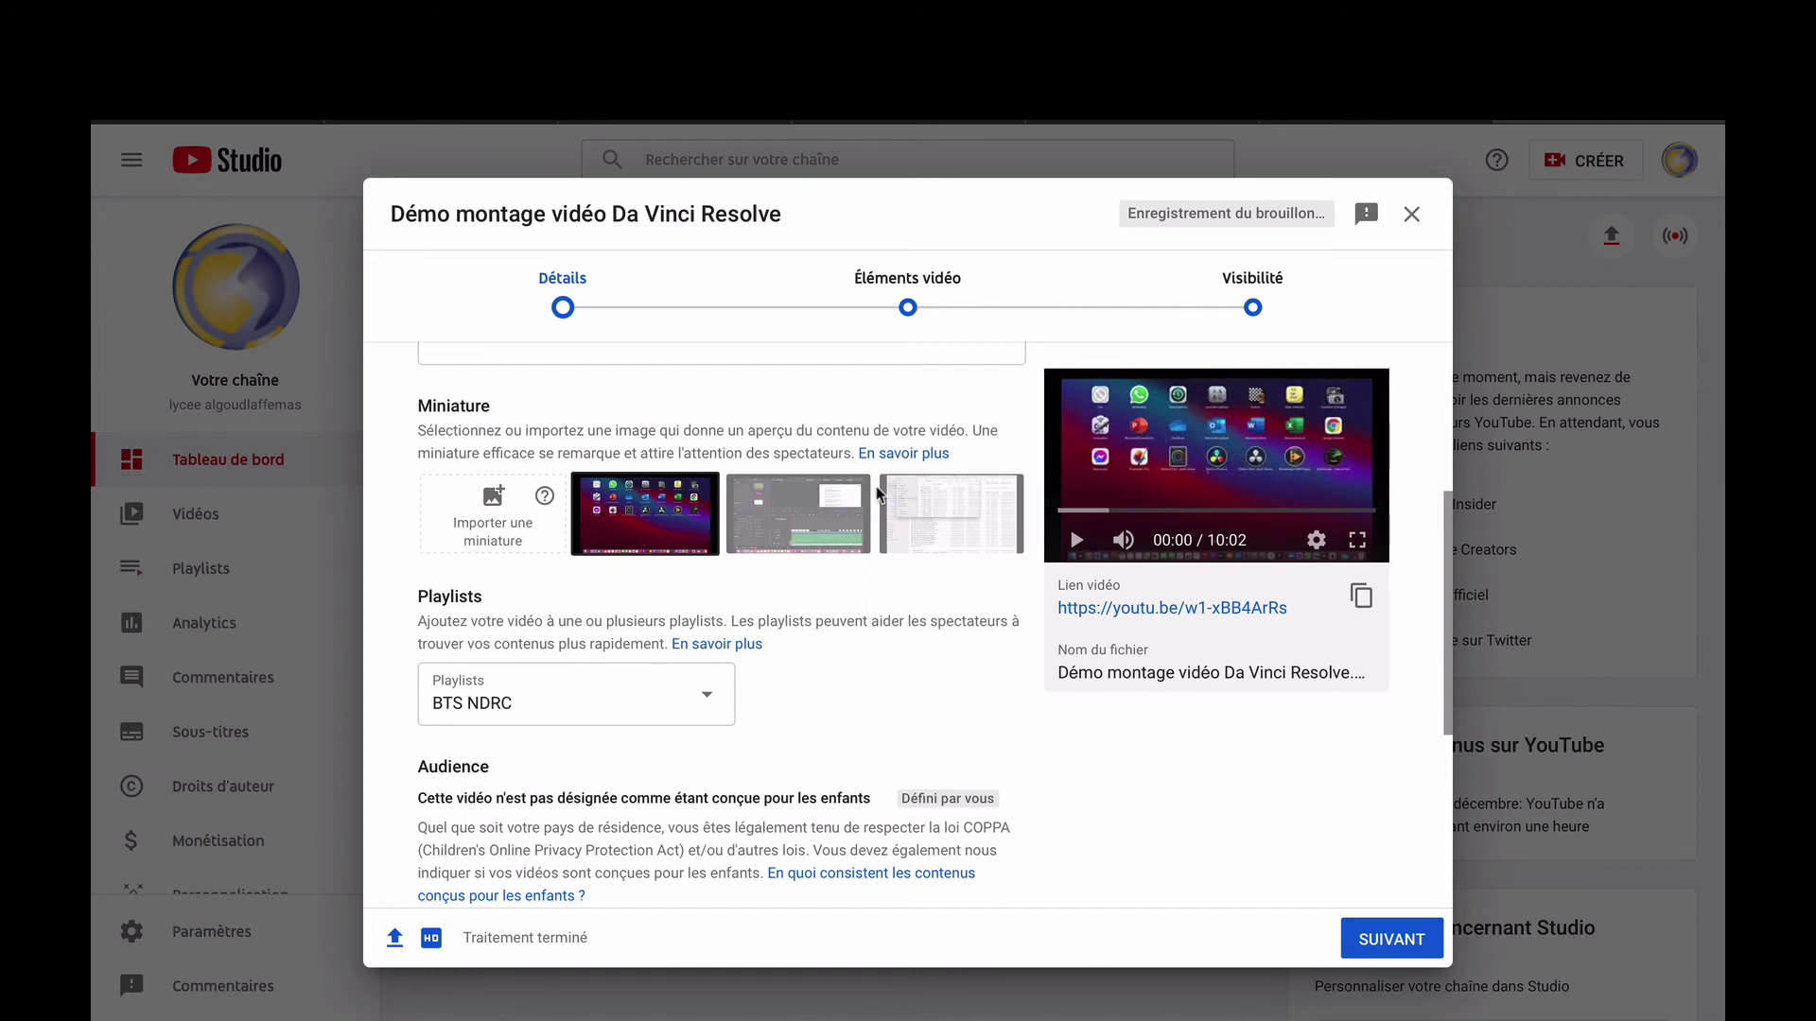
click(836, 516)
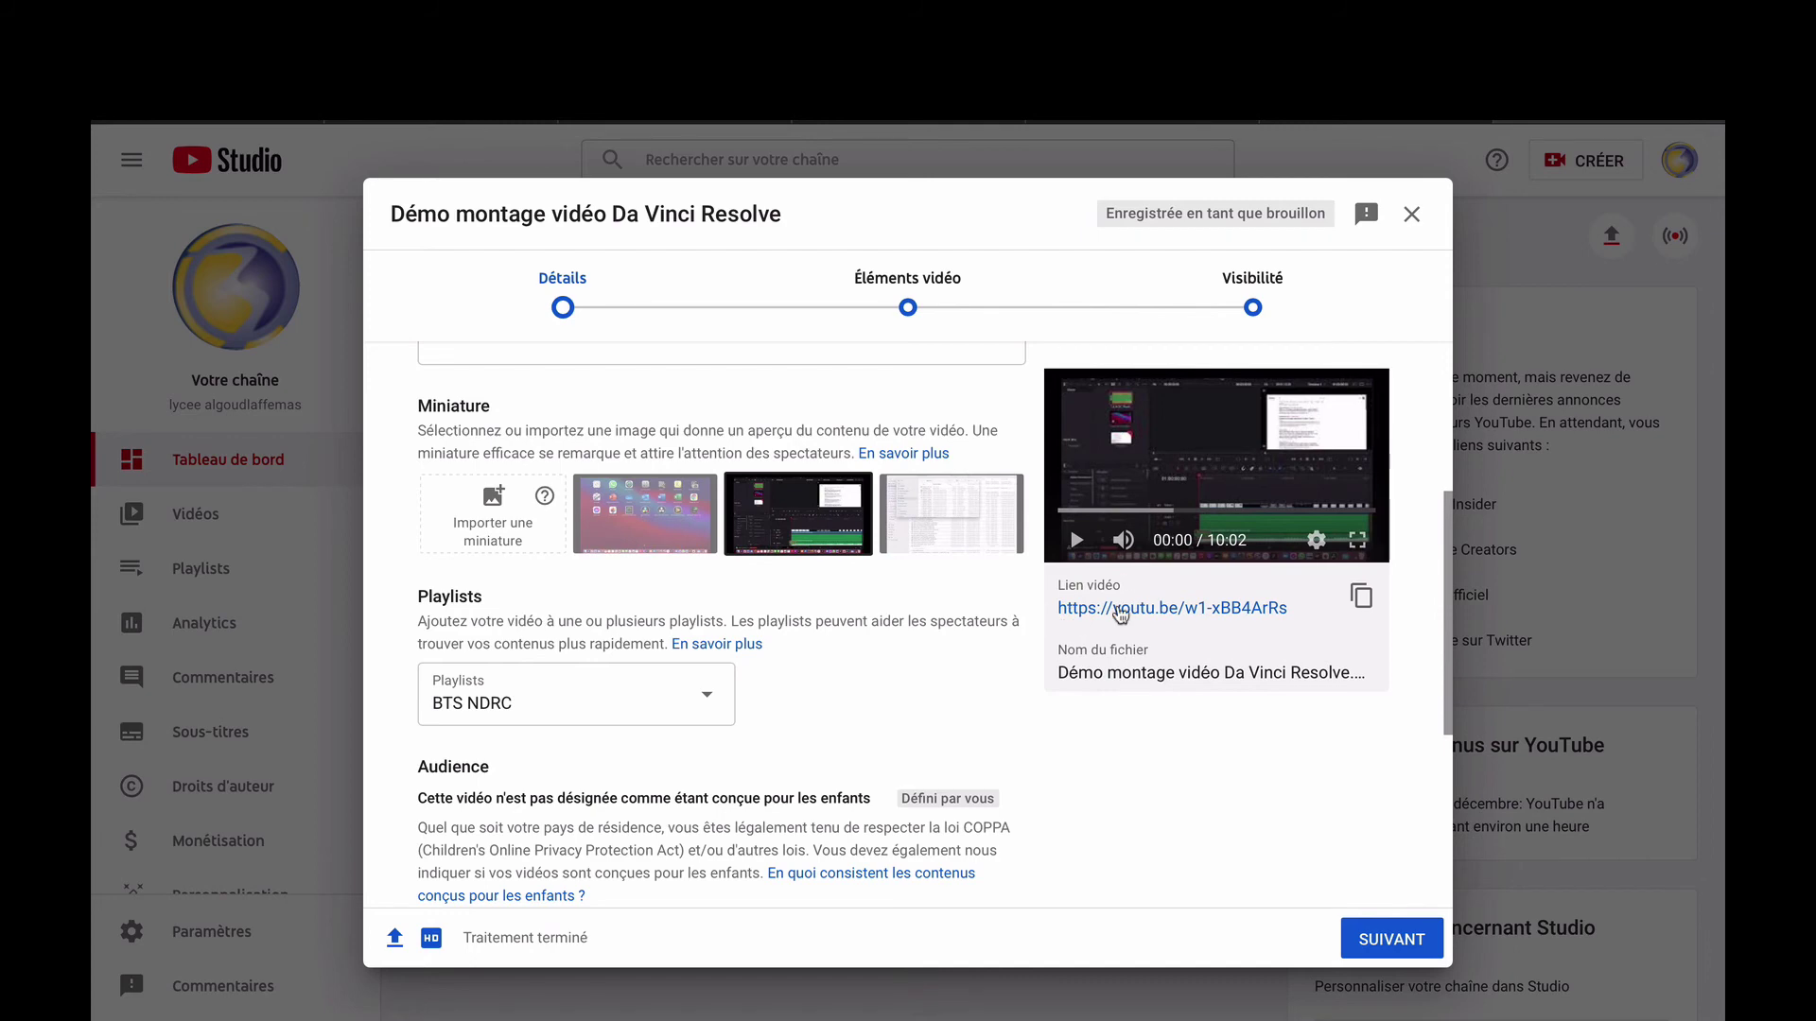
Publish the video with the chosen public Première visibility, copy its link and dismiss the sharing options.
scroll(1120, 615, down, 4)
click(1373, 946)
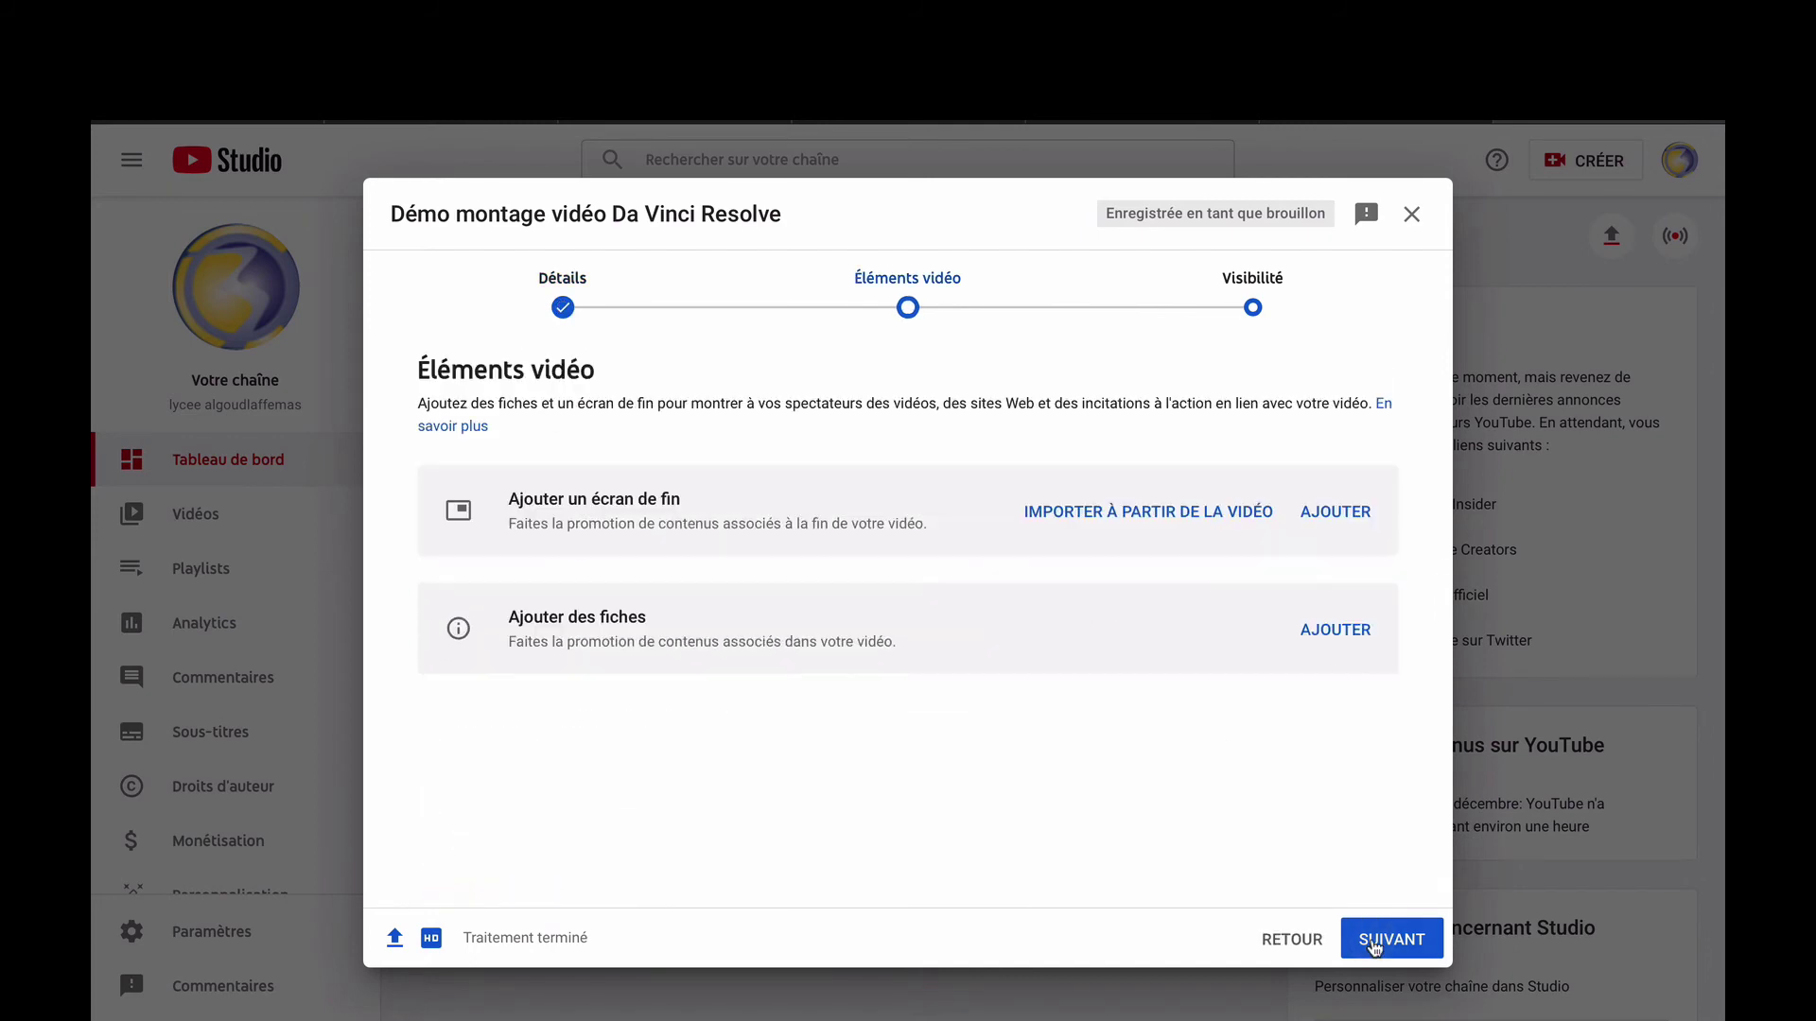
click(1374, 941)
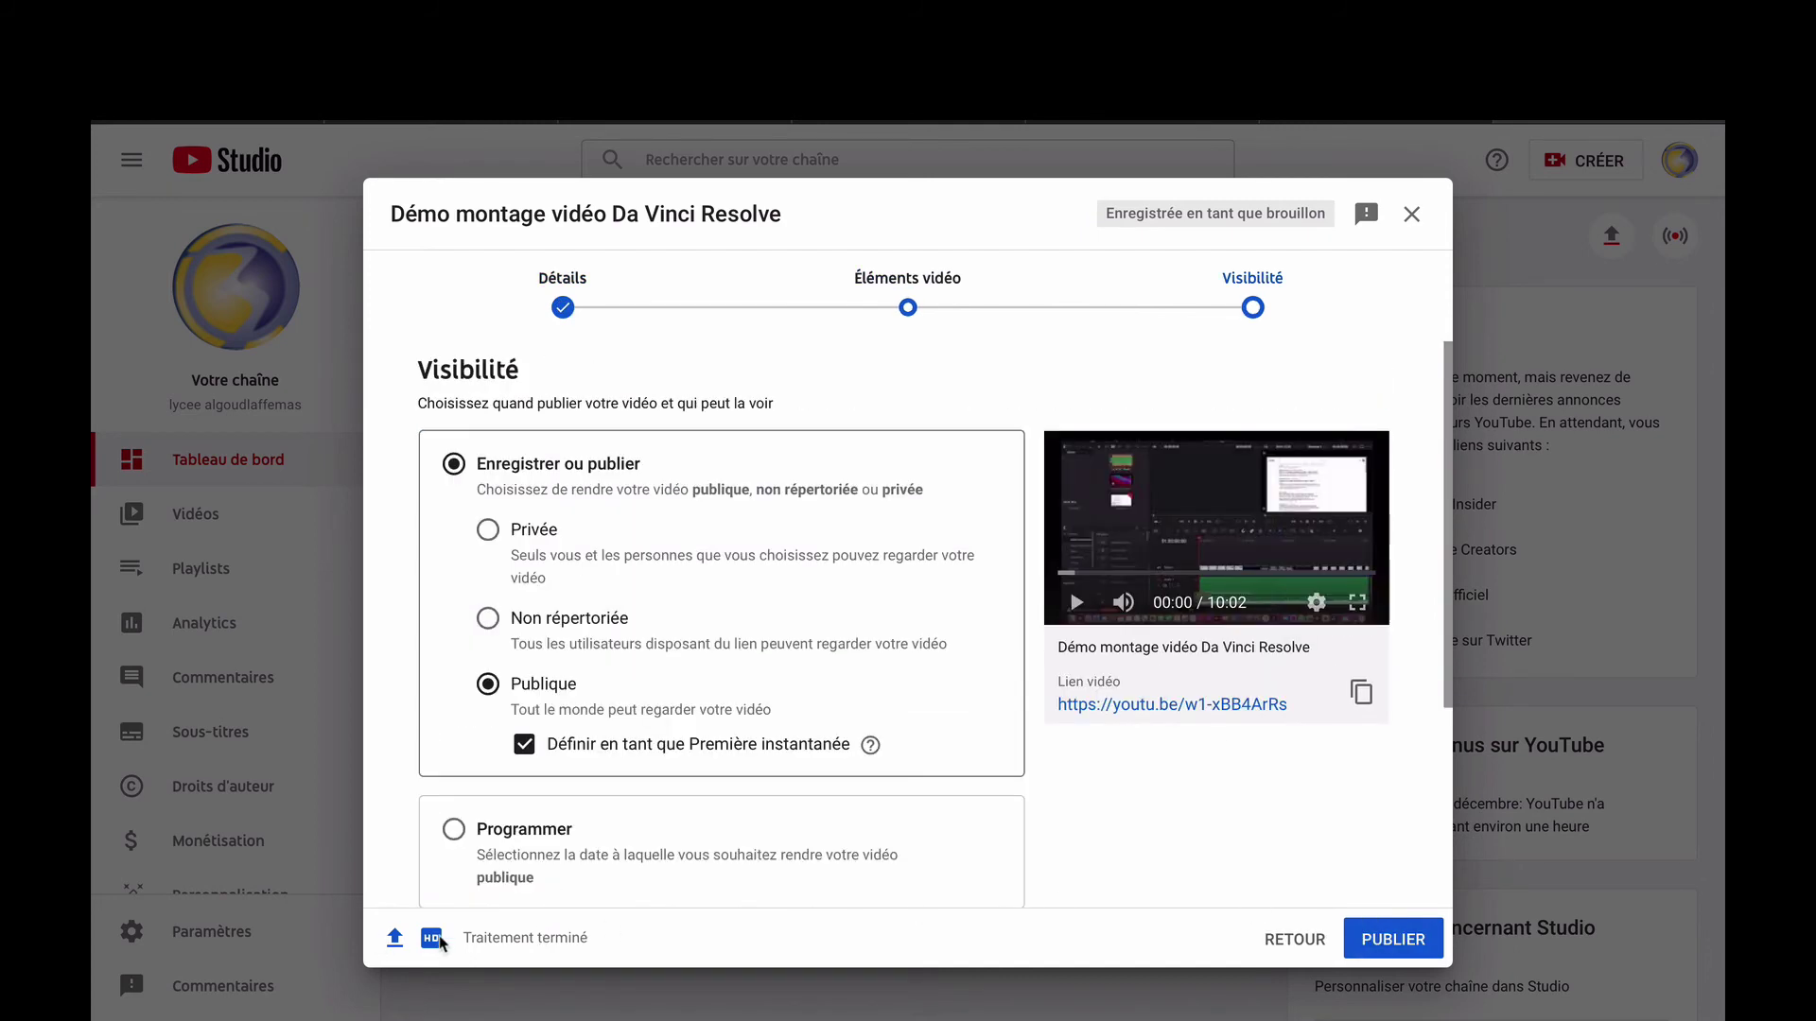
scroll(1112, 856, down, 3)
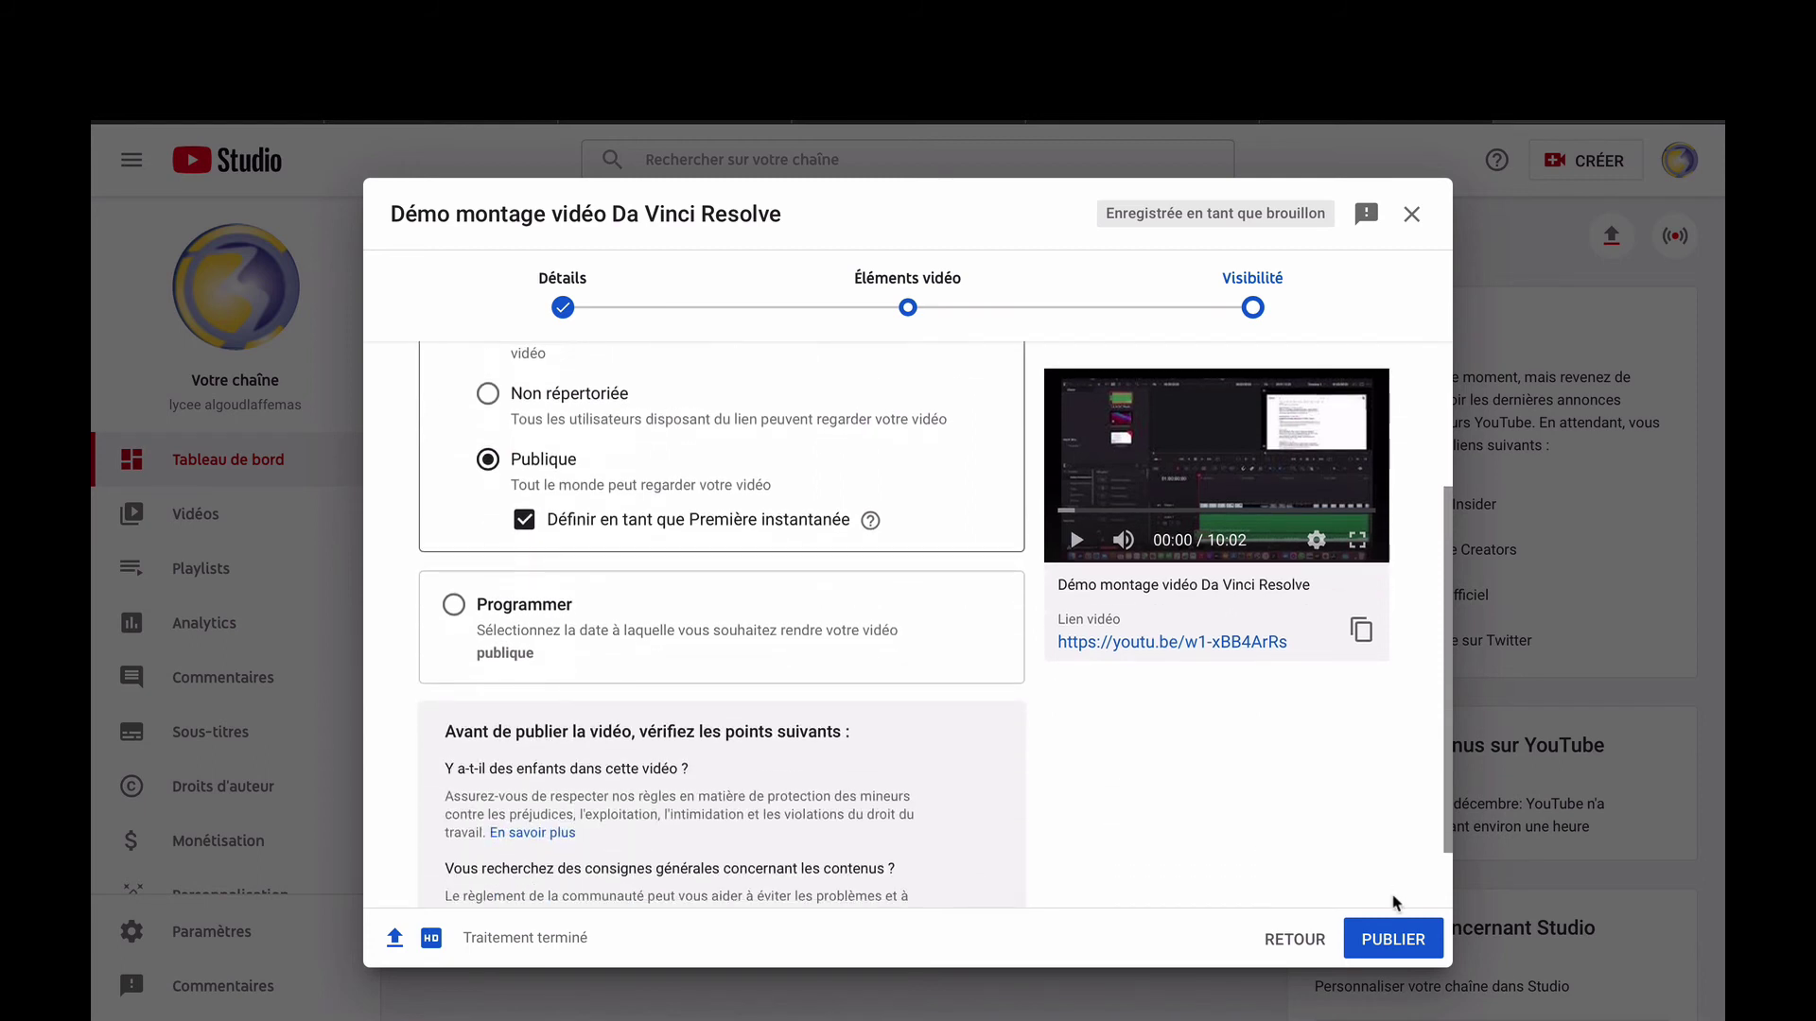
scroll(1394, 901, down, 1)
click(1392, 939)
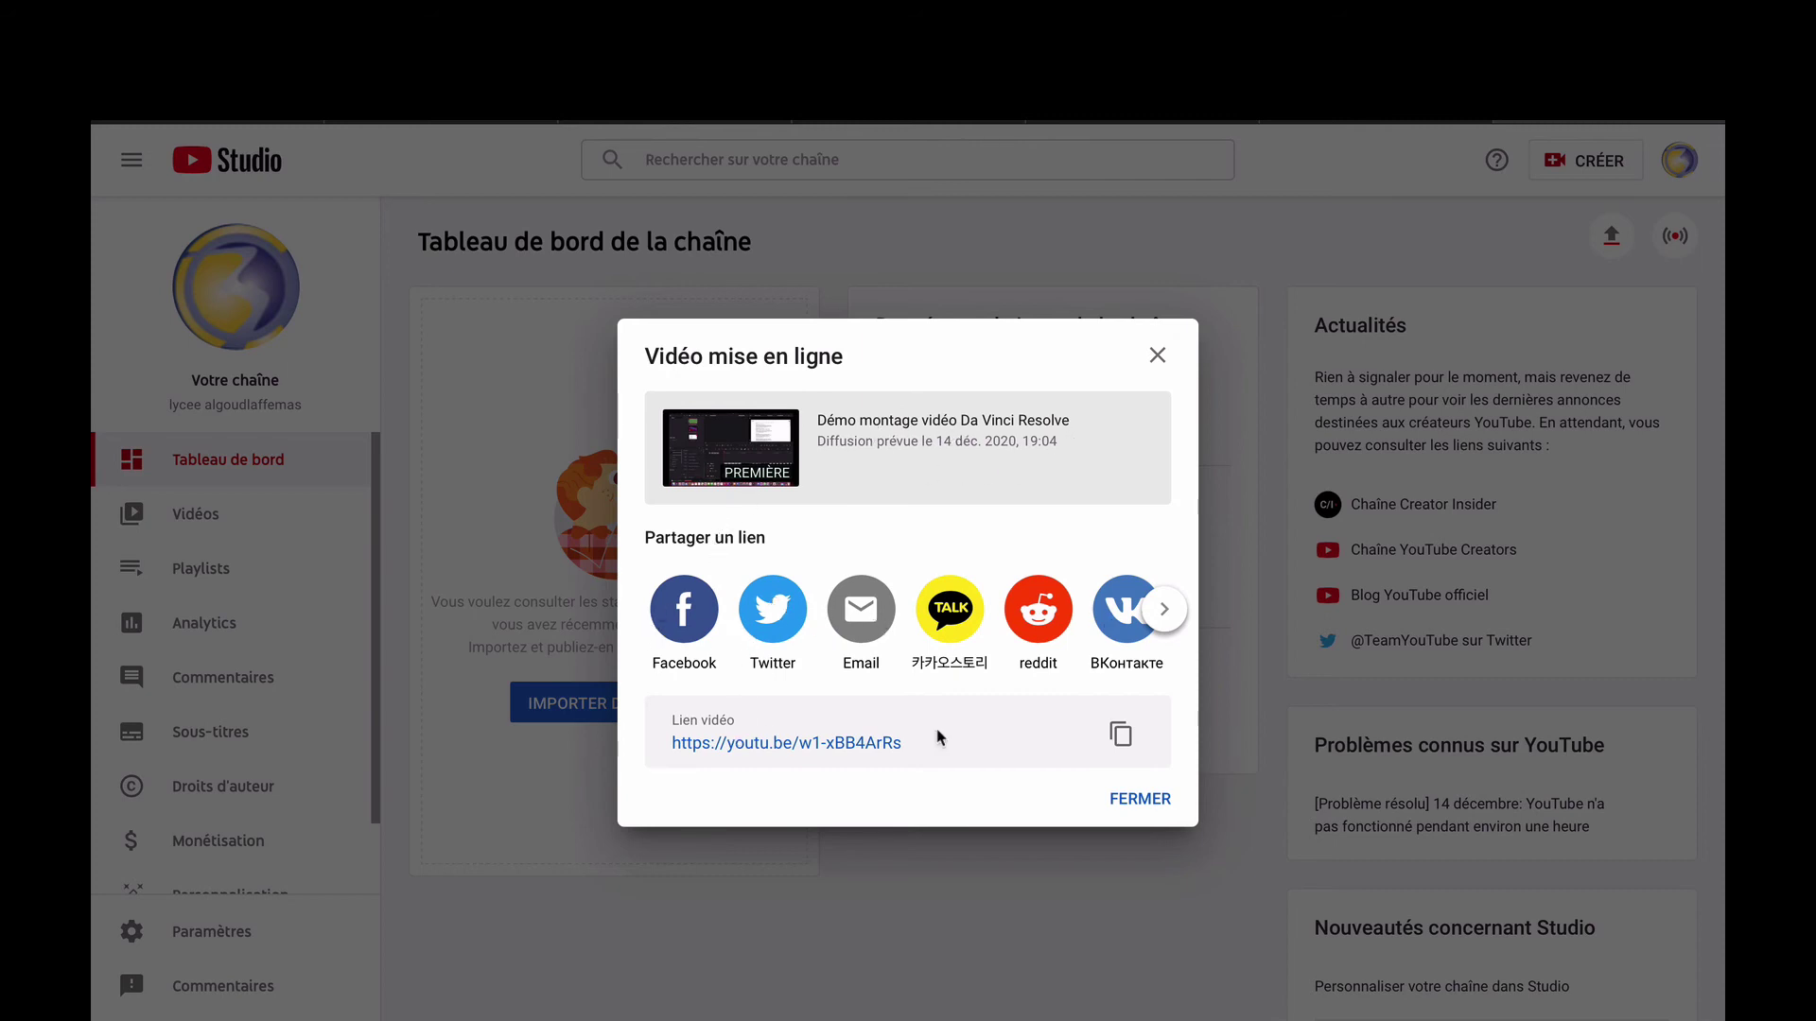
click(1119, 735)
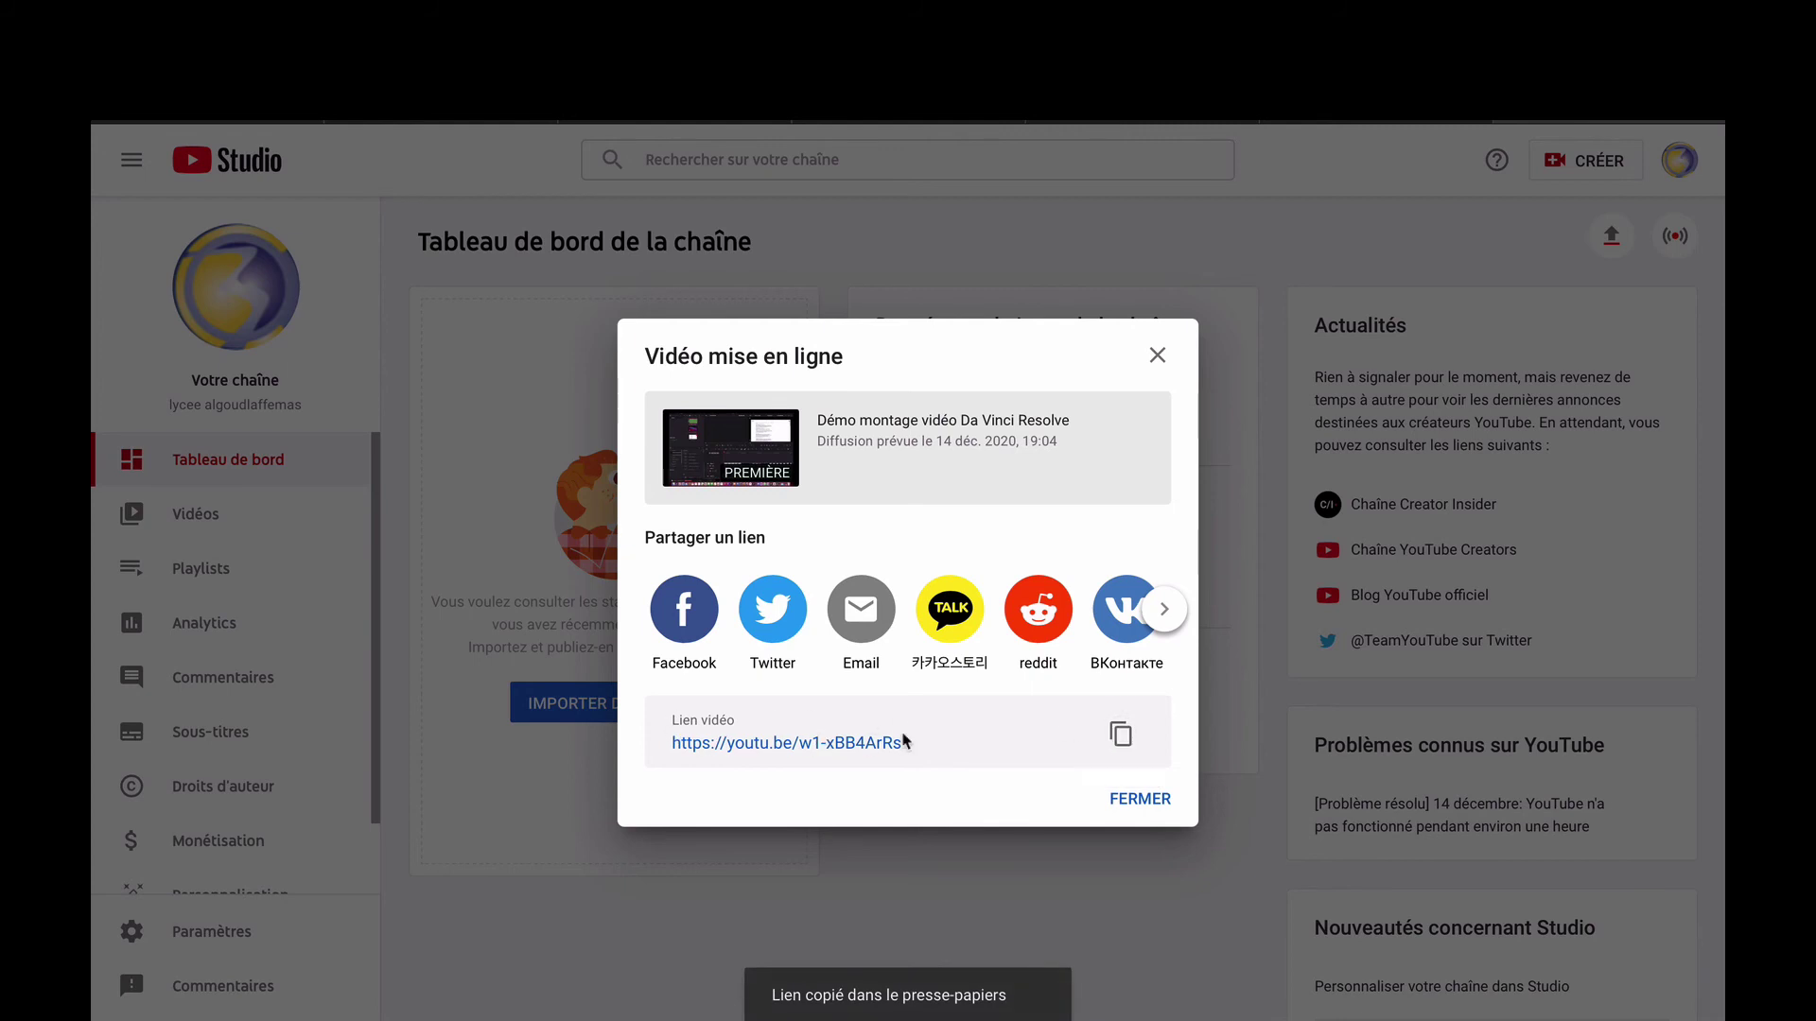
click(1134, 801)
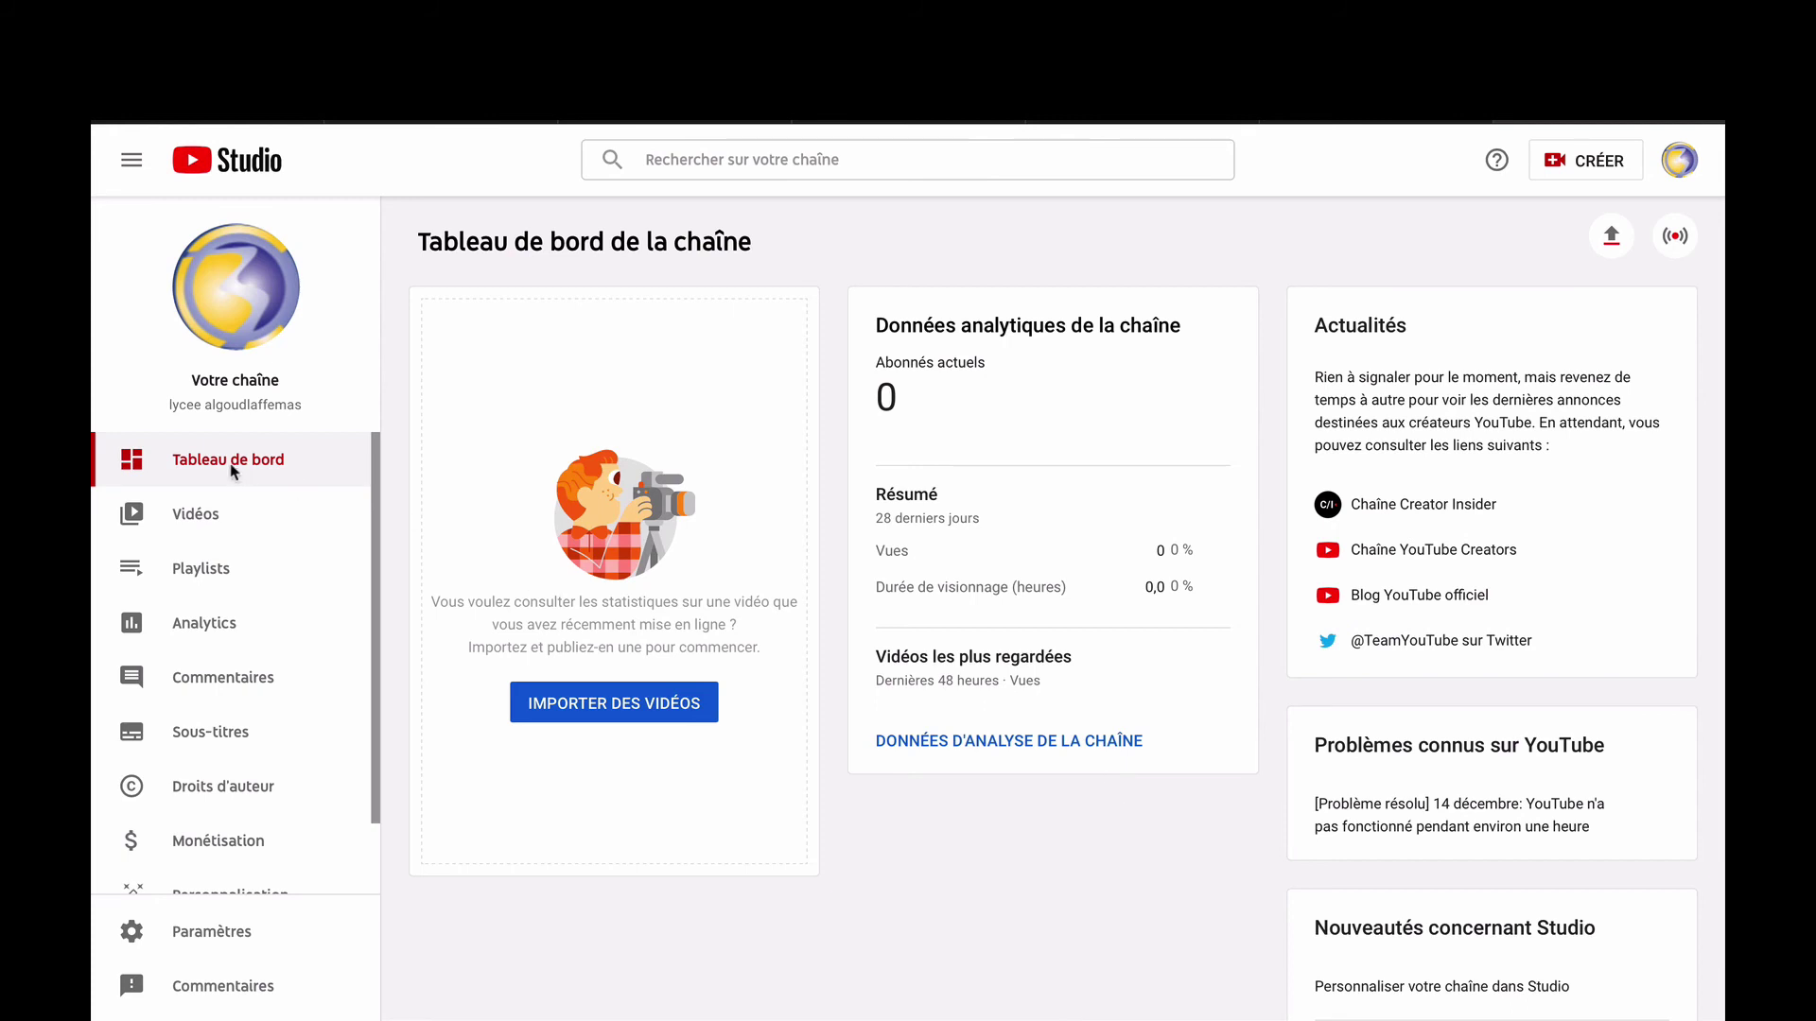
Display the list of the channel's videos, dismiss the introductory tip and show the actions available for the uploaded video.
click(207, 524)
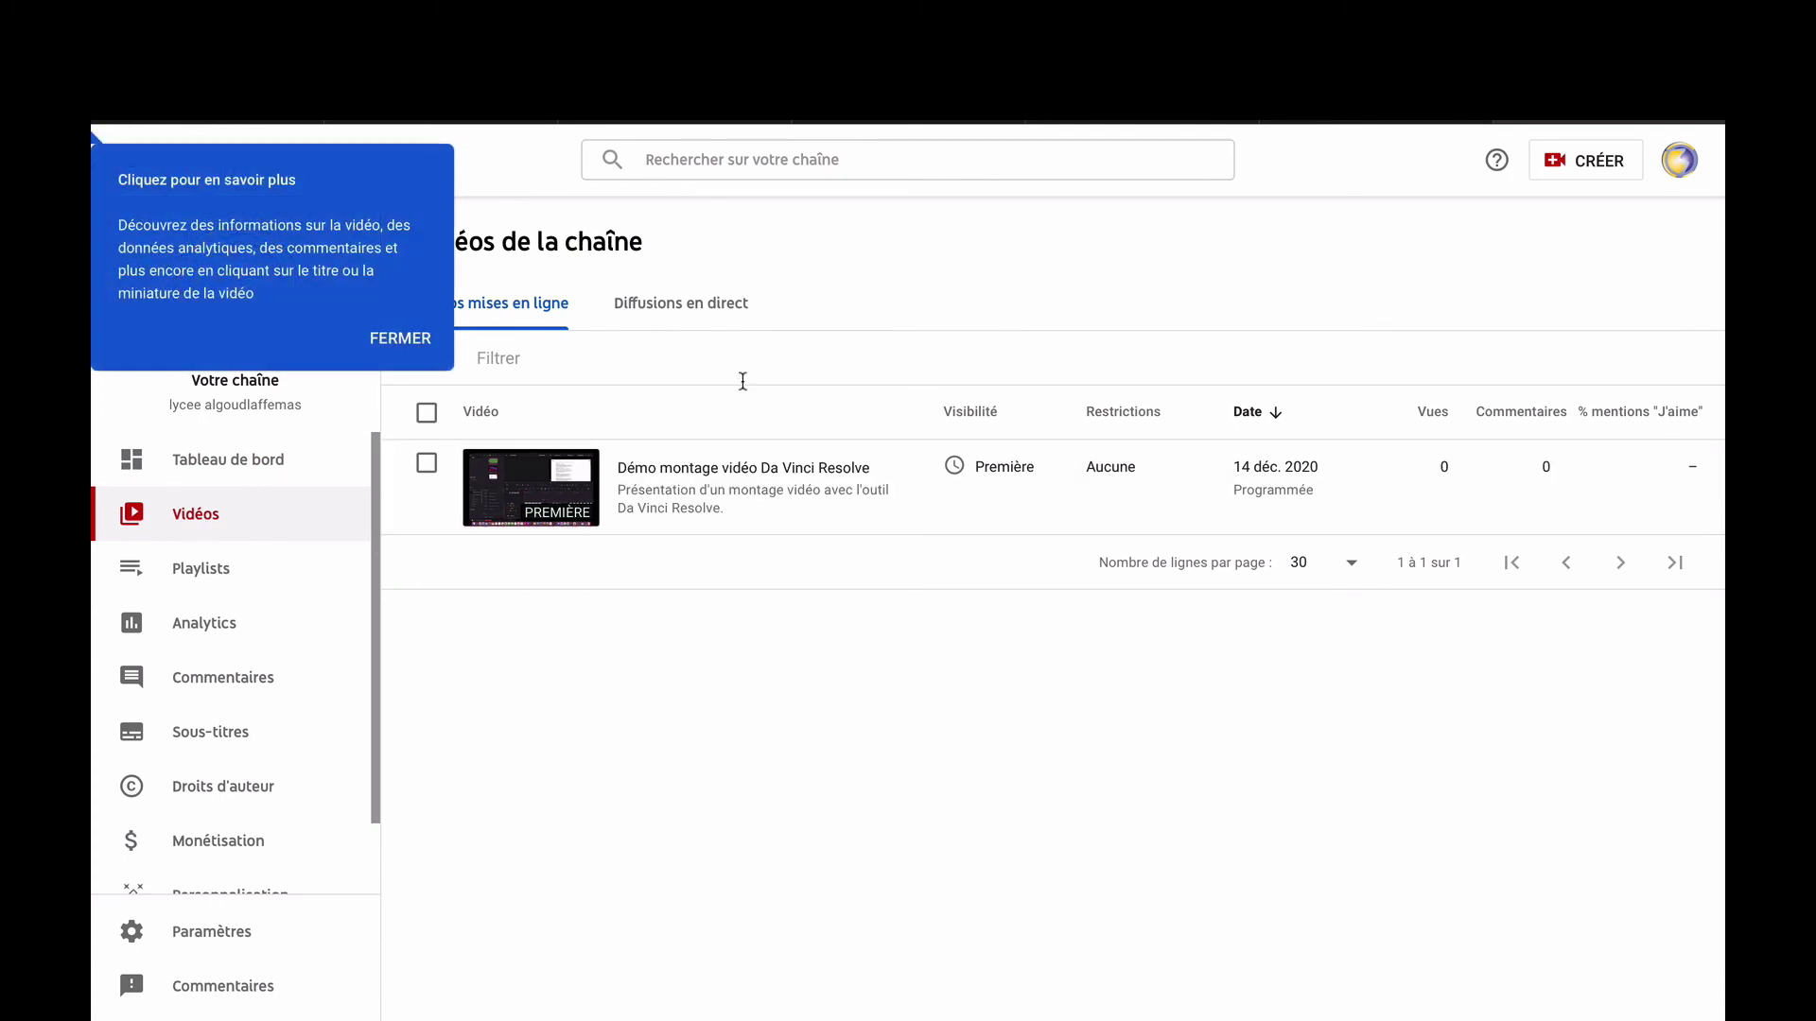
click(416, 340)
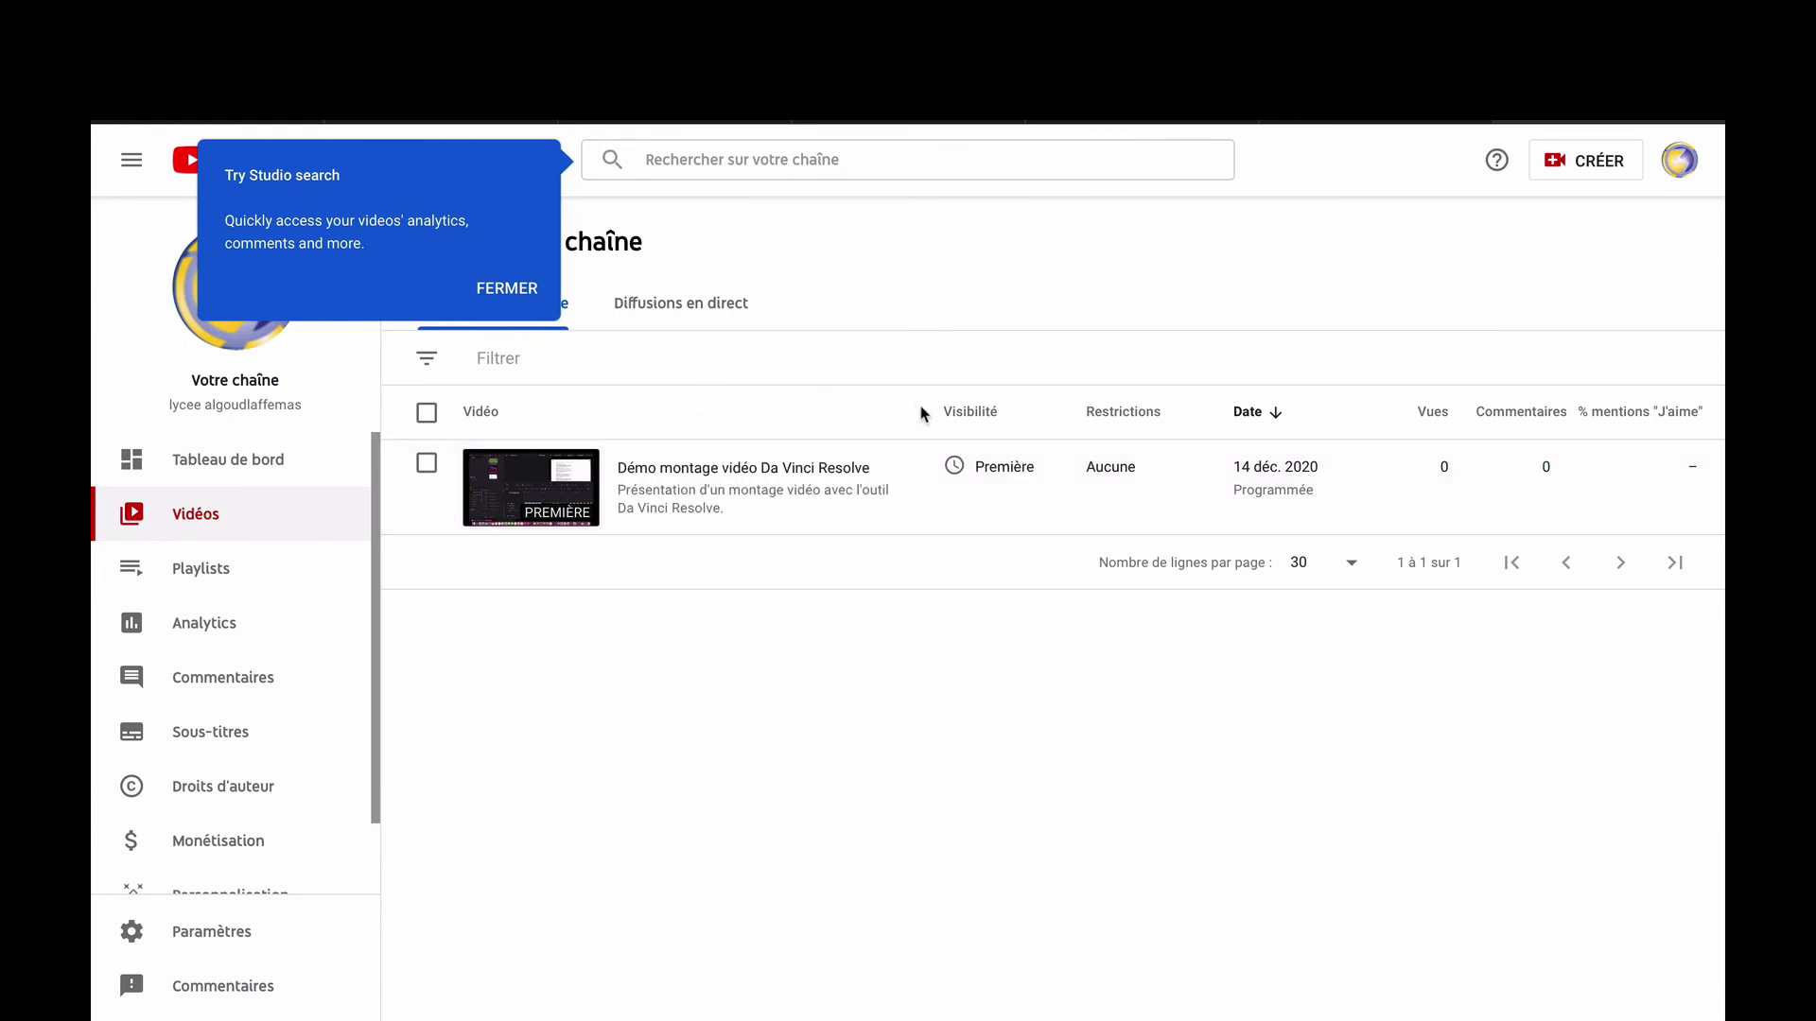
mouse_move(993, 486)
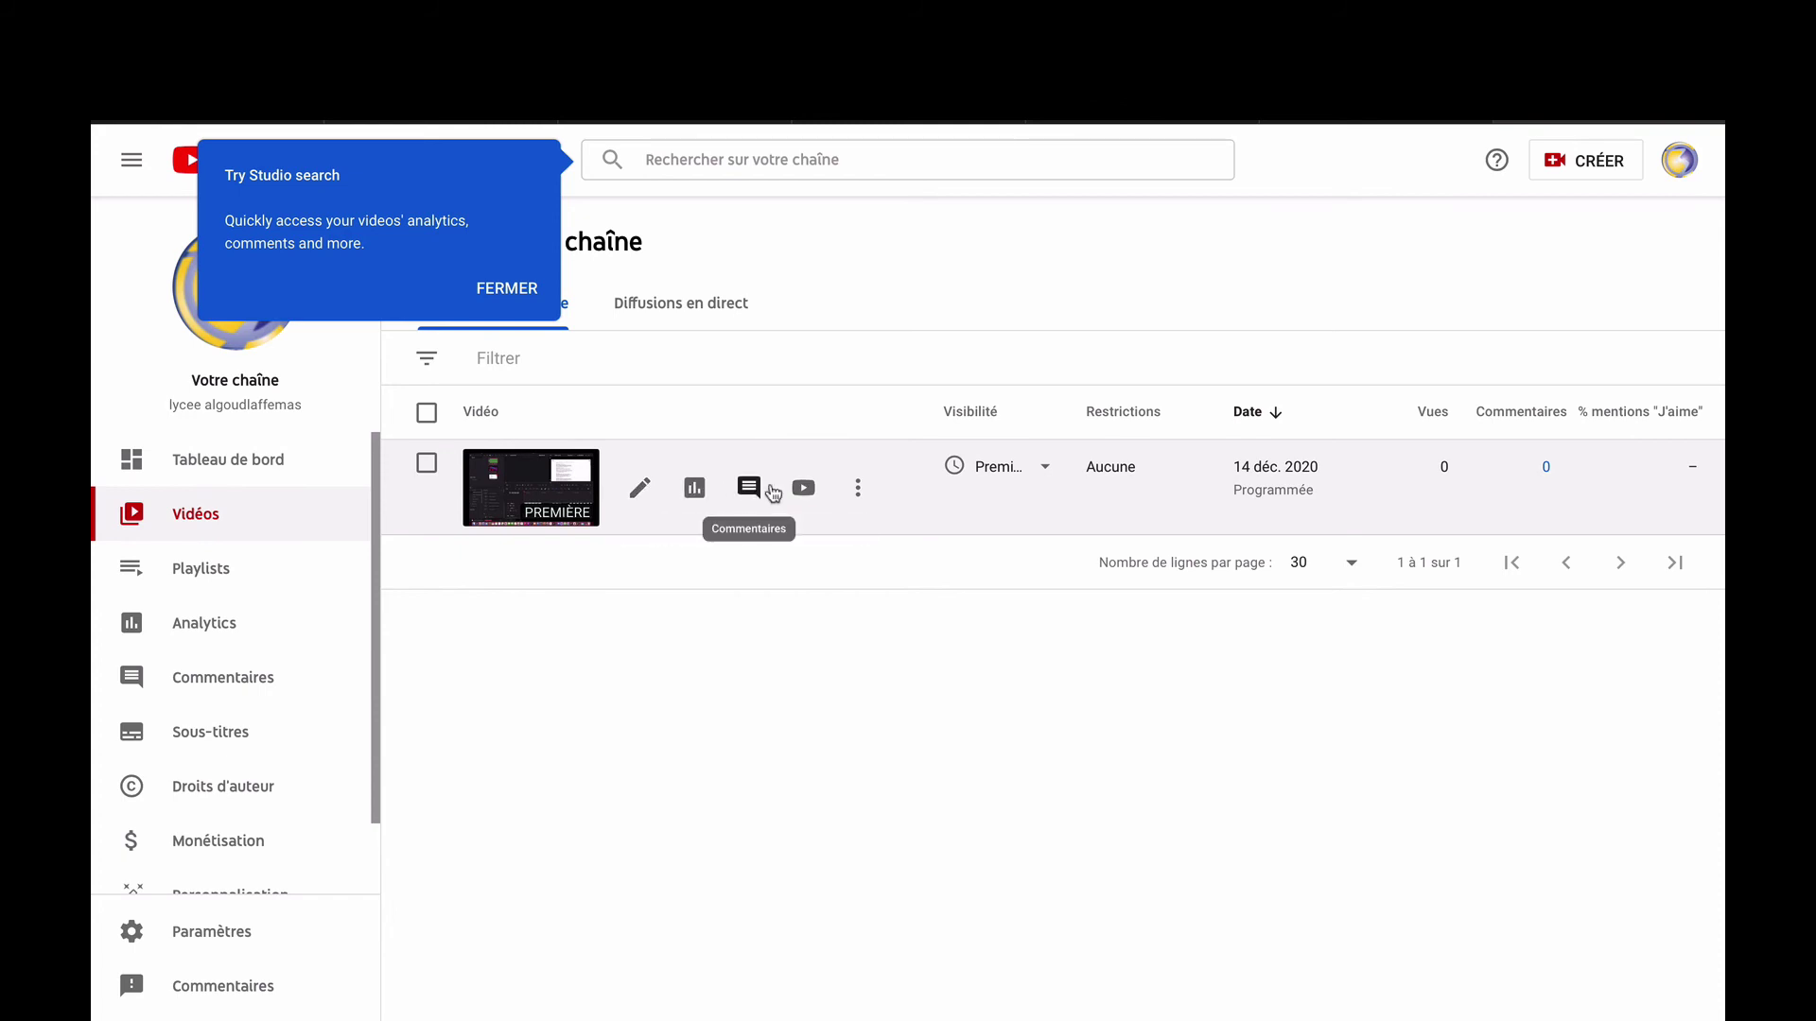
Play the published video on YouTube, skip to about 1:00 and pause it, and check the account's notifications.
click(802, 489)
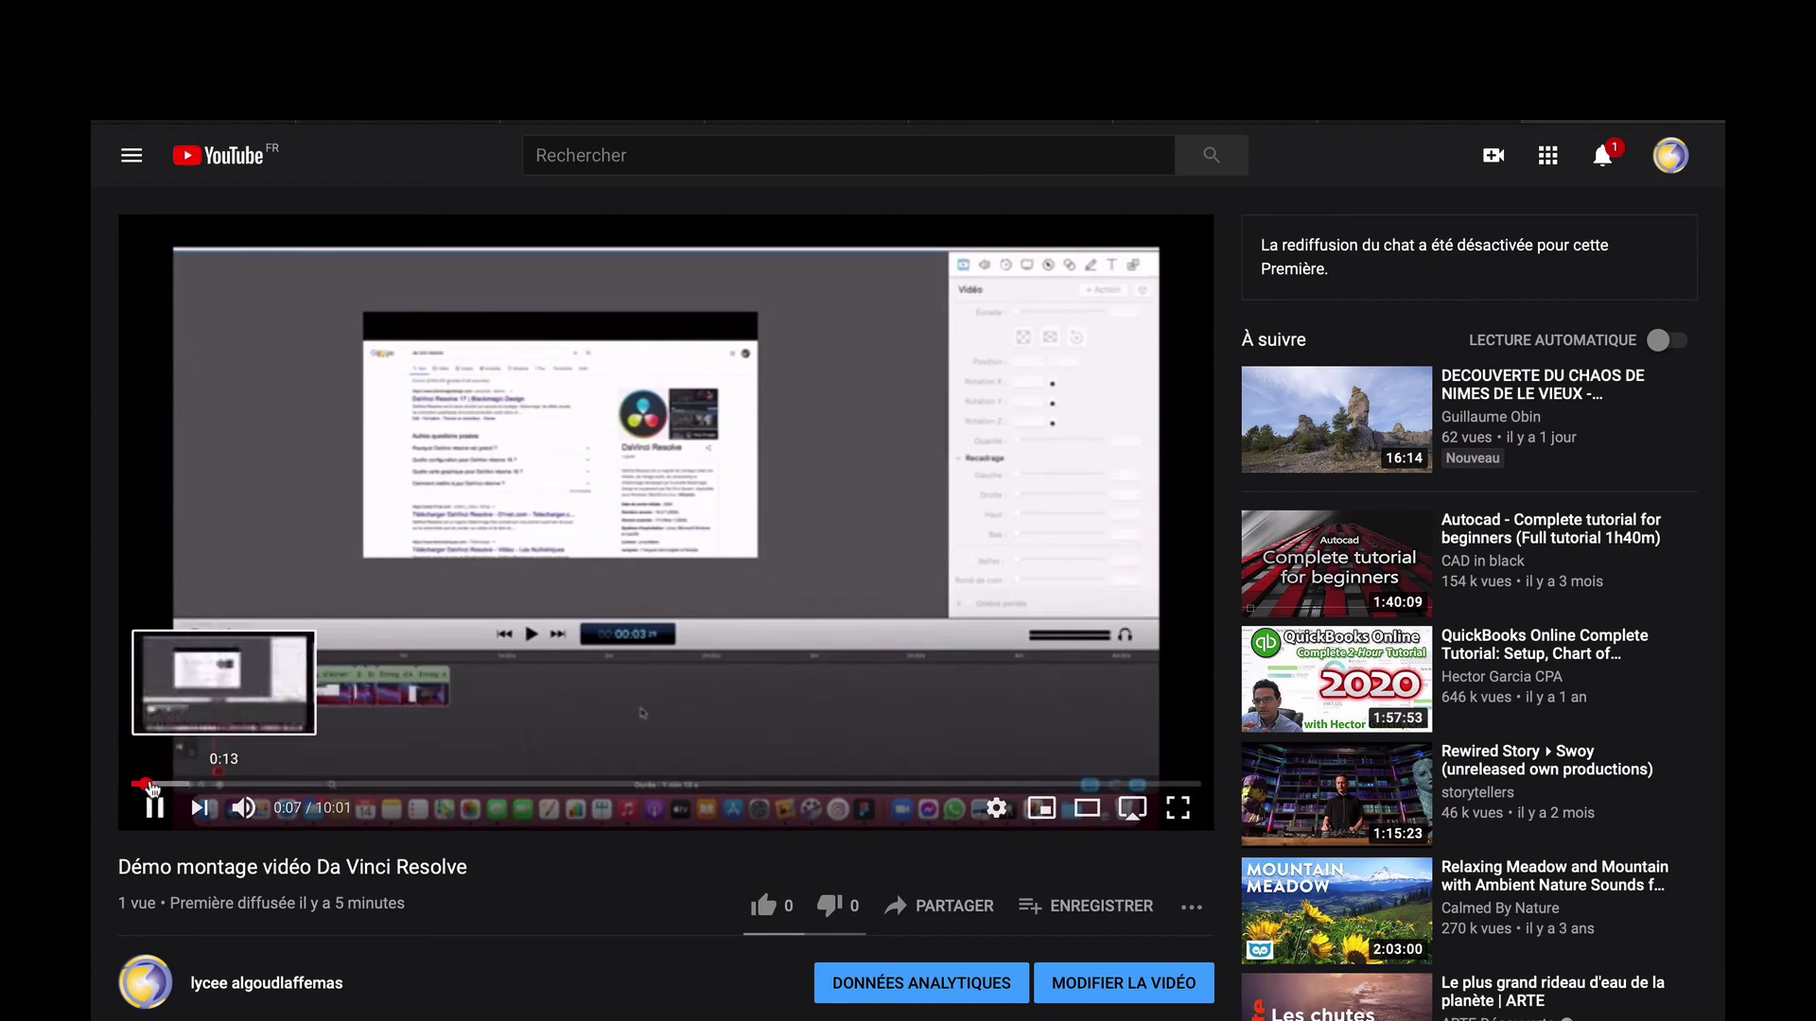
click(232, 785)
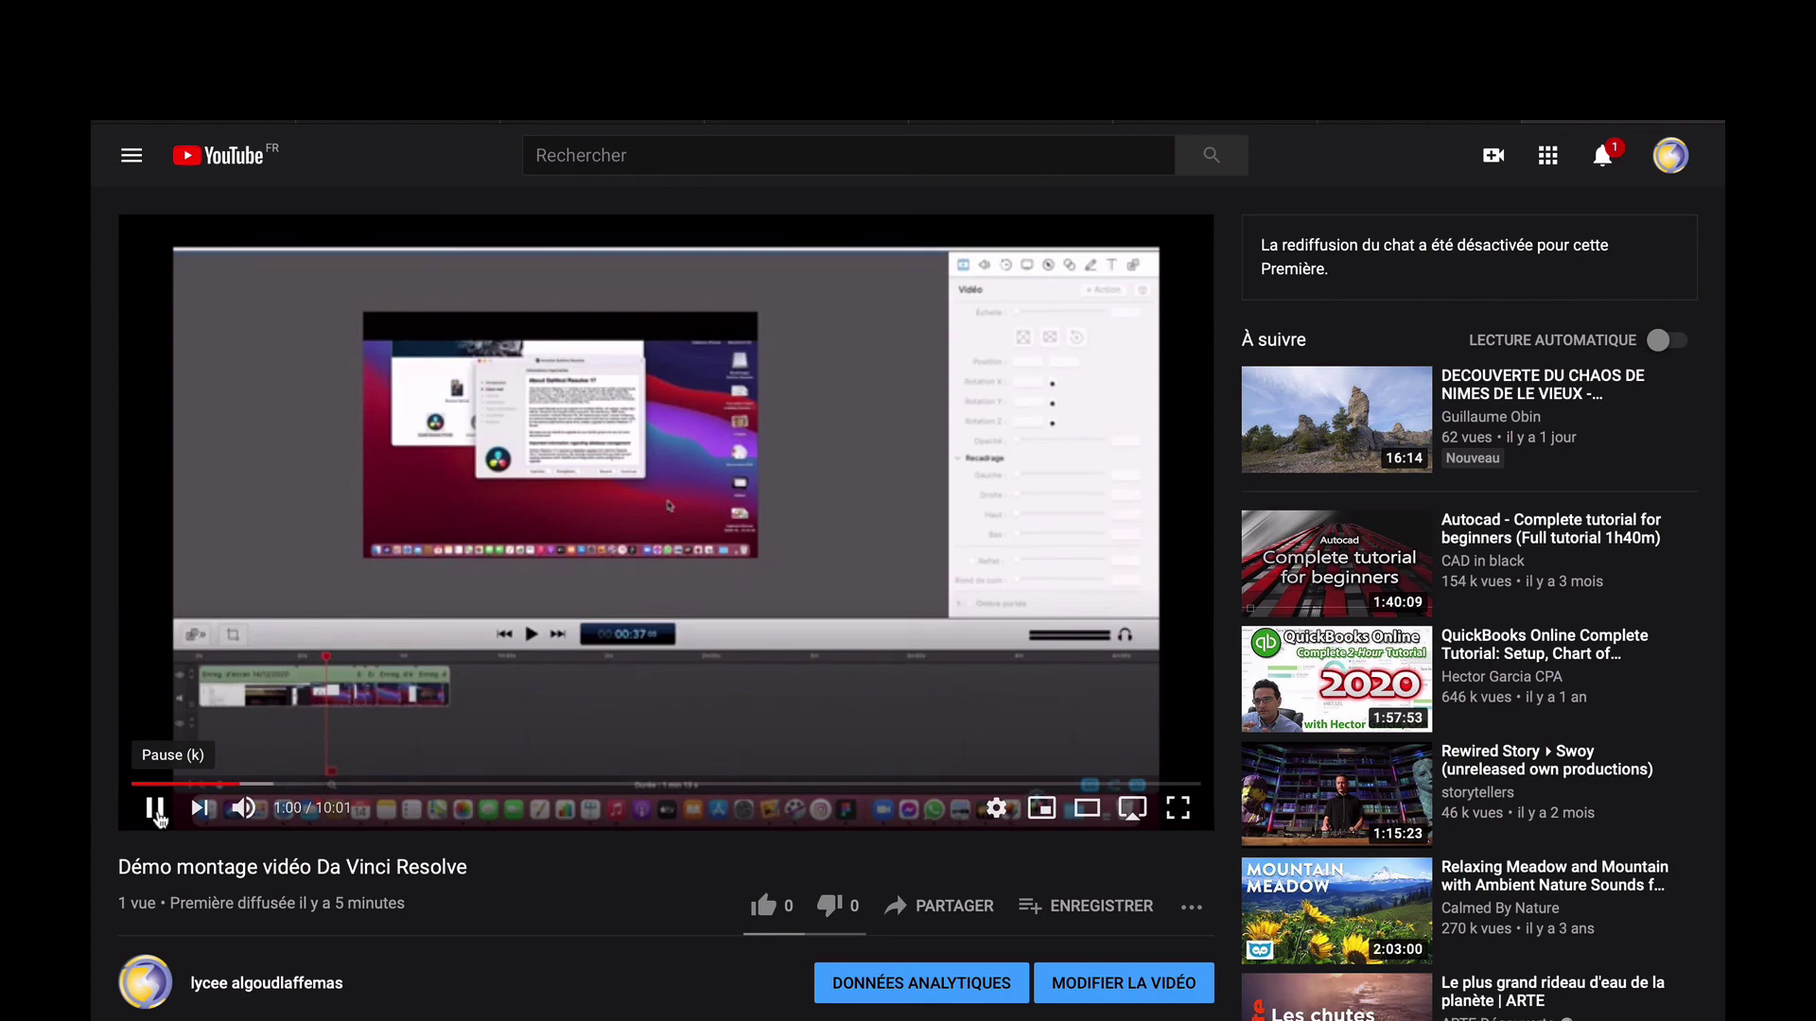
click(155, 810)
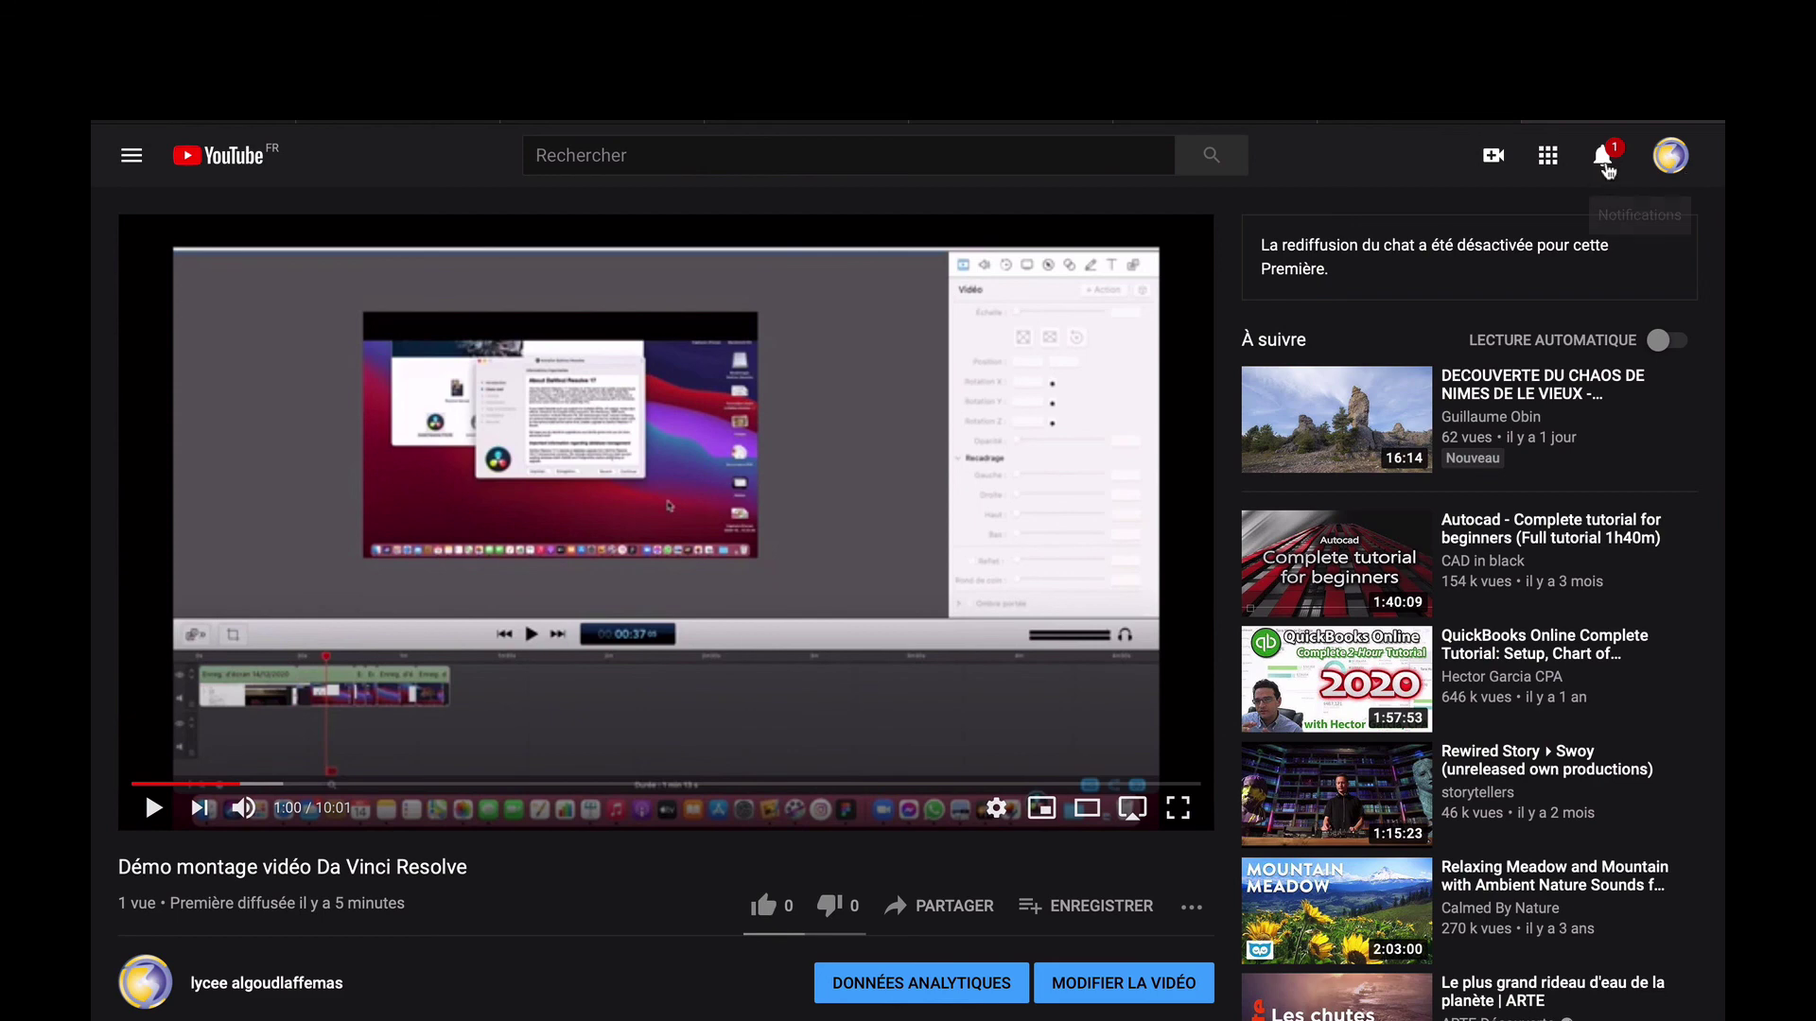
click(1604, 161)
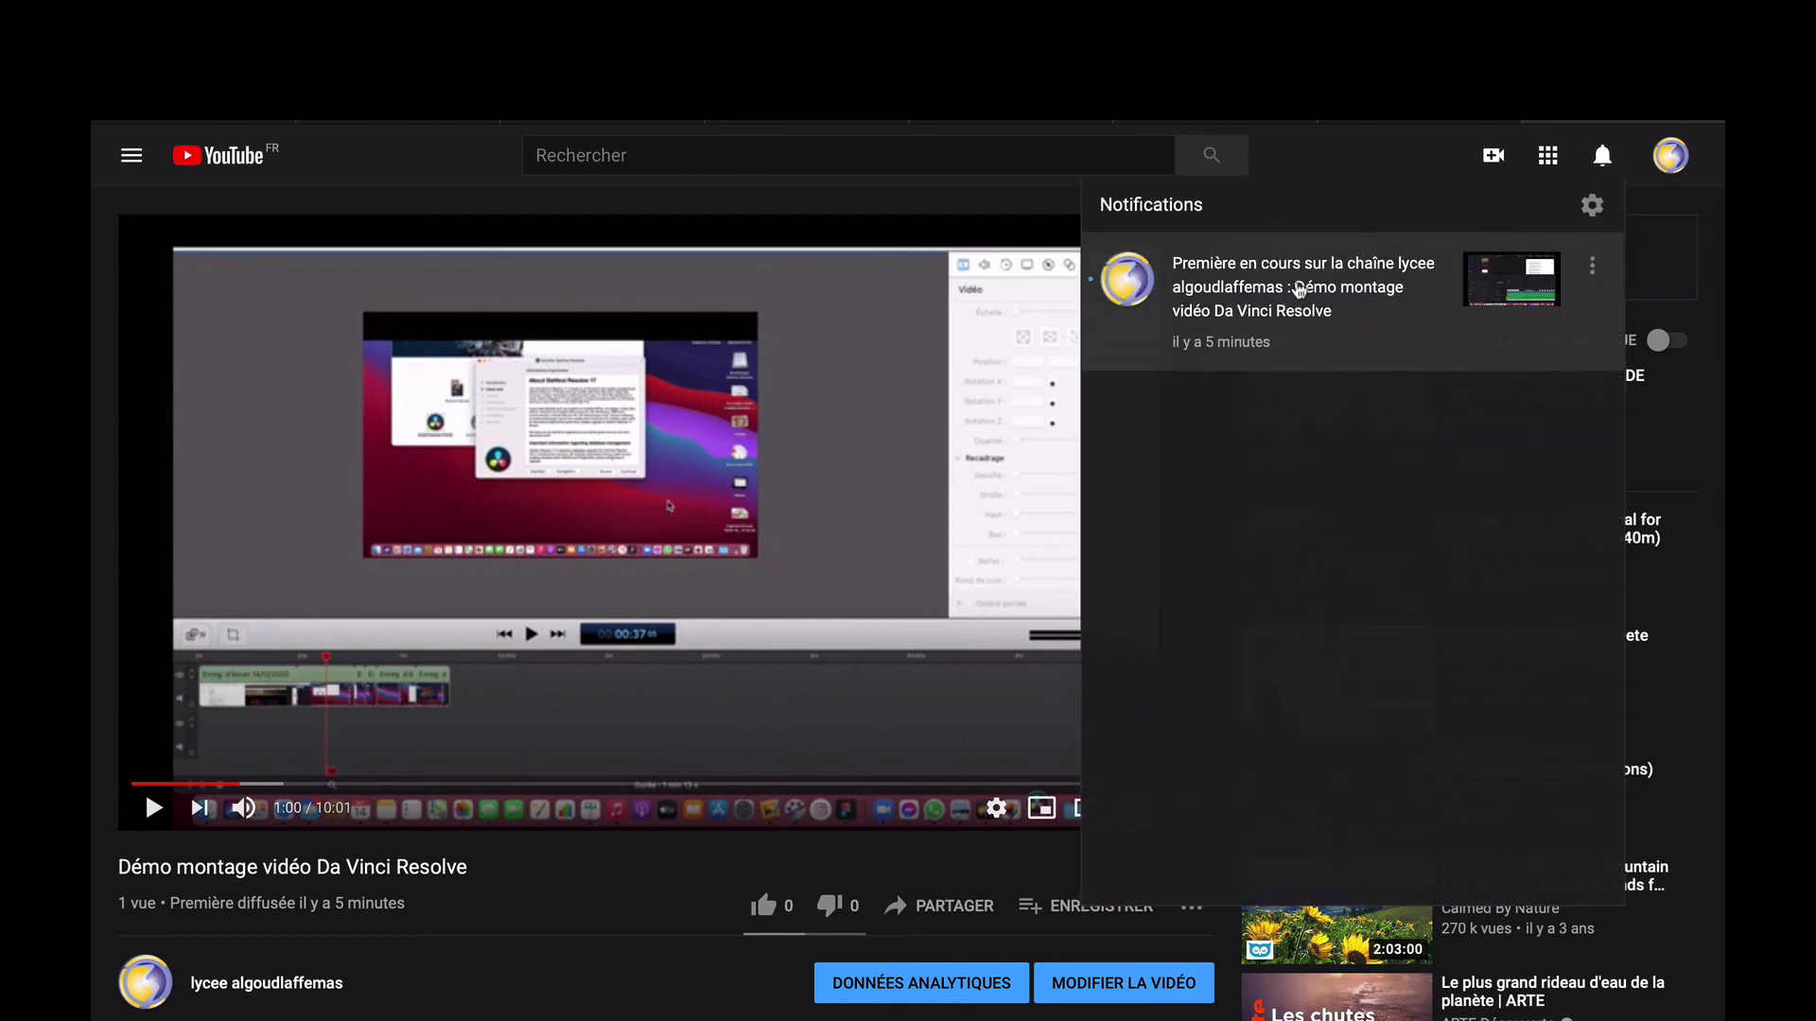
Return to YouTube Studio, review the channel's playlists and show the list of uploaded videos.
click(1672, 157)
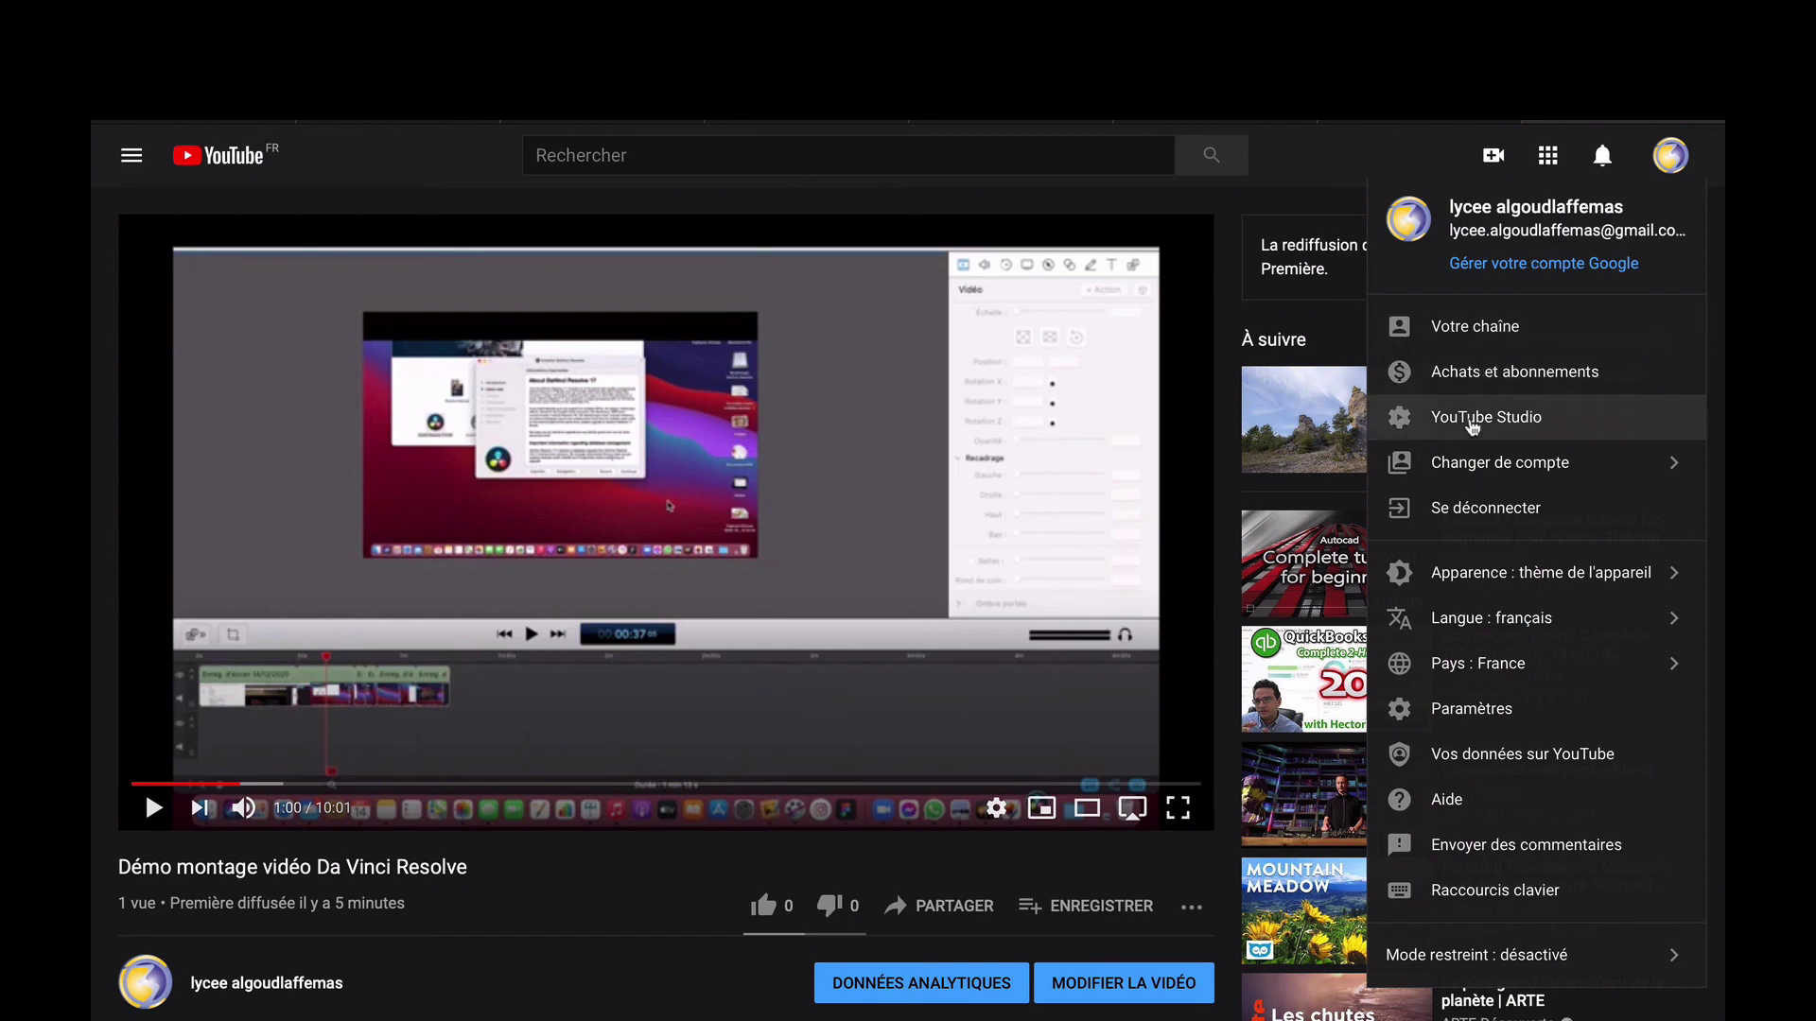
click(1475, 421)
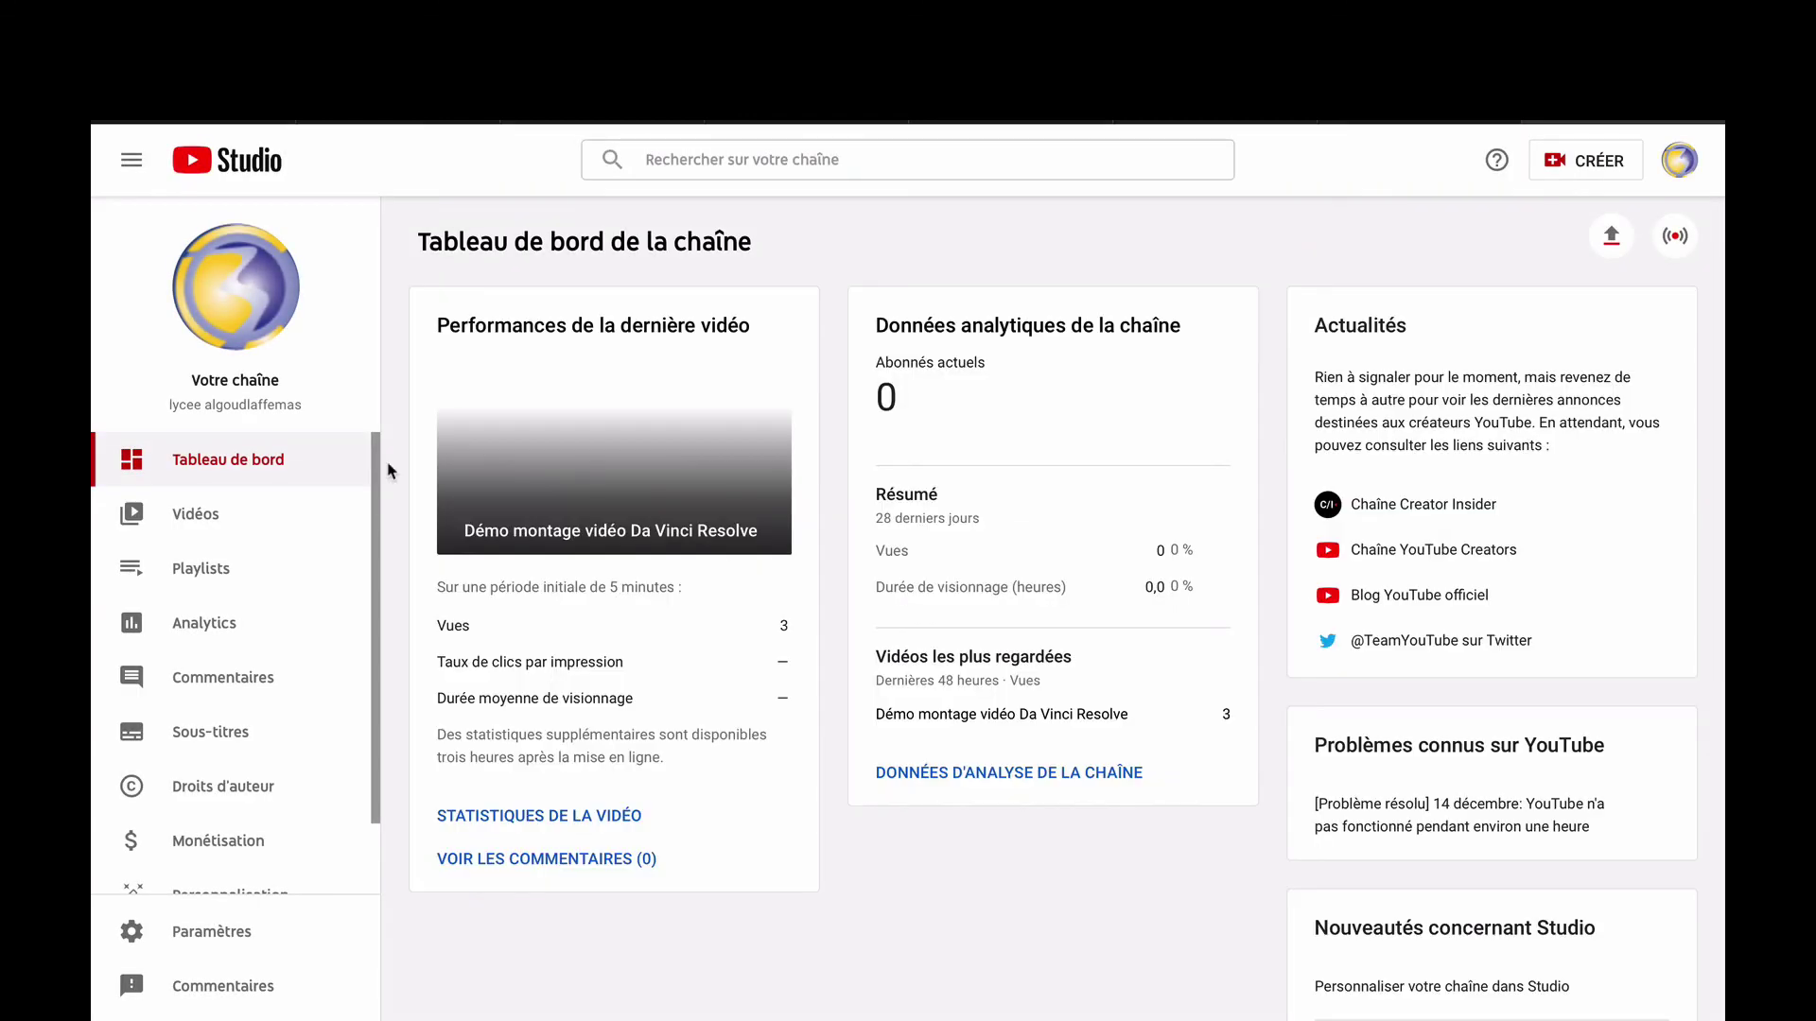
click(212, 523)
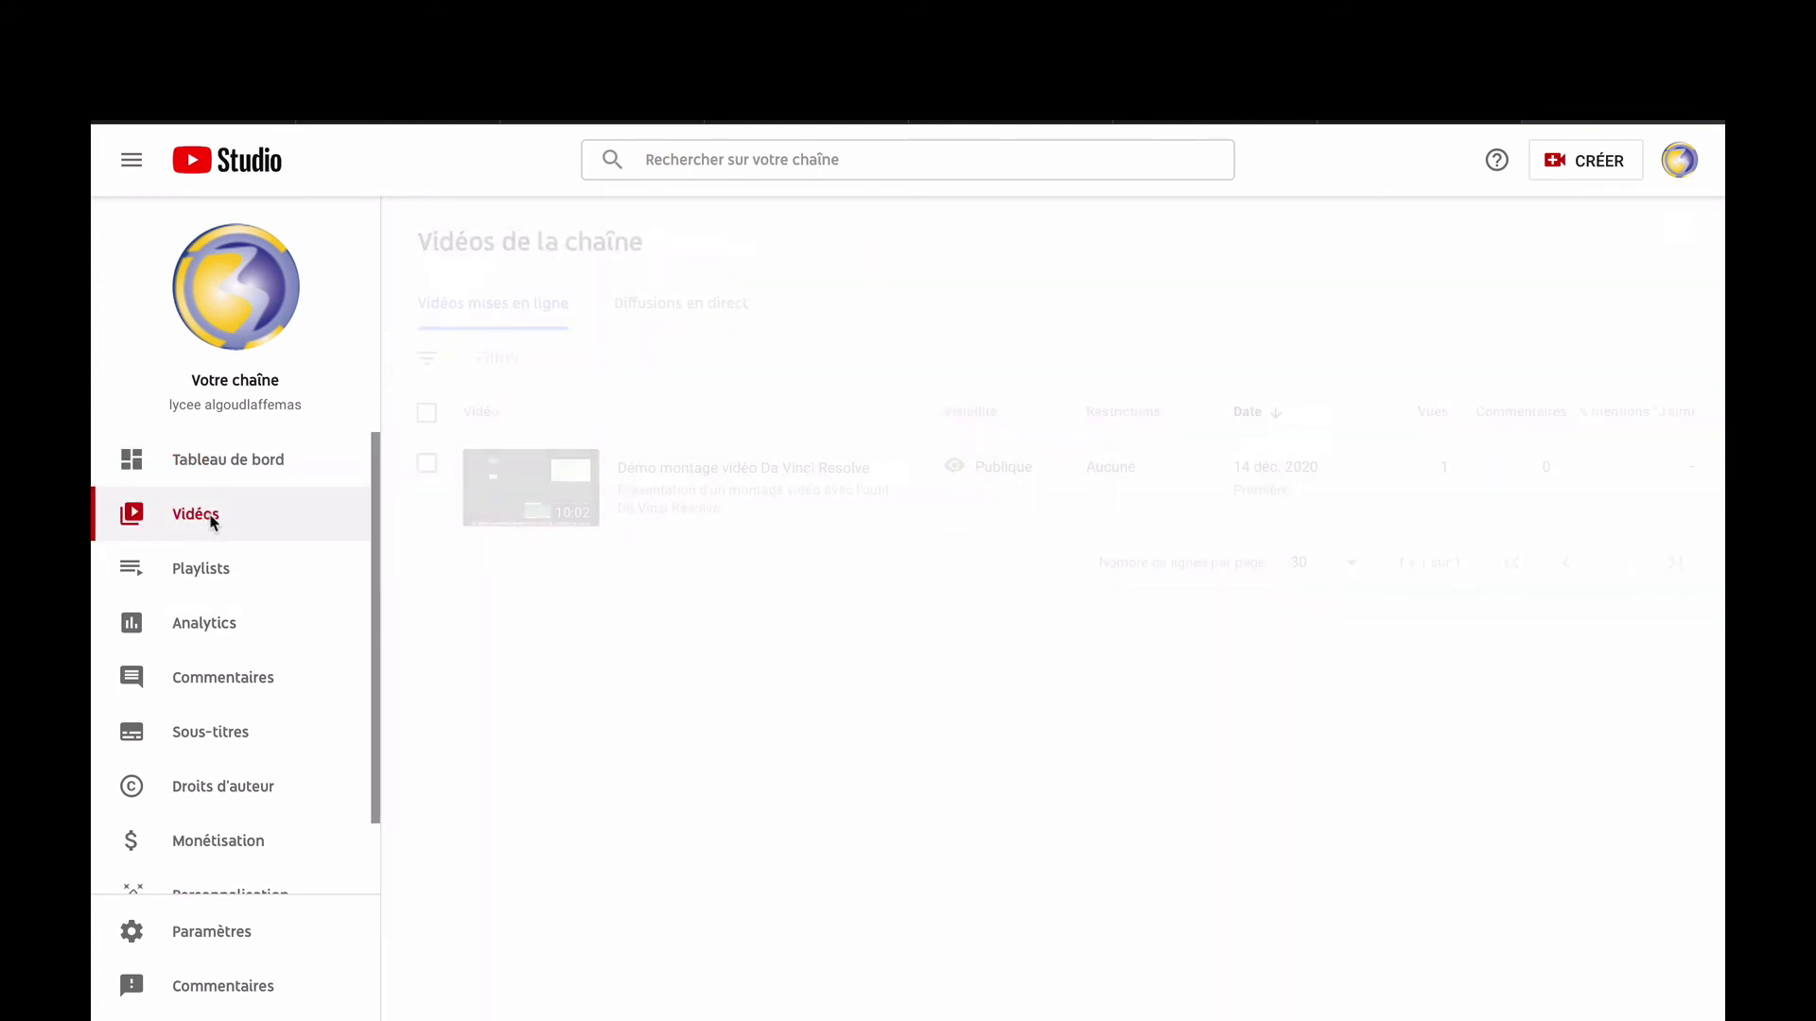
click(205, 577)
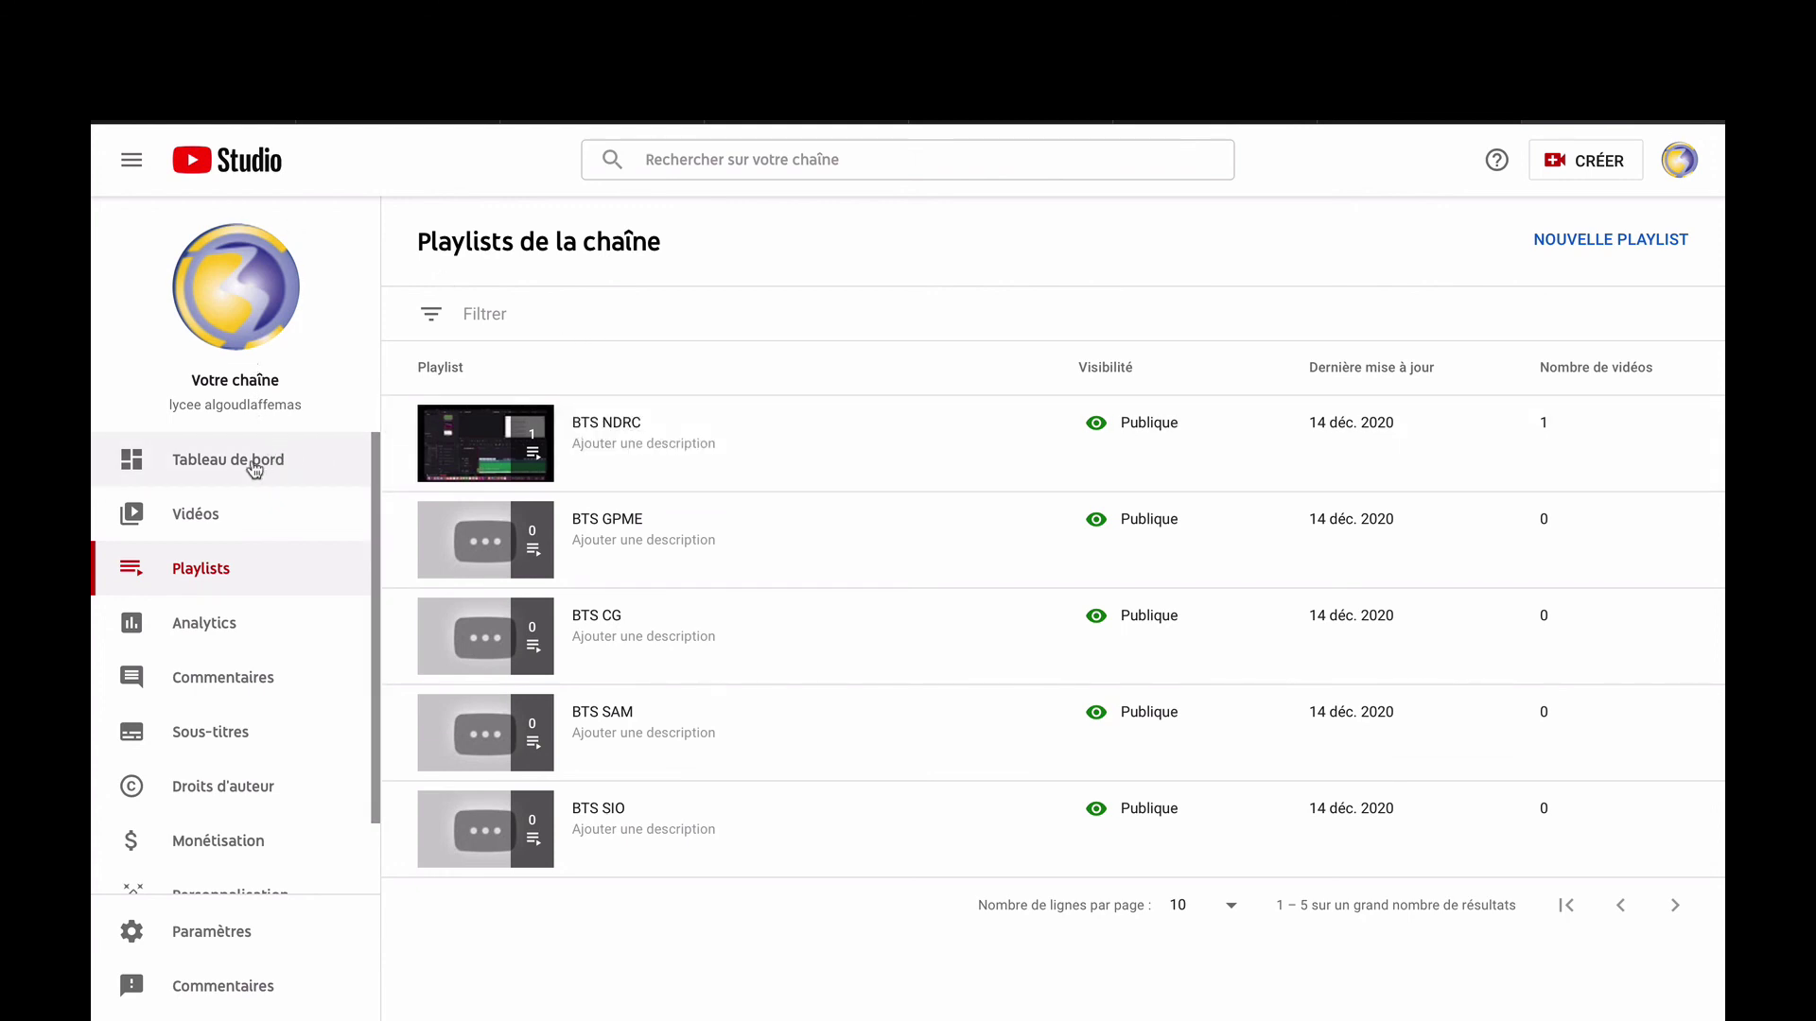
click(203, 519)
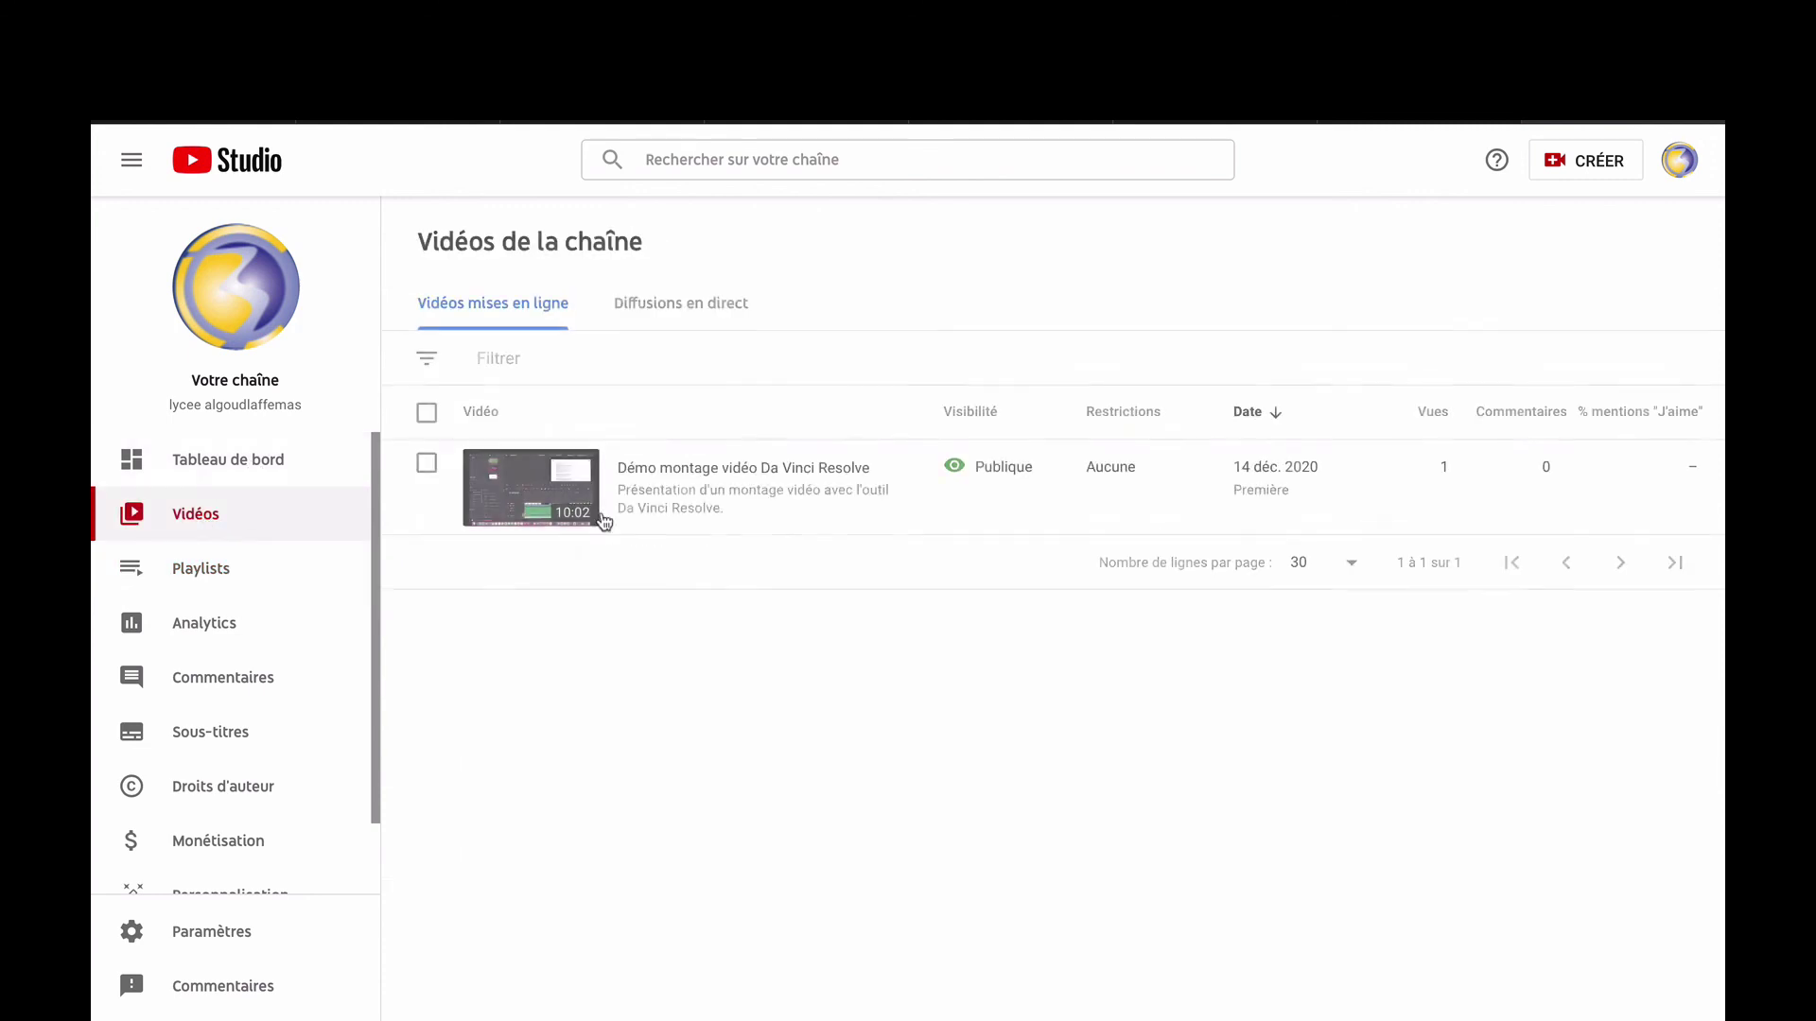
Reach the channel's public page from the published video's page, and view its uploaded videos and created playlists.
click(803, 487)
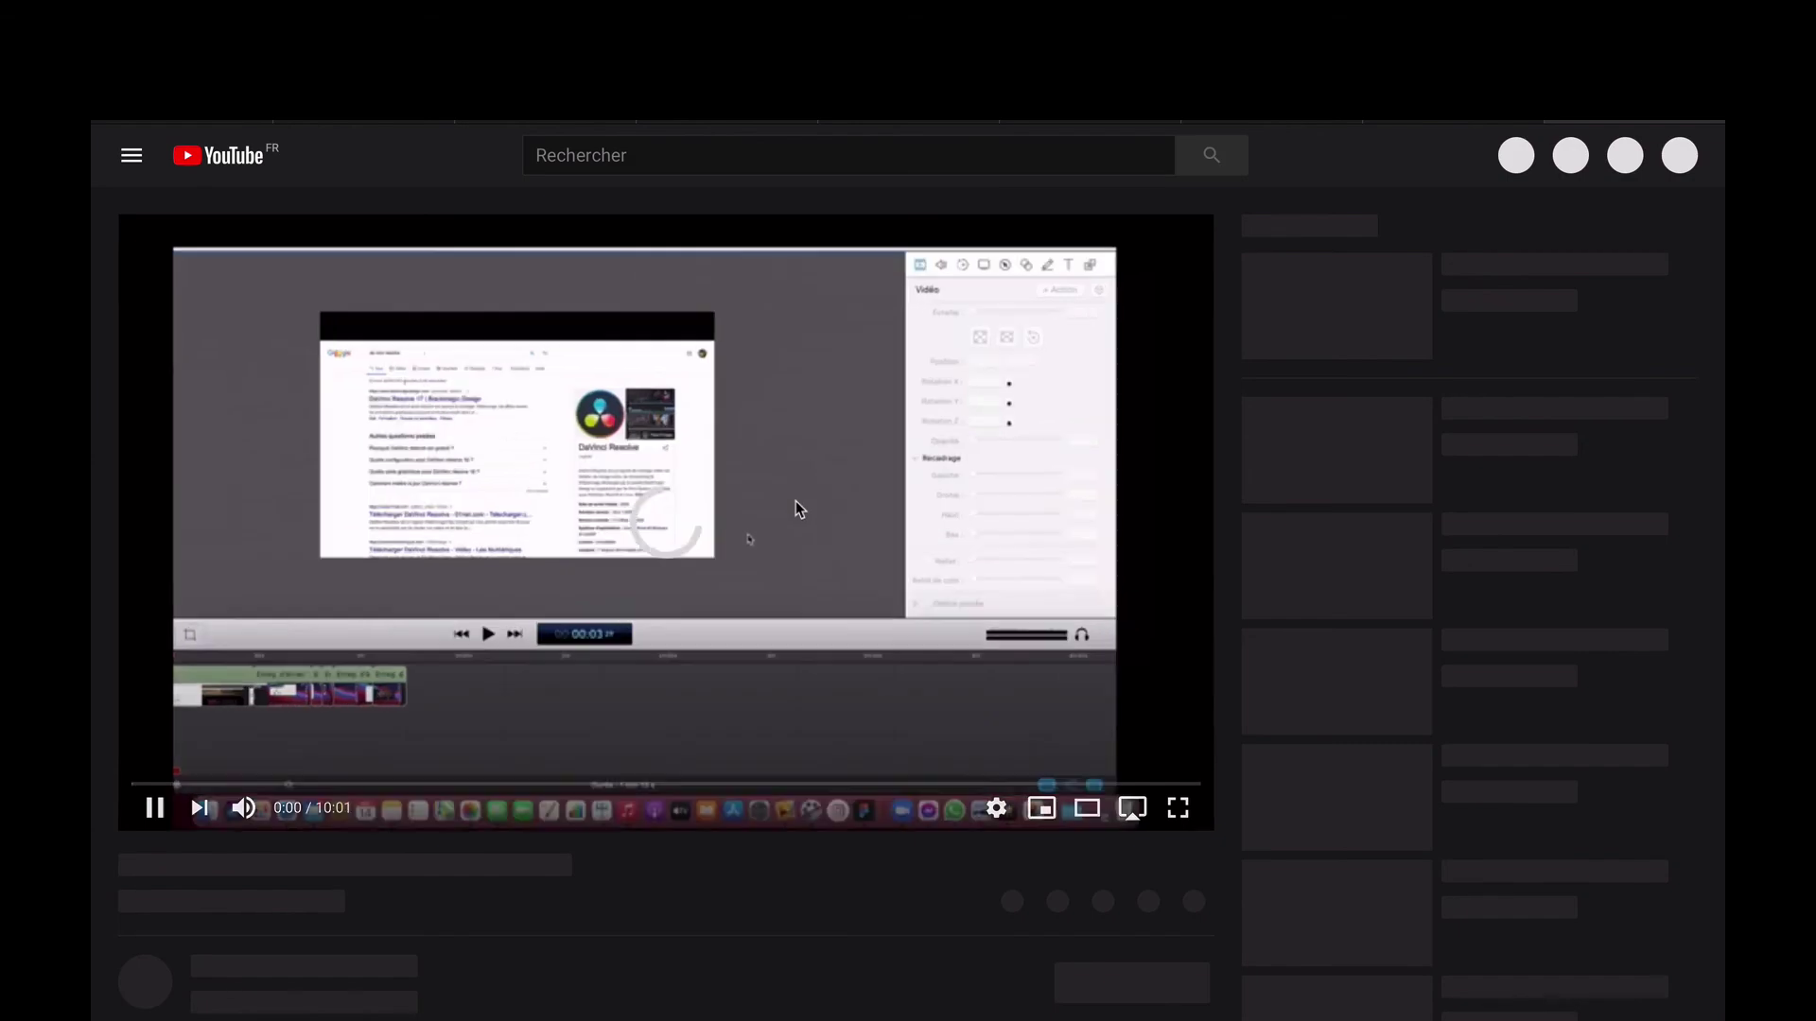
scroll(588, 692, down, 4)
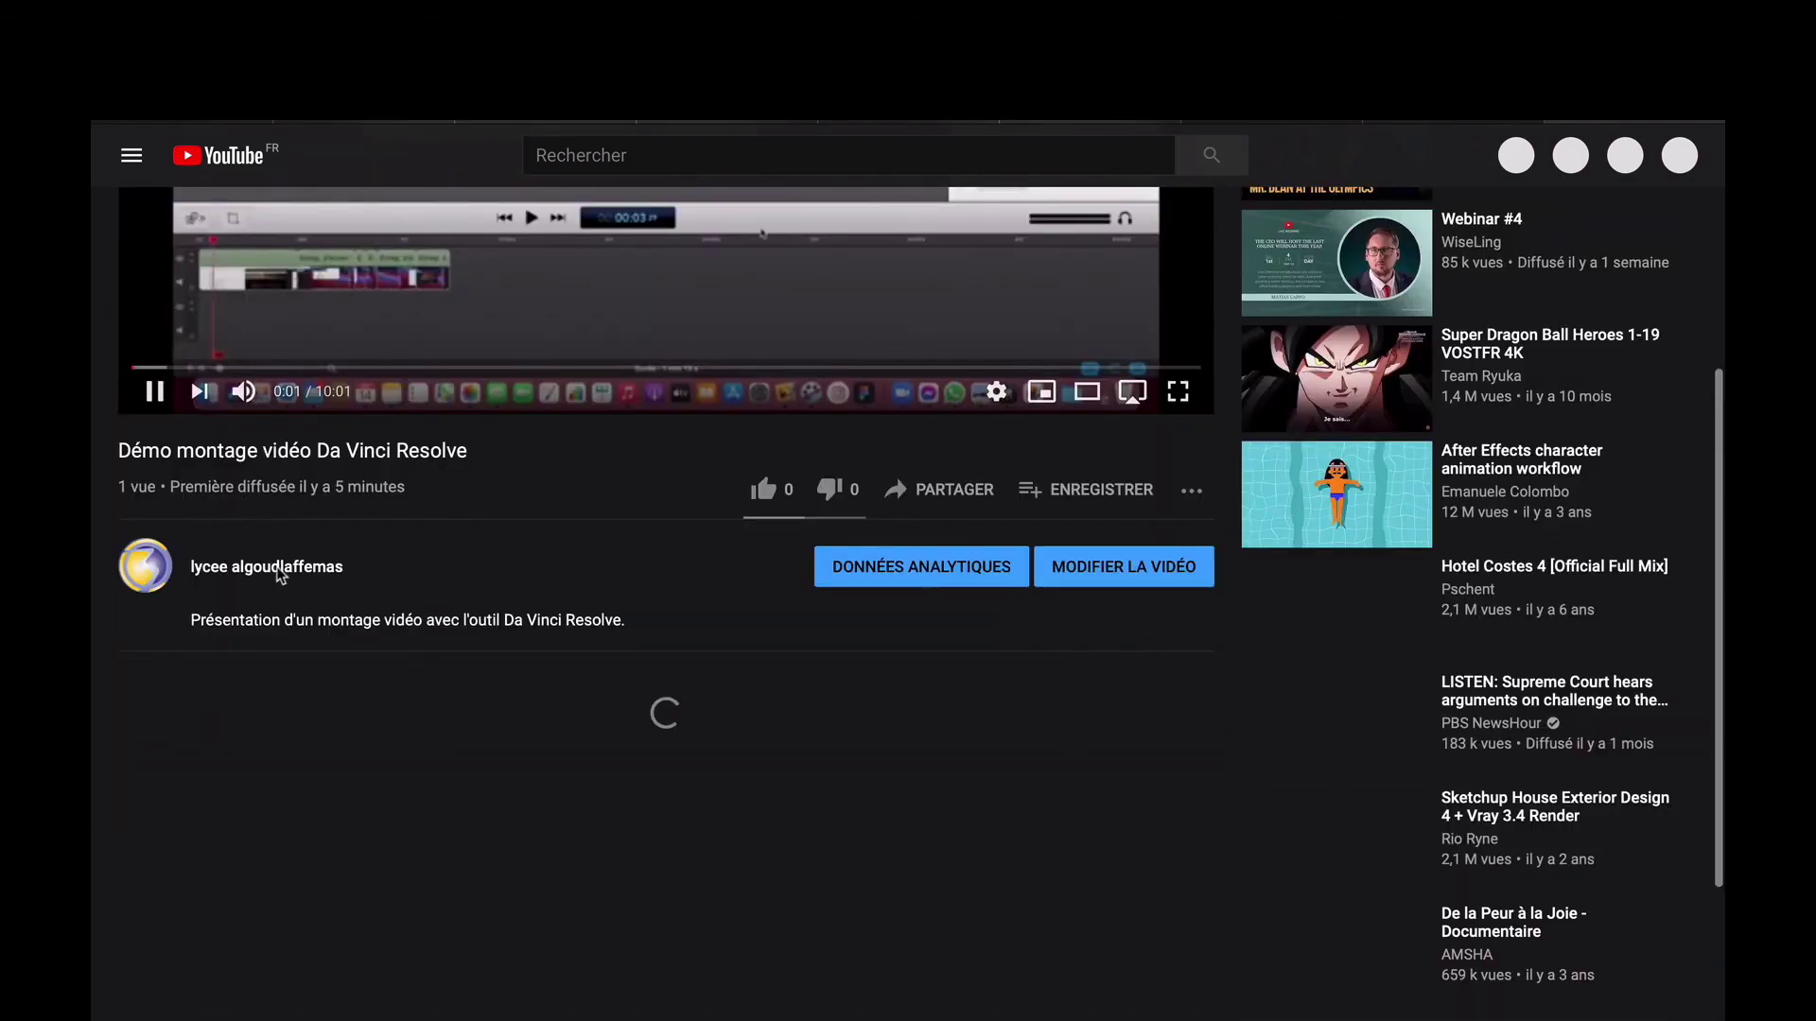
click(280, 570)
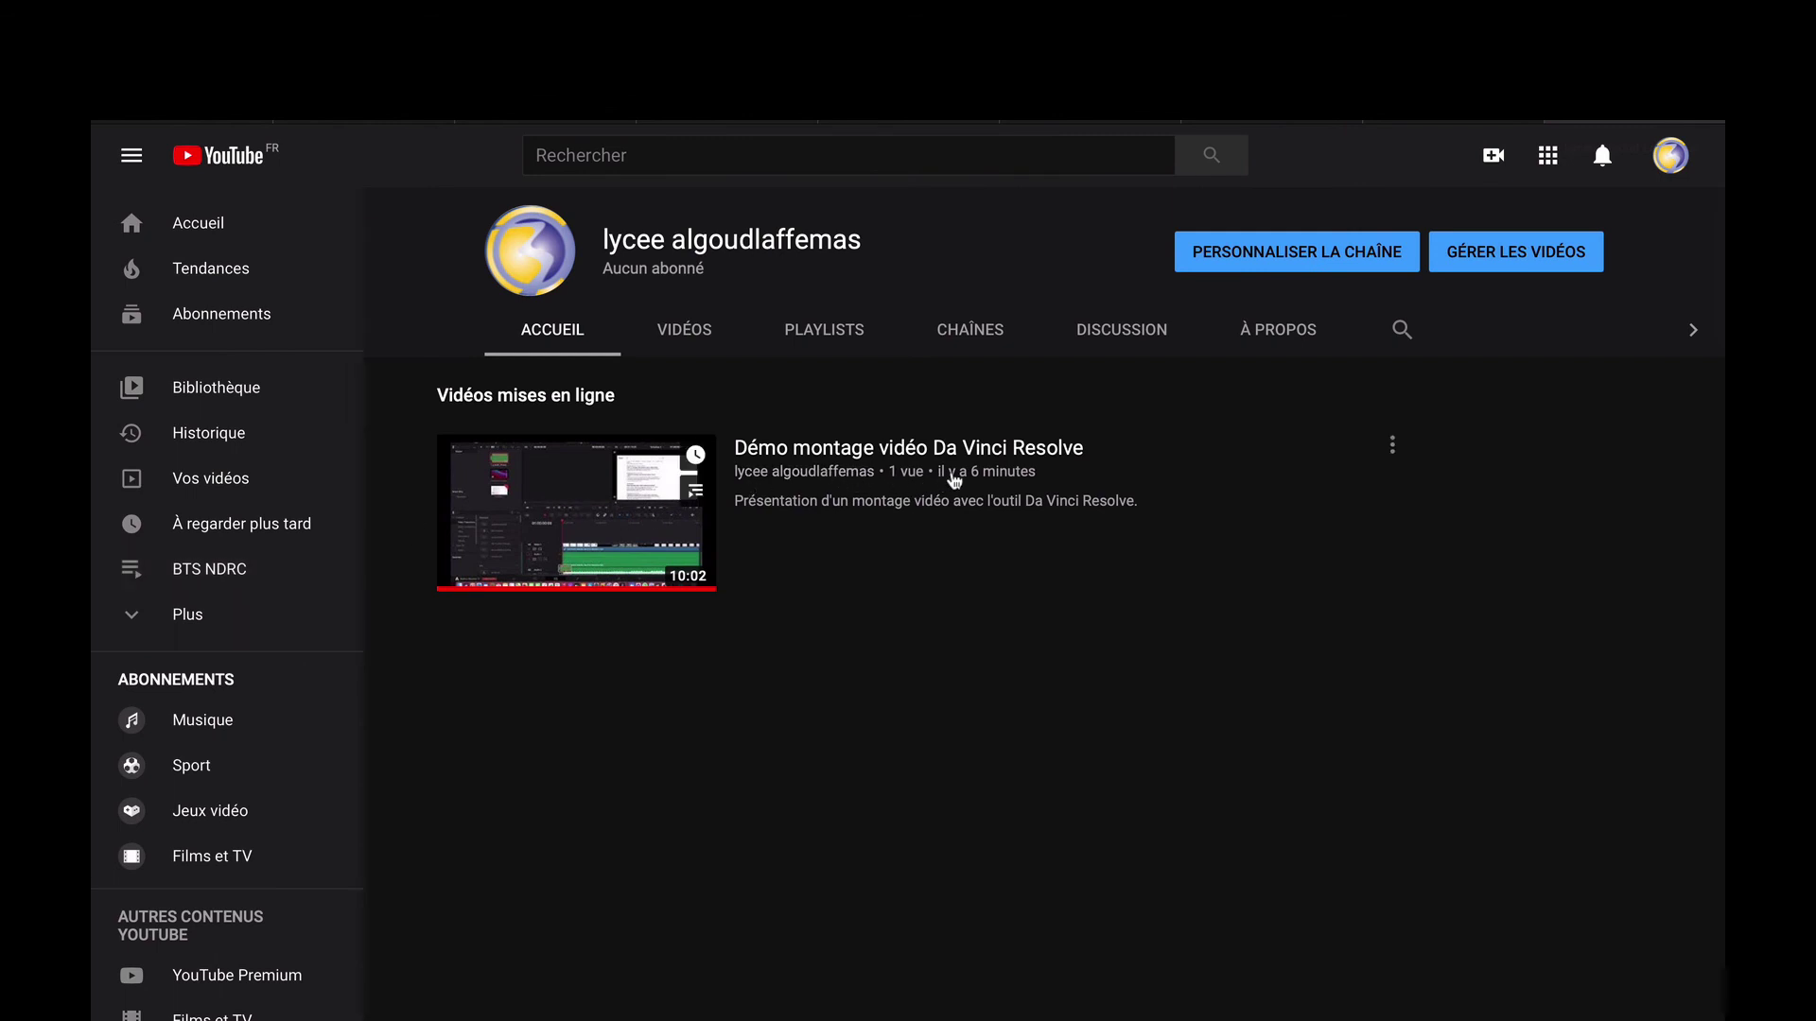
click(700, 331)
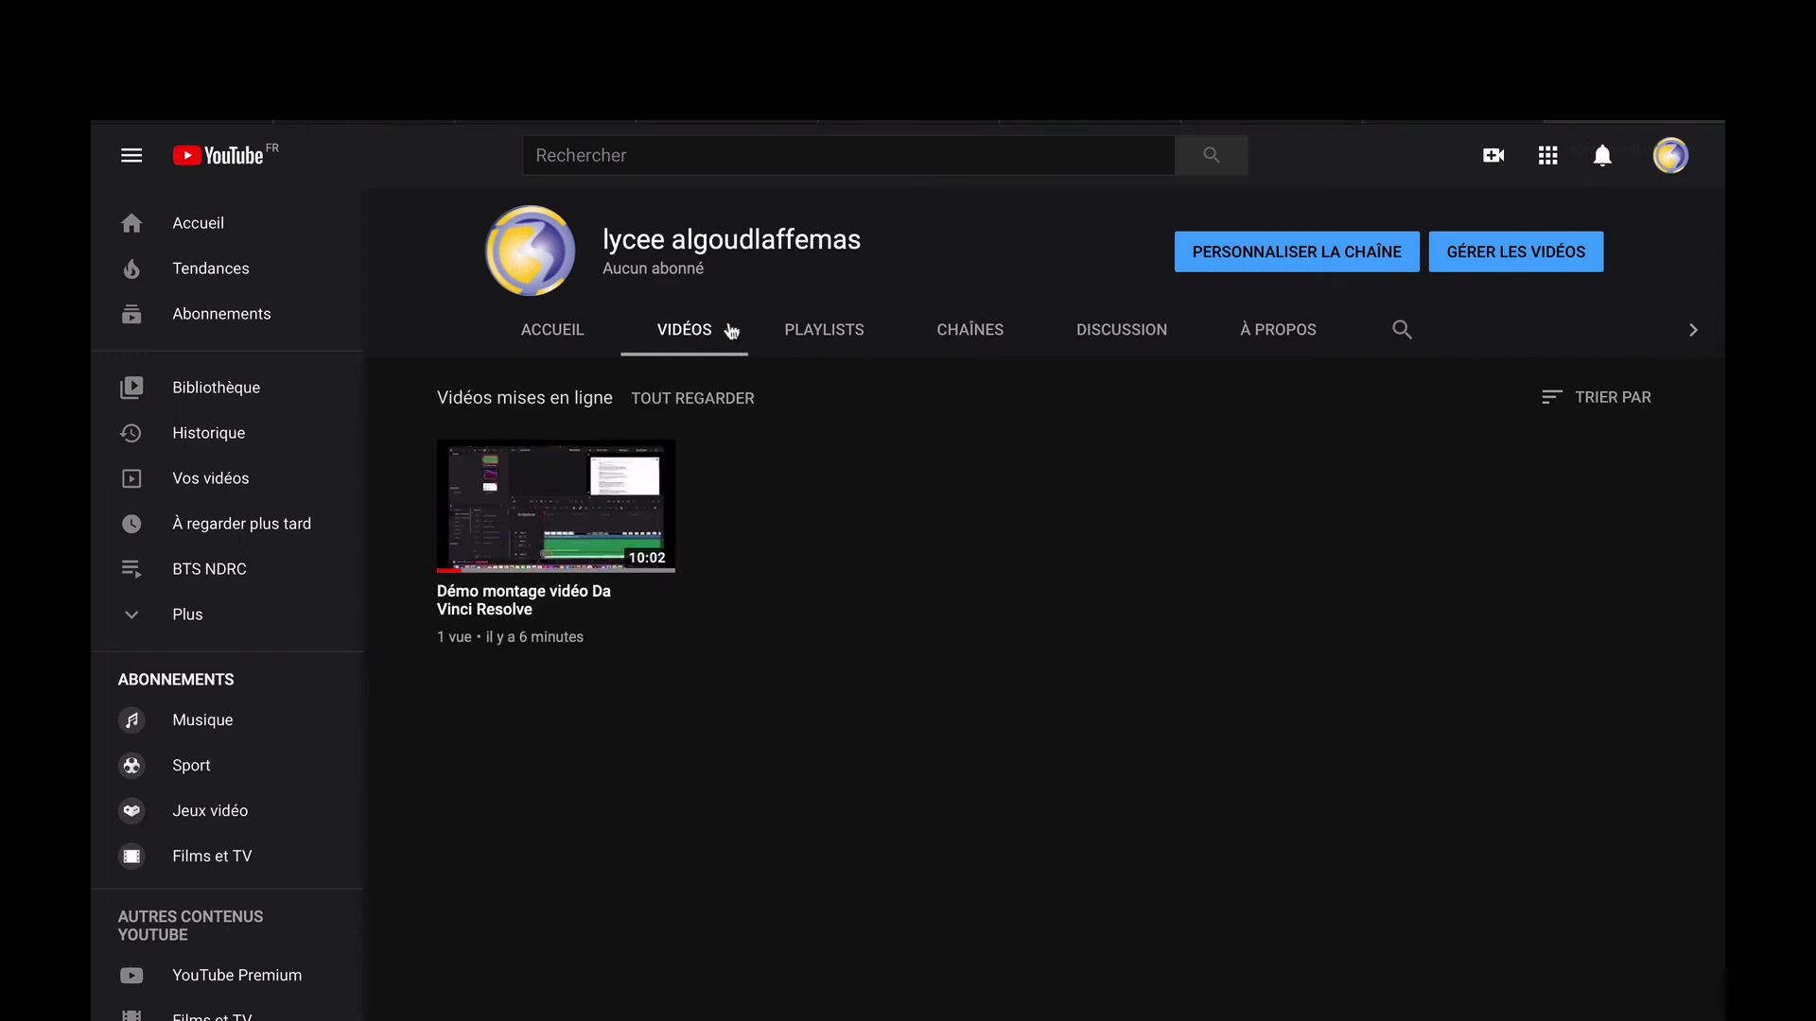
click(829, 337)
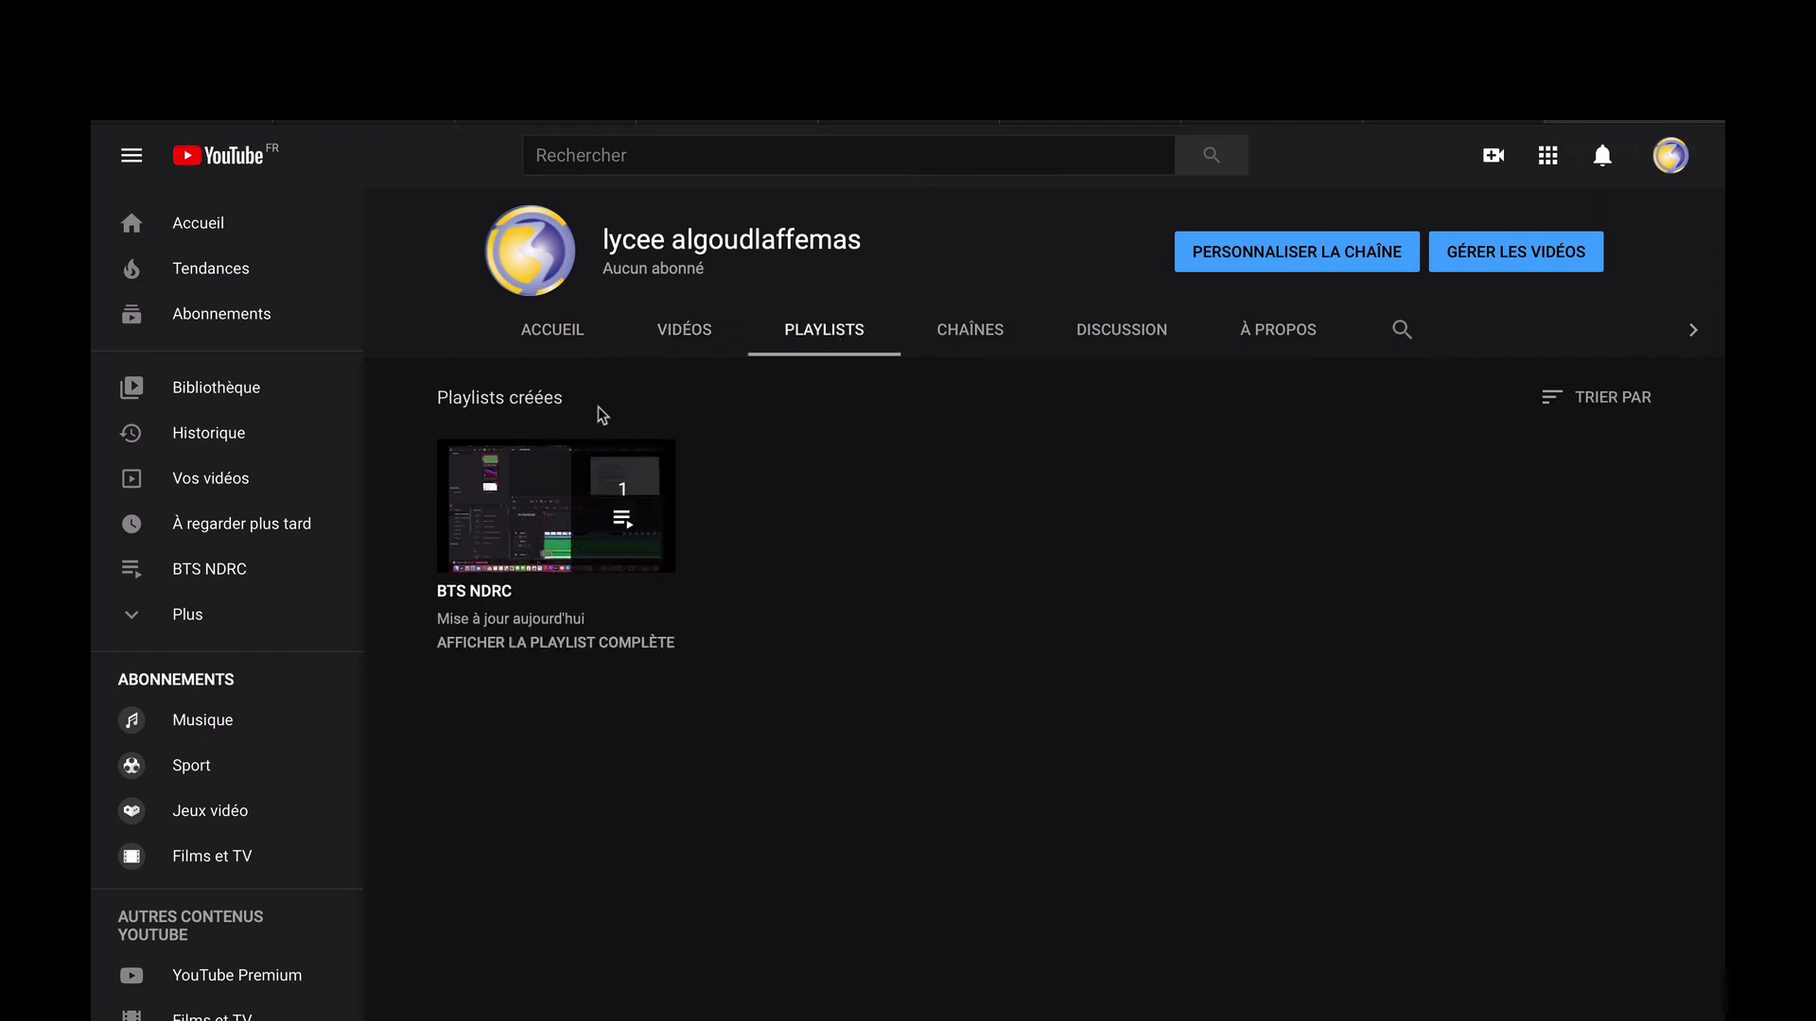
mouse_move(598, 475)
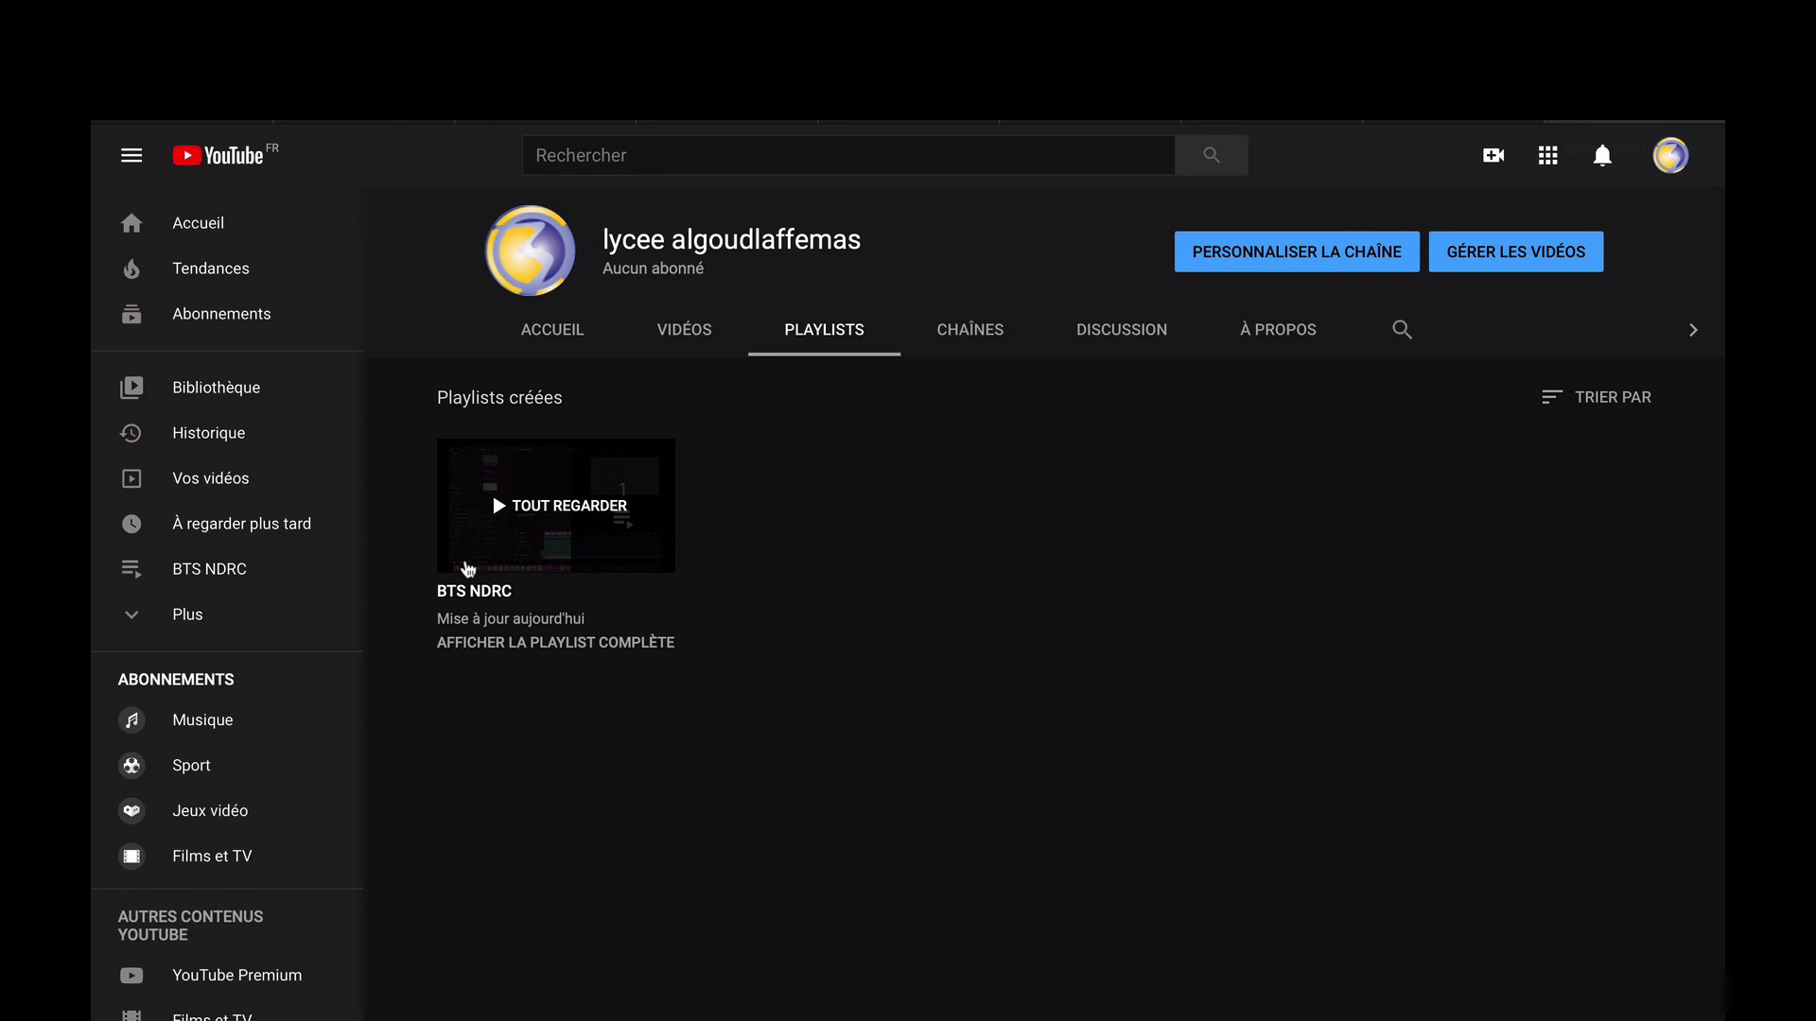